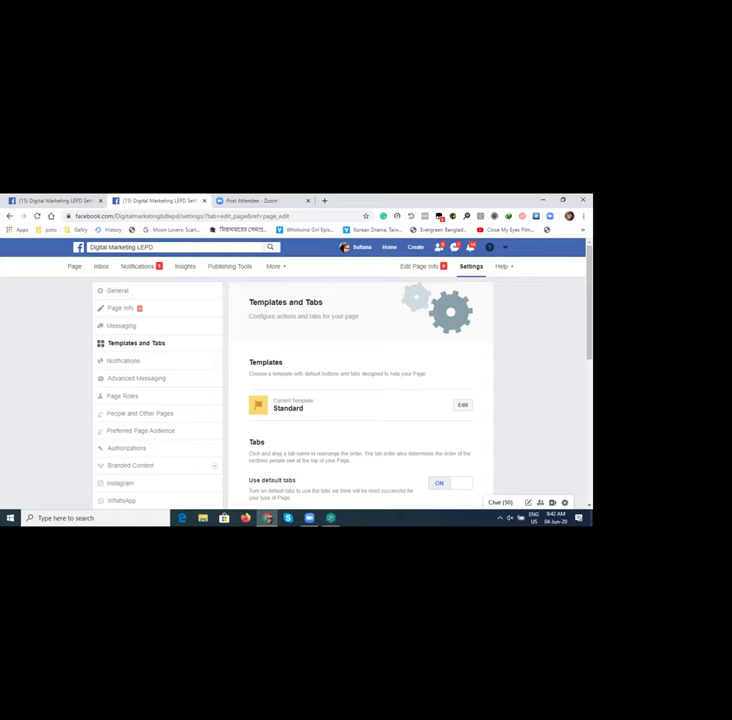
{"action": "scroll", "coordinate": [360, 400], "scroll_direction": "down", "scroll_amount": 3}
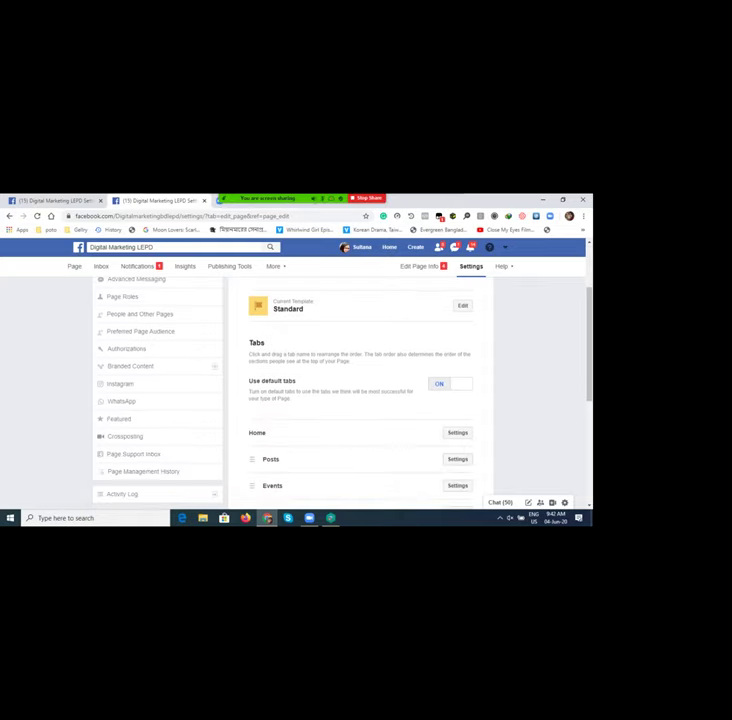
{"action": "scroll", "coordinate": [360, 400], "scroll_direction": "down", "scroll_amount": 2}
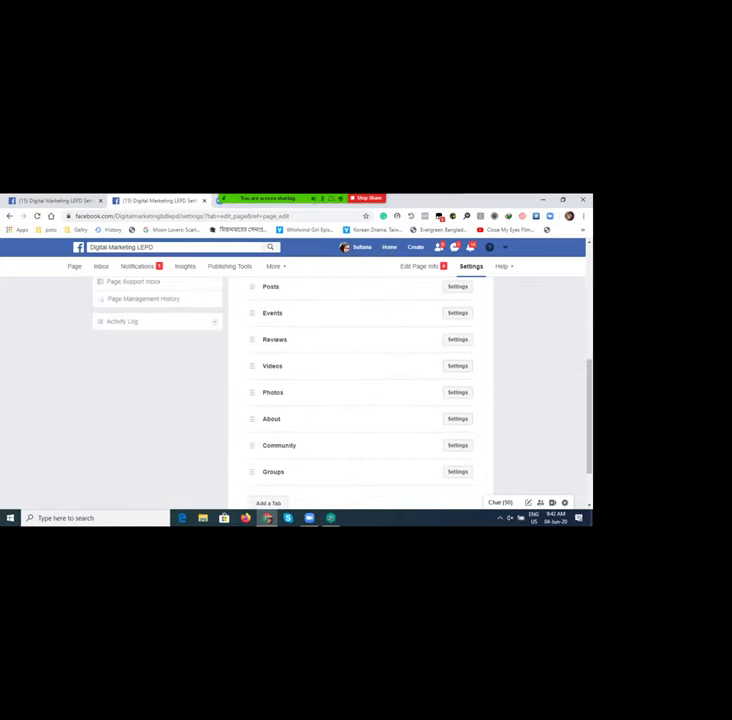
{"action": "scroll", "coordinate": [360, 400], "scroll_direction": "up", "scroll_amount": 1}
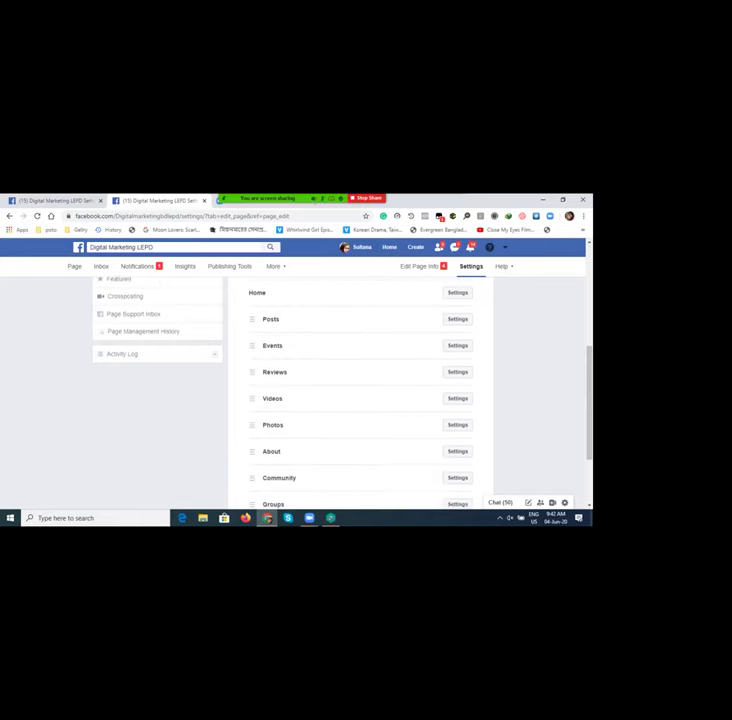
{"action": "scroll", "coordinate": [360, 400], "scroll_direction": "up", "scroll_amount": 1}
{"action": "scroll", "coordinate": [360, 400], "scroll_direction": "down", "scroll_amount": 2}
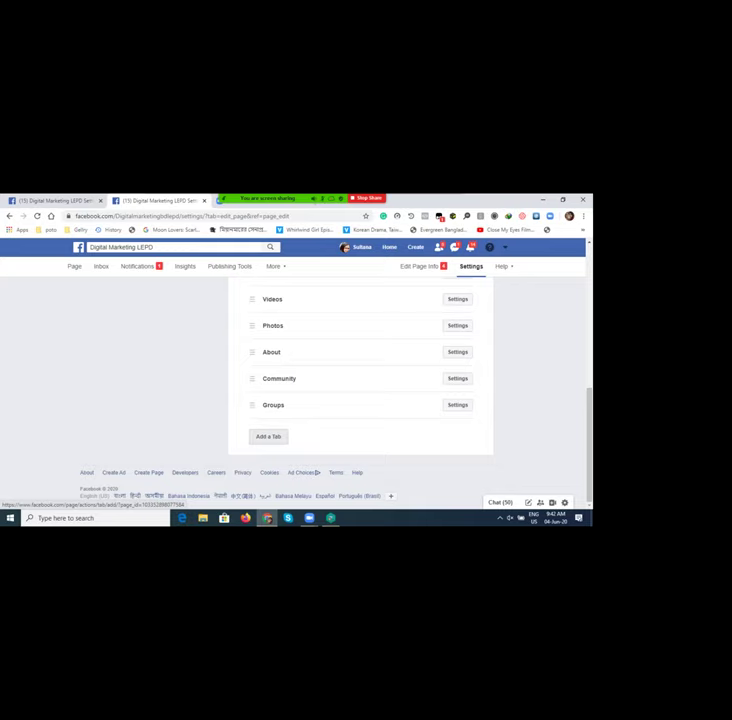
{"action": "left_click", "coordinate": [268, 436]}
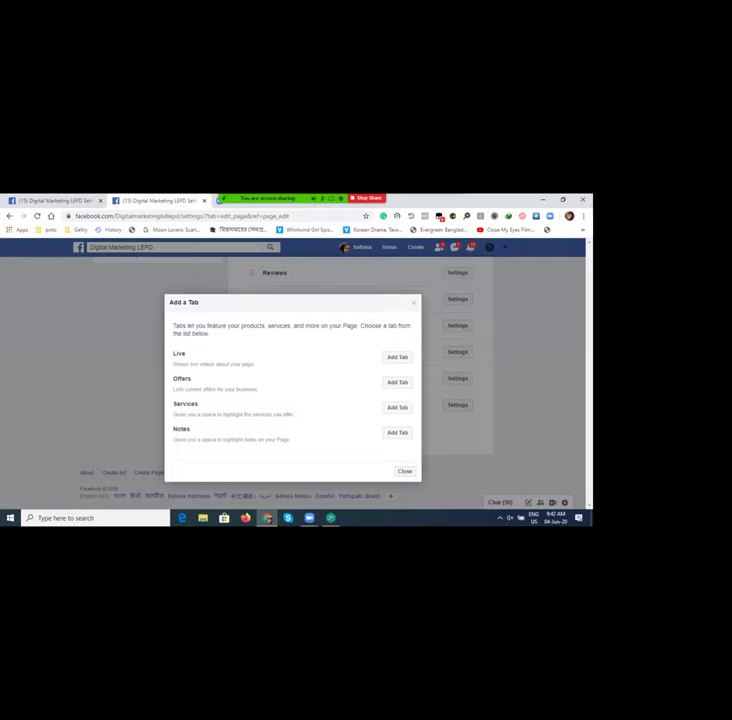
{"action": "key", "text": "Escape"}
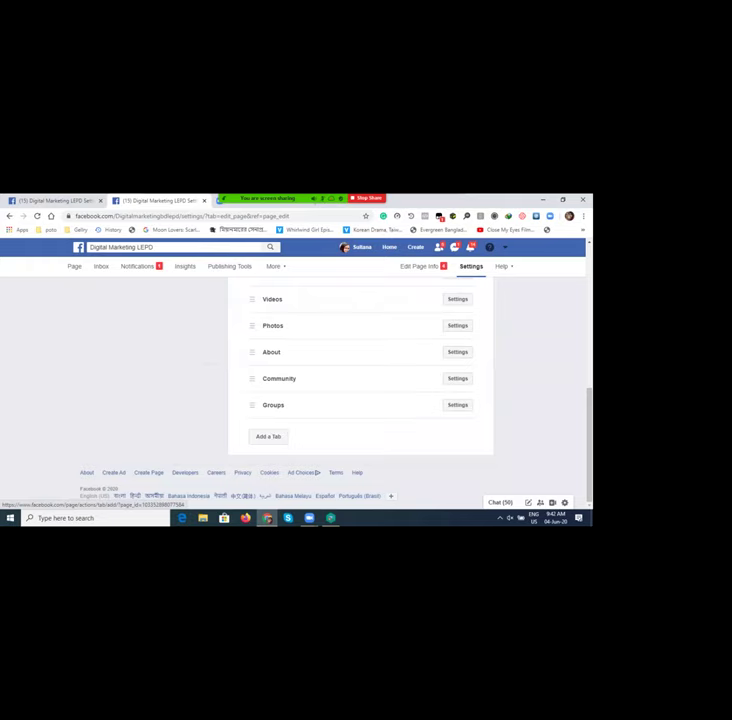
{"action": "scroll", "coordinate": [360, 400], "scroll_direction": "up", "scroll_amount": 10}
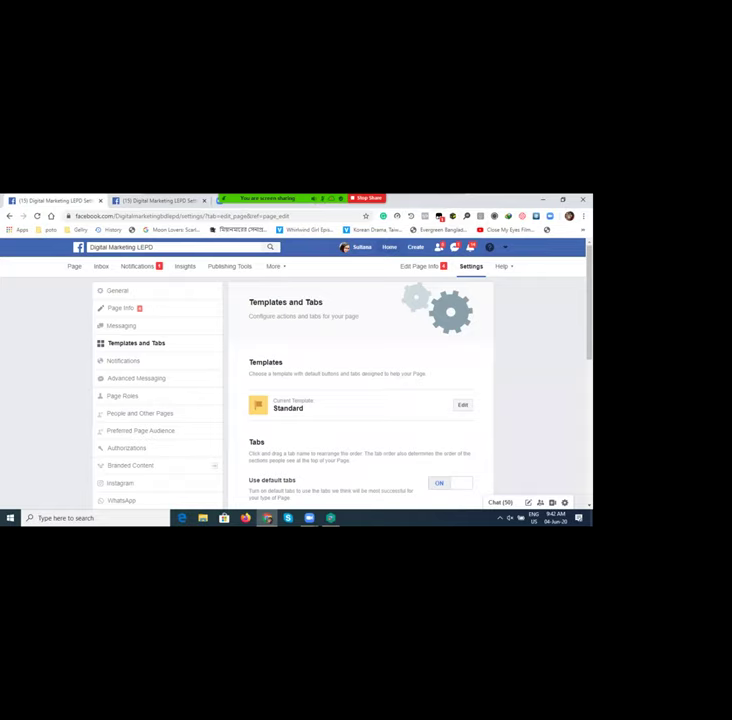
Step: From the home feed, pick Digital marketing under Your Pages and load its page
{"action": "left_click", "coordinate": [120, 500]}
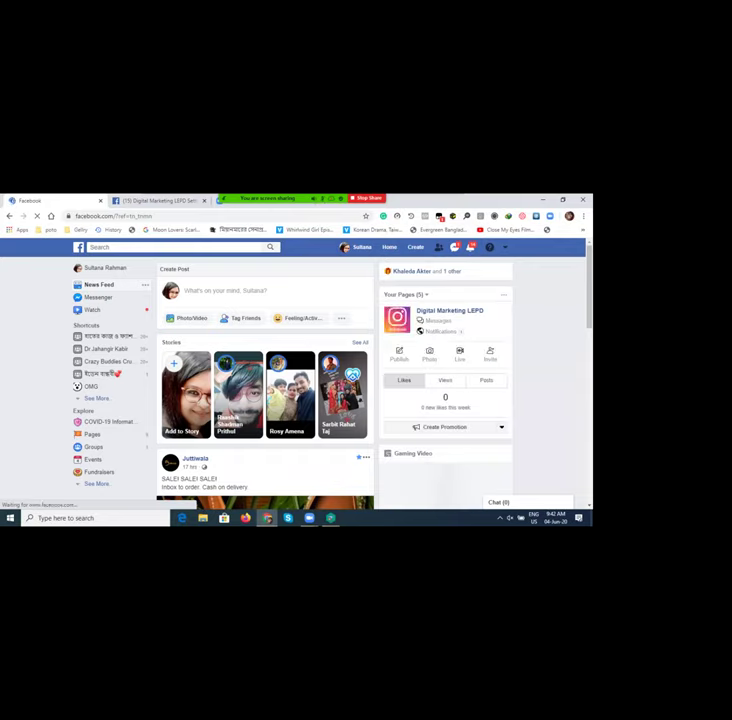
{"action": "left_click", "coordinate": [405, 294]}
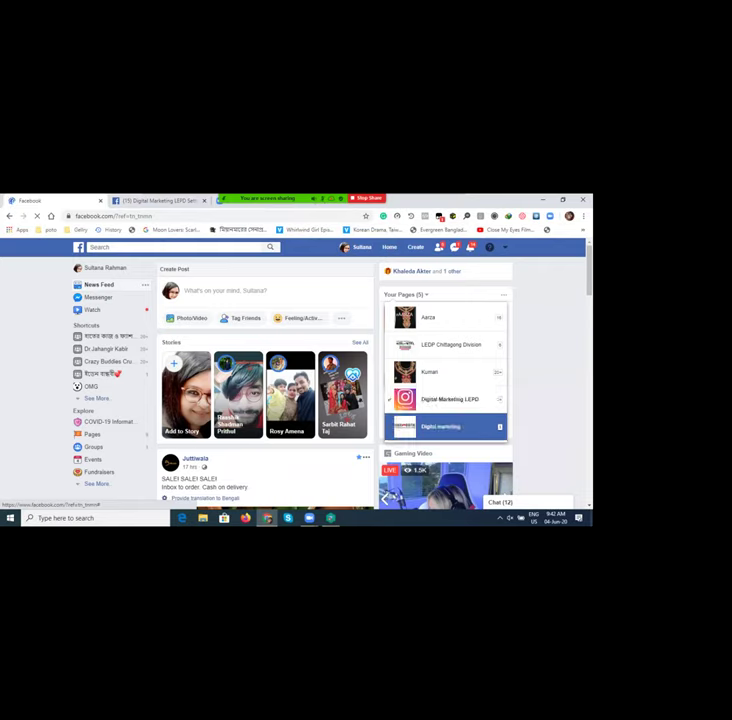
{"action": "left_click", "coordinate": [440, 426]}
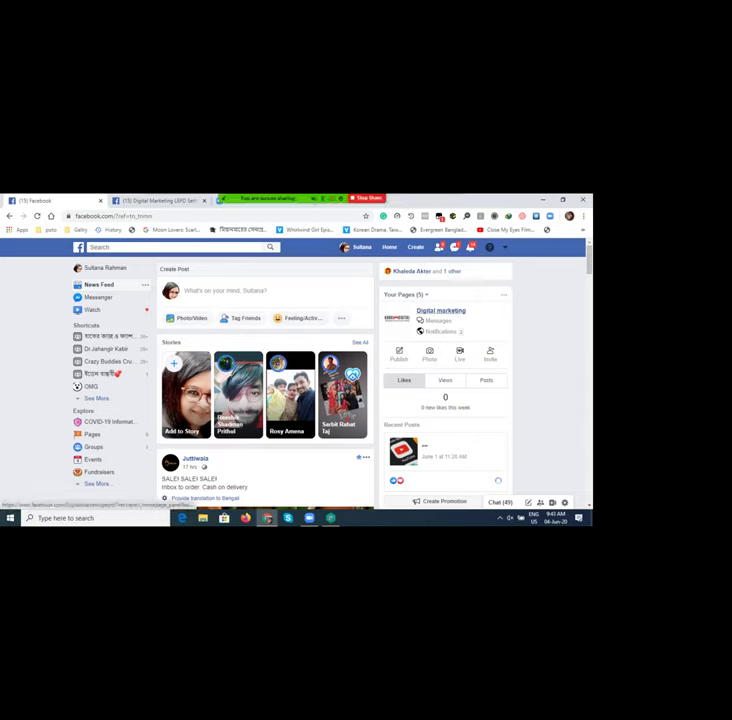
{"action": "left_click", "coordinate": [441, 311]}
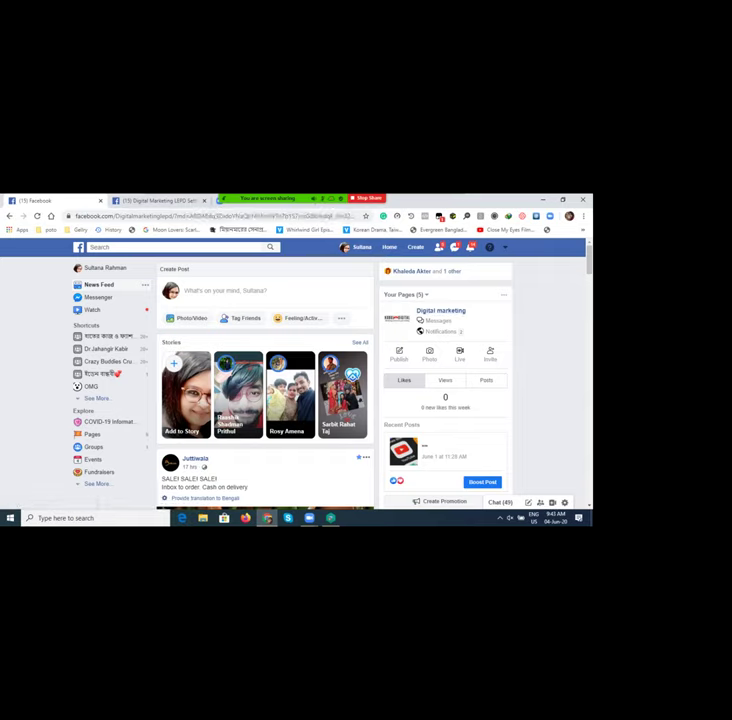
{"action": "key", "text": "Return"}
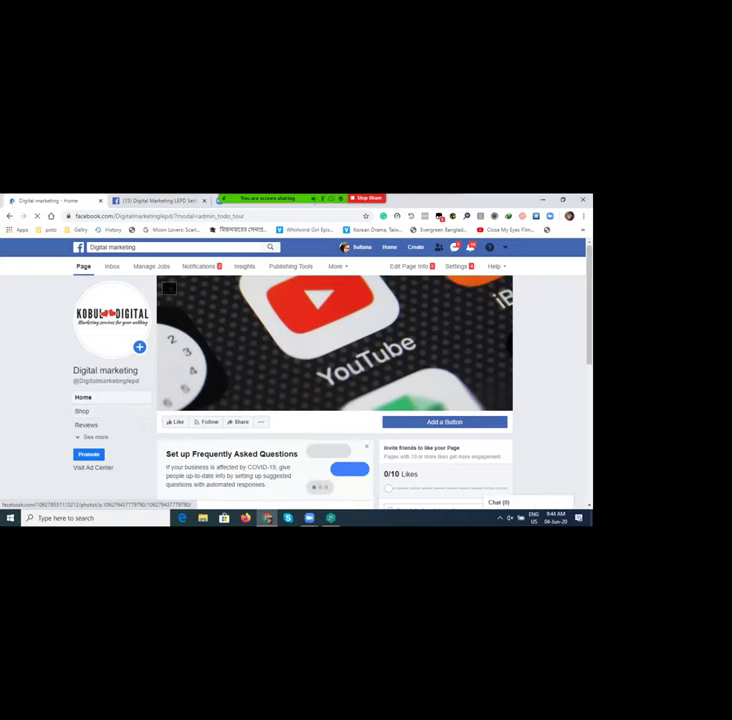
Step: Go to the Digital marketing page's Settings and select Templates and Tabs
{"action": "scroll", "coordinate": [193, 286], "scroll_direction": "down", "scroll_amount": 2}
{"action": "scroll", "coordinate": [193, 286], "scroll_direction": "down", "scroll_amount": 1}
{"action": "scroll", "coordinate": [180, 280], "scroll_direction": "up", "scroll_amount": 3}
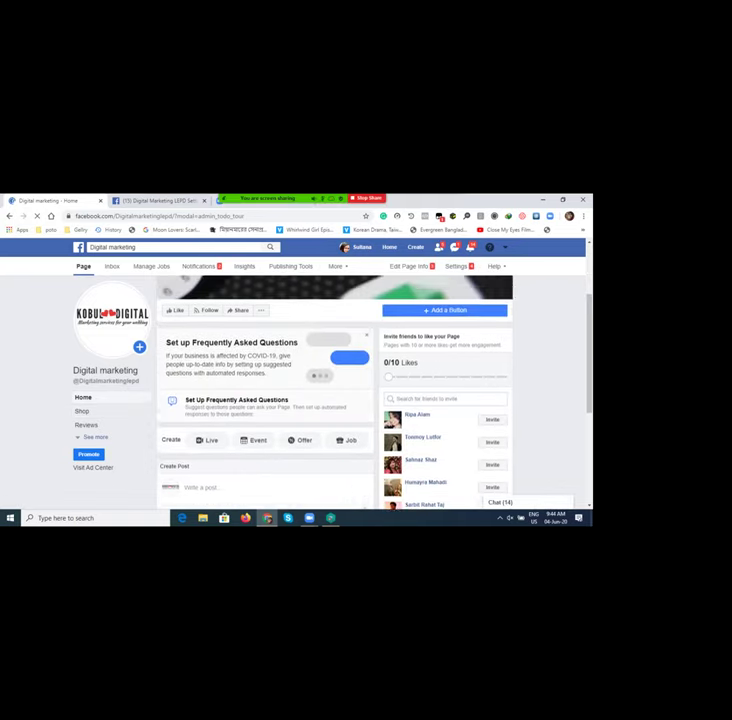
{"action": "left_click", "coordinate": [456, 266]}
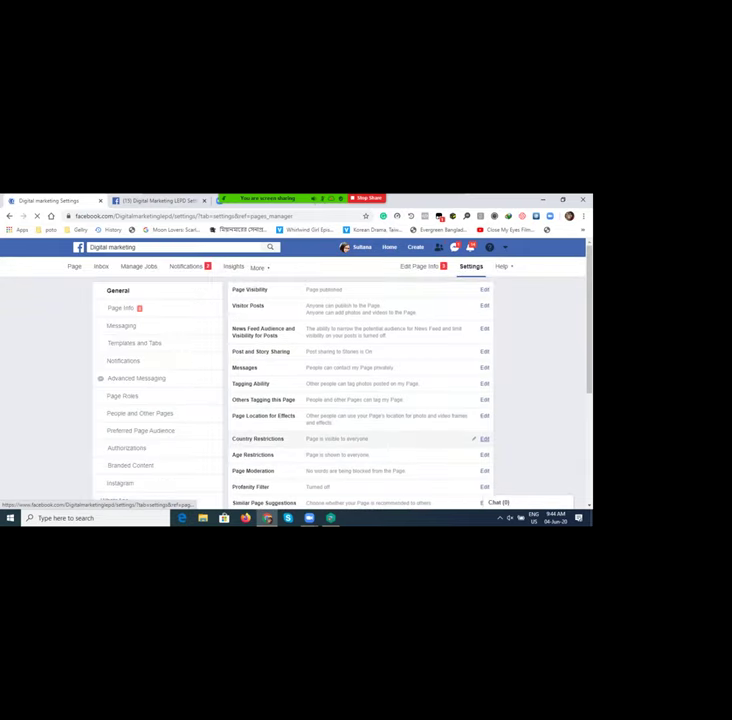
{"action": "scroll", "coordinate": [360, 400], "scroll_direction": "down", "scroll_amount": 1}
{"action": "scroll", "coordinate": [360, 400], "scroll_direction": "up", "scroll_amount": 1}
{"action": "left_click", "coordinate": [134, 331]}
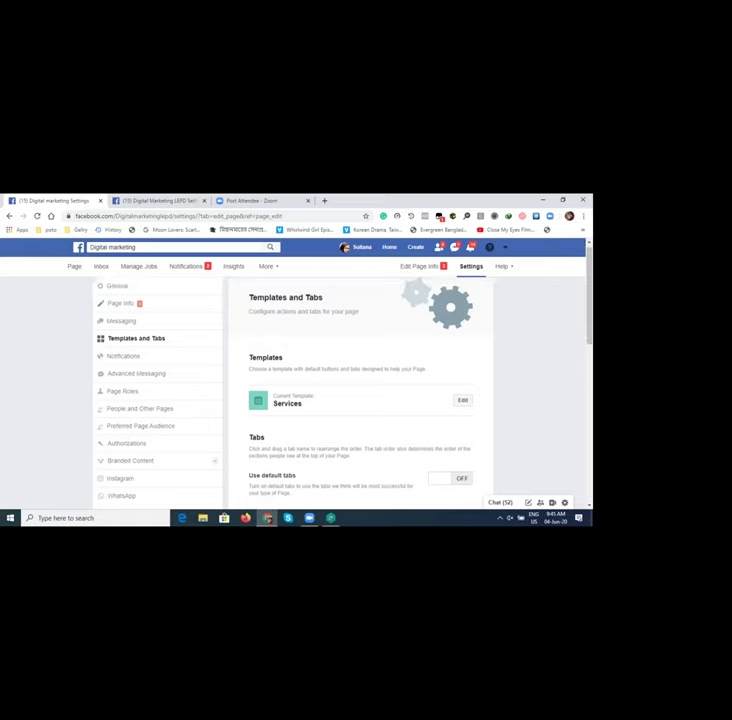
Step: Look at the tabs available to add to the page, then dismiss the list without adding any
{"action": "scroll", "coordinate": [360, 400], "scroll_direction": "down", "scroll_amount": 6}
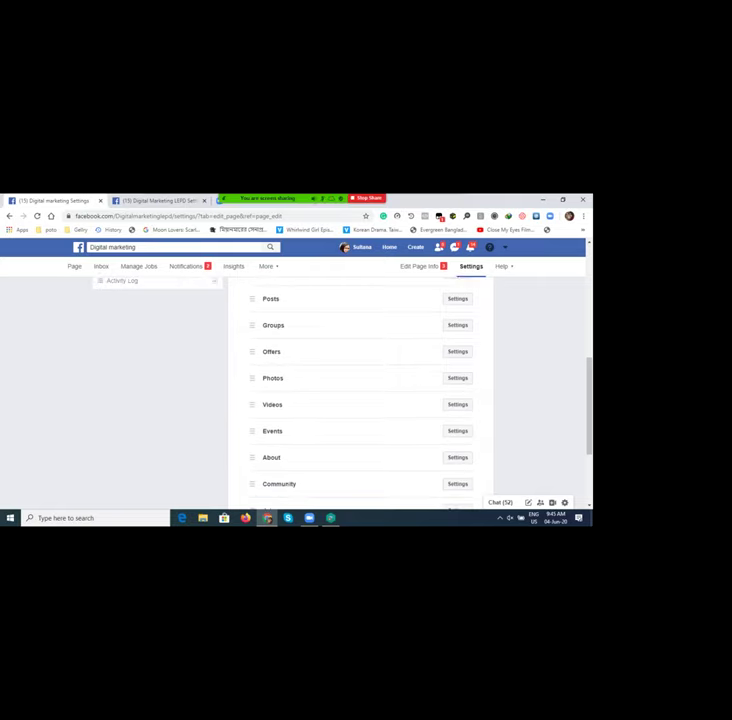
{"action": "scroll", "coordinate": [360, 400], "scroll_direction": "down", "scroll_amount": 3}
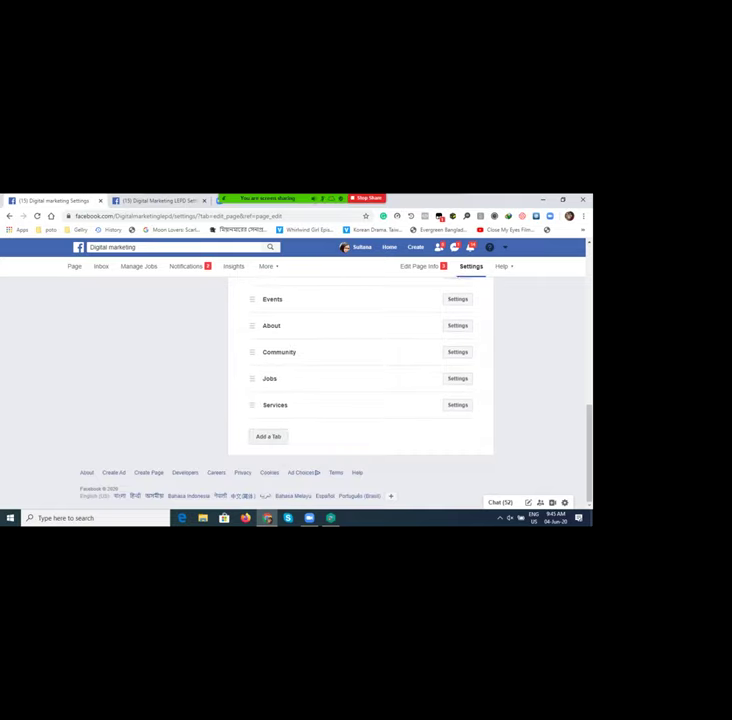
{"action": "left_click", "coordinate": [268, 436]}
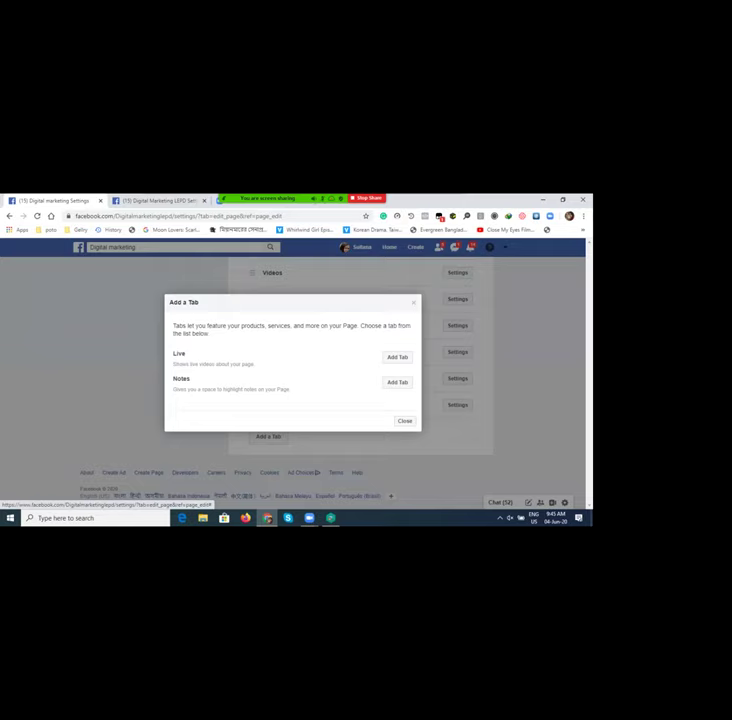
{"action": "key", "text": "Escape"}
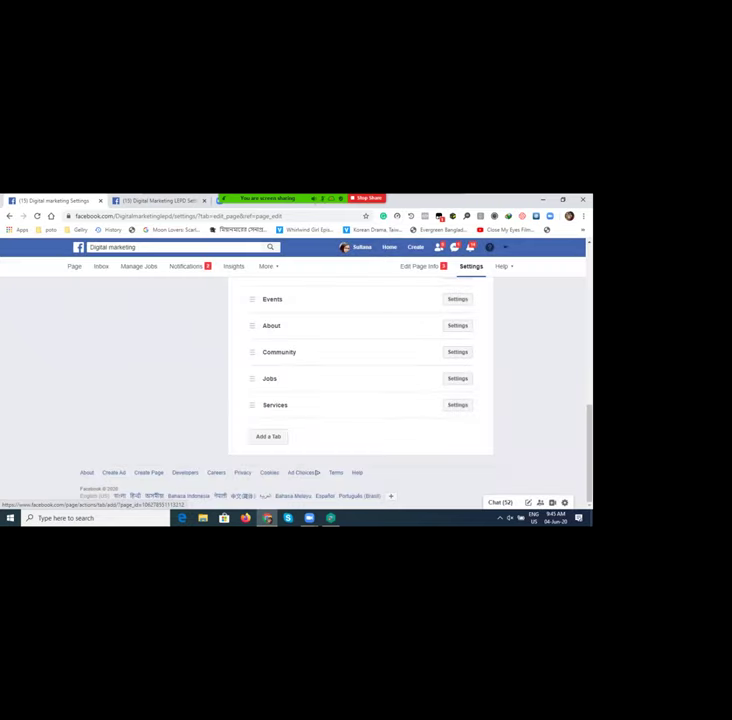
Step: Switch the Use default tabs toggle on, then back off
{"action": "scroll", "coordinate": [360, 400], "scroll_direction": "up", "scroll_amount": 5}
{"action": "scroll", "coordinate": [360, 400], "scroll_direction": "up", "scroll_amount": 2}
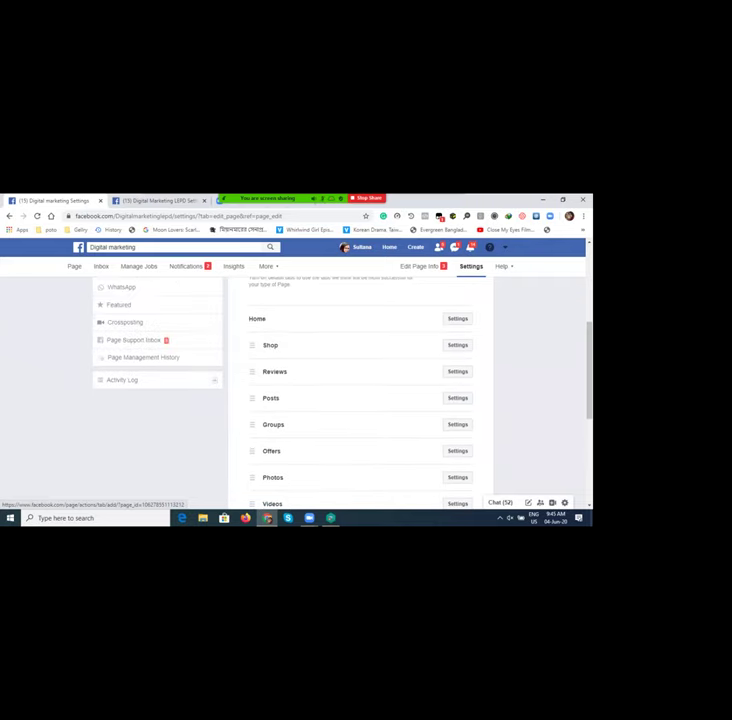
{"action": "scroll", "coordinate": [360, 400], "scroll_direction": "up", "scroll_amount": 5}
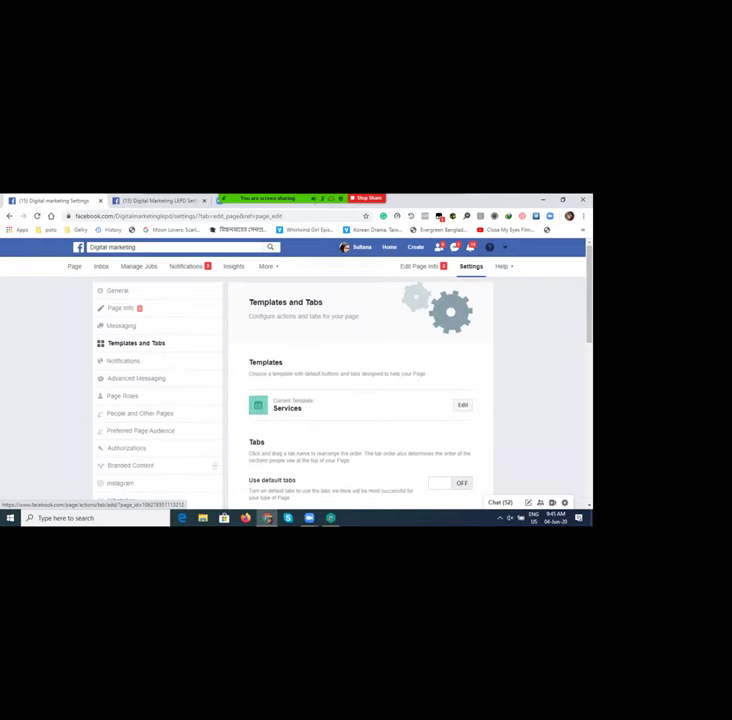
{"action": "scroll", "coordinate": [360, 400], "scroll_direction": "down", "scroll_amount": 2}
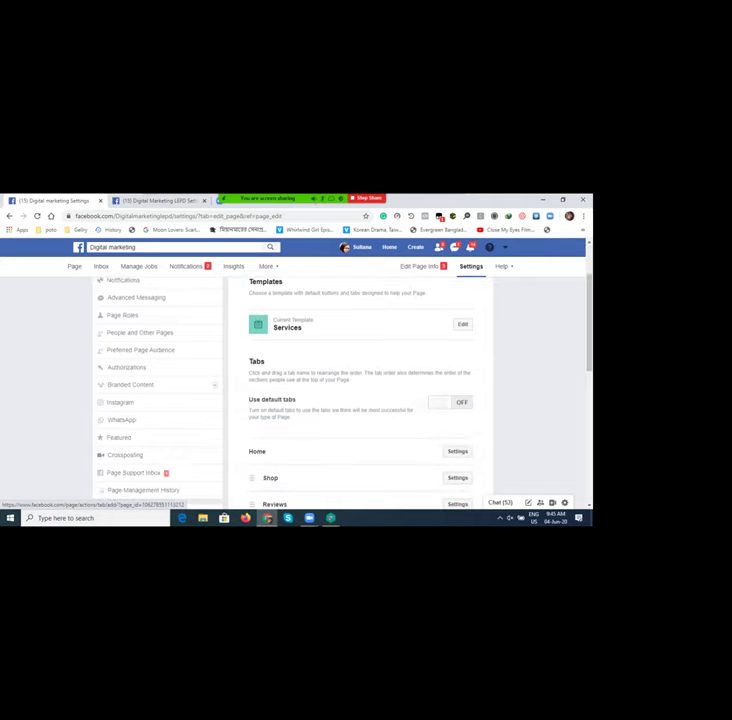
{"action": "left_click", "coordinate": [450, 402]}
{"action": "scroll", "coordinate": [360, 400], "scroll_direction": "up", "scroll_amount": 2}
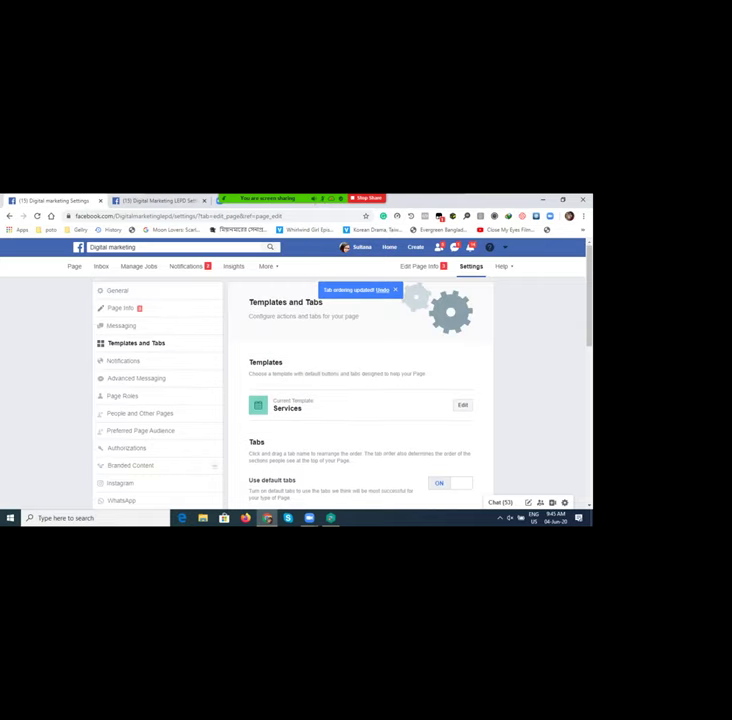
{"action": "scroll", "coordinate": [360, 400], "scroll_direction": "down", "scroll_amount": 1}
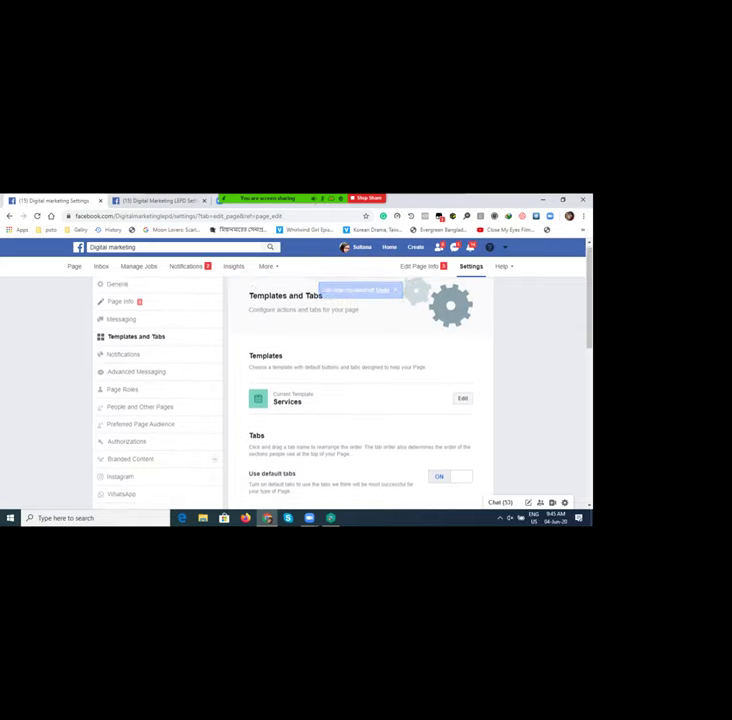
{"action": "left_click", "coordinate": [449, 453]}
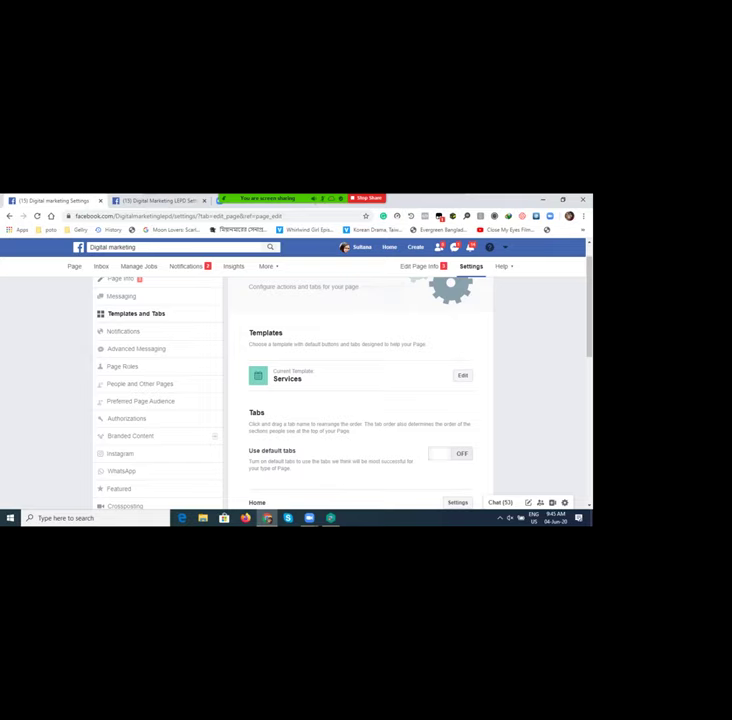
Step: Browse the full Templates list from Current Template and close it, keeping the Services template
{"action": "left_click", "coordinate": [462, 375]}
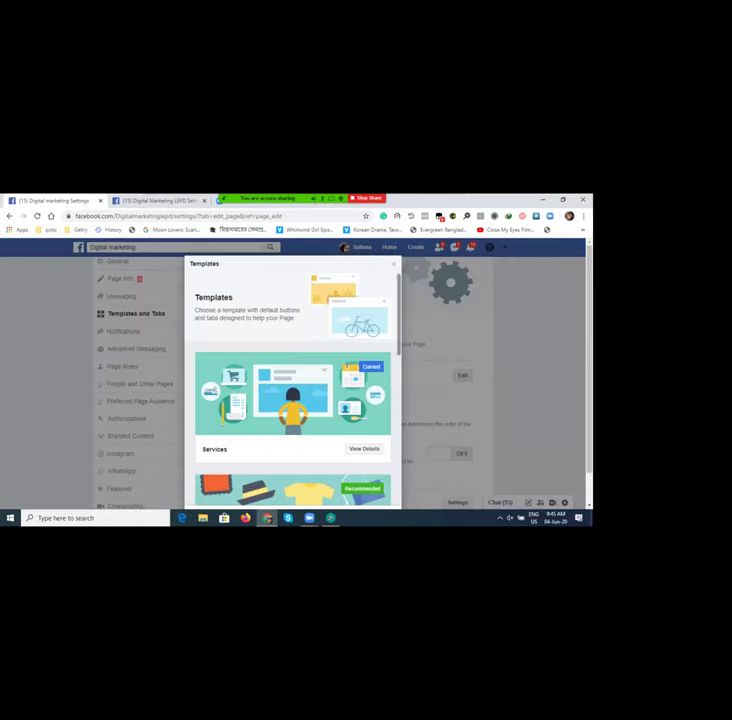
{"action": "scroll", "coordinate": [292, 390], "scroll_direction": "down", "scroll_amount": 1}
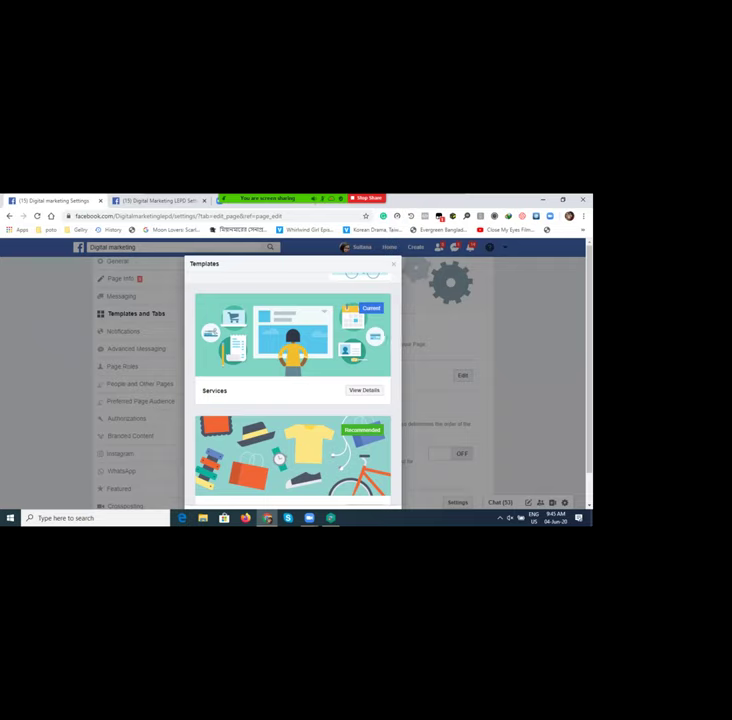
{"action": "scroll", "coordinate": [292, 390], "scroll_direction": "down", "scroll_amount": 2}
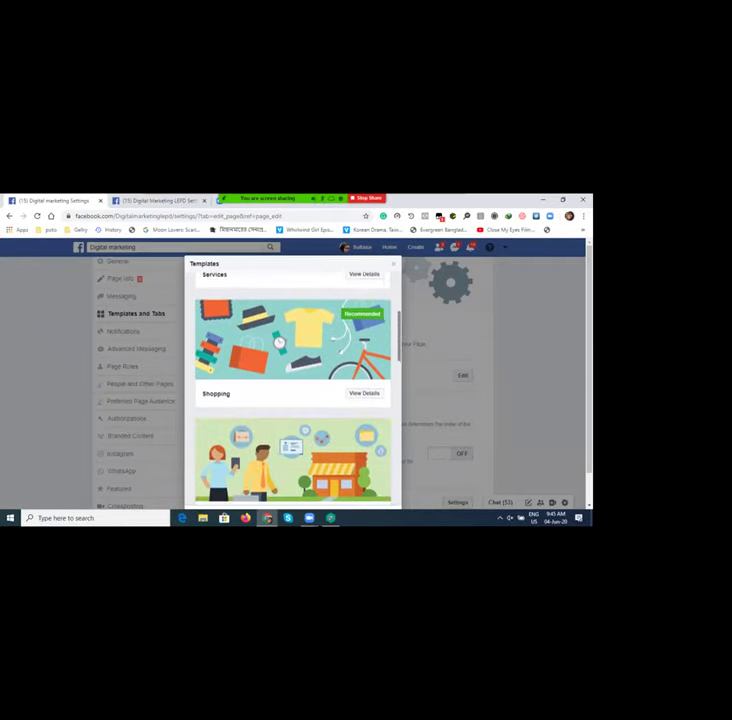
{"action": "scroll", "coordinate": [292, 390], "scroll_direction": "down", "scroll_amount": 2}
{"action": "scroll", "coordinate": [292, 390], "scroll_direction": "down", "scroll_amount": 3}
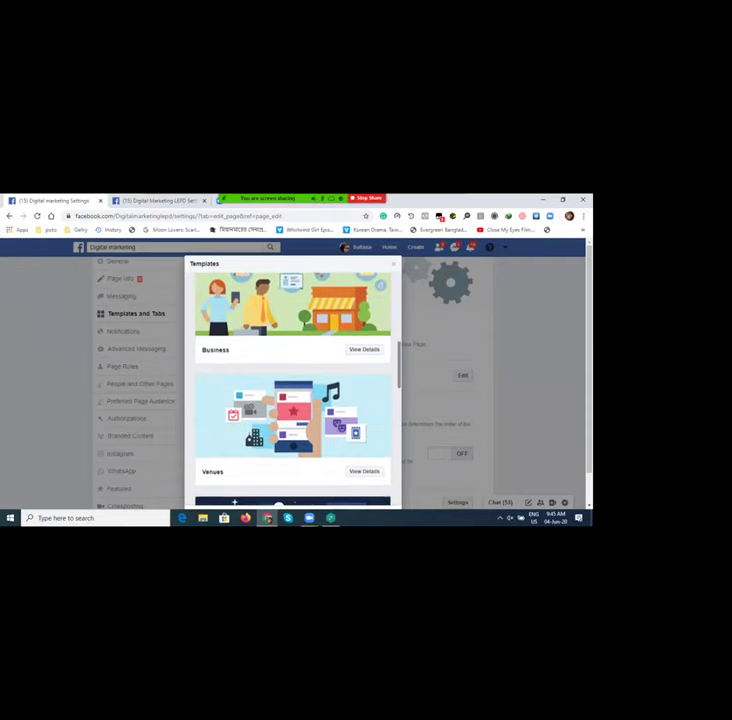
{"action": "scroll", "coordinate": [292, 390], "scroll_direction": "down", "scroll_amount": 3}
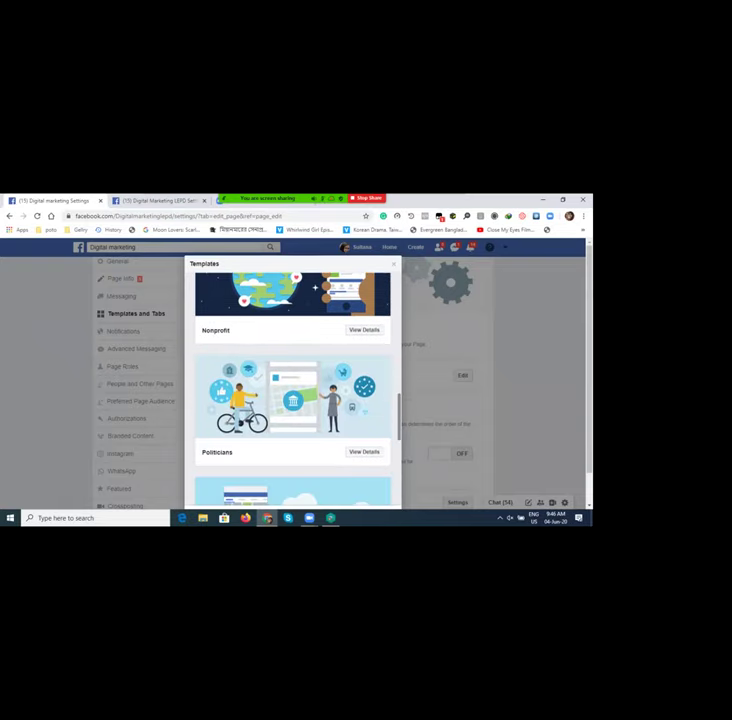
{"action": "scroll", "coordinate": [292, 390], "scroll_direction": "down", "scroll_amount": 2}
{"action": "scroll", "coordinate": [292, 390], "scroll_direction": "down", "scroll_amount": 2}
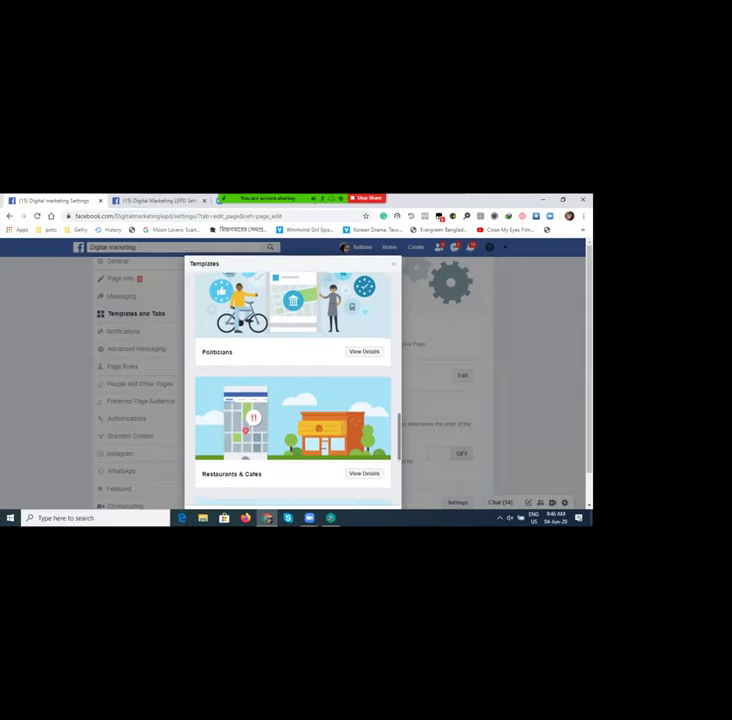
{"action": "scroll", "coordinate": [292, 390], "scroll_direction": "down", "scroll_amount": 2}
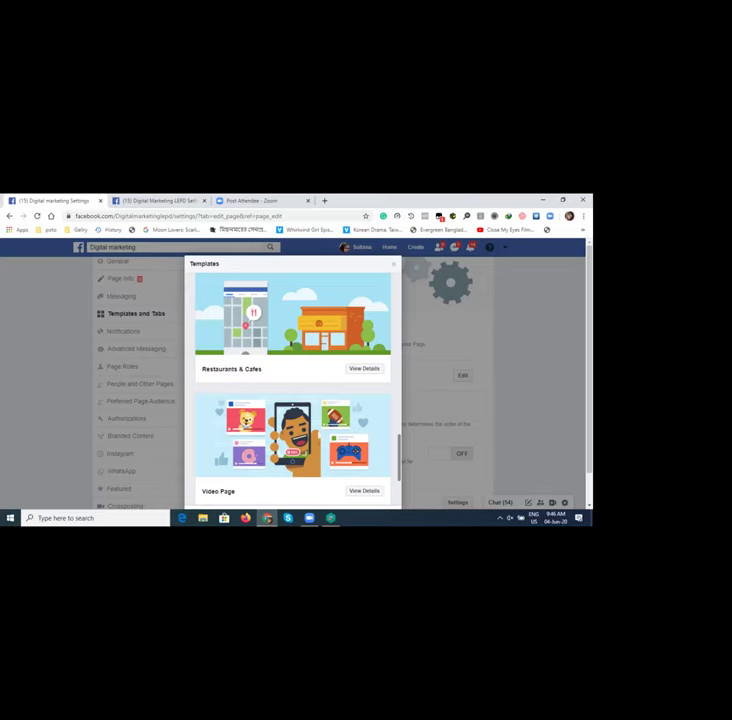
{"action": "scroll", "coordinate": [292, 390], "scroll_direction": "down", "scroll_amount": 3}
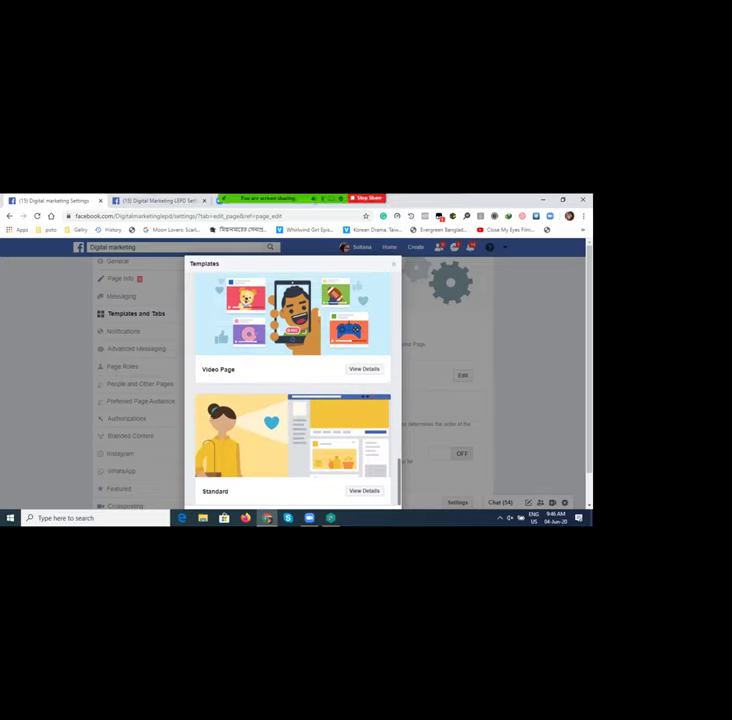
{"action": "key", "text": "Escape"}
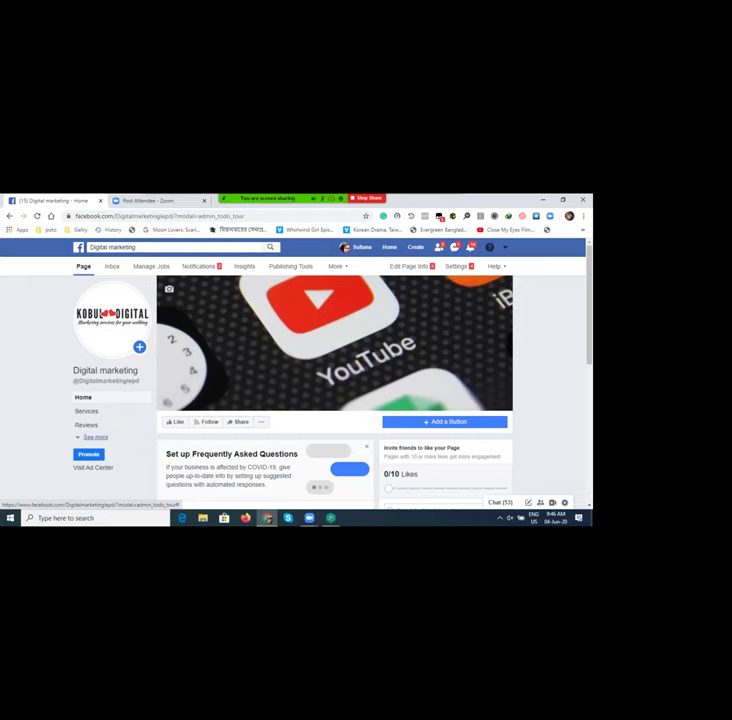
Step: Expand the page's side menu to reveal remaining sections like Shop and Offers
{"action": "left_click", "coordinate": [95, 437]}
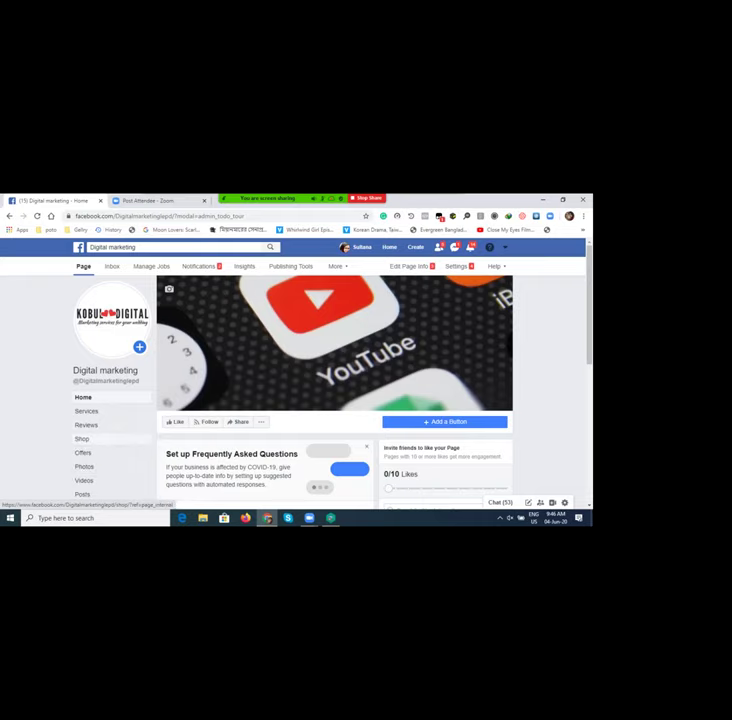
{"action": "scroll", "coordinate": [300, 400], "scroll_direction": "down", "scroll_amount": 2}
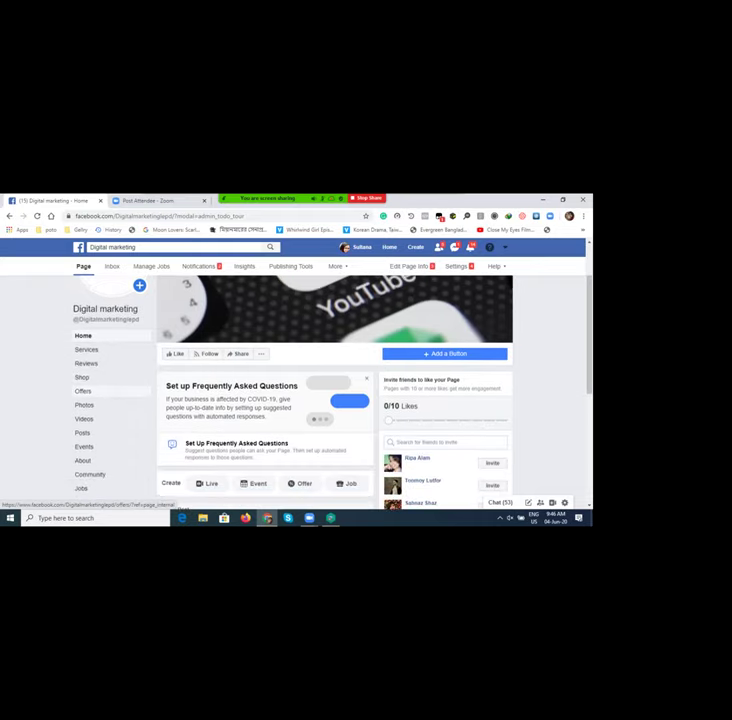
{"action": "scroll", "coordinate": [85, 420], "scroll_direction": "up", "scroll_amount": 2}
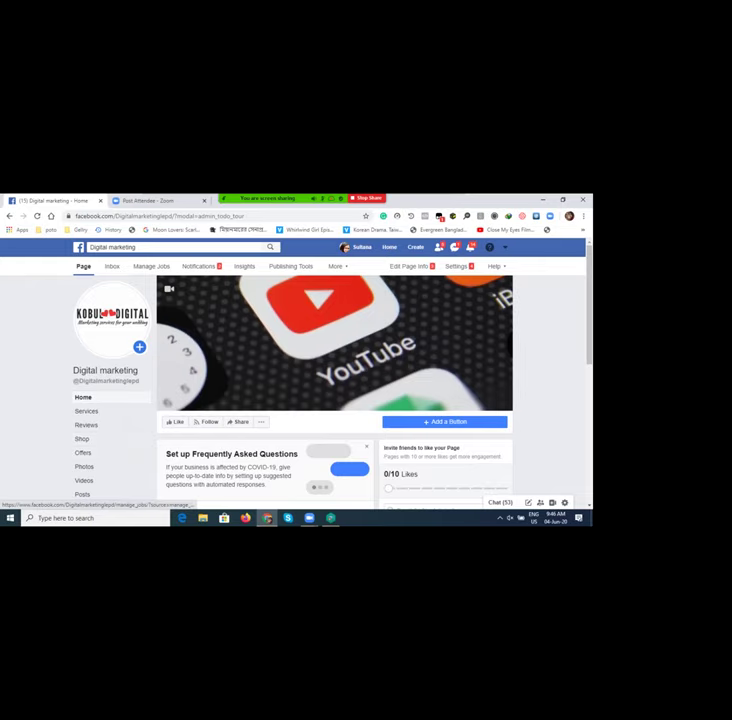
Step: Search Facebook for 'youtube tab'
{"action": "left_click", "coordinate": [150, 247]}
{"action": "key", "text": "BackSpace"}
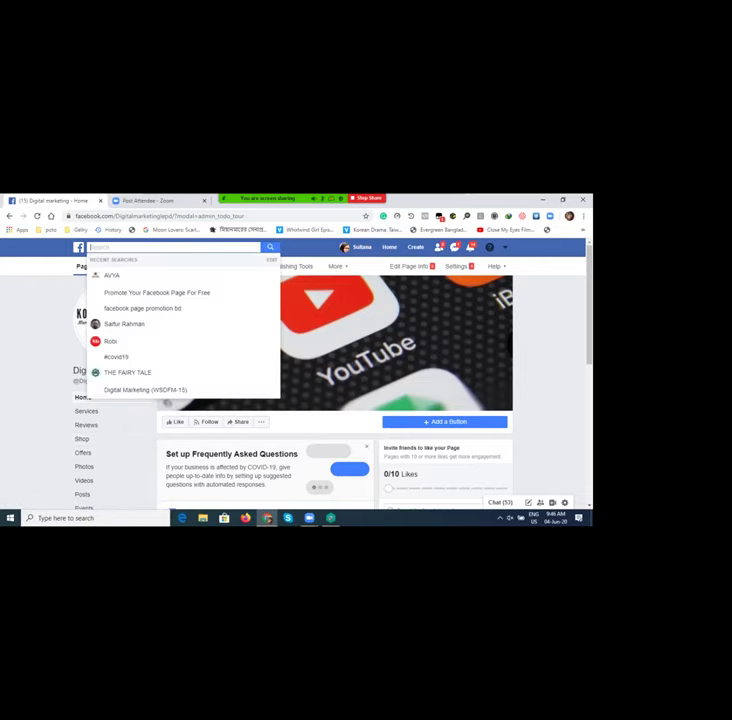
{"action": "type", "text": "yo"}
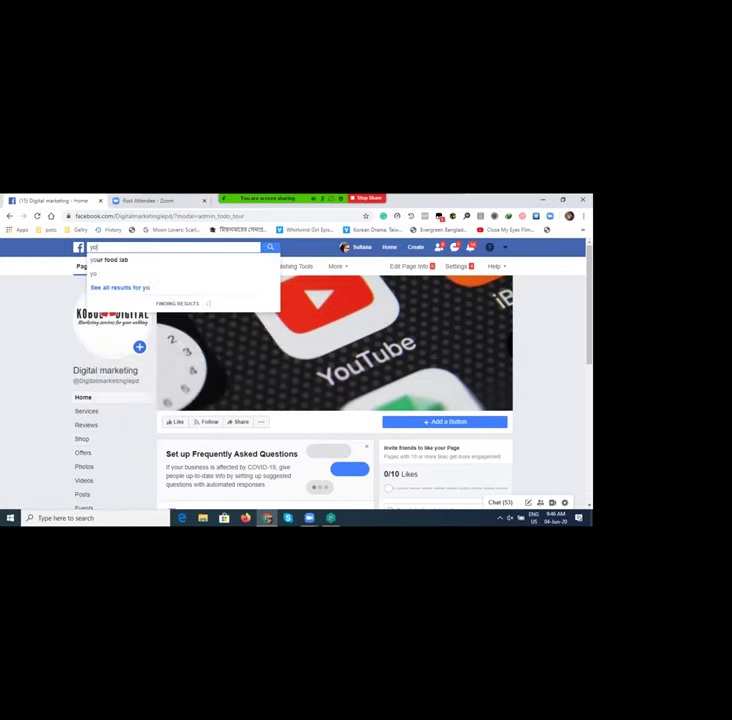
{"action": "type", "text": "utu"}
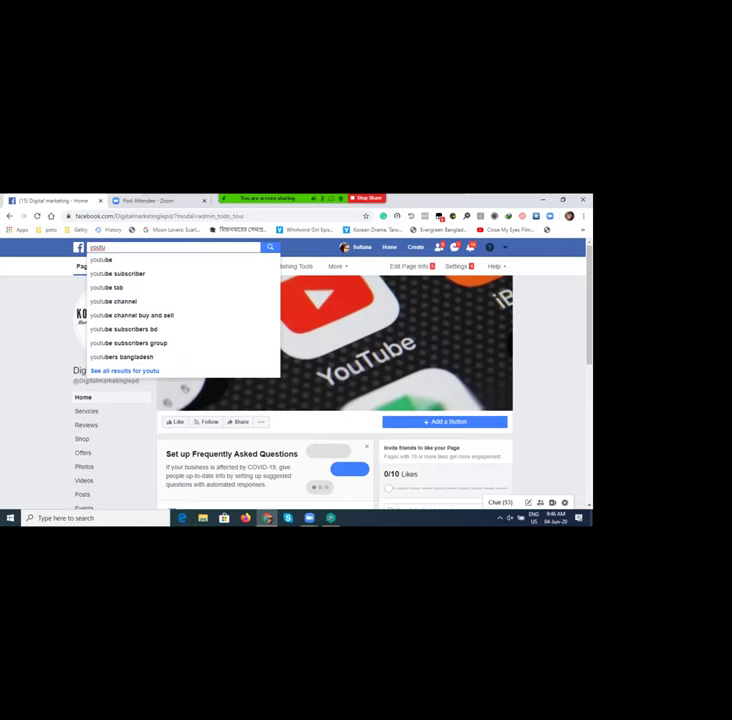
{"action": "type", "text": "be"}
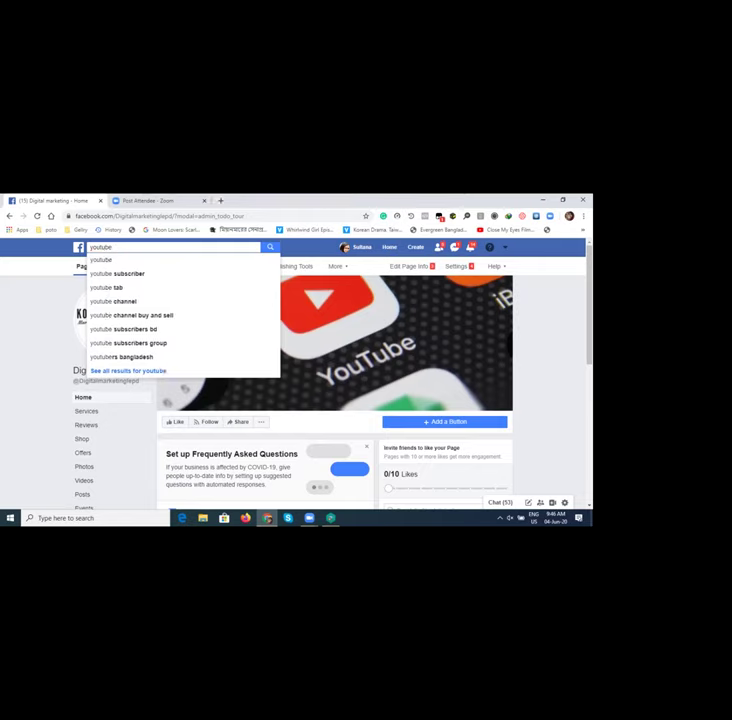
{"action": "type", "text": " ta"}
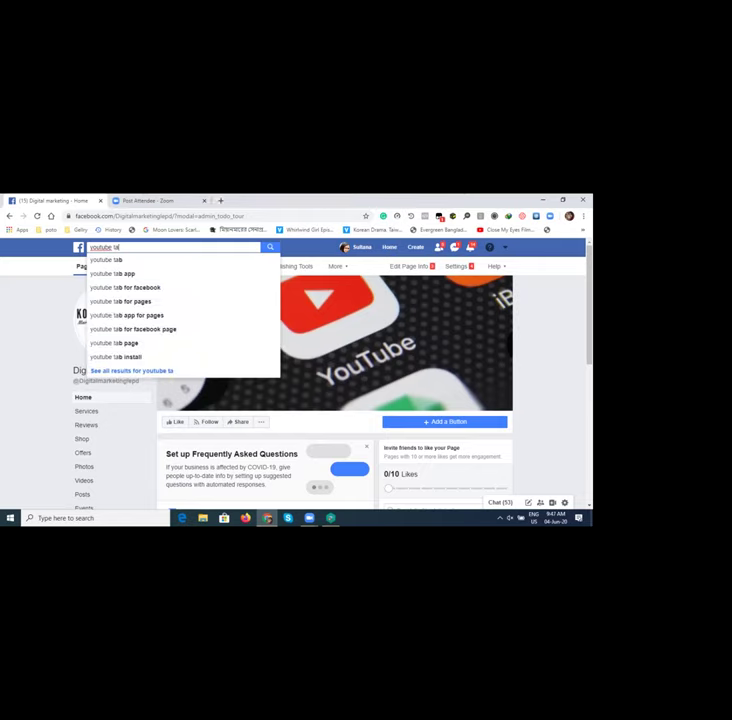
{"action": "type", "text": "b"}
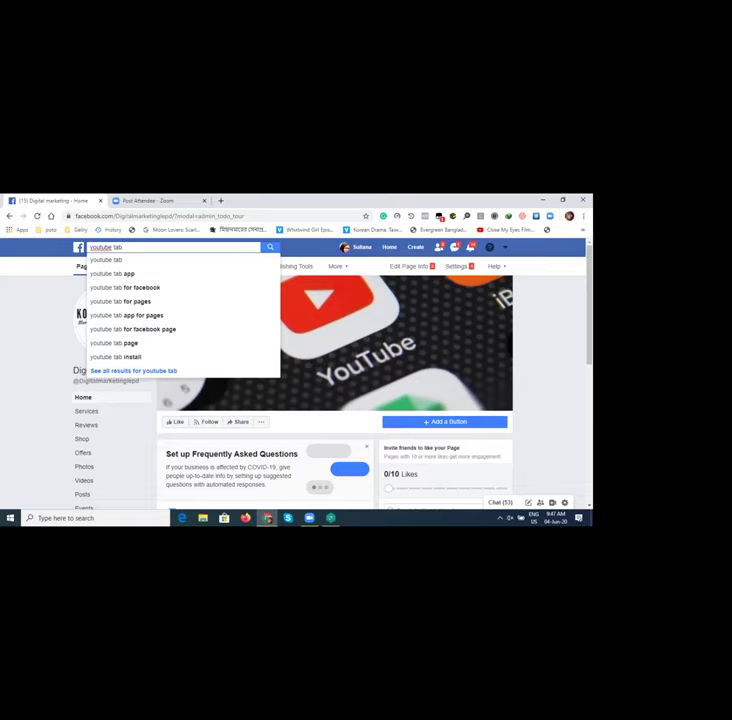
{"action": "key", "text": "Return"}
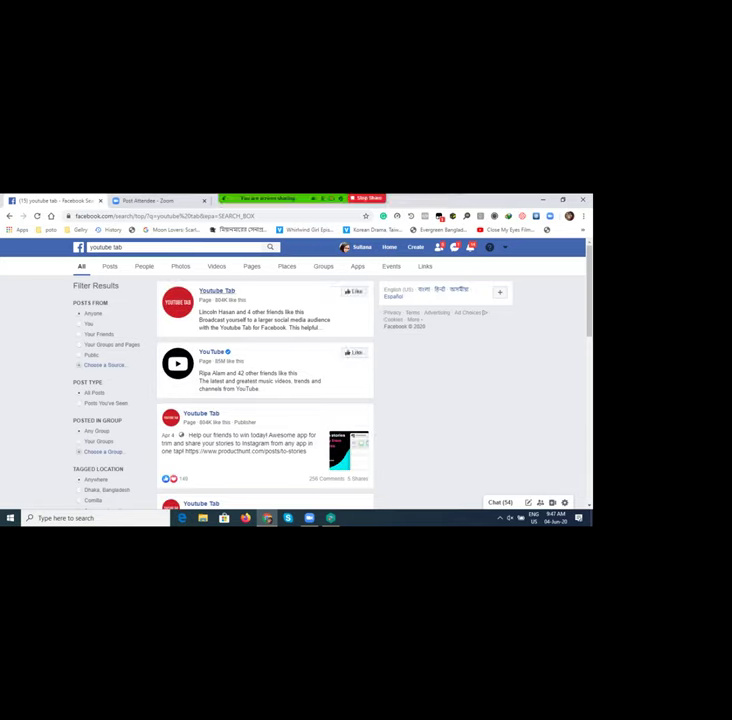
Step: Open the 'Youtube Tab' app from the search results
{"action": "left_click", "coordinate": [216, 291]}
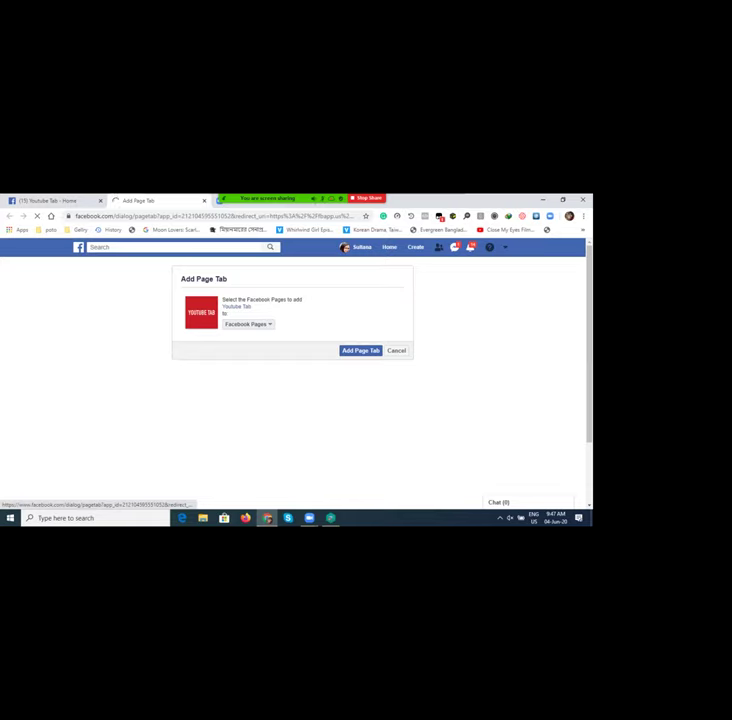
Step: Open the Facebook Pages dropdown in the Add Page Tab dialog
{"action": "left_click", "coordinate": [247, 324]}
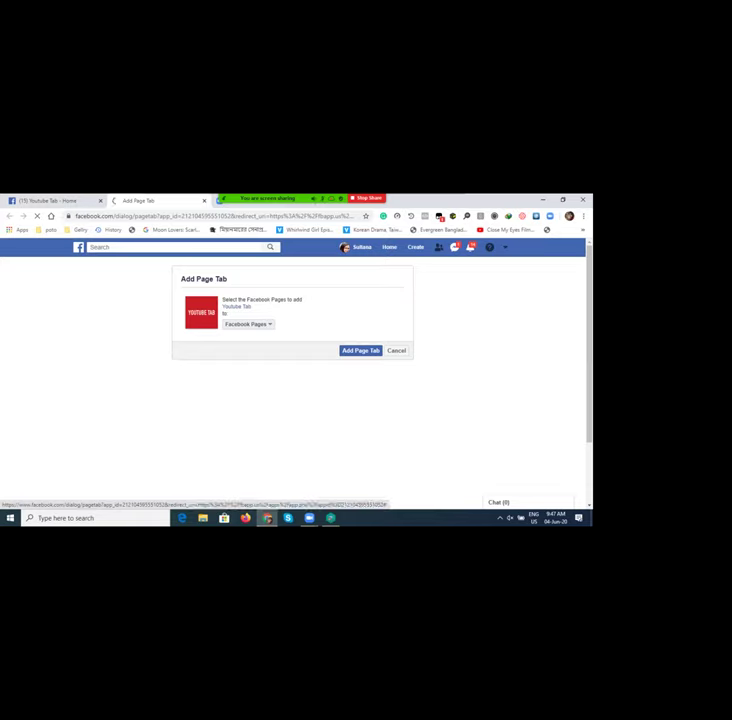
{"action": "left_click", "coordinate": [247, 324]}
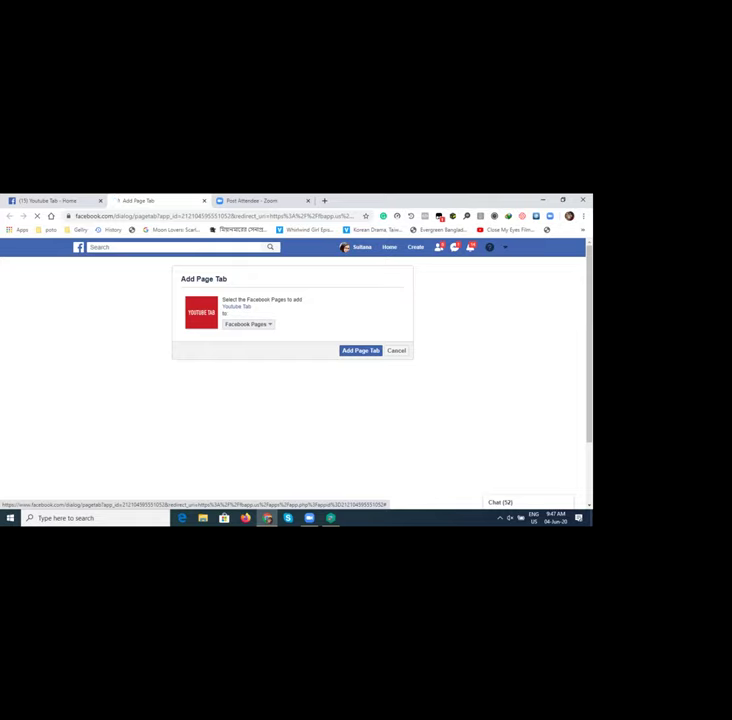
{"action": "left_click", "coordinate": [248, 324]}
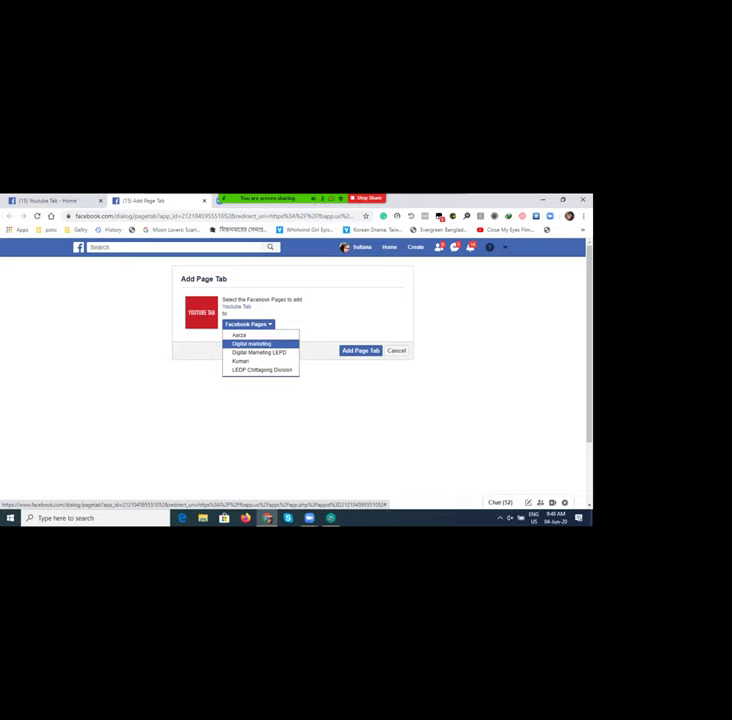
Step: Choose Digital marketing as the target page and confirm adding the YouTube Tab
{"action": "left_click", "coordinate": [252, 343]}
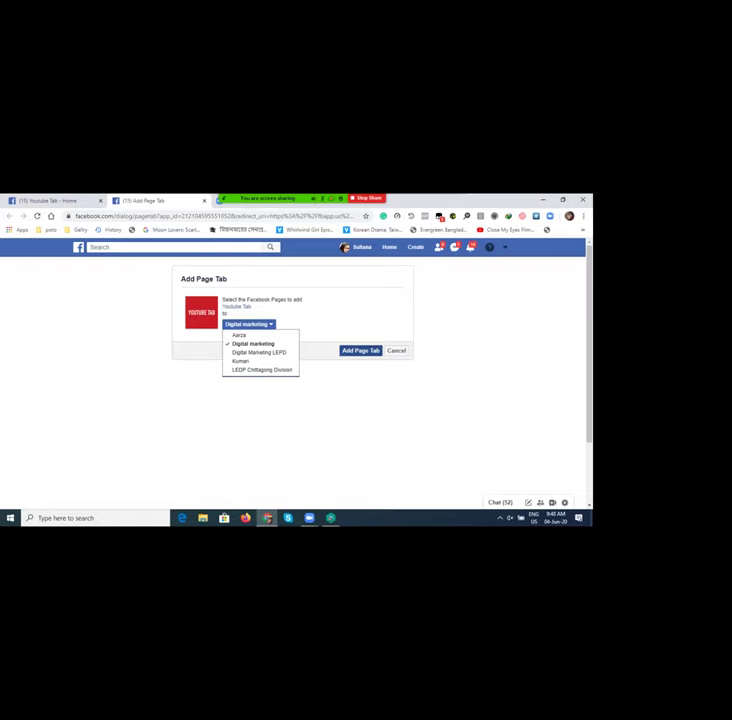
{"action": "key", "text": "Return"}
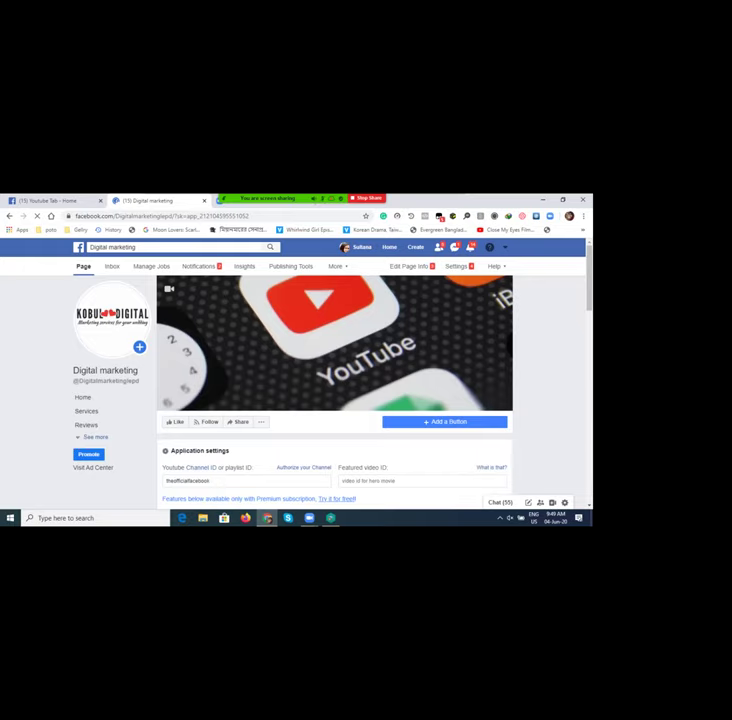
{"action": "scroll", "coordinate": [335, 400], "scroll_direction": "down", "scroll_amount": 3}
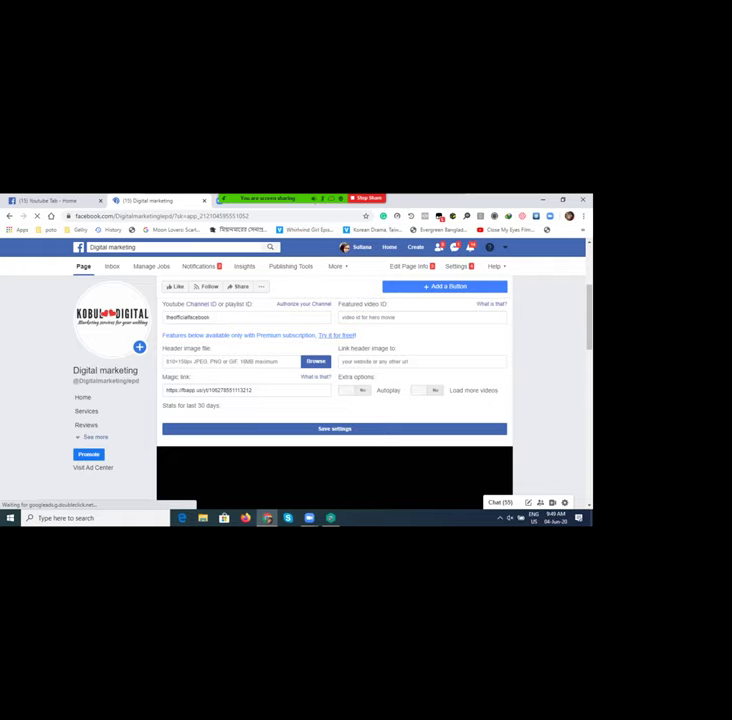
{"action": "scroll", "coordinate": [335, 400], "scroll_direction": "down", "scroll_amount": 3}
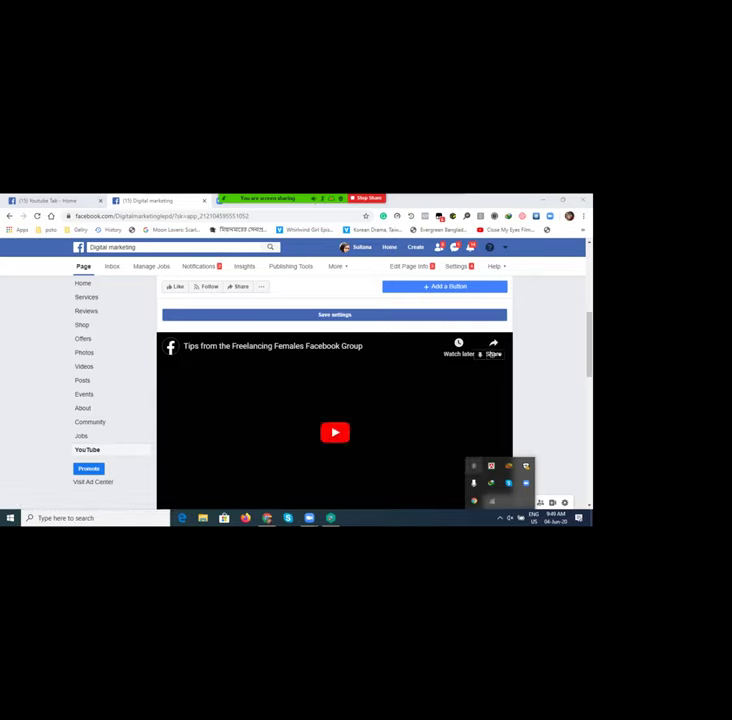
{"action": "scroll", "coordinate": [335, 432], "scroll_direction": "up", "scroll_amount": 4}
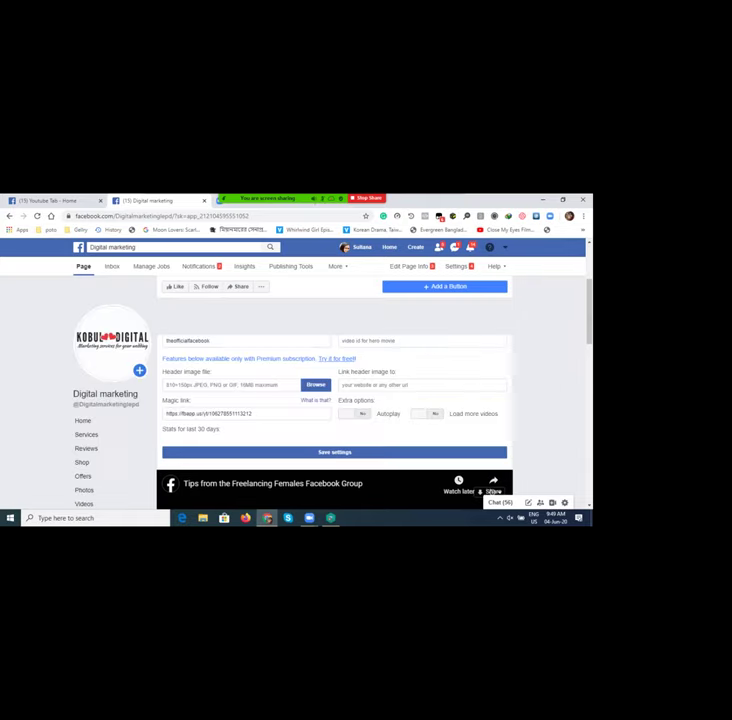
{"action": "scroll", "coordinate": [493, 485], "scroll_direction": "up", "scroll_amount": 2}
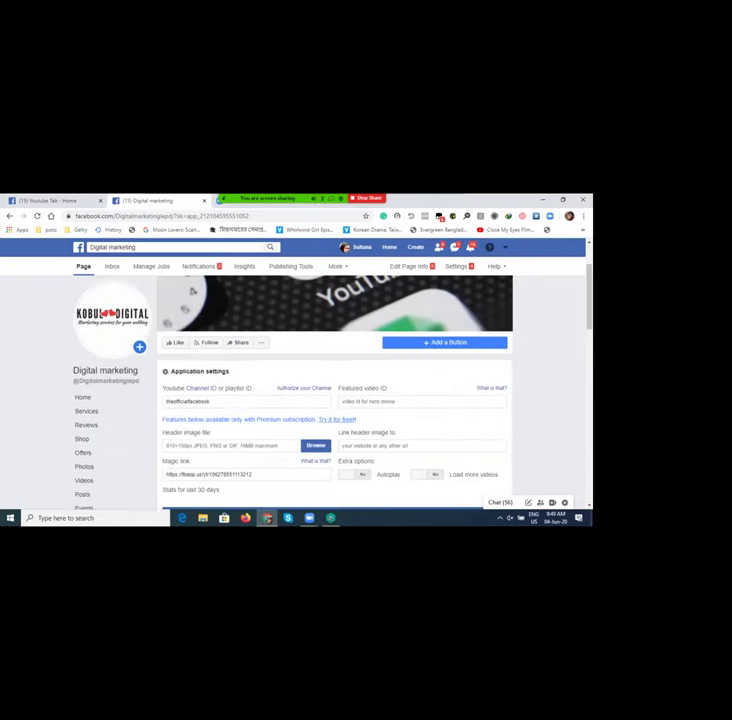
Step: Clear the Channel ID field, paste and undo a value, then switch to the Zoom Post Attendee tab
{"action": "left_click", "coordinate": [187, 401]}
{"action": "key", "text": "BackSpace"}
{"action": "key", "text": "BackSpace"}
{"action": "key", "text": "BackSpace"}
{"action": "key", "text": "BackSpace"}
{"action": "key", "text": "BackSpace"}
{"action": "key", "text": "BackSpace"}
{"action": "key", "text": "BackSpace"}
{"action": "key", "text": "BackSpace"}
{"action": "key", "text": "BackSpace"}
{"action": "key", "text": "BackSpace"}
{"action": "key", "text": "BackSpace"}
{"action": "key", "text": "BackSpace"}
{"action": "key", "text": "BackSpace"}
{"action": "key", "text": "BackSpace"}
{"action": "key", "text": "BackSpace"}
{"action": "key", "text": "BackSpace"}
{"action": "key", "text": "BackSpace"}
{"action": "key", "text": "BackSpace"}
{"action": "key", "text": "BackSpace"}
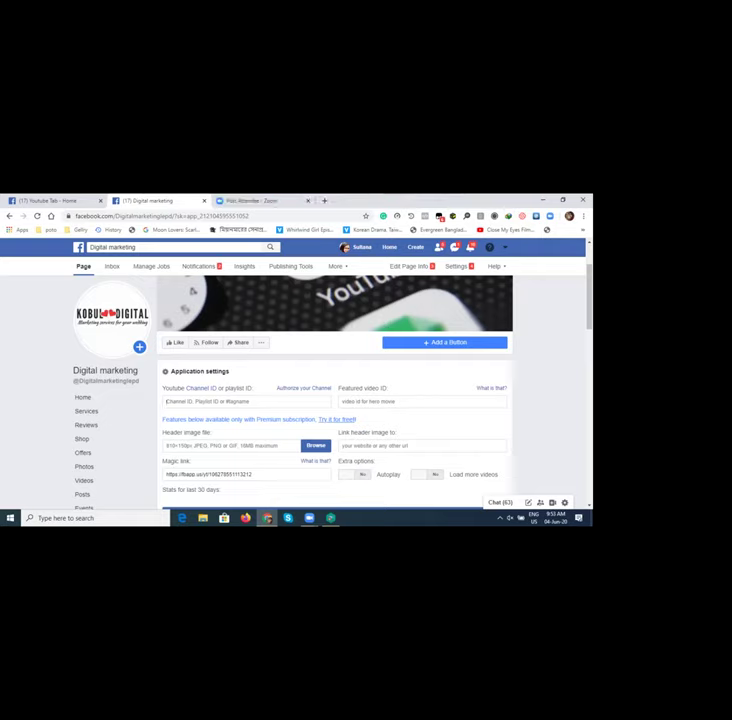
{"action": "key", "text": "ctrl+v"}
{"action": "key", "text": "ctrl+z"}
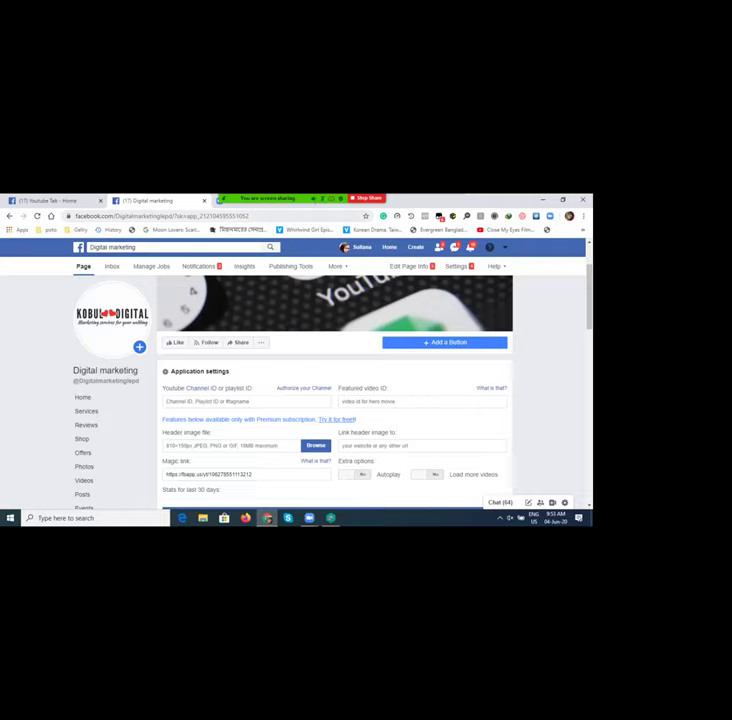
{"action": "left_click", "coordinate": [222, 201]}
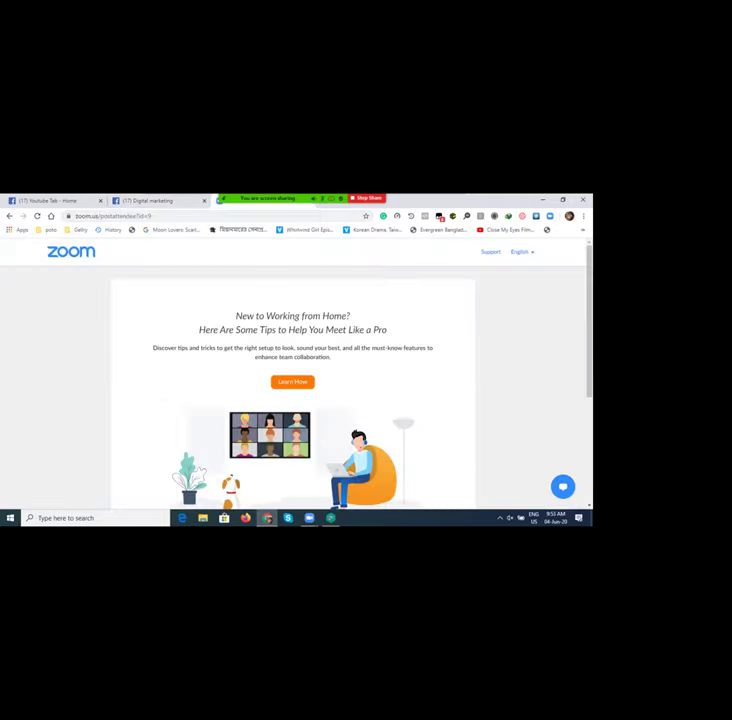
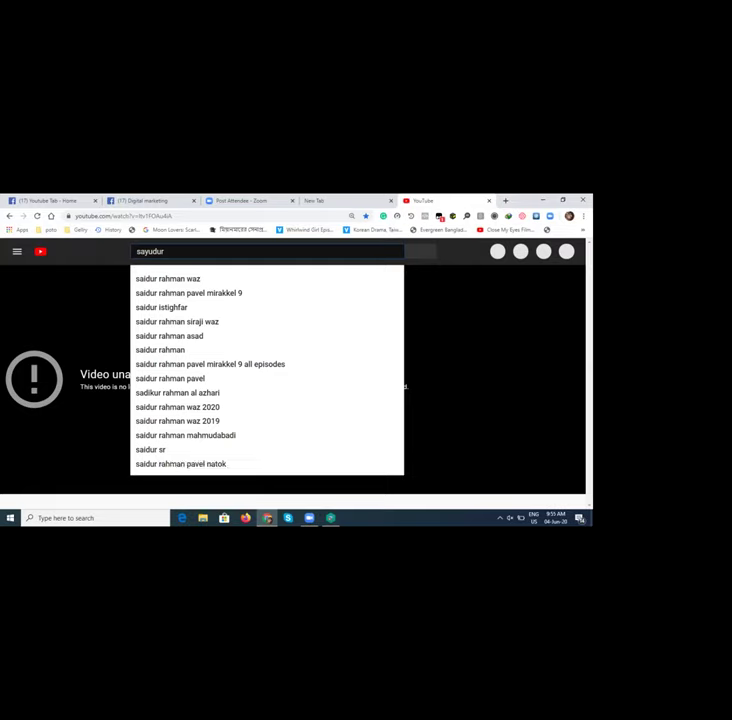
Step: Search YouTube for 'rahman' and open the creator's channel page
{"action": "type", "text": "rahman"}
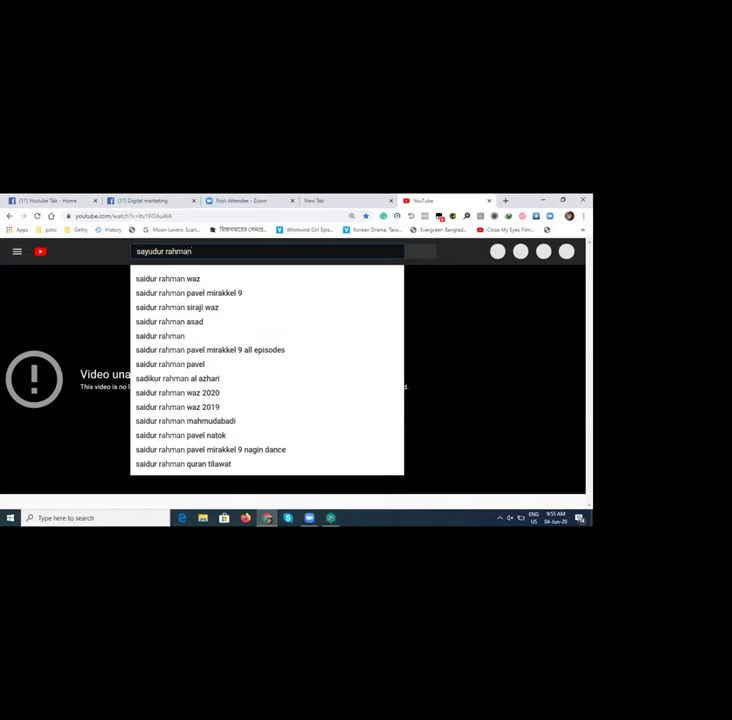
{"action": "key", "text": "Return"}
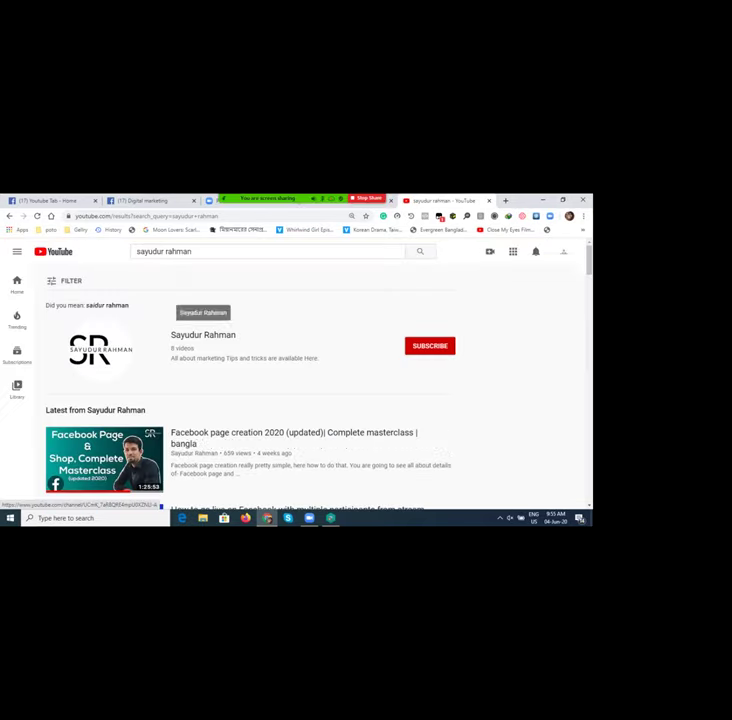
{"action": "left_click", "coordinate": [185, 295]}
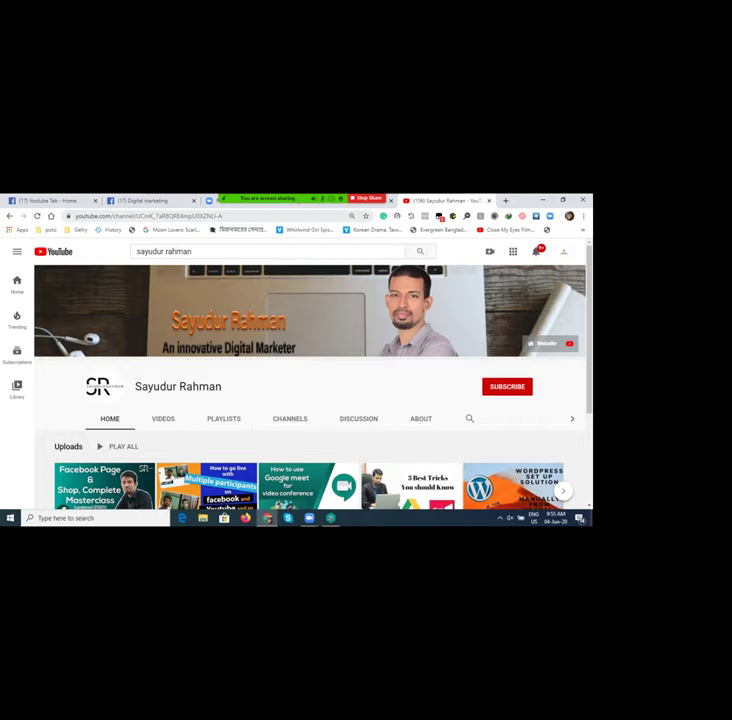
Step: Select the channel's full web address in the address bar
{"action": "left_click", "coordinate": [150, 216]}
{"action": "left_click", "coordinate": [257, 216]}
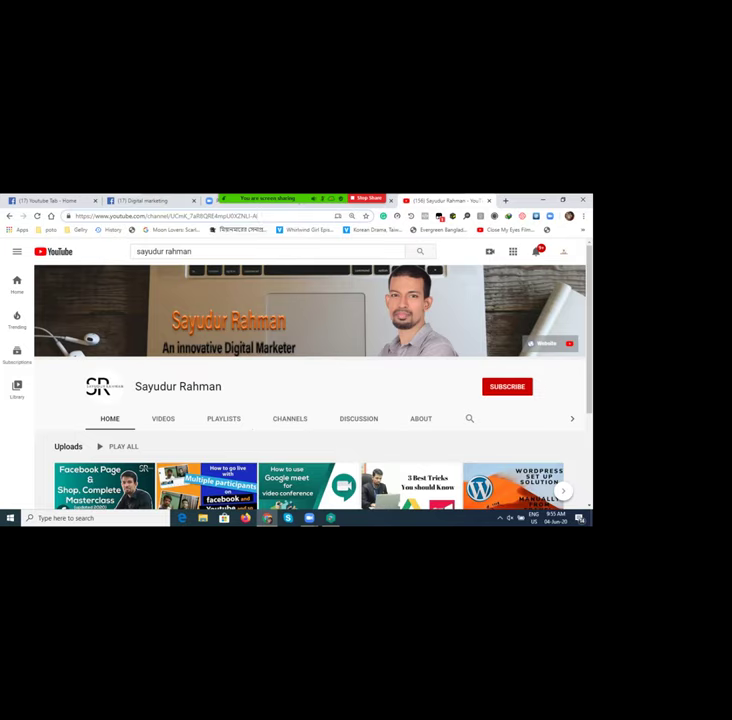
{"action": "left_click_drag", "start_coordinate": [257, 216], "coordinate": [72, 216]}
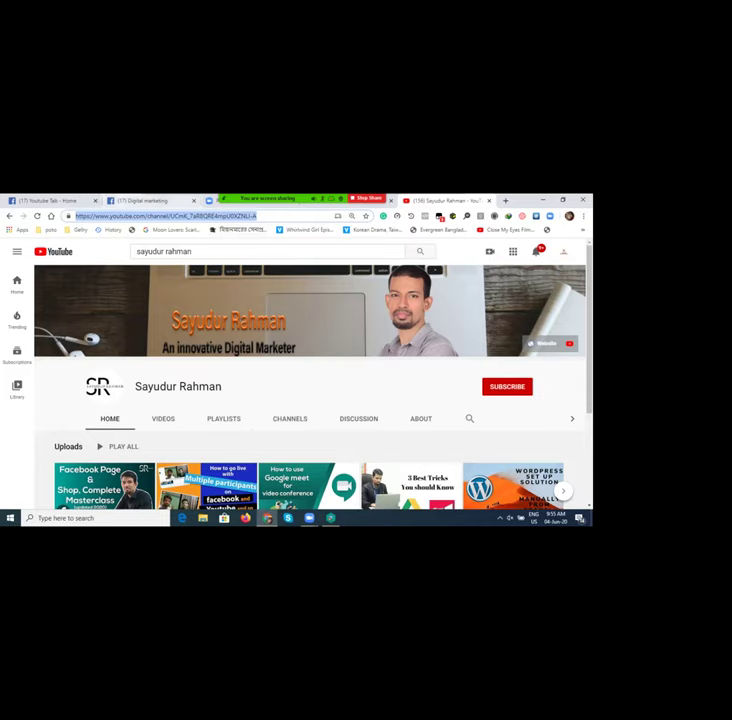
Step: Copy the channel address and return to the Digital marketing Facebook tab
{"action": "key", "text": "alt+Tab"}
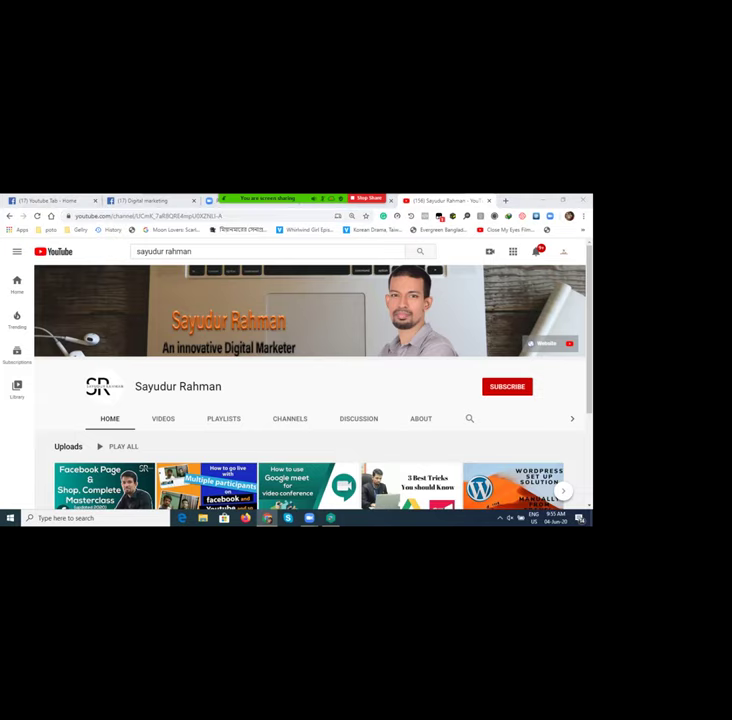
{"action": "key", "text": "ctrl+2"}
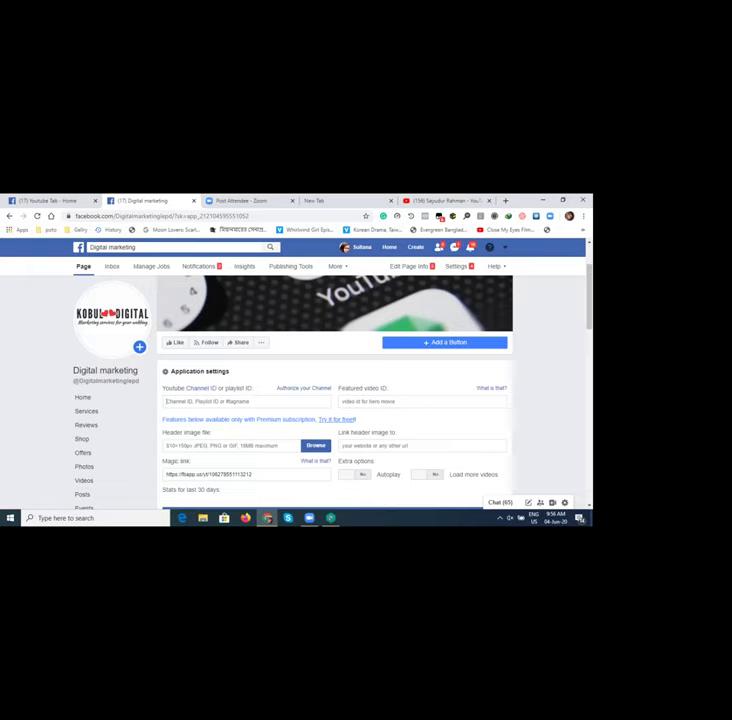
Step: Paste the channel address into Channel ID, trim it to just the ID, and save
{"action": "type", "text": "https://www.youtube.com/channel/UCmk_7aR9QRExmpu5XkZNLr4"}
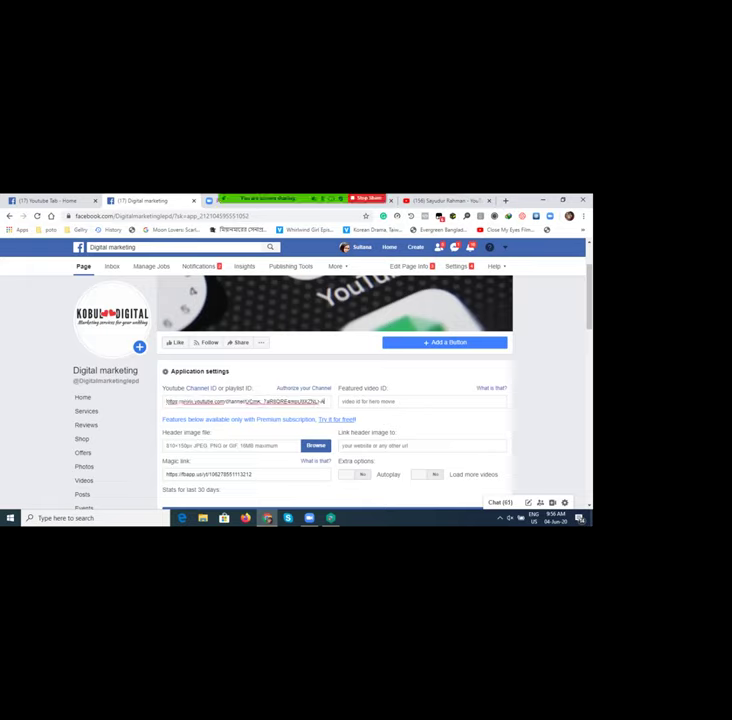
{"action": "scroll", "coordinate": [335, 400], "scroll_direction": "down", "scroll_amount": 1}
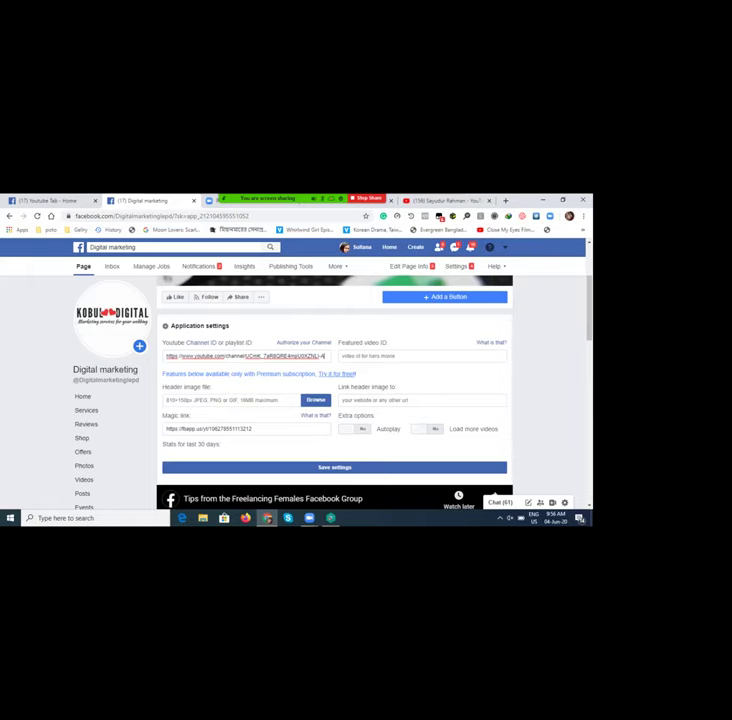
{"action": "scroll", "coordinate": [335, 400], "scroll_direction": "down", "scroll_amount": 1}
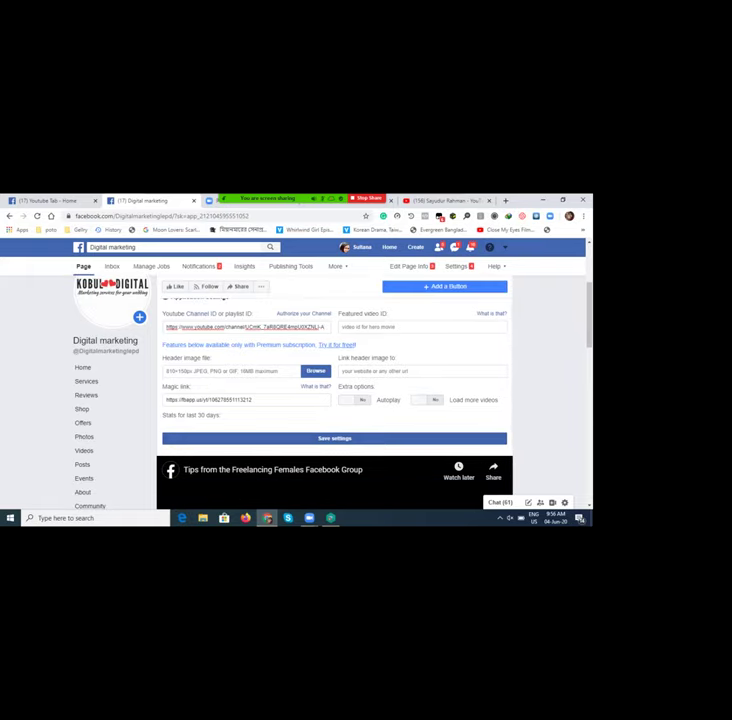
{"action": "scroll", "coordinate": [335, 400], "scroll_direction": "up", "scroll_amount": 1}
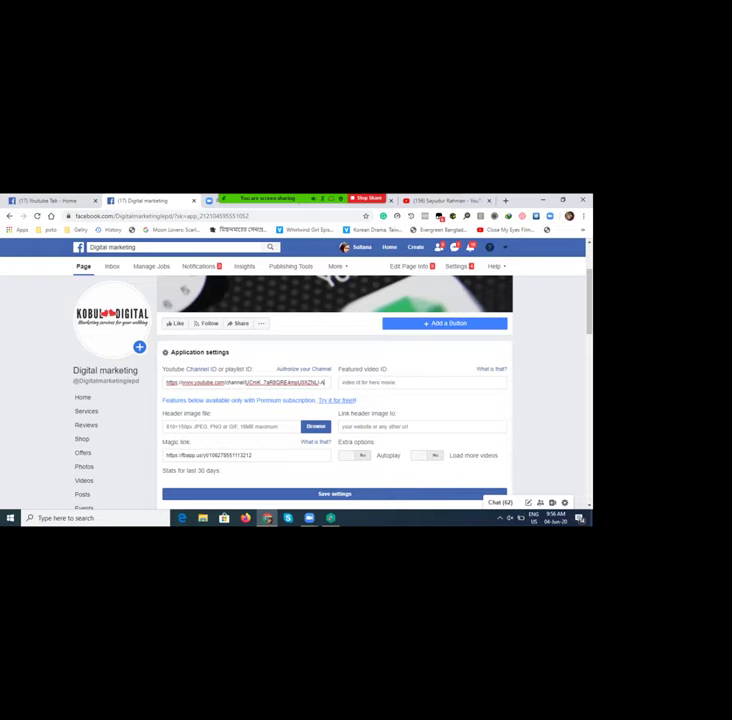
{"action": "scroll", "coordinate": [335, 400], "scroll_direction": "down", "scroll_amount": 2}
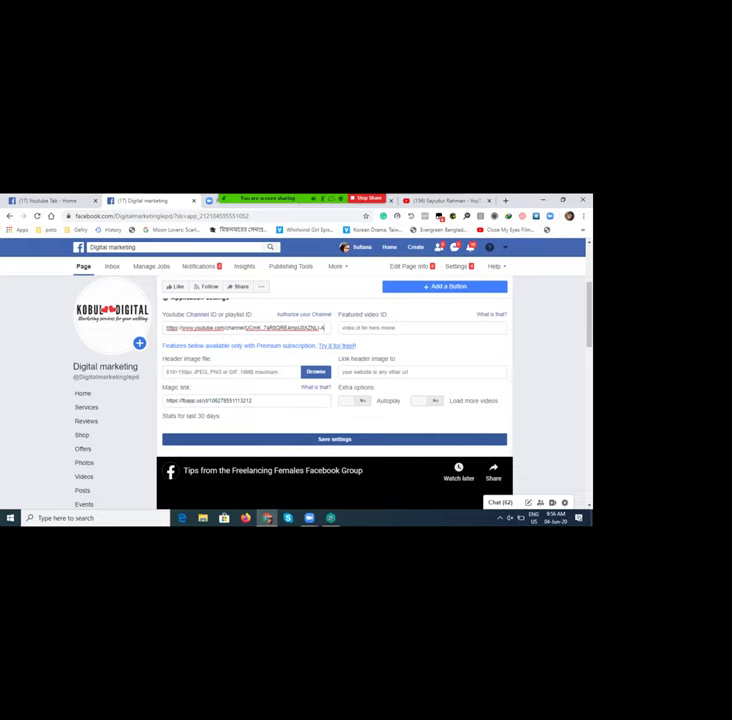
{"action": "key", "text": "BackSpace"}
{"action": "key", "text": "Return"}
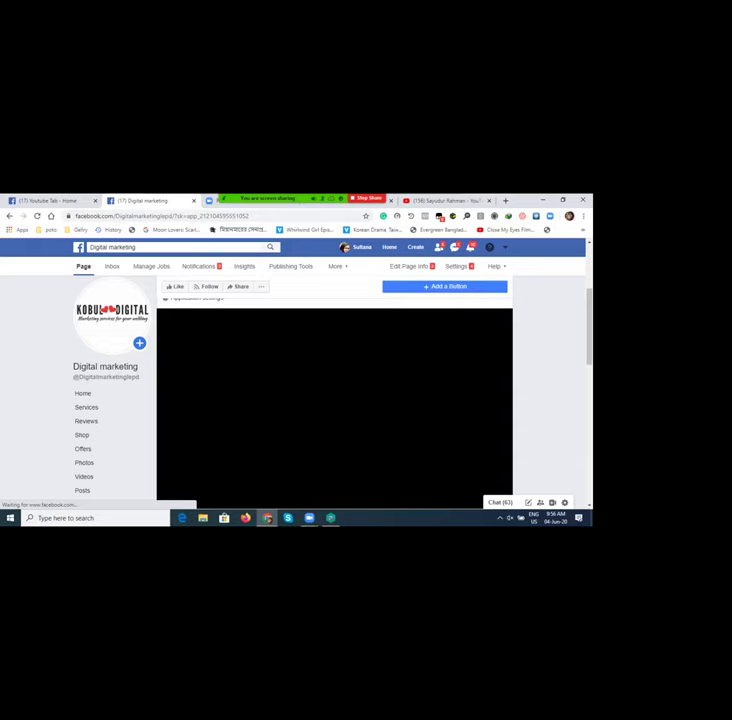
Step: Compare the embedded 'Facebook page creation 2020' video against the YouTube channel's uploads
{"action": "scroll", "coordinate": [334, 400], "scroll_direction": "down", "scroll_amount": 2}
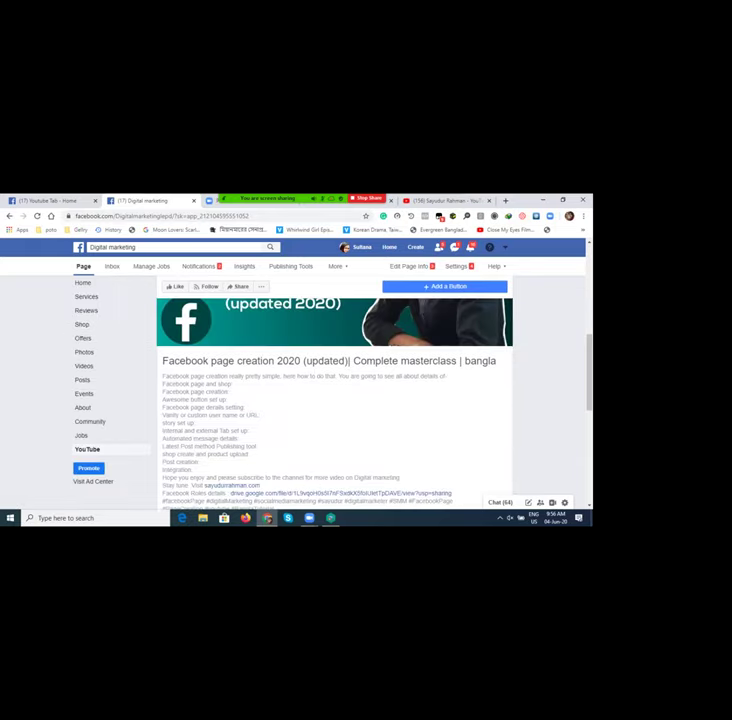
{"action": "scroll", "coordinate": [334, 400], "scroll_direction": "up", "scroll_amount": 2}
{"action": "scroll", "coordinate": [334, 400], "scroll_direction": "up", "scroll_amount": 2}
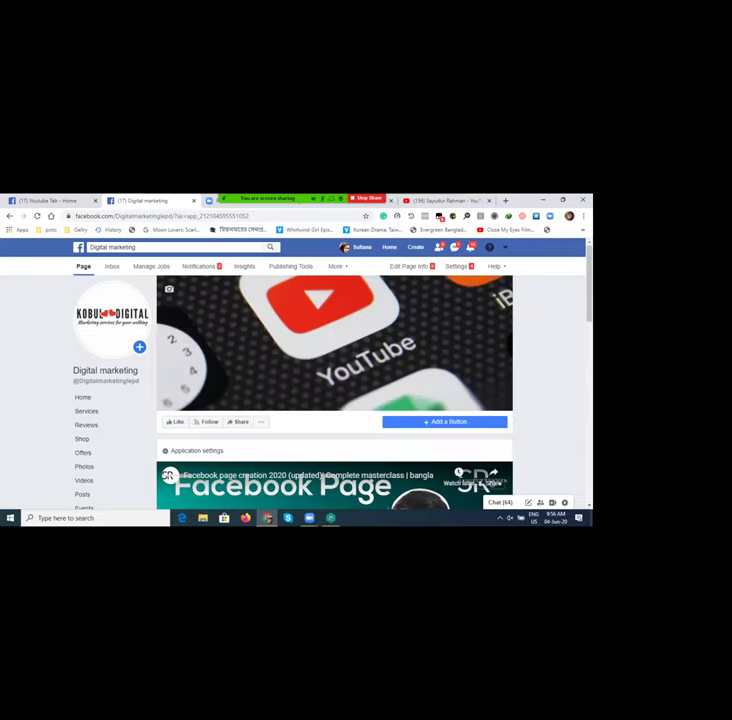
{"action": "scroll", "coordinate": [334, 400], "scroll_direction": "down", "scroll_amount": 3}
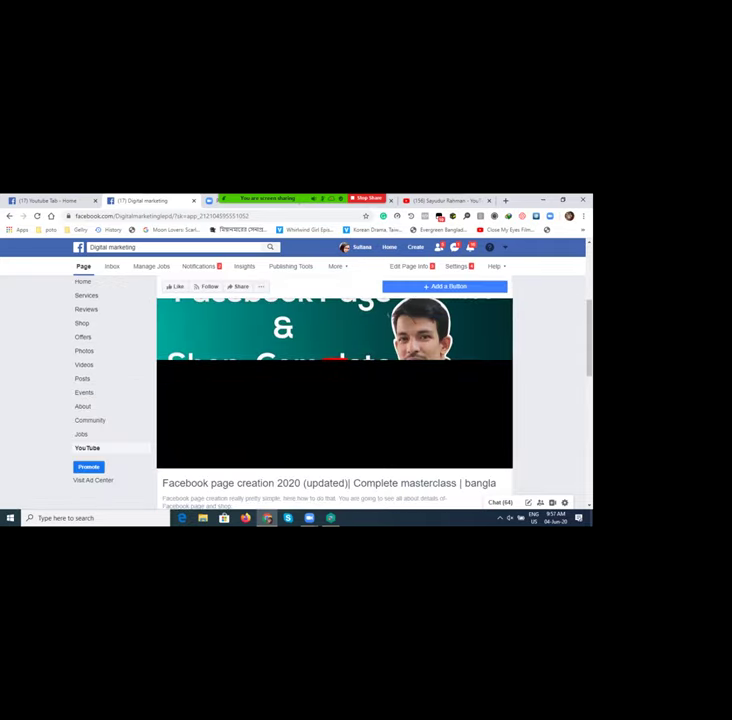
{"action": "scroll", "coordinate": [334, 400], "scroll_direction": "down", "scroll_amount": 1}
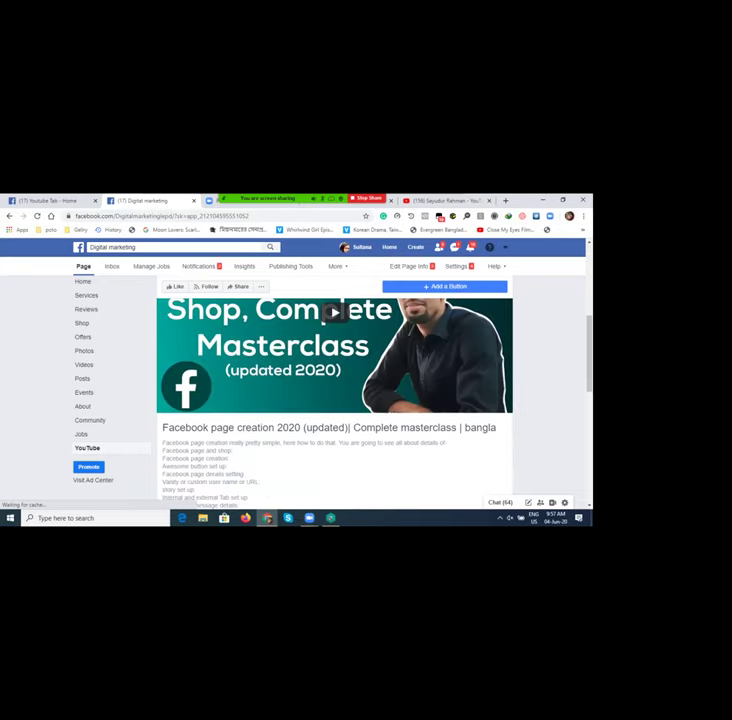
{"action": "scroll", "coordinate": [334, 400], "scroll_direction": "up", "scroll_amount": 2}
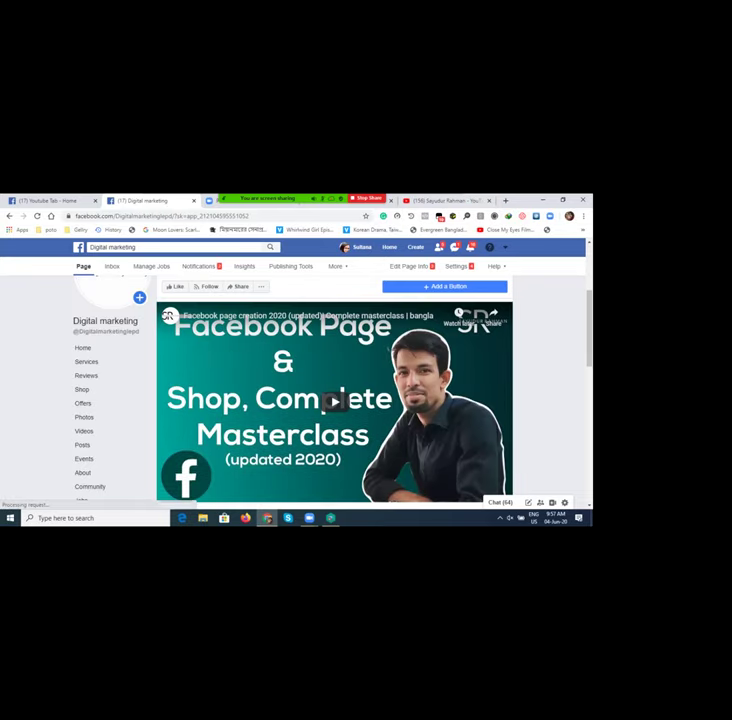
{"action": "key", "text": "ctrl+Tab"}
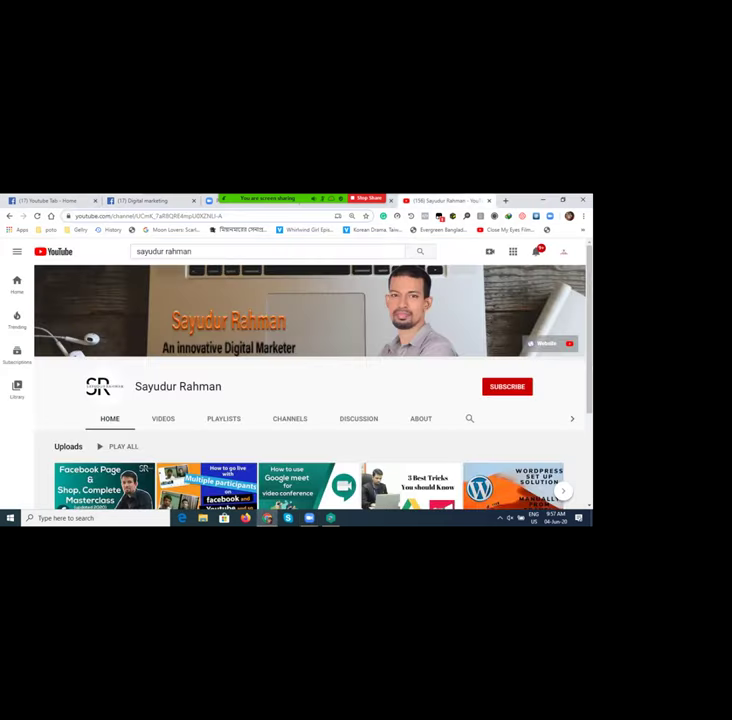
{"action": "scroll", "coordinate": [310, 420], "scroll_direction": "down", "scroll_amount": 1}
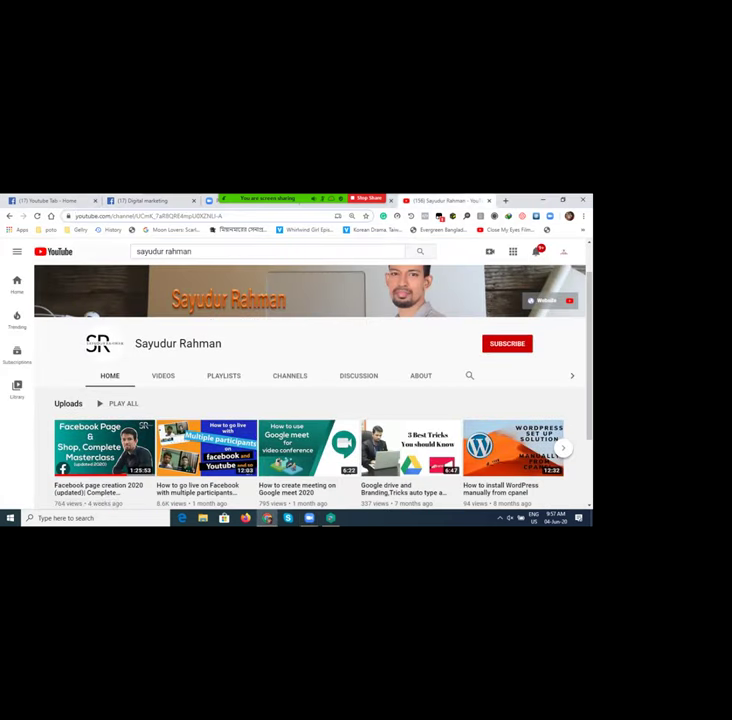
{"action": "key", "text": "ctrl+2"}
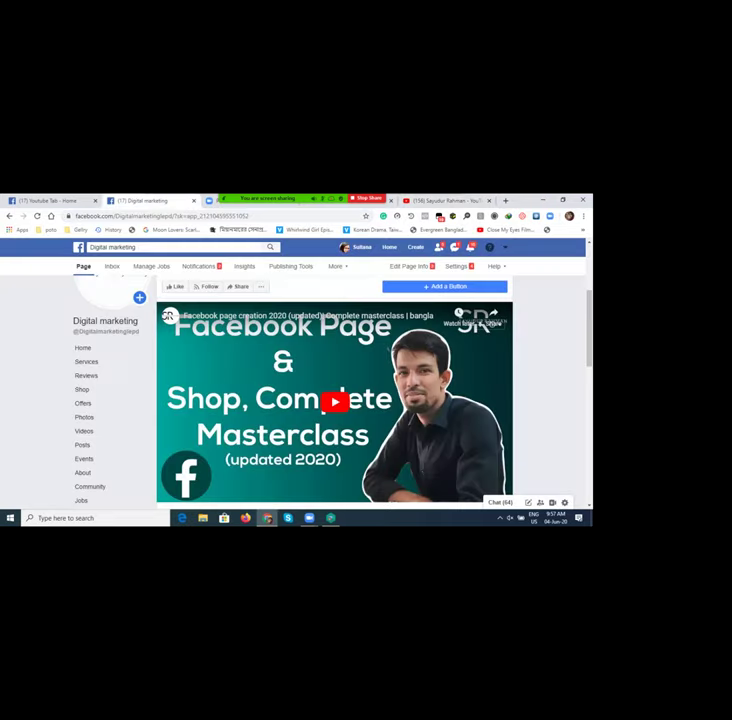
Step: Play the embedded Facebook page creation masterclass video, then pause it
{"action": "left_click", "coordinate": [333, 401]}
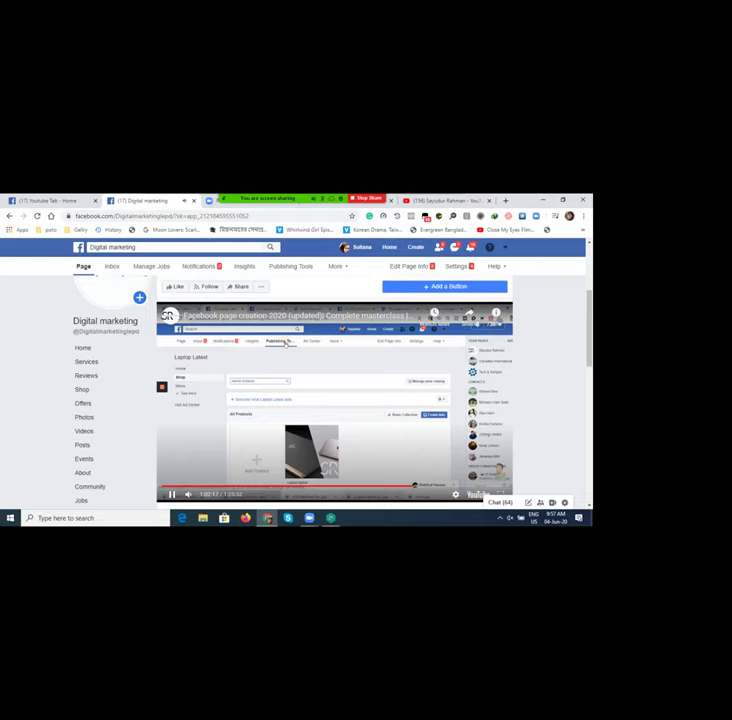
{"action": "left_click", "coordinate": [171, 494]}
{"action": "scroll", "coordinate": [90, 393], "scroll_direction": "down", "scroll_amount": 3}
{"action": "scroll", "coordinate": [90, 400], "scroll_direction": "up", "scroll_amount": 1}
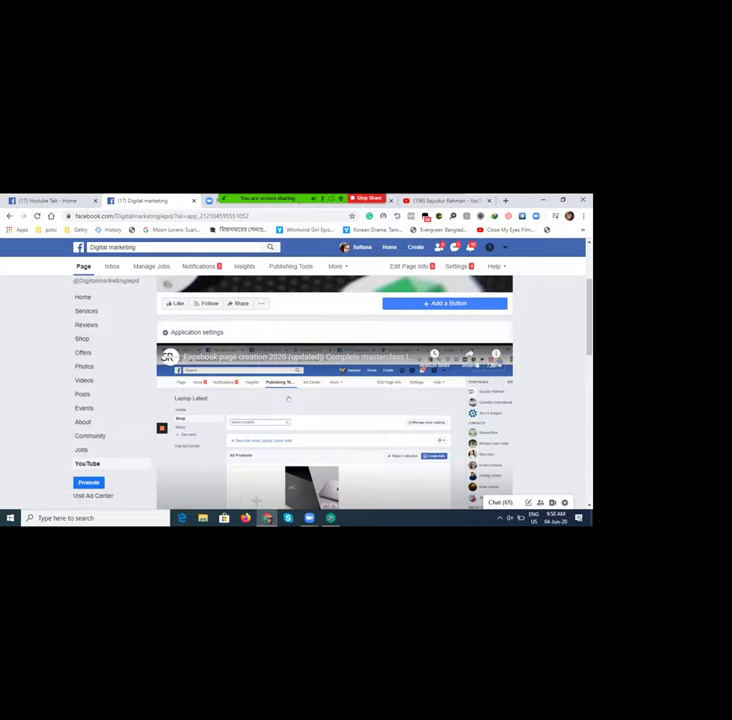
{"action": "scroll", "coordinate": [334, 420], "scroll_direction": "down", "scroll_amount": 3}
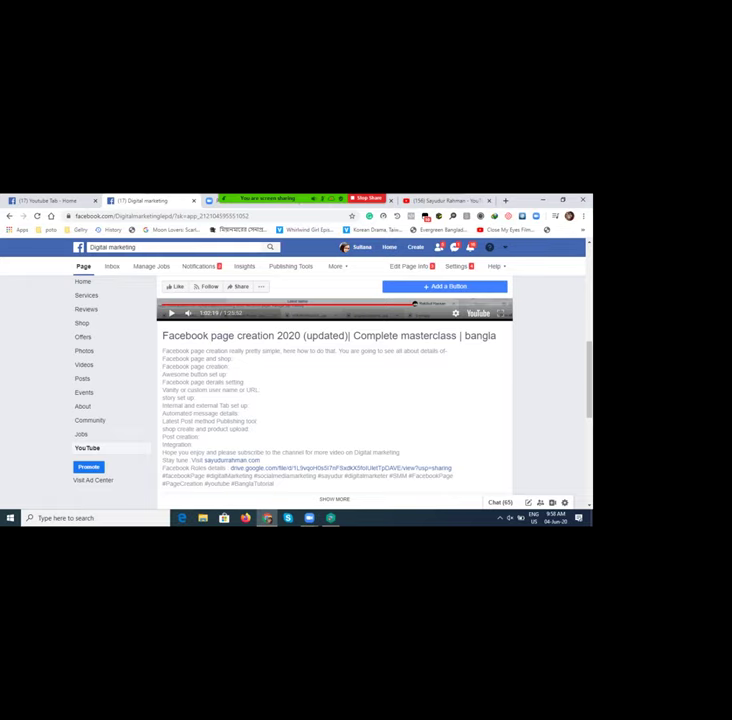
Step: Scroll past the video description to the grid of channel video thumbnails
{"action": "scroll", "coordinate": [288, 311], "scroll_direction": "up", "scroll_amount": 3}
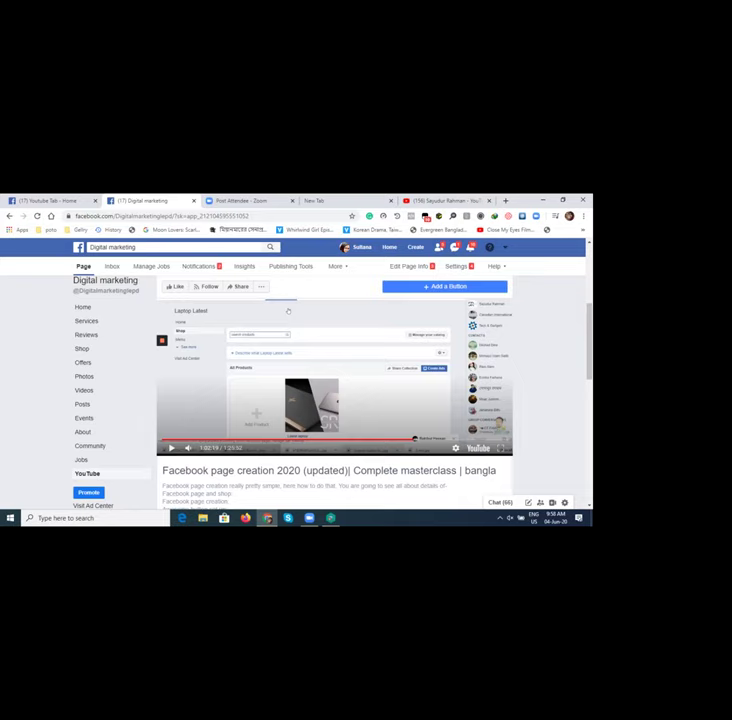
{"action": "scroll", "coordinate": [288, 311], "scroll_direction": "down", "scroll_amount": 3}
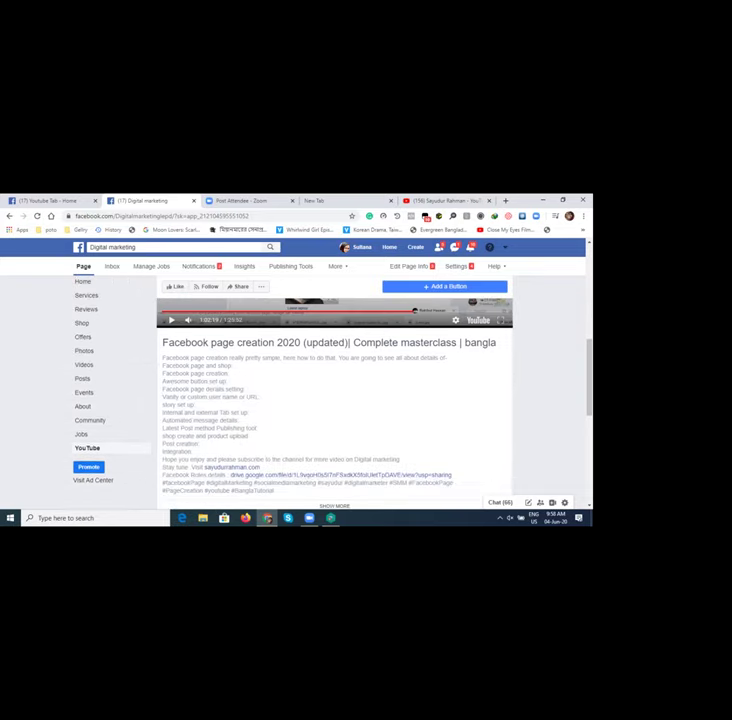
{"action": "scroll", "coordinate": [334, 400], "scroll_direction": "down", "scroll_amount": 1}
{"action": "scroll", "coordinate": [334, 400], "scroll_direction": "down", "scroll_amount": 1}
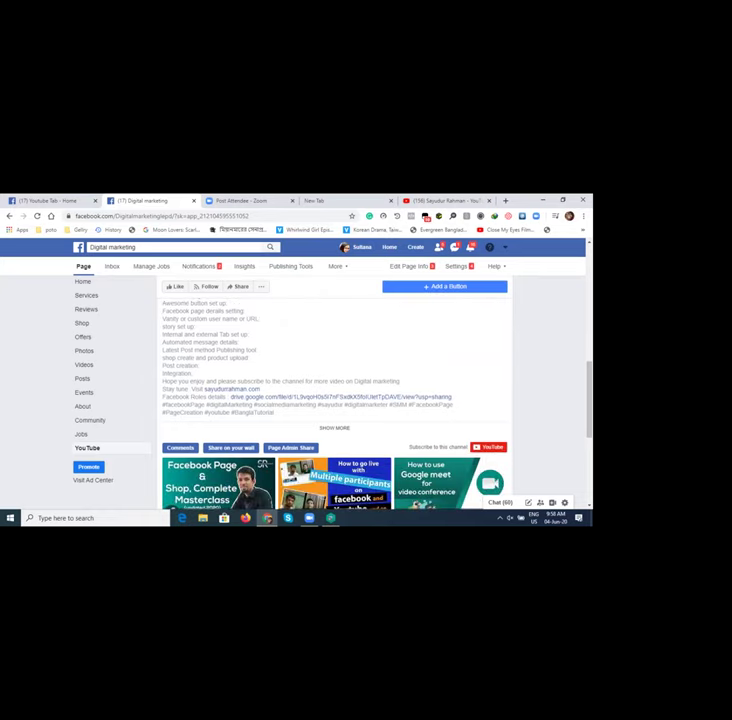
{"action": "scroll", "coordinate": [334, 400], "scroll_direction": "down", "scroll_amount": 1}
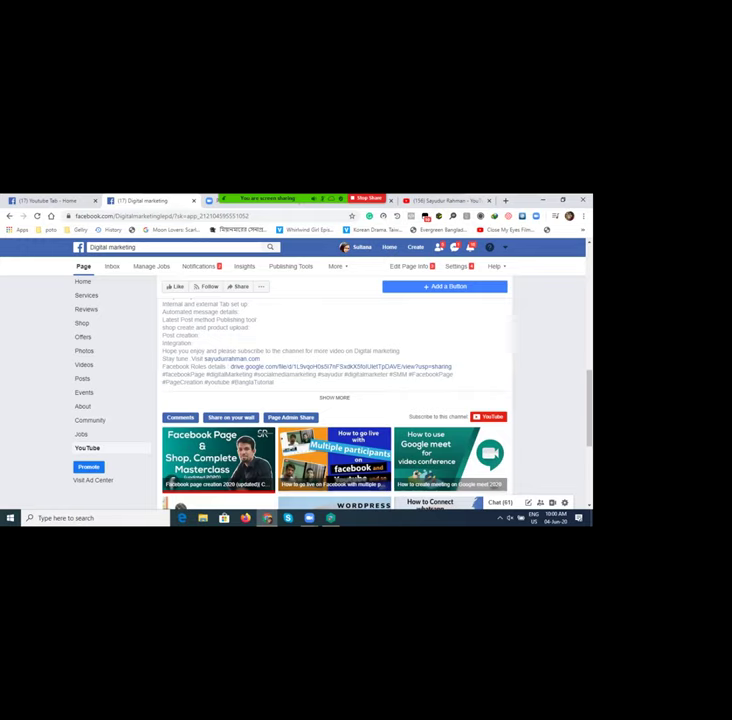
Step: Load the first thumbnail, 'Facebook page creation 2020', into the player and scroll back up
{"action": "scroll", "coordinate": [335, 390], "scroll_direction": "down", "scroll_amount": 1}
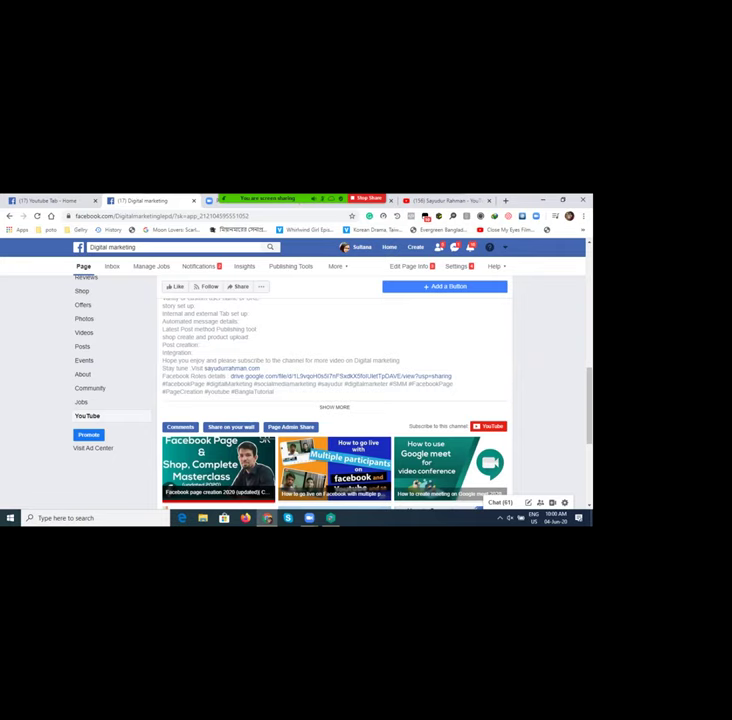
{"action": "scroll", "coordinate": [335, 400], "scroll_direction": "down", "scroll_amount": 3}
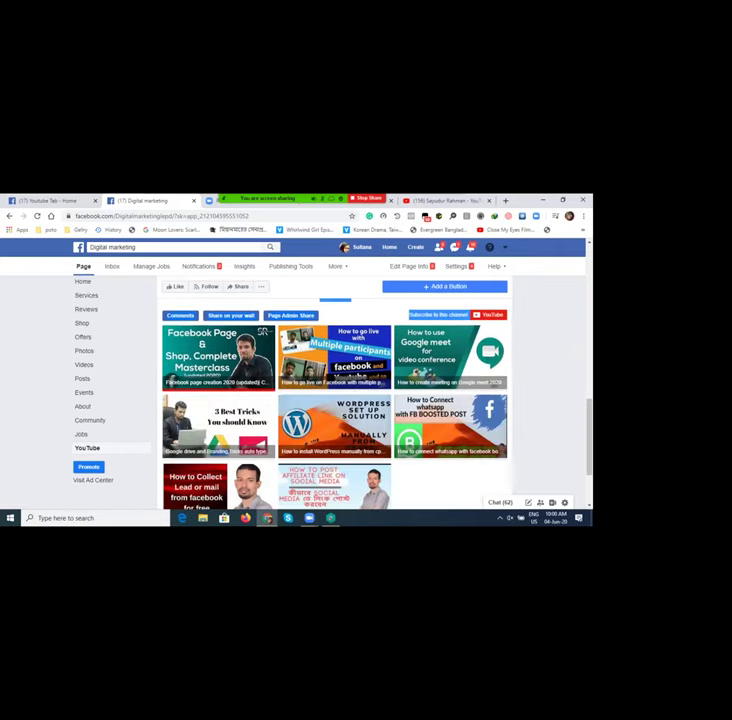
{"action": "left_click", "coordinate": [218, 355]}
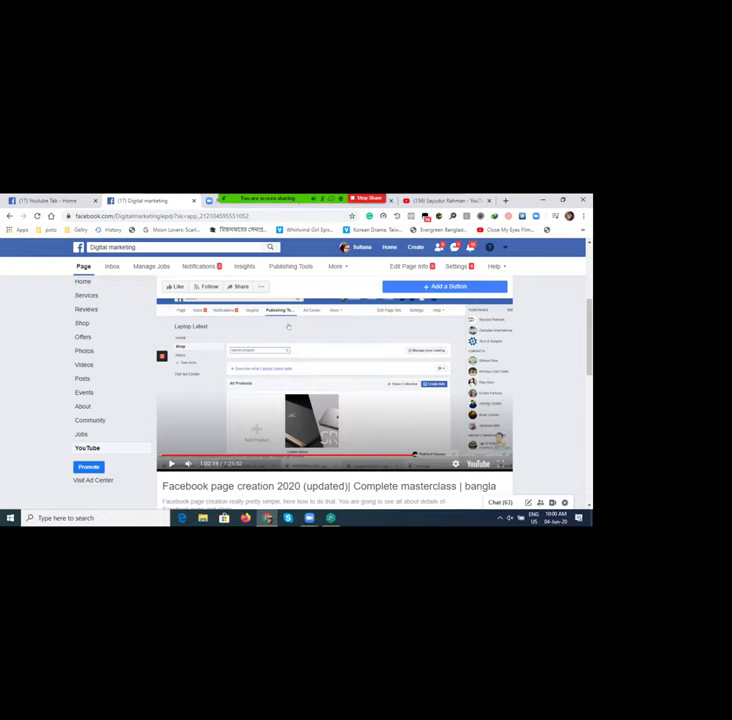
{"action": "scroll", "coordinate": [288, 326], "scroll_direction": "up", "scroll_amount": 5}
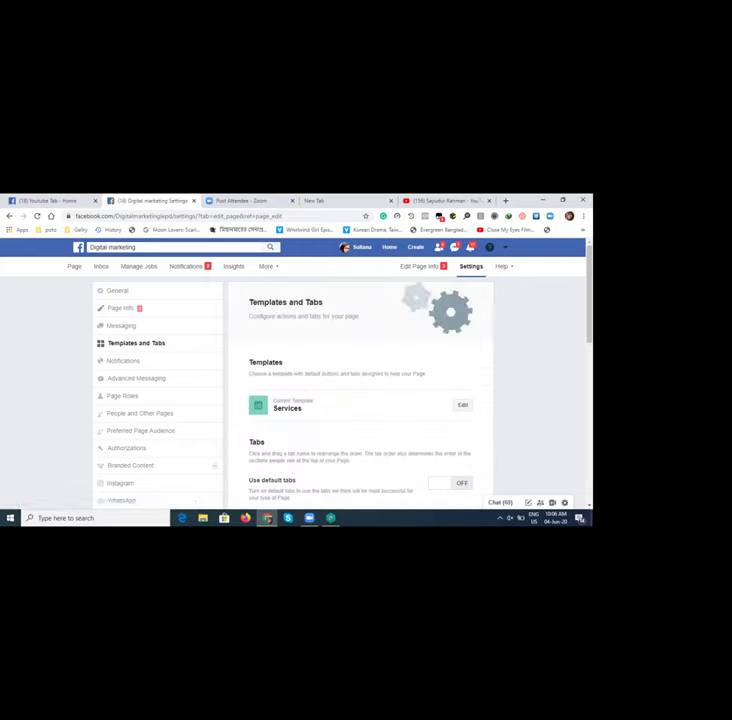
Step: Drag the YouTube tab up the tab list to sit directly below Home
{"action": "scroll", "coordinate": [360, 400], "scroll_direction": "down", "scroll_amount": 10}
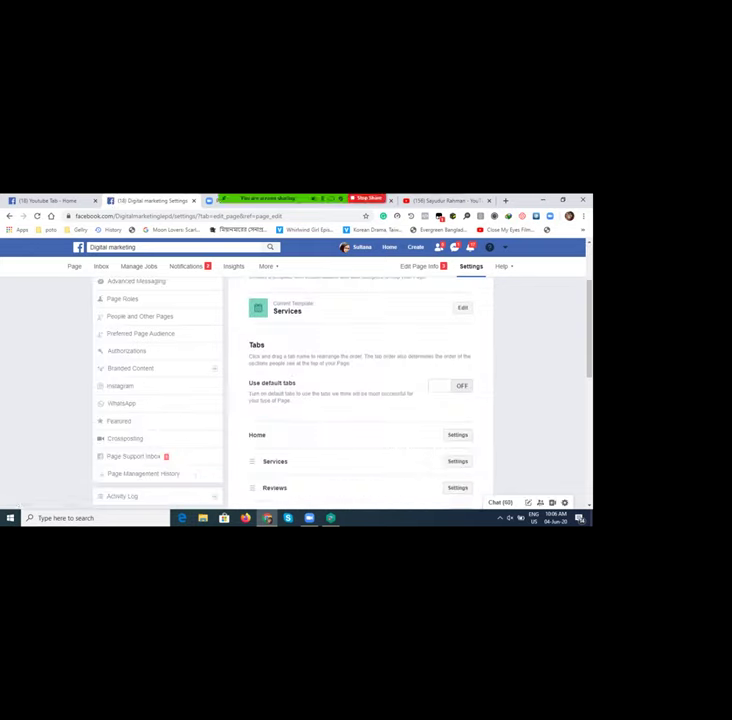
{"action": "scroll", "coordinate": [360, 400], "scroll_direction": "down", "scroll_amount": 1}
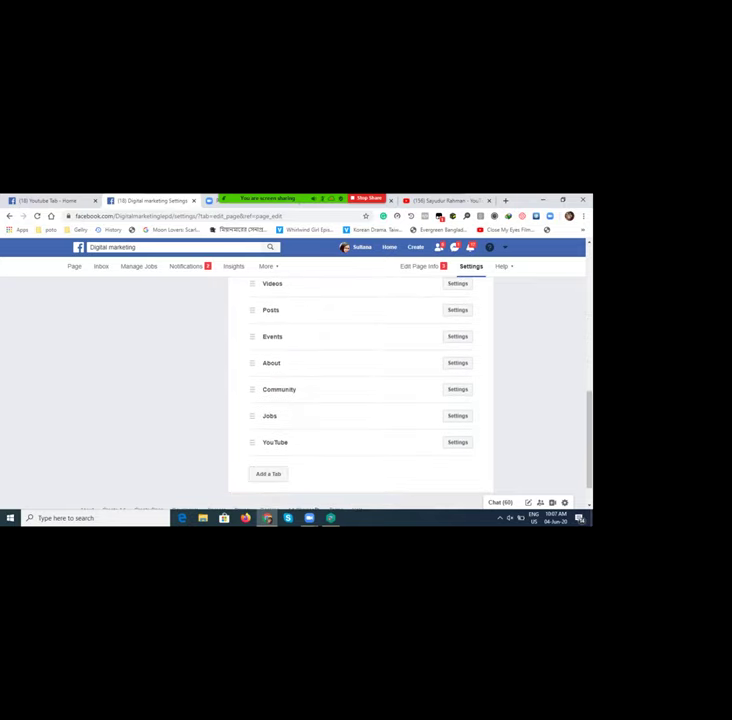
{"action": "left_click_drag", "start_coordinate": [252, 440], "coordinate": [258, 294]}
{"action": "scroll", "coordinate": [360, 400], "scroll_direction": "up", "scroll_amount": 10}
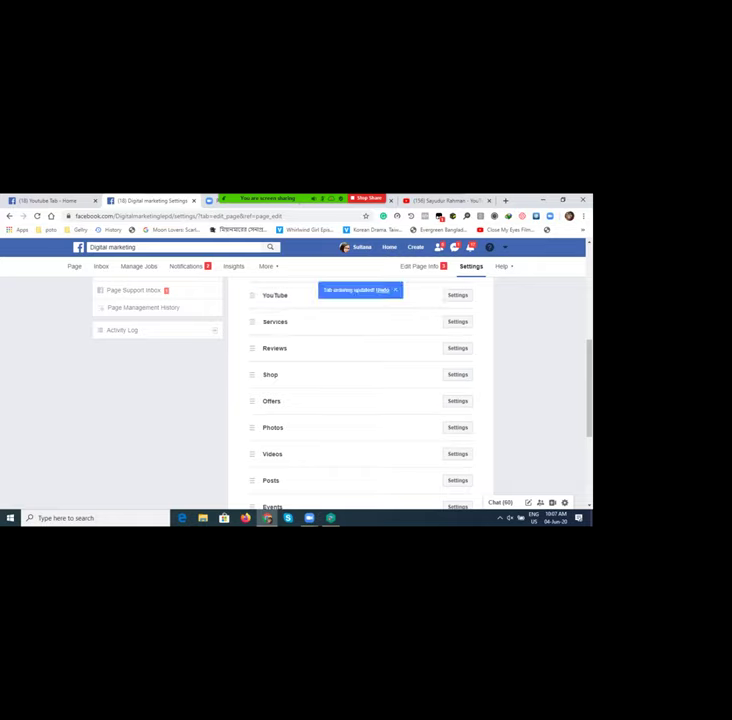
{"action": "scroll", "coordinate": [360, 400], "scroll_direction": "up", "scroll_amount": 1}
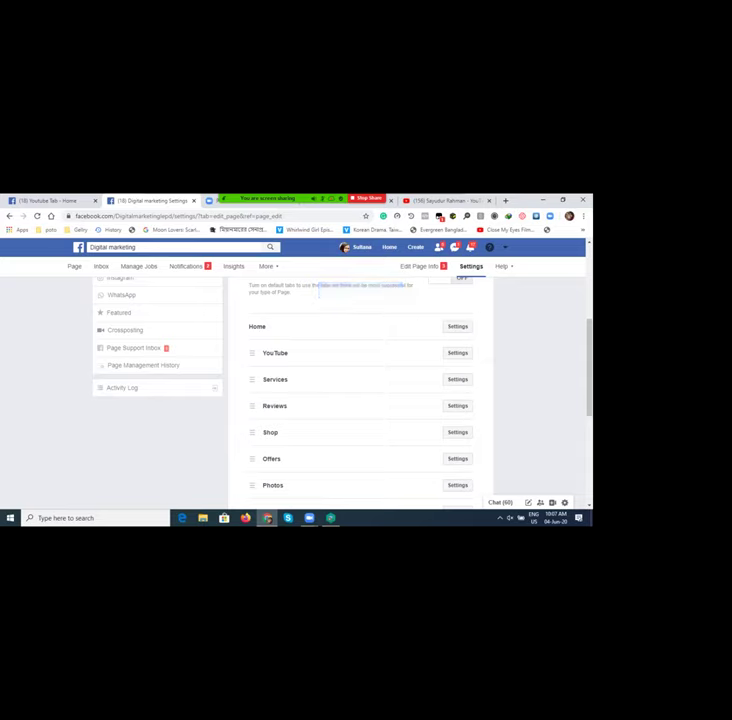
{"action": "scroll", "coordinate": [360, 400], "scroll_direction": "down", "scroll_amount": 3}
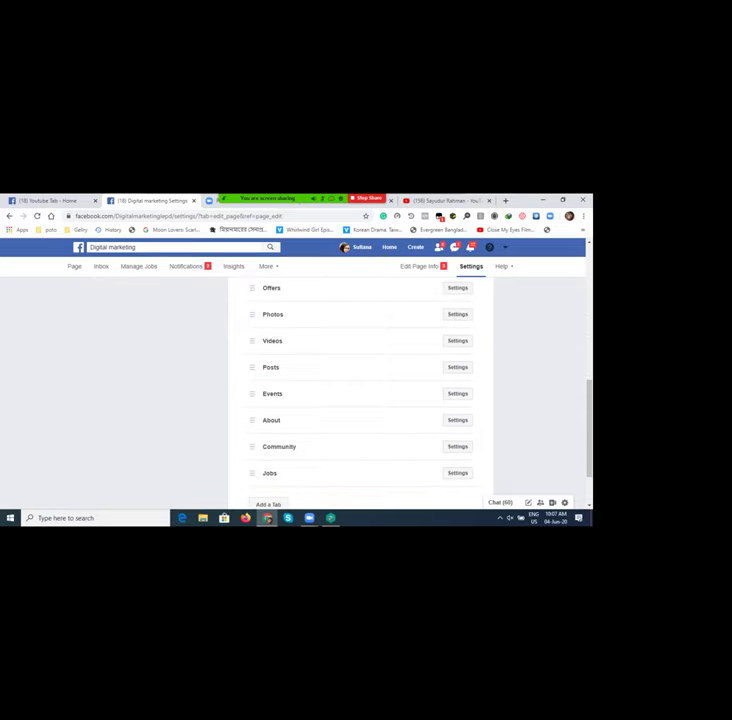
{"action": "scroll", "coordinate": [360, 400], "scroll_direction": "down", "scroll_amount": 1}
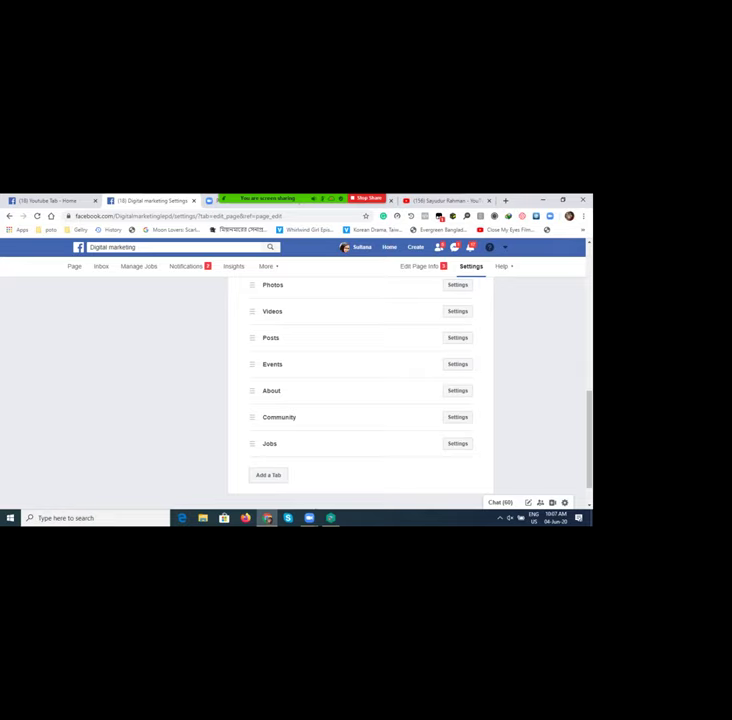
Step: Switch the Jobs tab's Show Jobs tab setting to OFF and save
{"action": "left_click", "coordinate": [457, 443]}
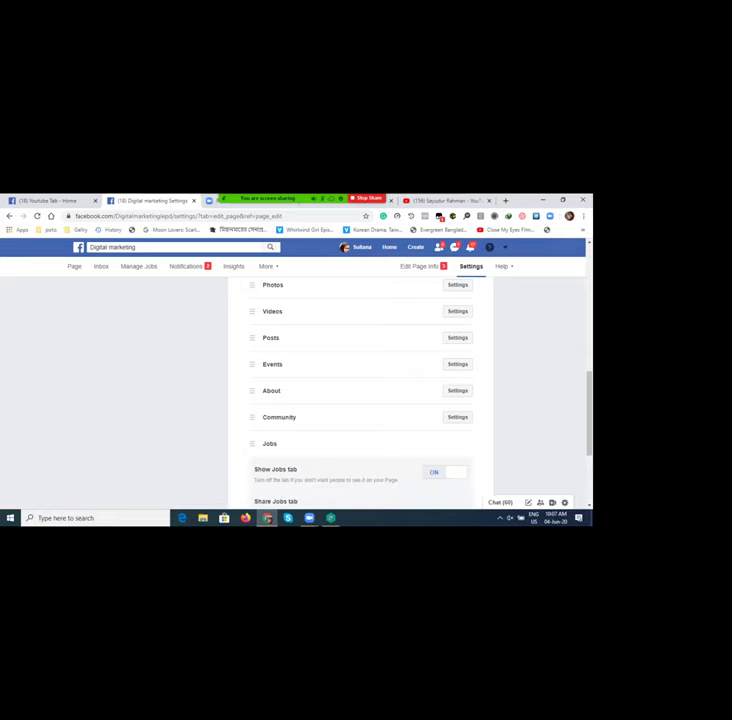
{"action": "scroll", "coordinate": [360, 400], "scroll_direction": "down", "scroll_amount": 2}
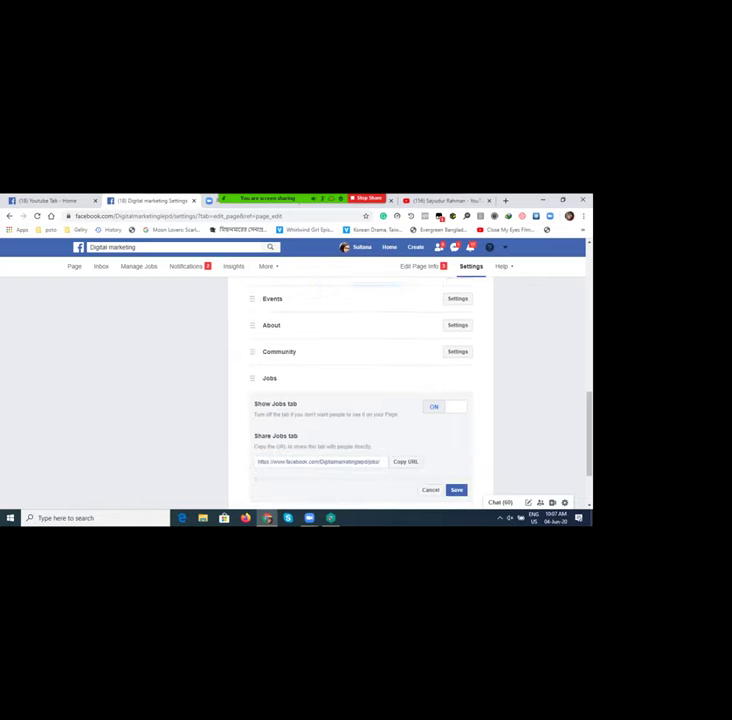
{"action": "left_click", "coordinate": [445, 406]}
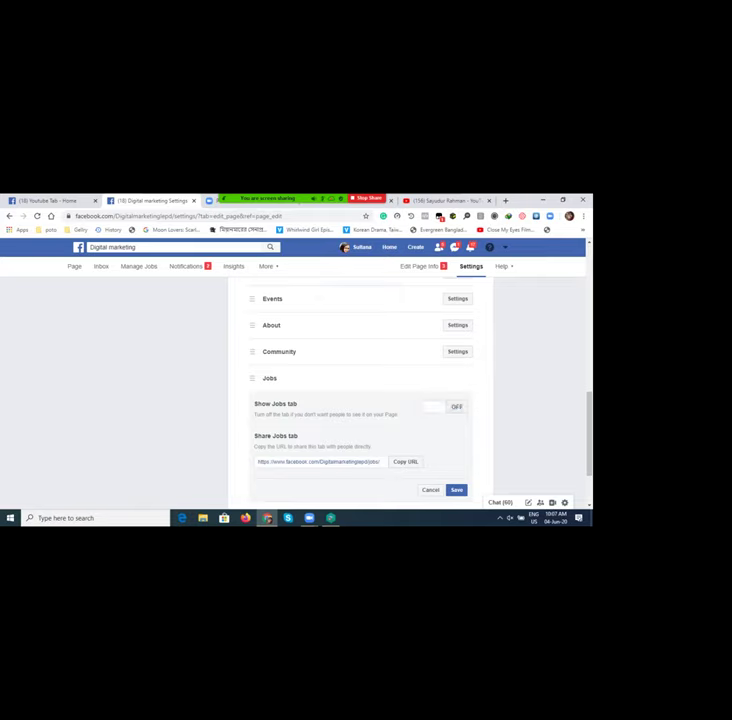
{"action": "left_click", "coordinate": [456, 489]}
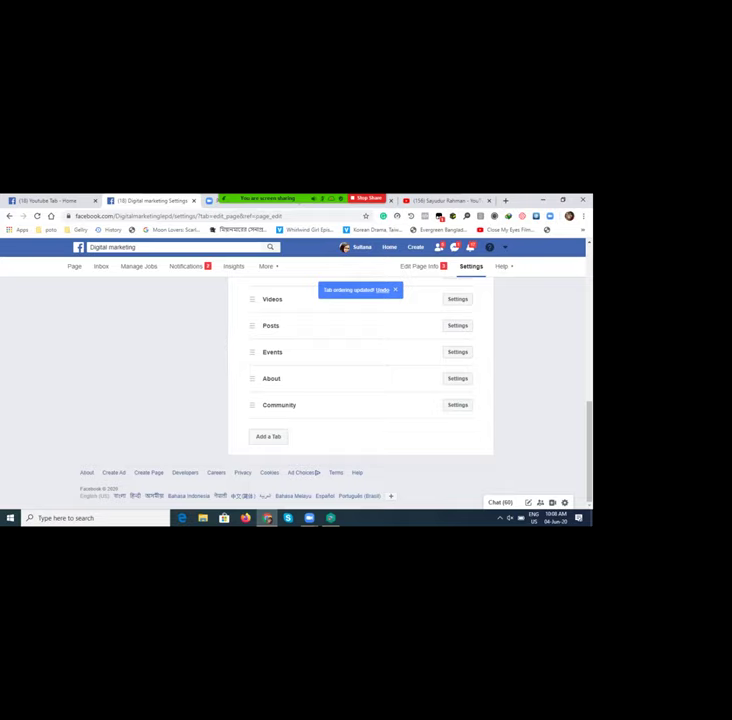
{"action": "scroll", "coordinate": [360, 380], "scroll_direction": "up", "scroll_amount": 1}
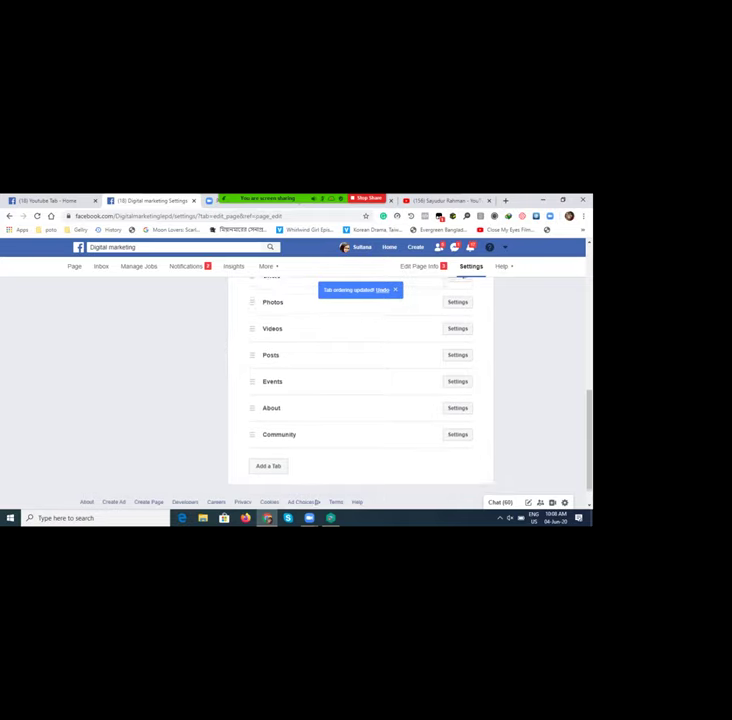
{"action": "scroll", "coordinate": [360, 390], "scroll_direction": "up", "scroll_amount": 5}
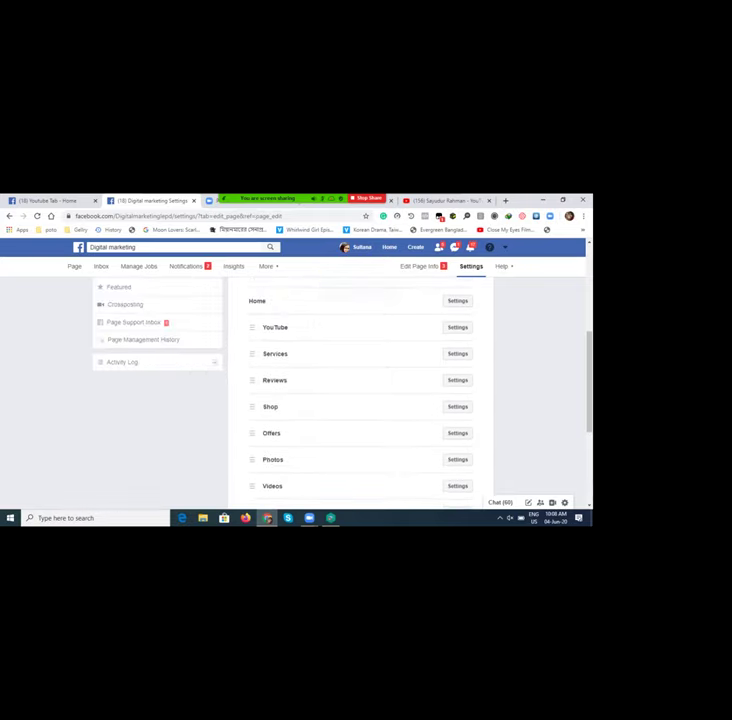
{"action": "scroll", "coordinate": [360, 390], "scroll_direction": "up", "scroll_amount": 2}
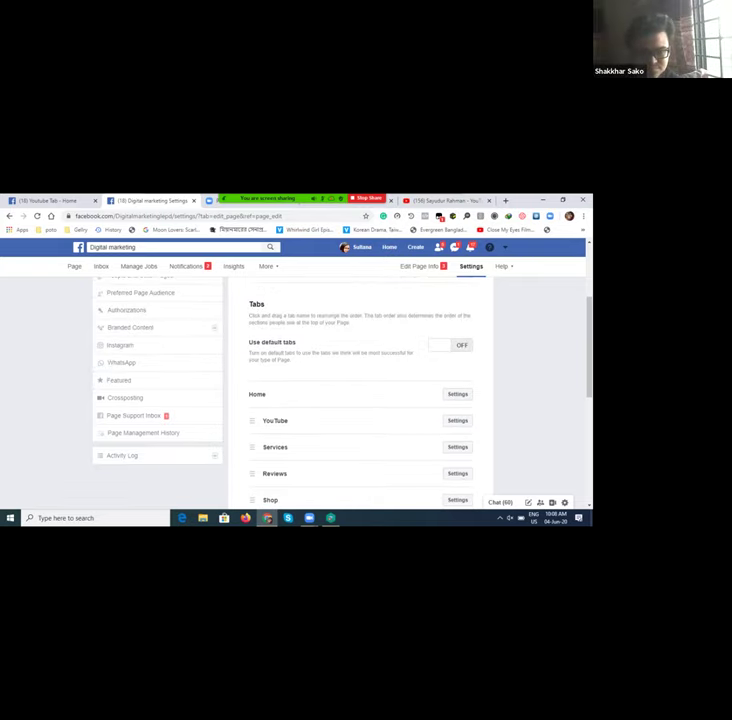
{"action": "scroll", "coordinate": [360, 390], "scroll_direction": "down", "scroll_amount": 4}
{"action": "scroll", "coordinate": [268, 436], "scroll_direction": "down", "scroll_amount": 3}
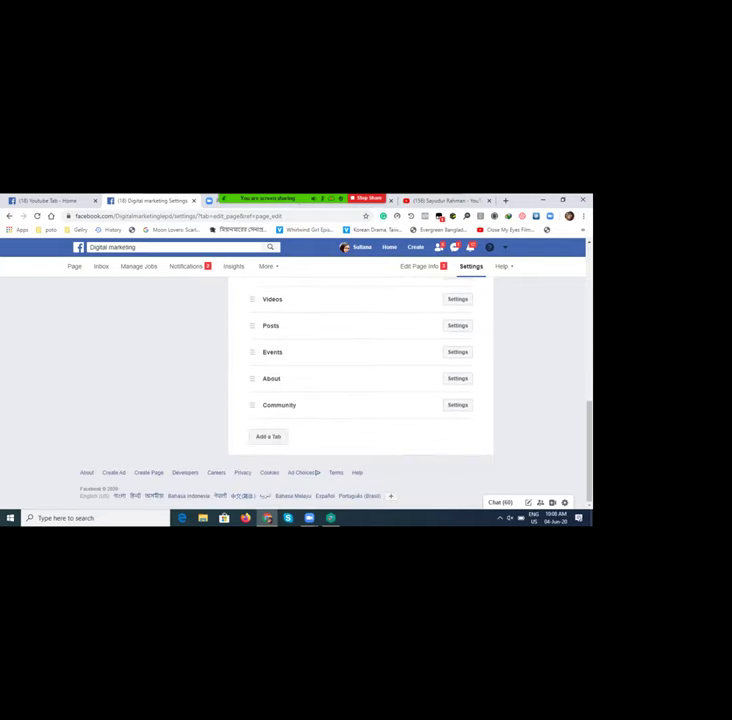
{"action": "left_click", "coordinate": [268, 436]}
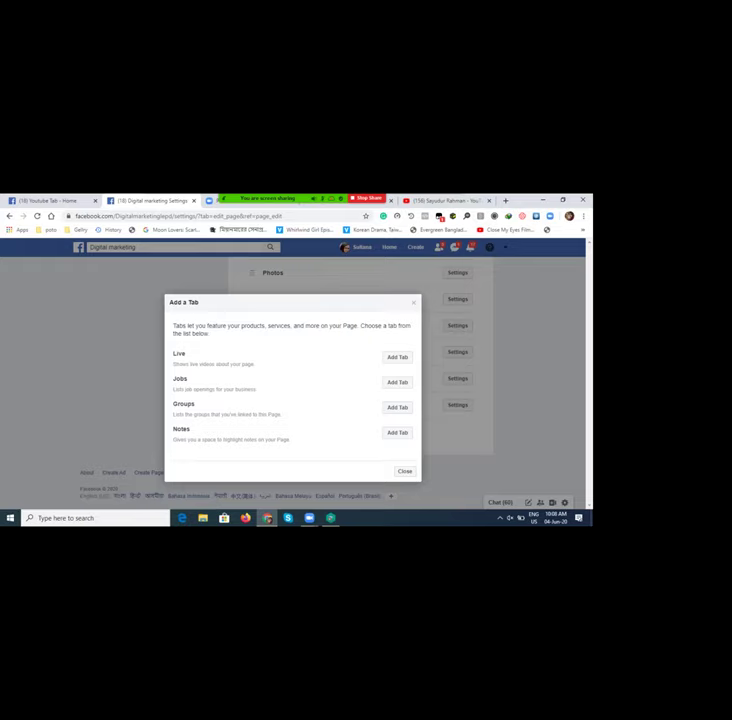
{"action": "left_click", "coordinate": [404, 471]}
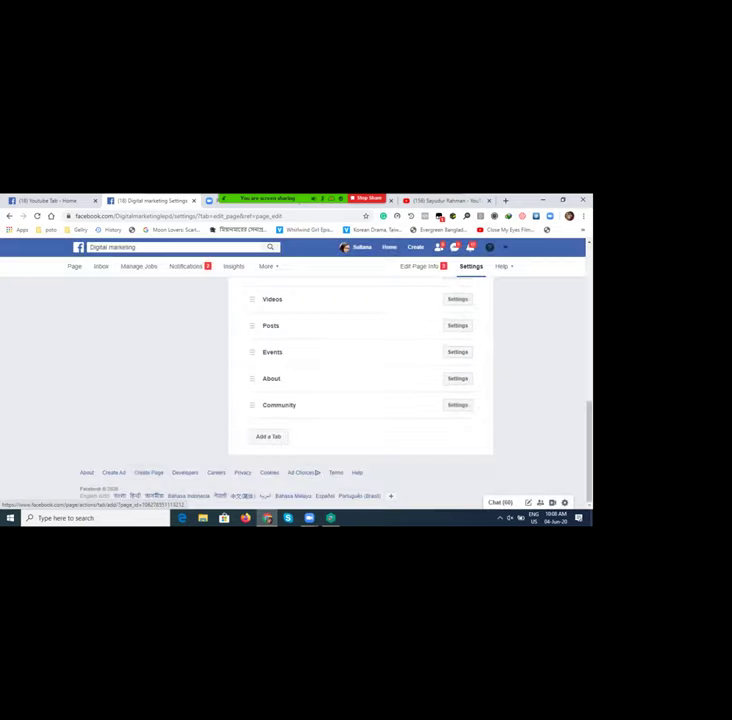
{"action": "scroll", "coordinate": [360, 390], "scroll_direction": "up", "scroll_amount": 3}
{"action": "scroll", "coordinate": [360, 390], "scroll_direction": "down", "scroll_amount": 3}
{"action": "scroll", "coordinate": [360, 390], "scroll_direction": "up", "scroll_amount": 3}
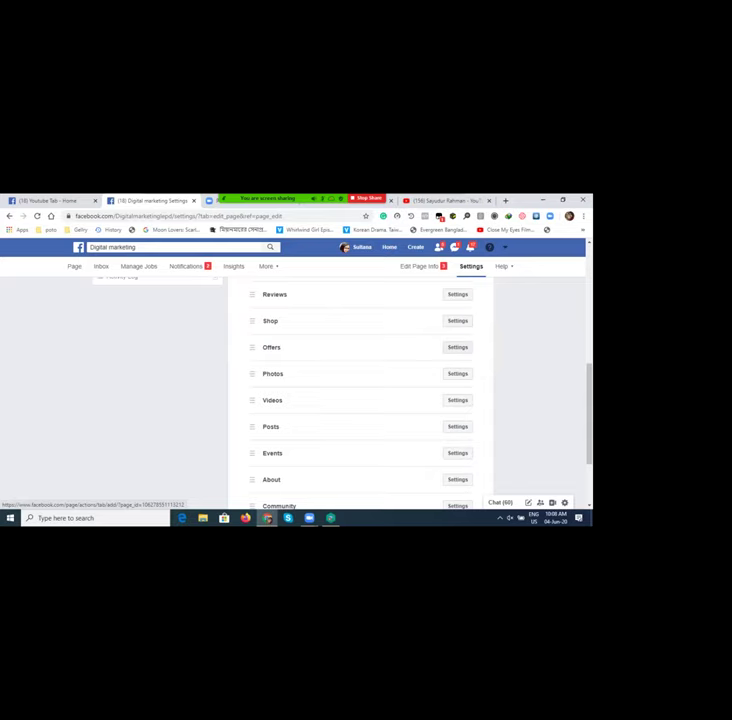
{"action": "left_click", "coordinate": [457, 347]}
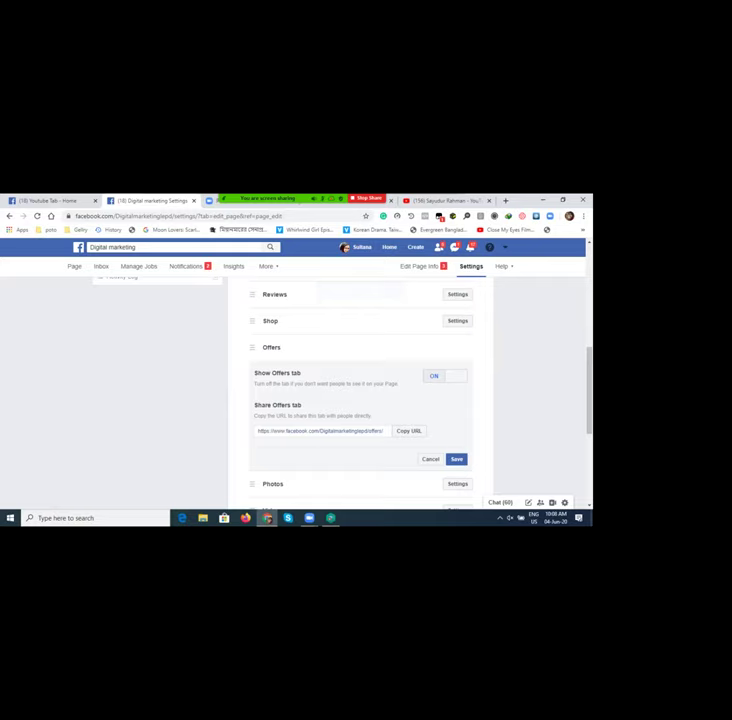
{"action": "left_click", "coordinate": [444, 375]}
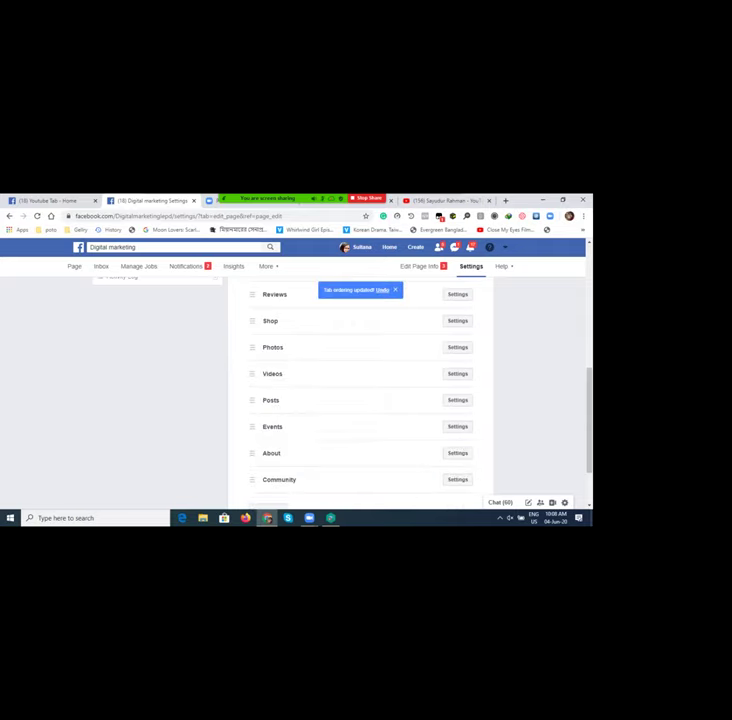
{"action": "scroll", "coordinate": [360, 380], "scroll_direction": "down", "scroll_amount": 3}
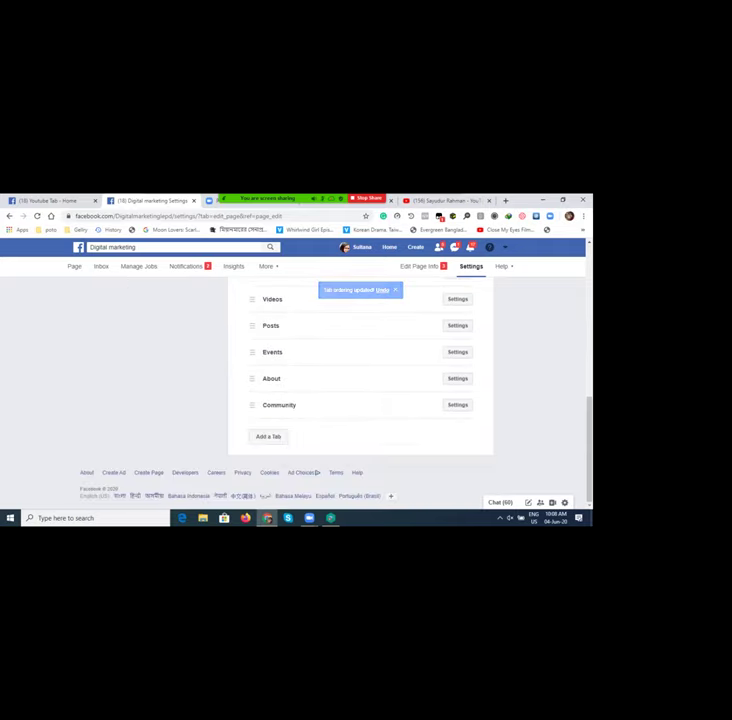
{"action": "left_click", "coordinate": [268, 436]}
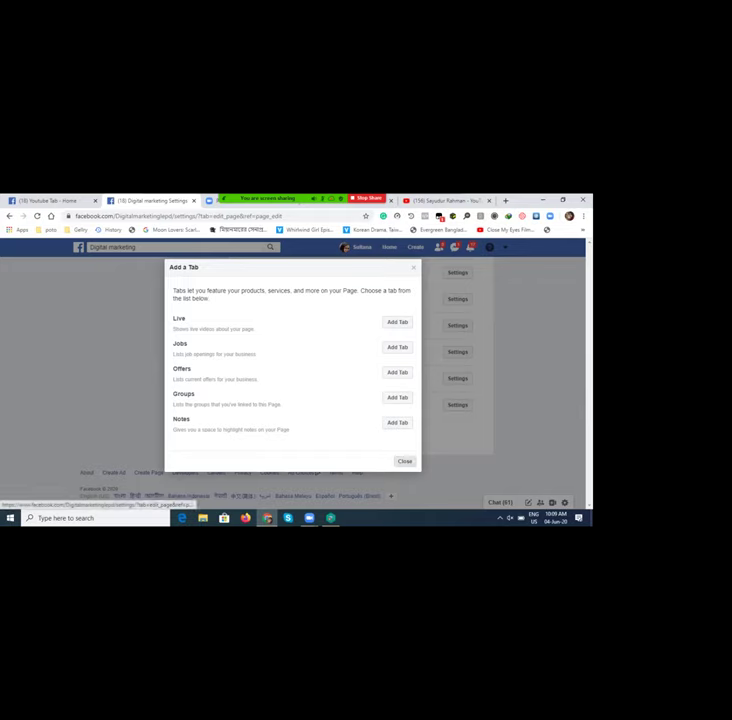
{"action": "key", "text": "Escape"}
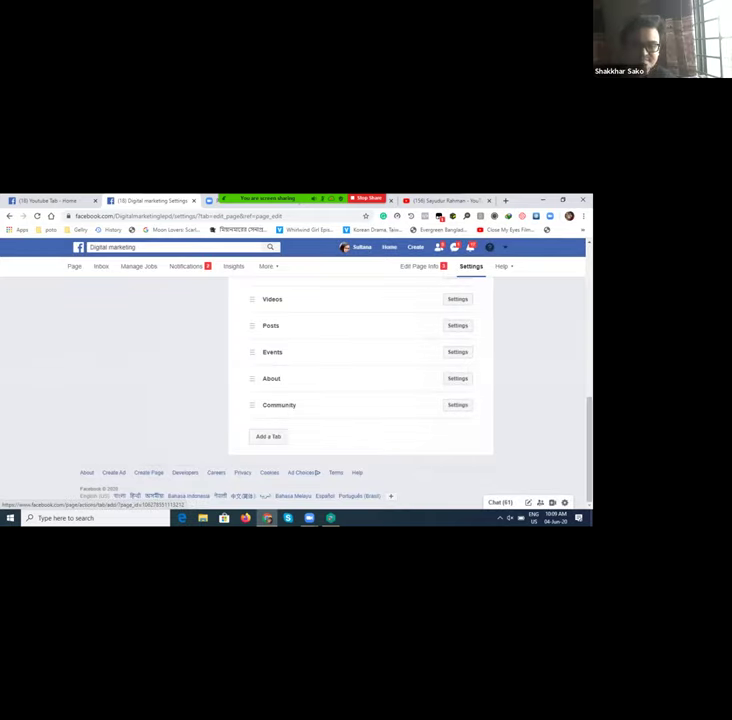
{"action": "scroll", "coordinate": [370, 390], "scroll_direction": "up", "scroll_amount": 10}
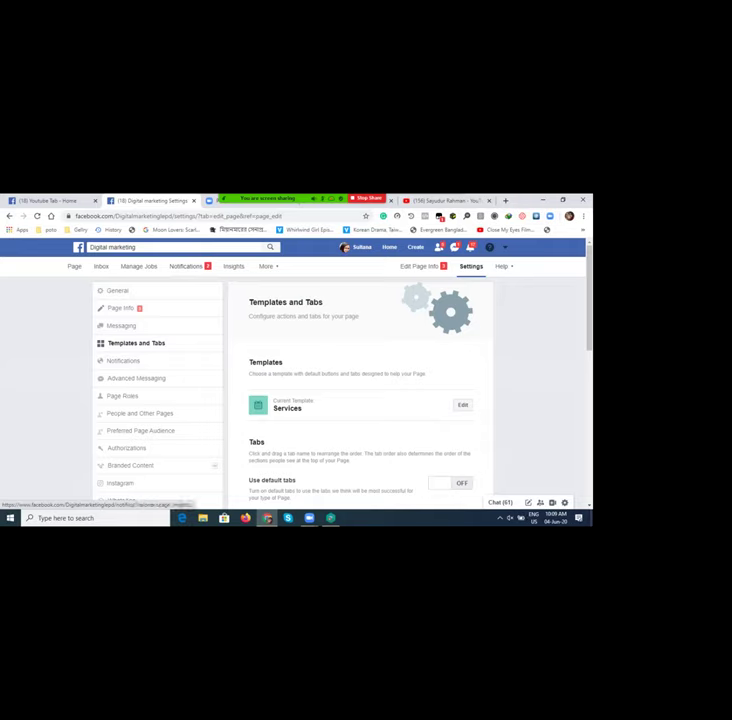
Step: Reload the Digital marketing page with F5
{"action": "key", "text": "F5"}
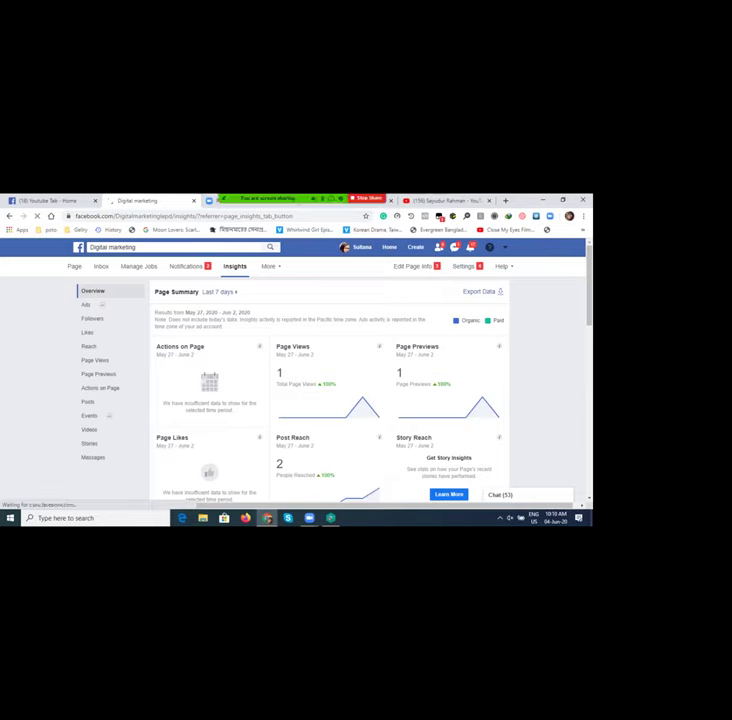
{"action": "scroll", "coordinate": [330, 400], "scroll_direction": "down", "scroll_amount": 1}
{"action": "scroll", "coordinate": [330, 390], "scroll_direction": "down", "scroll_amount": 2}
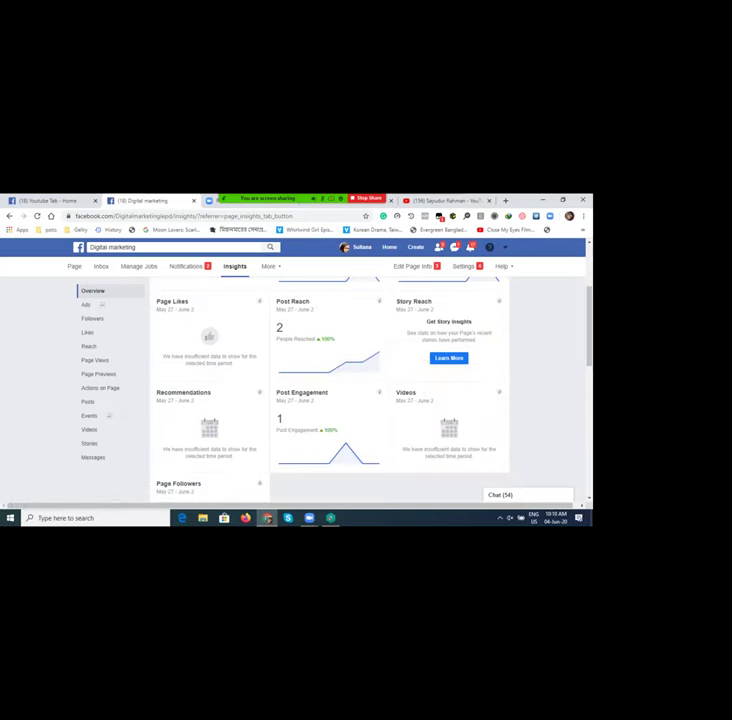
{"action": "scroll", "coordinate": [330, 390], "scroll_direction": "down", "scroll_amount": 3}
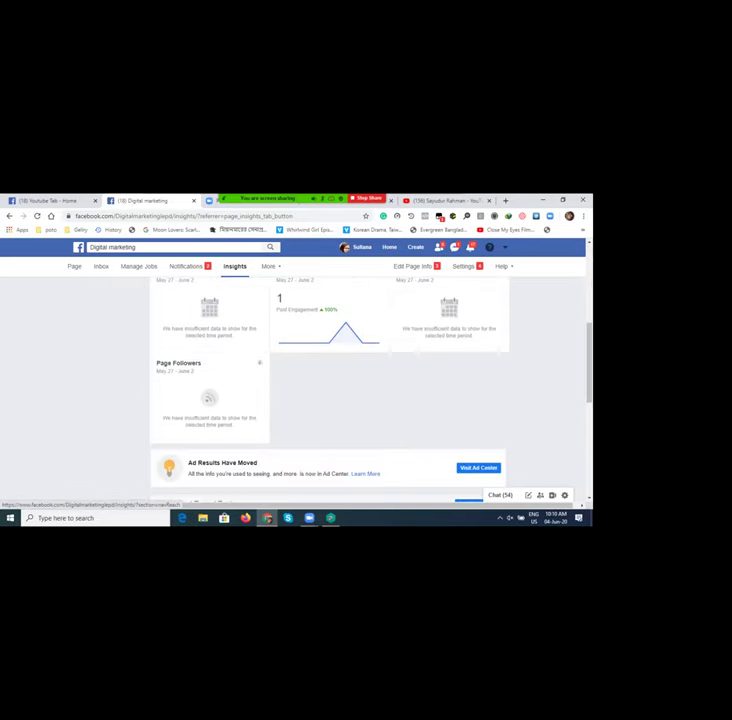
{"action": "scroll", "coordinate": [330, 390], "scroll_direction": "up", "scroll_amount": 2}
{"action": "scroll", "coordinate": [330, 390], "scroll_direction": "up", "scroll_amount": 5}
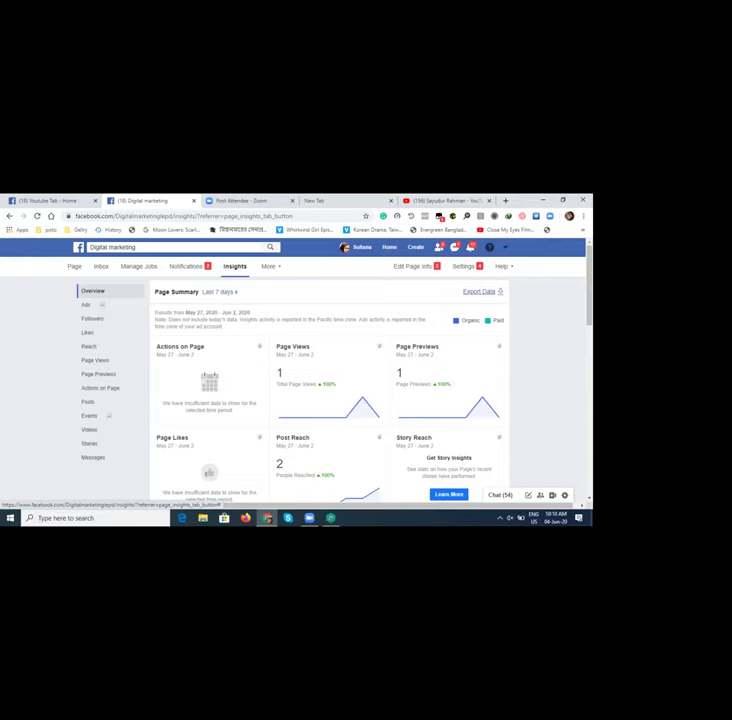
{"action": "mouse_move", "coordinate": [330, 414]}
{"action": "scroll", "coordinate": [330, 414], "scroll_direction": "down", "scroll_amount": 3}
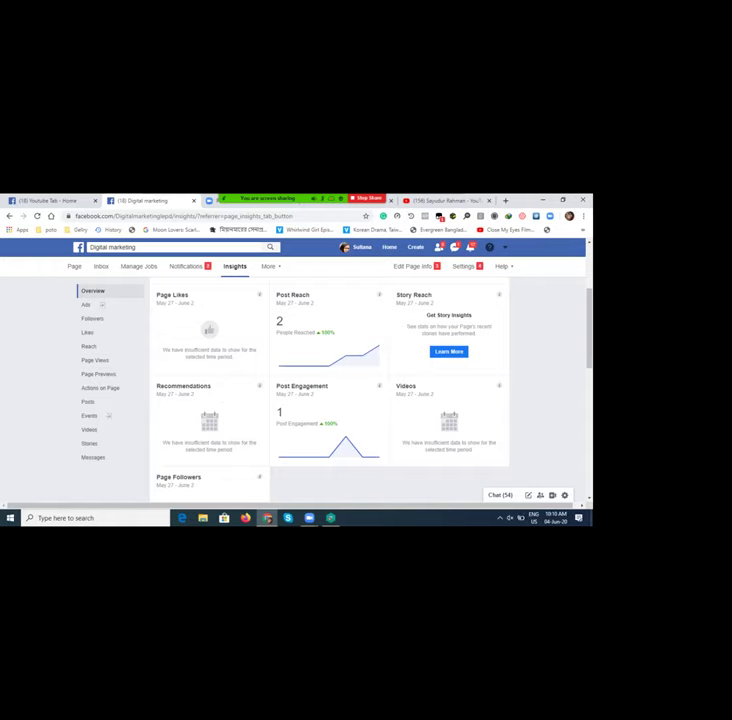
{"action": "scroll", "coordinate": [330, 414], "scroll_direction": "up", "scroll_amount": 3}
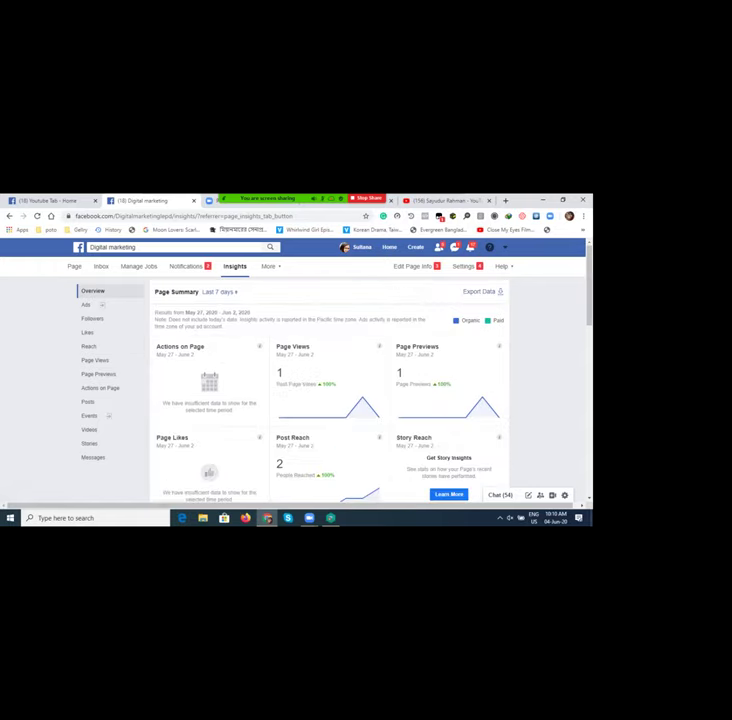
Step: Check the Last 7 days range options, then view the two 06/01/2020 posts' reach and engagement
{"action": "left_click", "coordinate": [220, 291]}
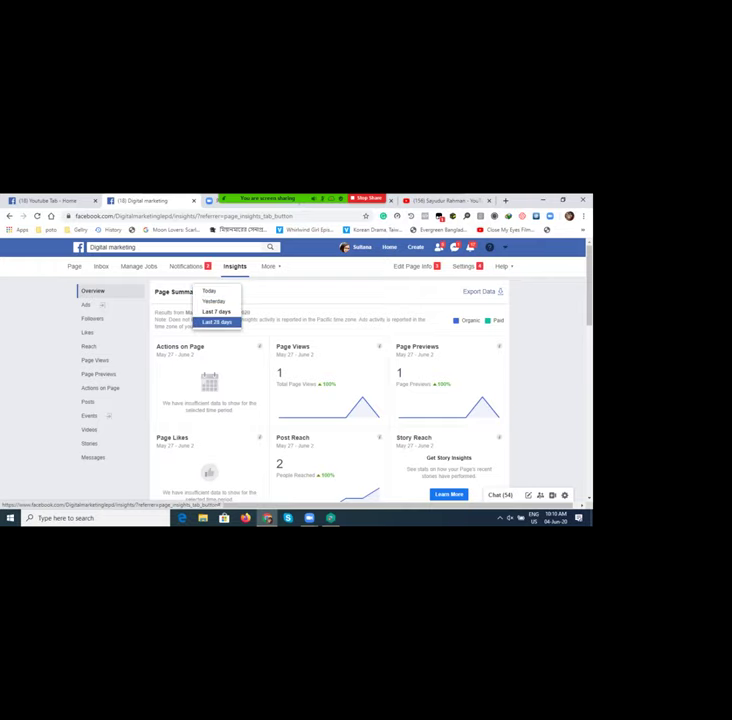
{"action": "scroll", "coordinate": [330, 400], "scroll_direction": "down", "scroll_amount": 8}
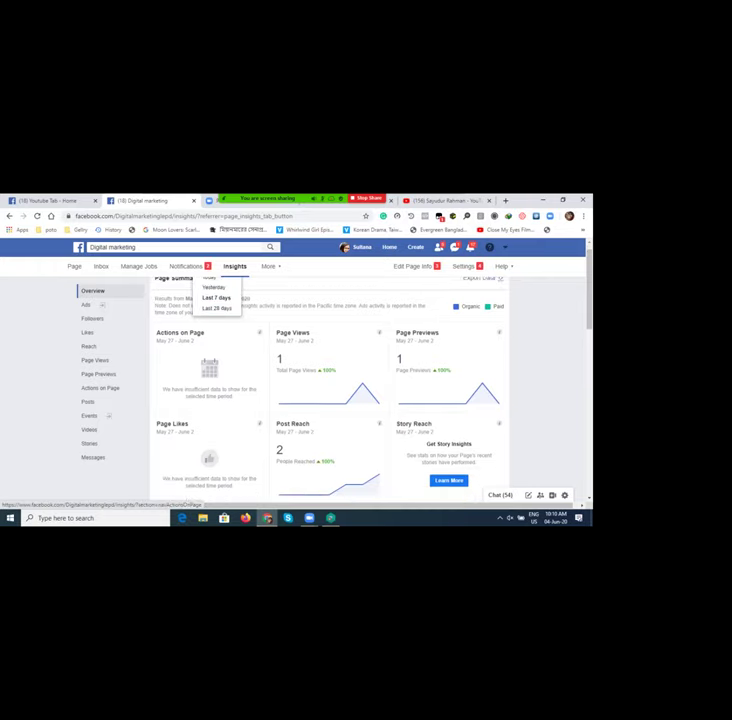
{"action": "scroll", "coordinate": [330, 400], "scroll_direction": "down", "scroll_amount": 2}
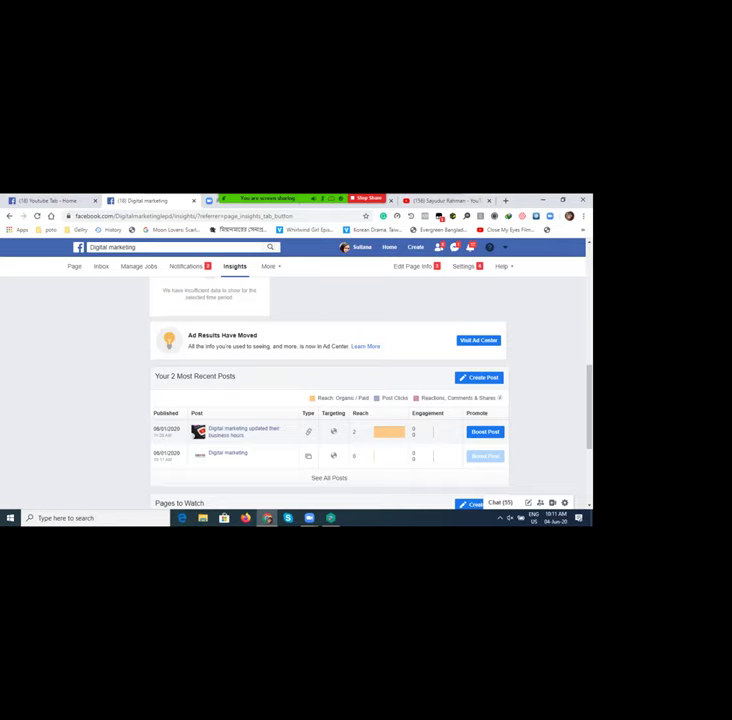
Step: Check the Pages to Watch comparison, then expand the More menu showing Publishing Tools
{"action": "mouse_move", "coordinate": [389, 431]}
{"action": "scroll", "coordinate": [329, 400], "scroll_direction": "down", "scroll_amount": 3}
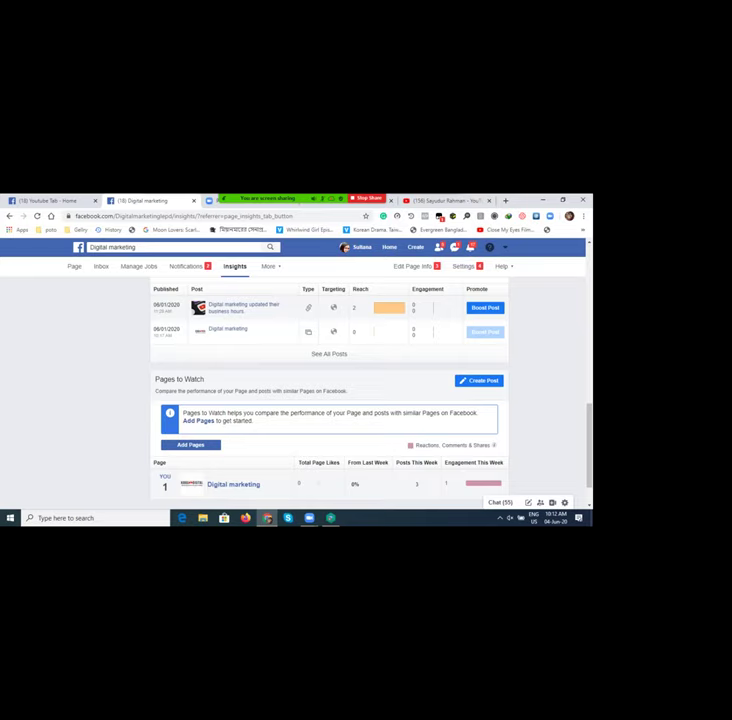
{"action": "scroll", "coordinate": [329, 400], "scroll_direction": "down", "scroll_amount": 1}
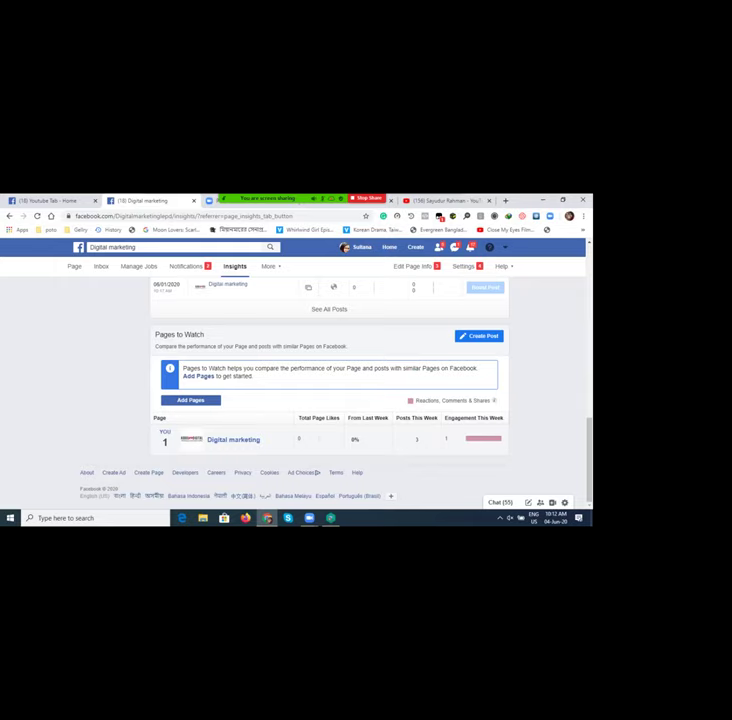
{"action": "scroll", "coordinate": [329, 400], "scroll_direction": "up", "scroll_amount": 2}
{"action": "scroll", "coordinate": [329, 400], "scroll_direction": "up", "scroll_amount": 10}
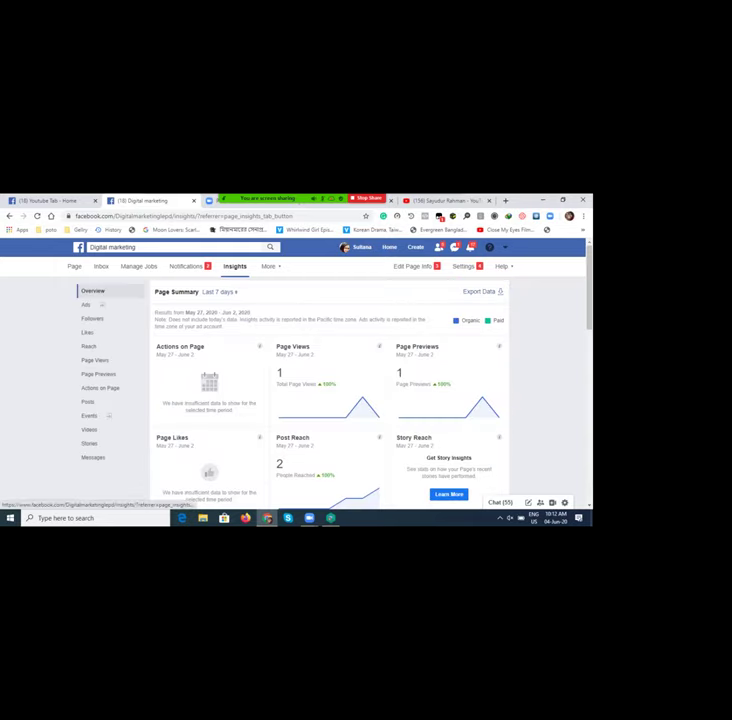
{"action": "left_click", "coordinate": [269, 266]}
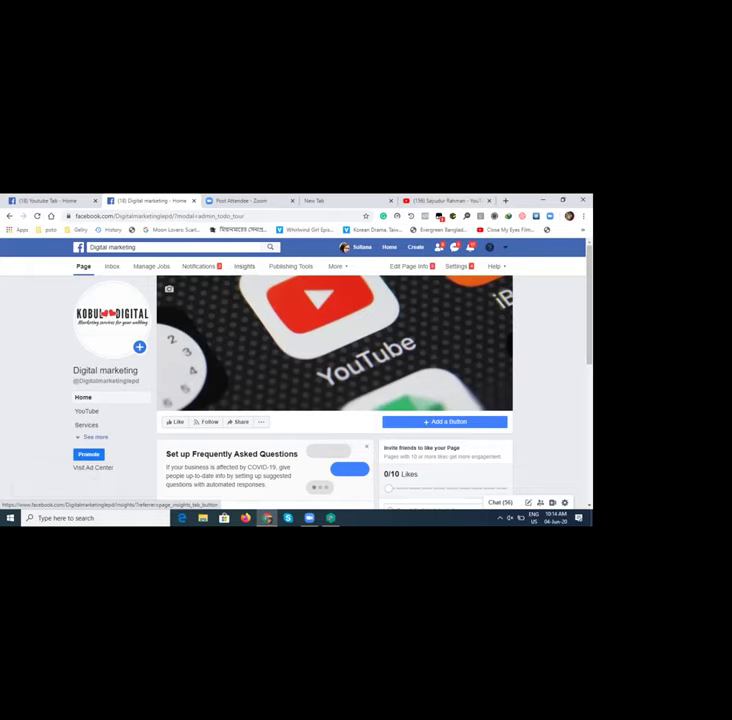
Step: Open the Facebook News Feed in a new tab and list all managed pages
{"action": "left_click", "coordinate": [244, 266]}
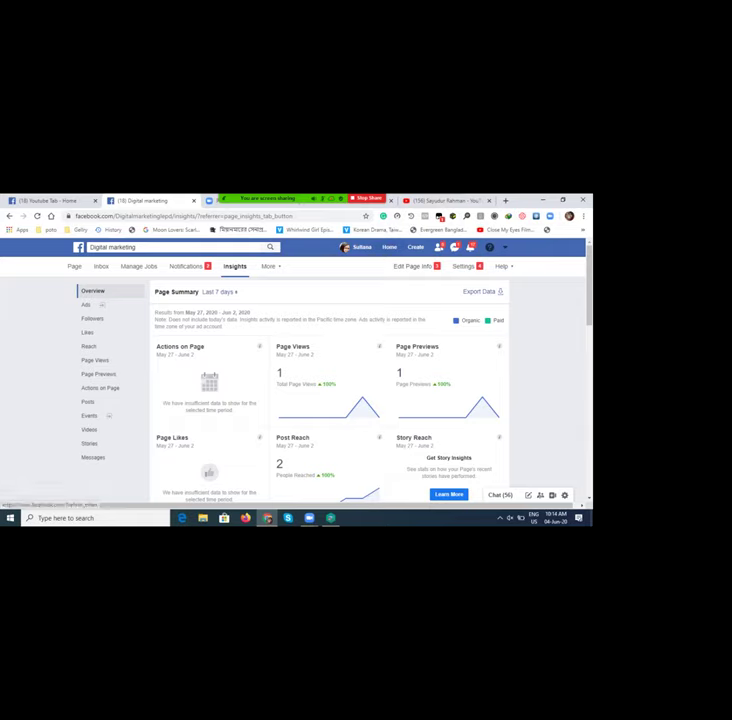
{"action": "right_click", "coordinate": [388, 249]}
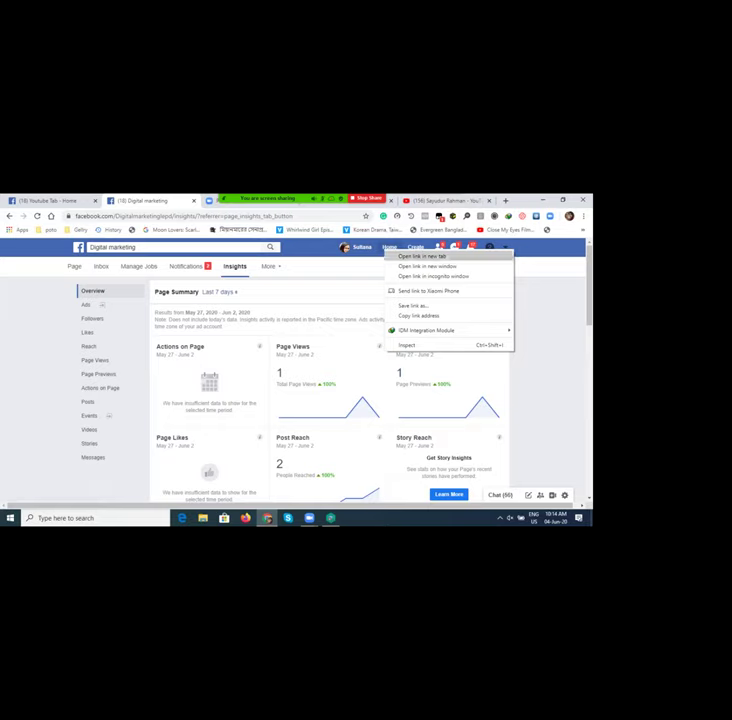
{"action": "left_click", "coordinate": [420, 256]}
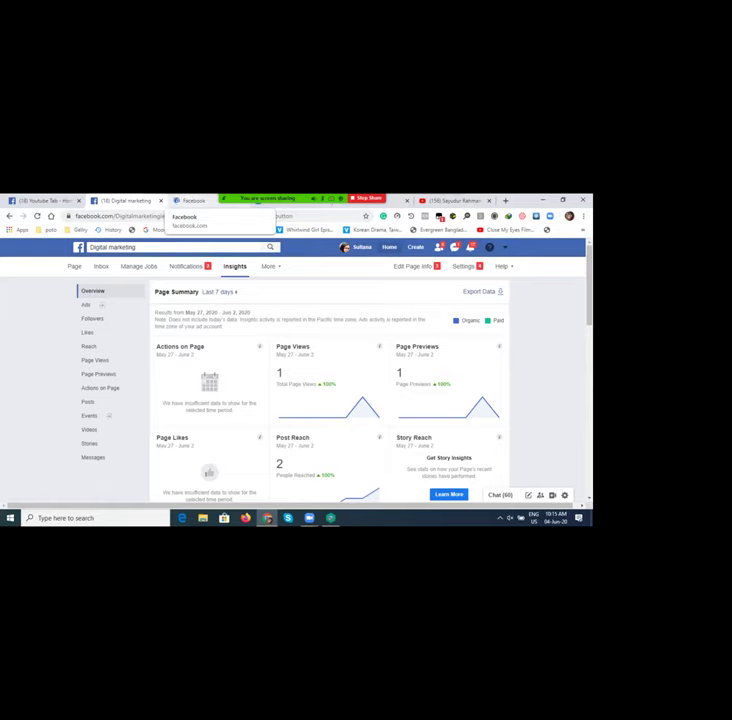
{"action": "left_click", "coordinate": [190, 201]}
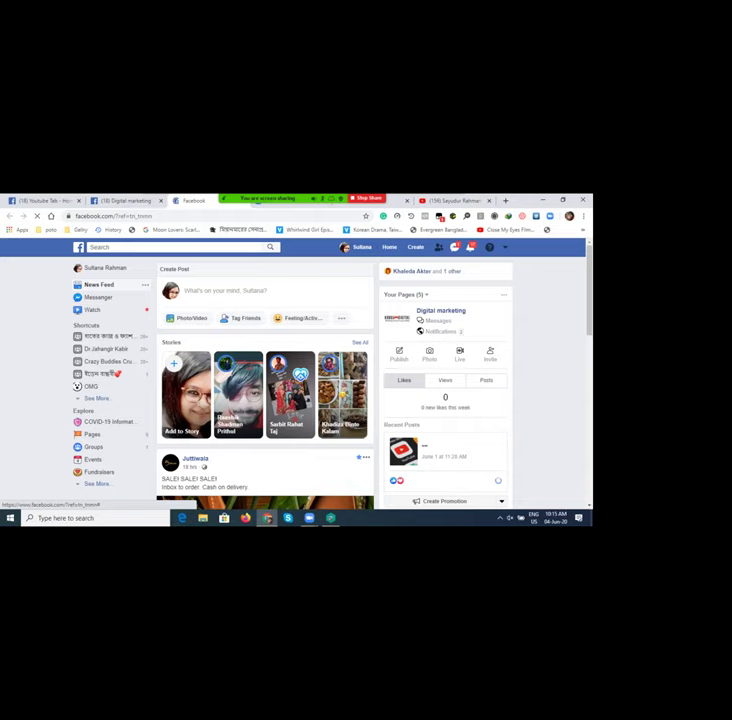
{"action": "left_click", "coordinate": [405, 294]}
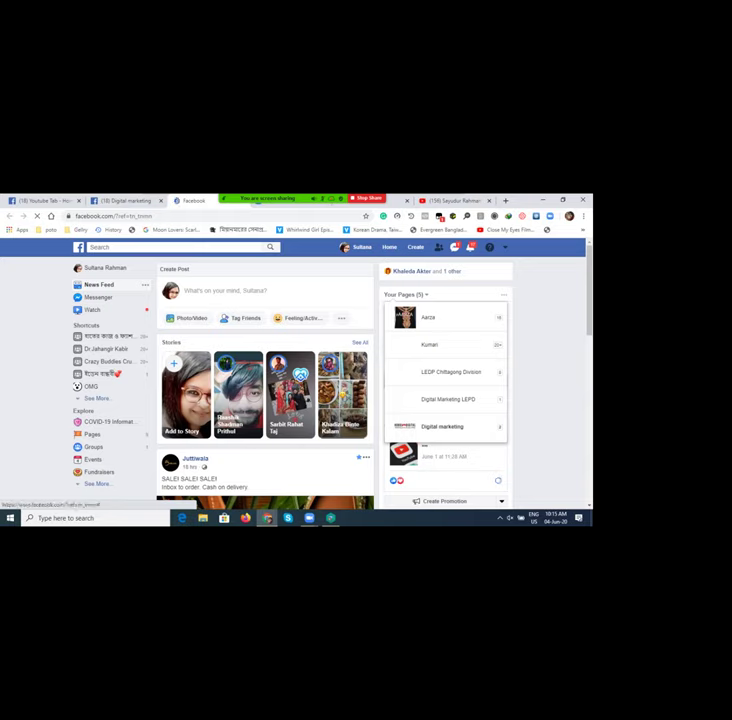
Step: Select Aarza in the Your Pages panel and open the Aarza page
{"action": "left_click", "coordinate": [442, 426]}
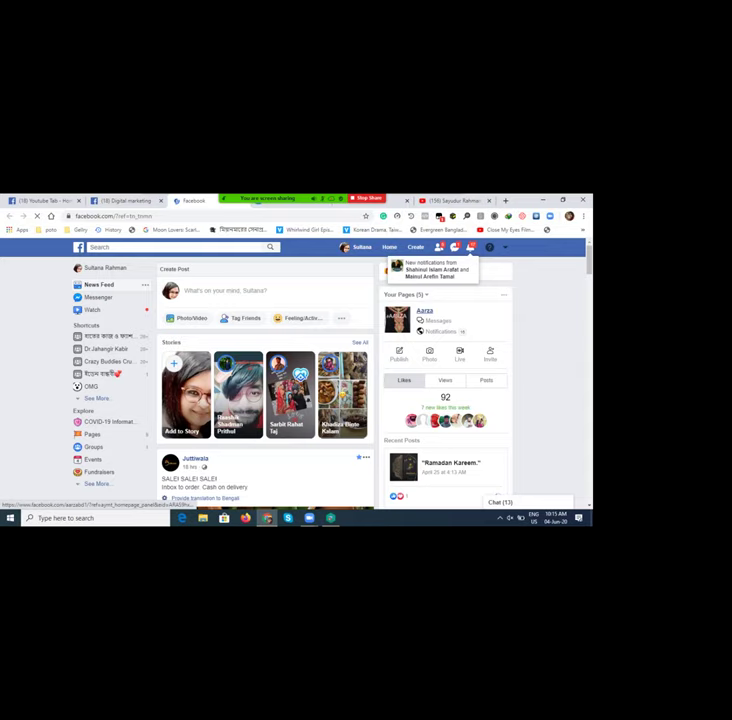
{"action": "left_click", "coordinate": [424, 311]}
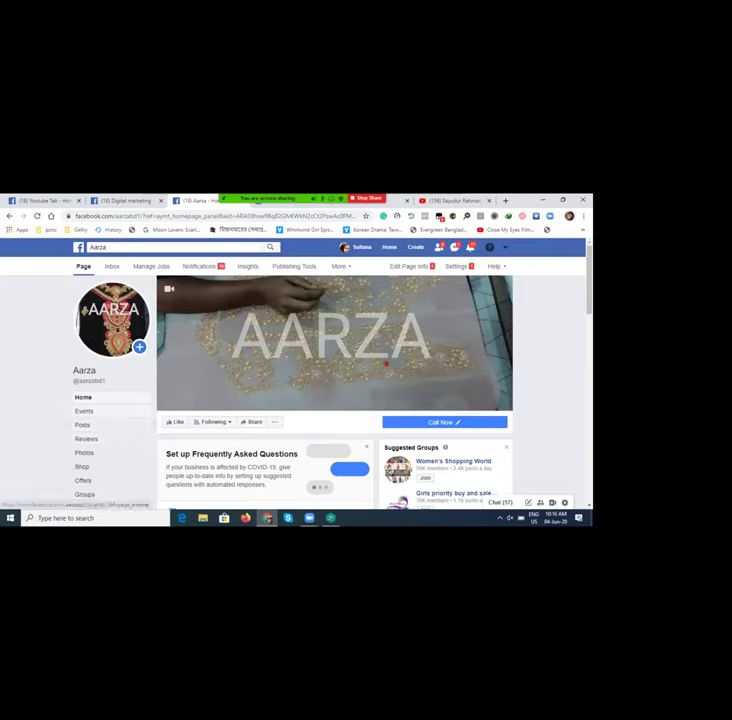
{"action": "scroll", "coordinate": [335, 400], "scroll_direction": "down", "scroll_amount": 3}
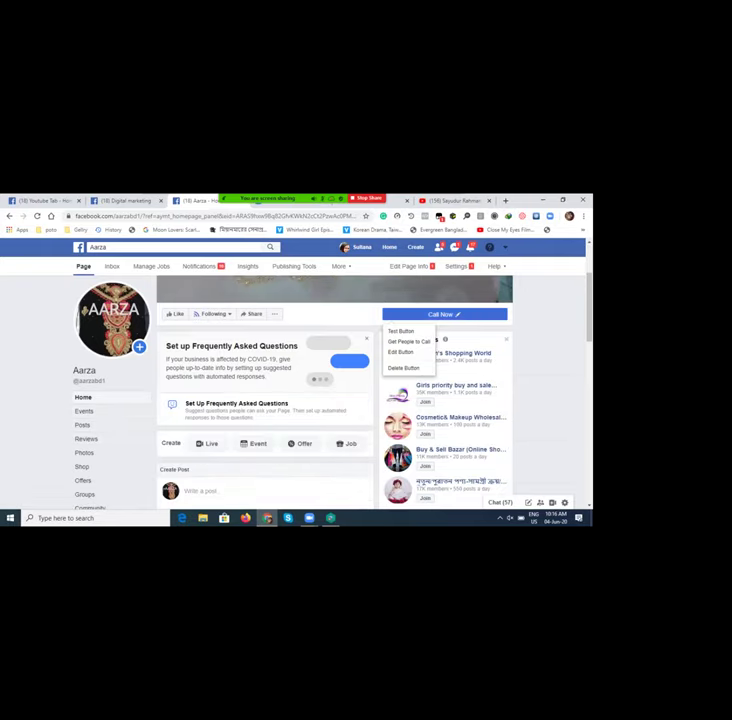
{"action": "scroll", "coordinate": [300, 400], "scroll_direction": "down", "scroll_amount": 5}
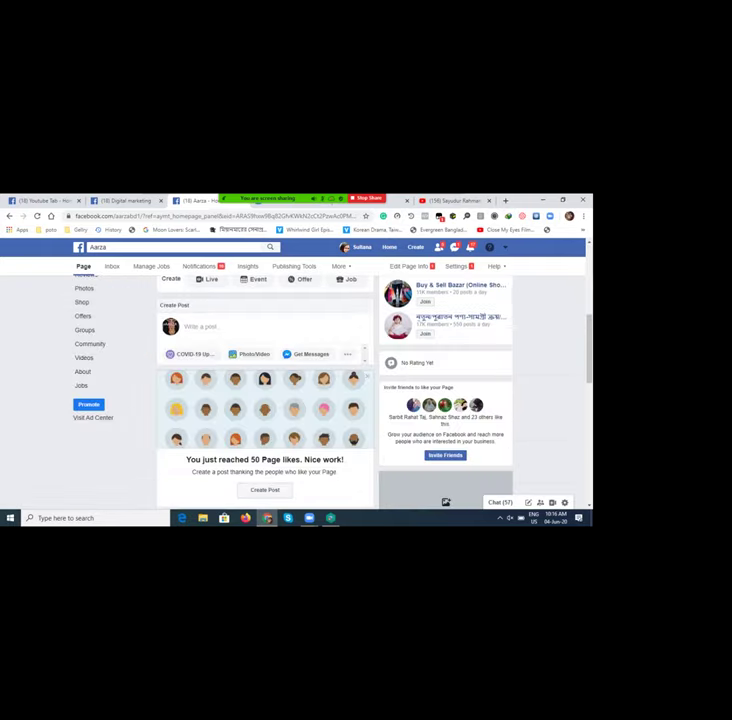
{"action": "scroll", "coordinate": [300, 400], "scroll_direction": "up", "scroll_amount": 4}
{"action": "scroll", "coordinate": [335, 390], "scroll_direction": "up", "scroll_amount": 4}
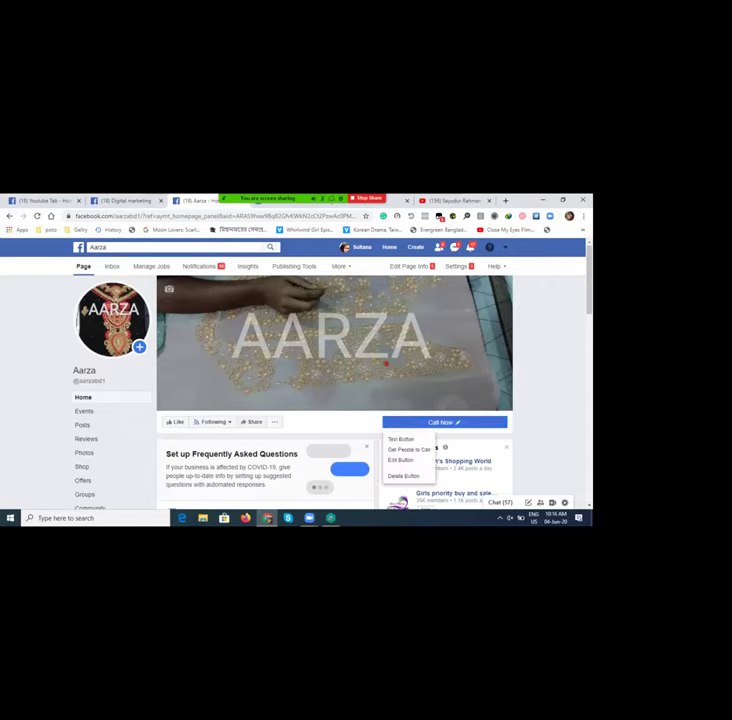
{"action": "mouse_move", "coordinate": [445, 422]}
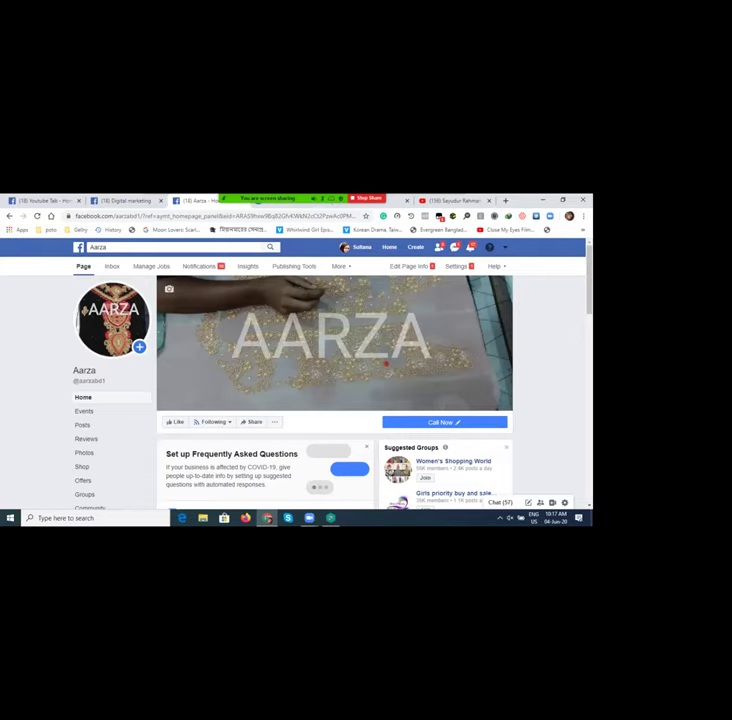
Step: Scroll the Aarza timeline past the Ramadan post and shared Corona Virus video to Photos and Groups
{"action": "scroll", "coordinate": [335, 400], "scroll_direction": "down", "scroll_amount": 3}
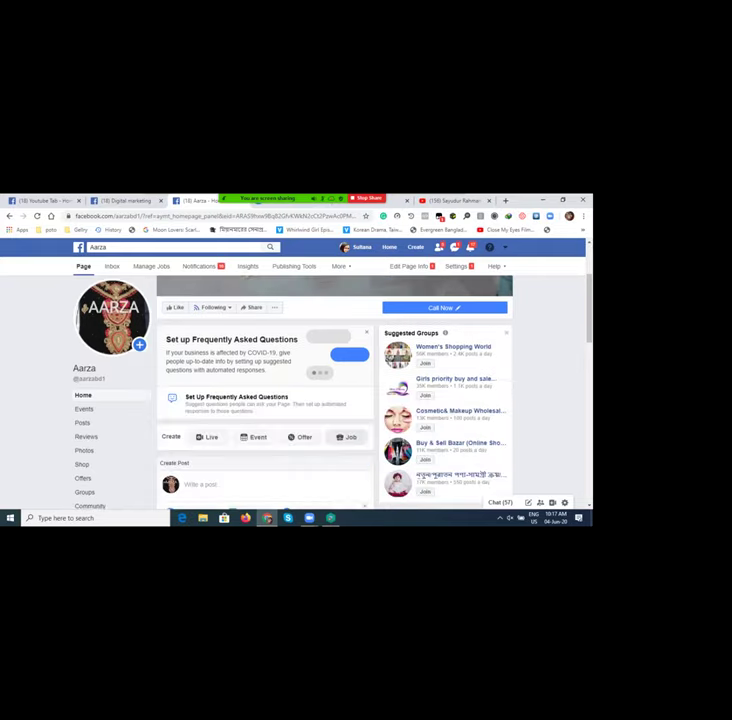
{"action": "scroll", "coordinate": [335, 400], "scroll_direction": "down", "scroll_amount": 10}
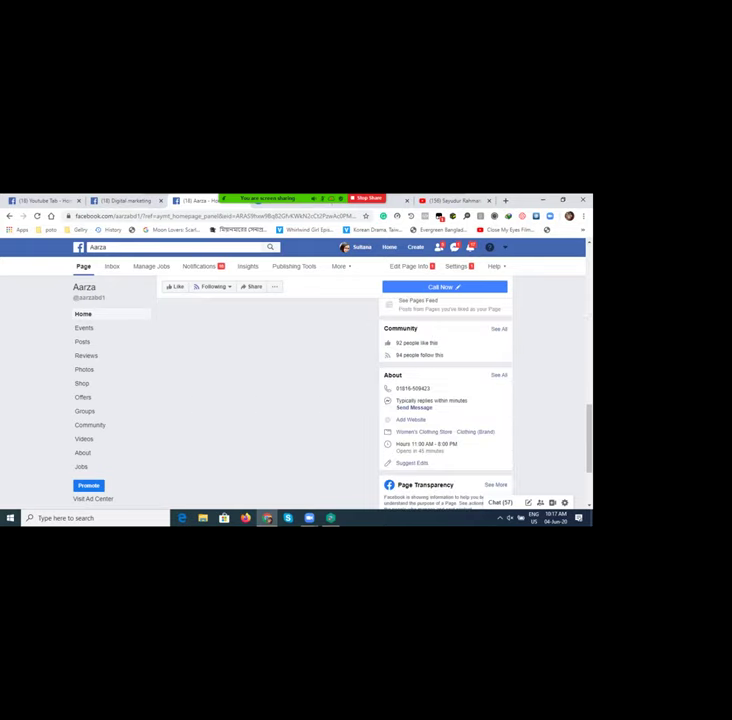
{"action": "scroll", "coordinate": [335, 400], "scroll_direction": "up", "scroll_amount": 6}
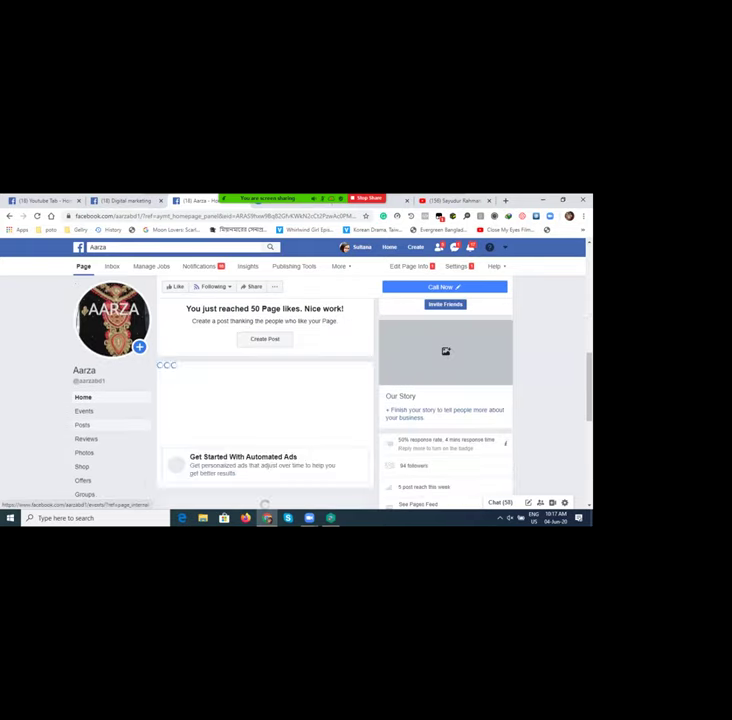
{"action": "scroll", "coordinate": [335, 400], "scroll_direction": "down", "scroll_amount": 3}
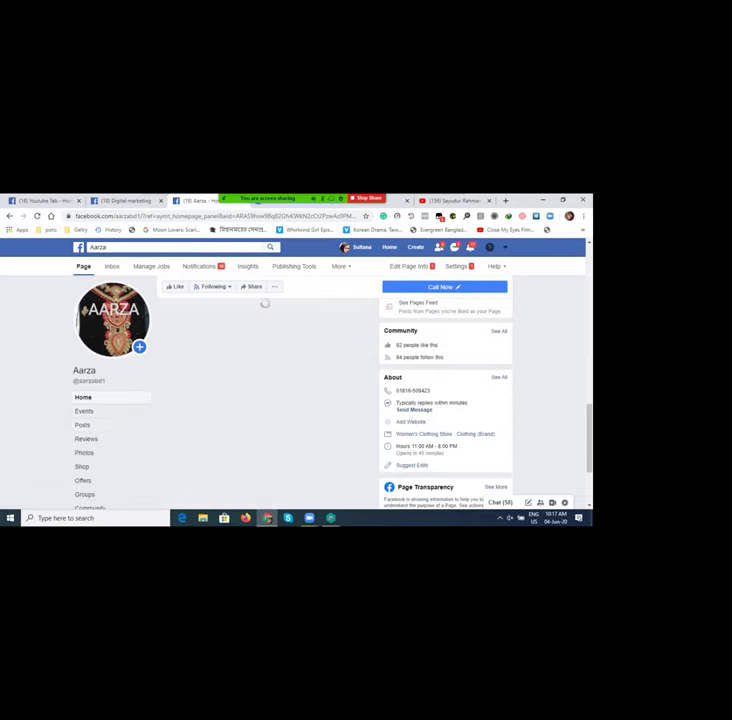
{"action": "scroll", "coordinate": [265, 400], "scroll_direction": "up", "scroll_amount": 5}
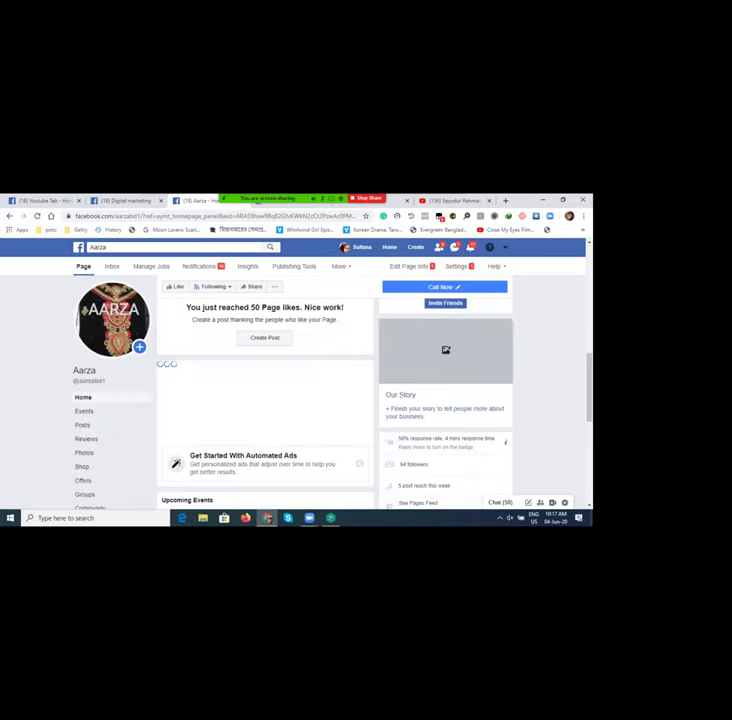
{"action": "scroll", "coordinate": [265, 400], "scroll_direction": "down", "scroll_amount": 2}
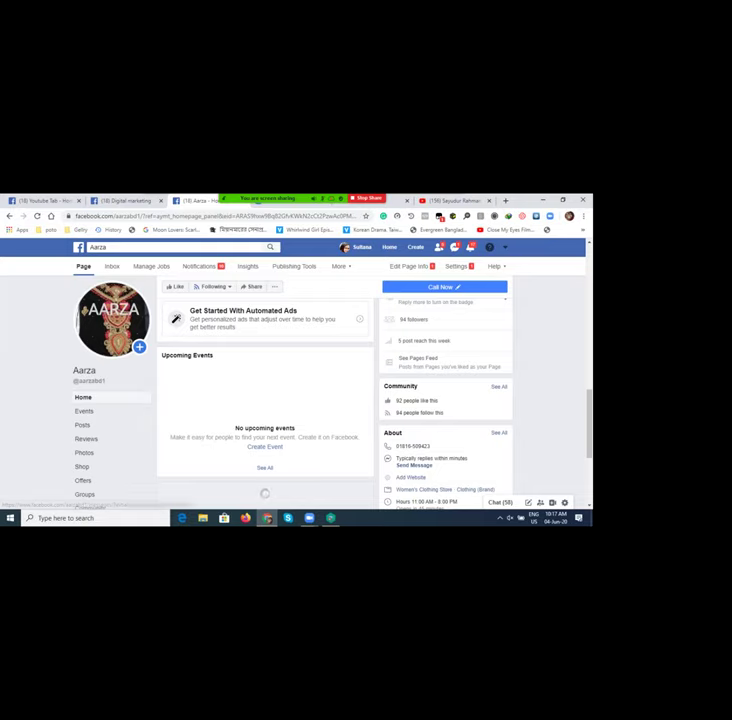
{"action": "scroll", "coordinate": [265, 400], "scroll_direction": "up", "scroll_amount": 5}
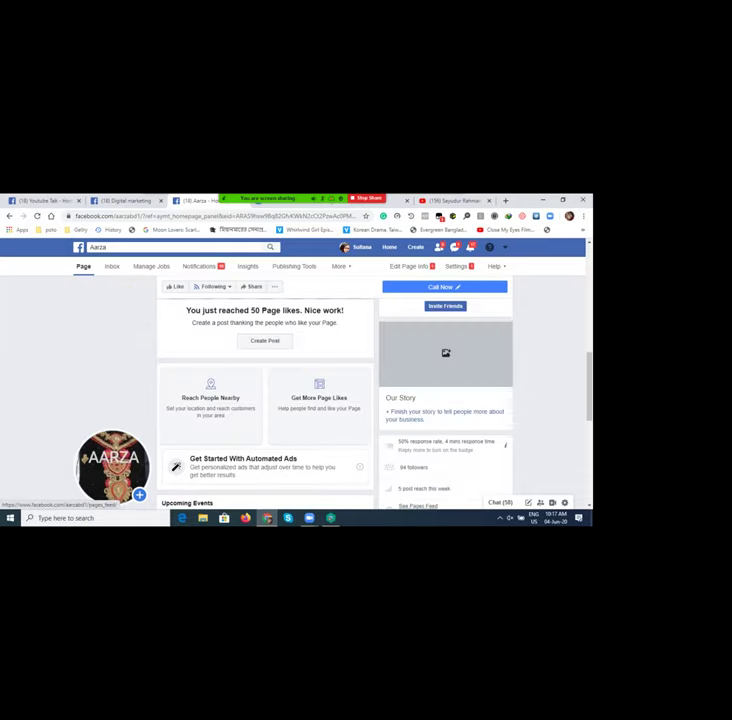
{"action": "scroll", "coordinate": [265, 400], "scroll_direction": "down", "scroll_amount": 2}
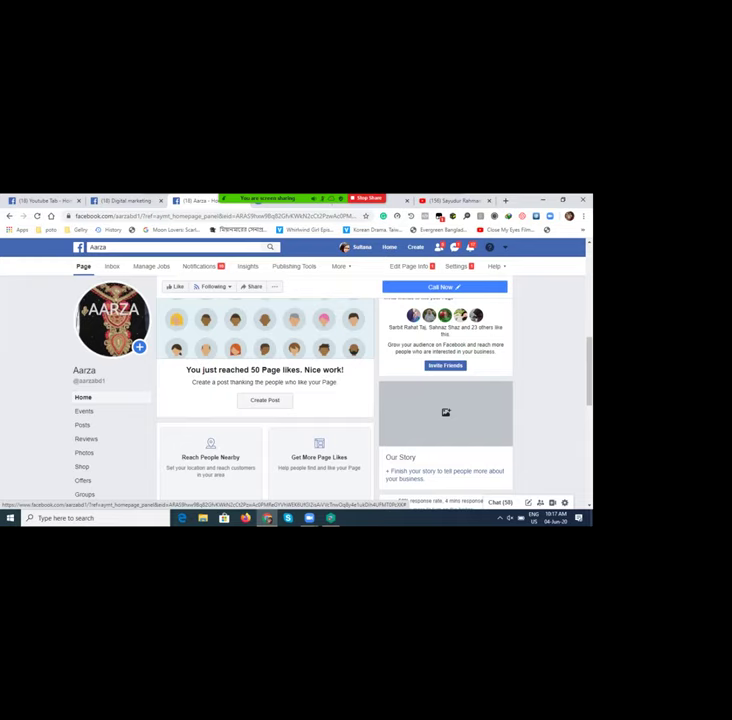
{"action": "scroll", "coordinate": [340, 400], "scroll_direction": "down", "scroll_amount": 5}
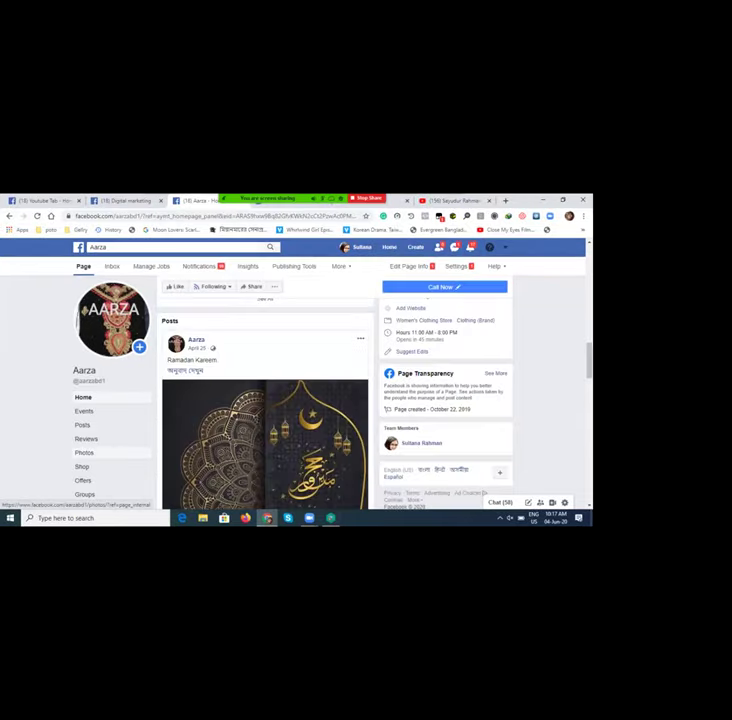
{"action": "scroll", "coordinate": [265, 400], "scroll_direction": "down", "scroll_amount": 2}
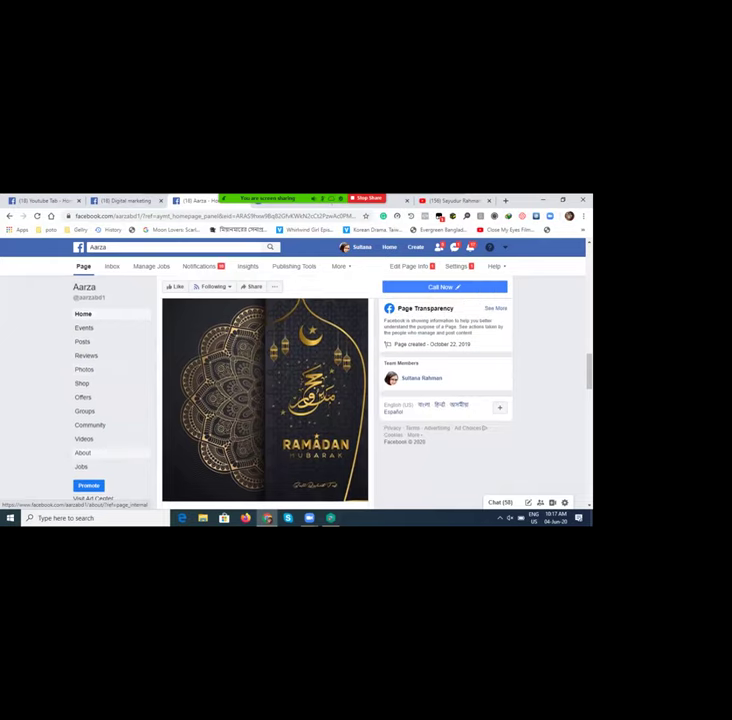
{"action": "scroll", "coordinate": [265, 400], "scroll_direction": "down", "scroll_amount": 4}
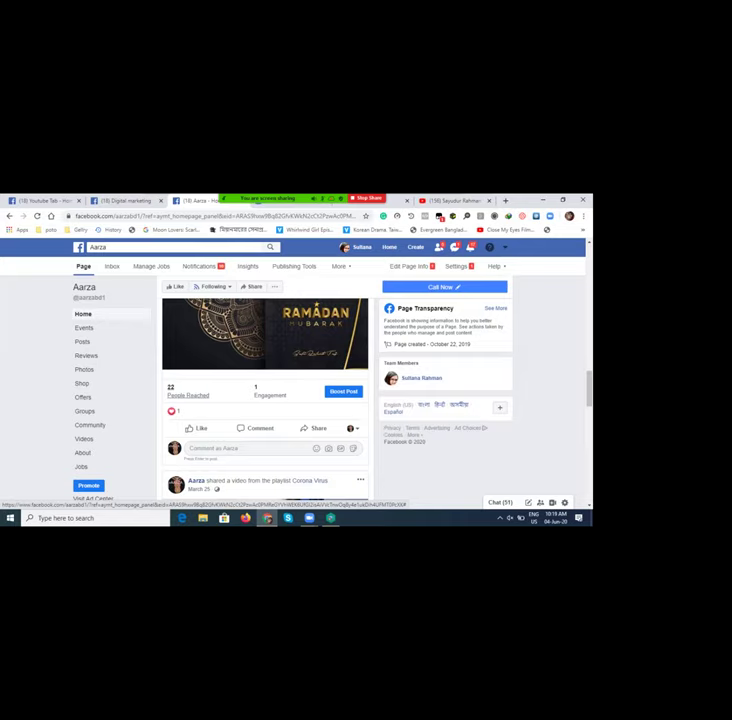
{"action": "scroll", "coordinate": [265, 400], "scroll_direction": "down", "scroll_amount": 2}
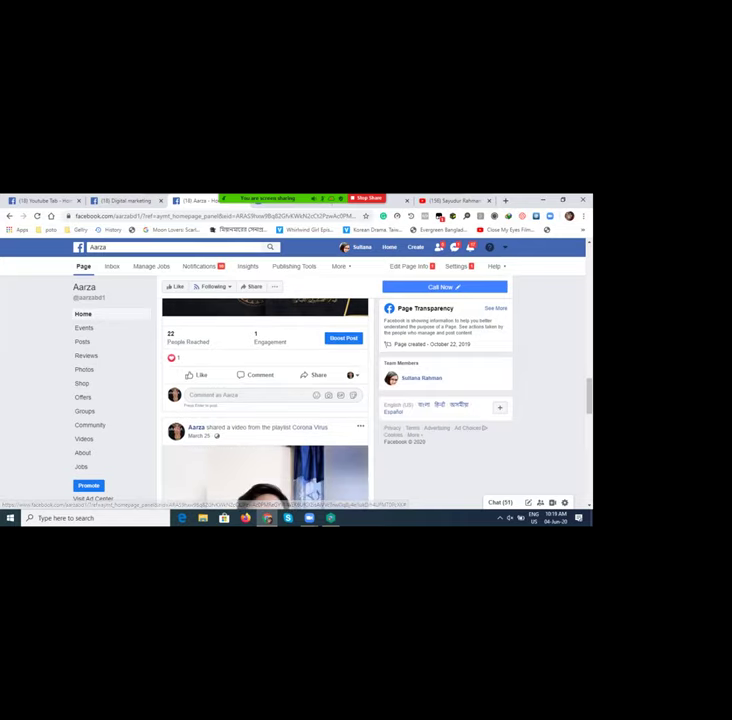
{"action": "scroll", "coordinate": [265, 400], "scroll_direction": "down", "scroll_amount": 5}
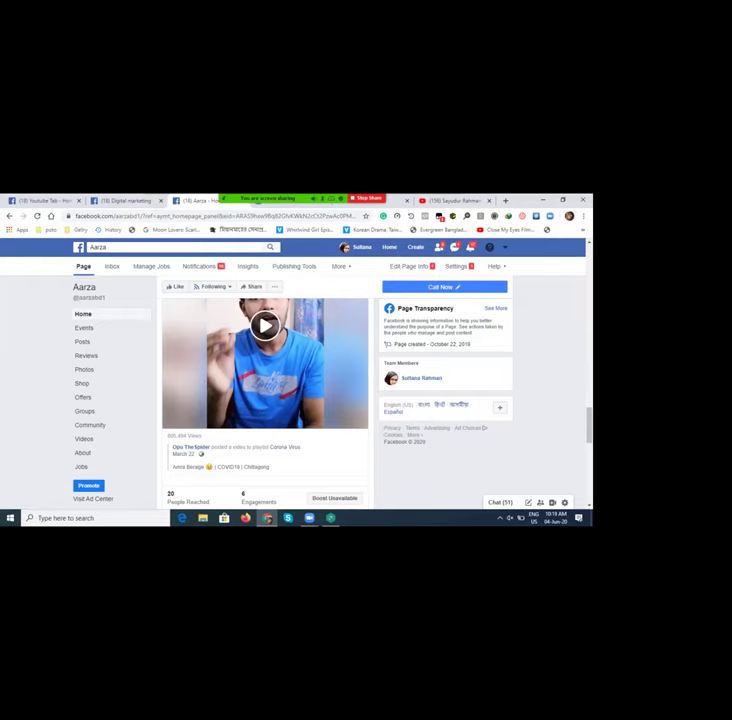
{"action": "scroll", "coordinate": [265, 400], "scroll_direction": "down", "scroll_amount": 2}
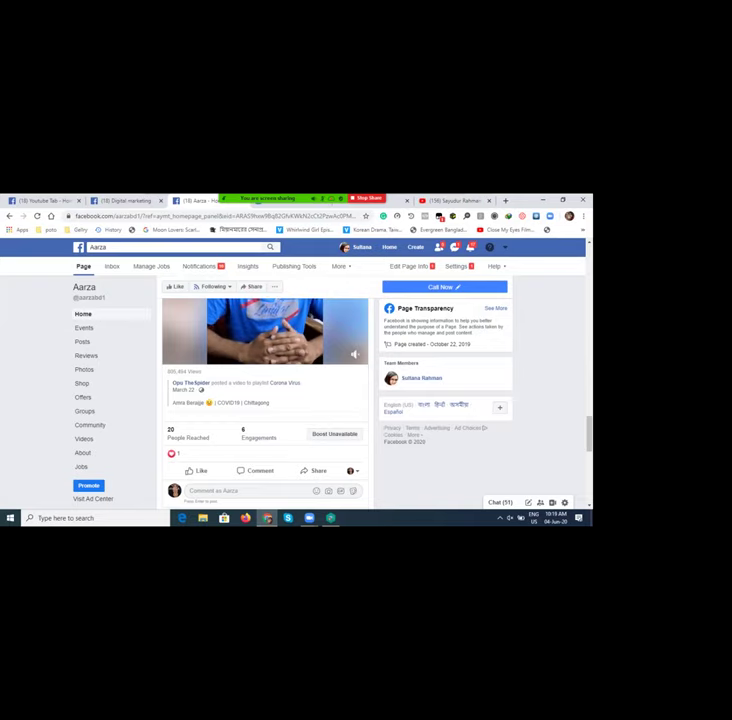
{"action": "scroll", "coordinate": [265, 400], "scroll_direction": "down", "scroll_amount": 10}
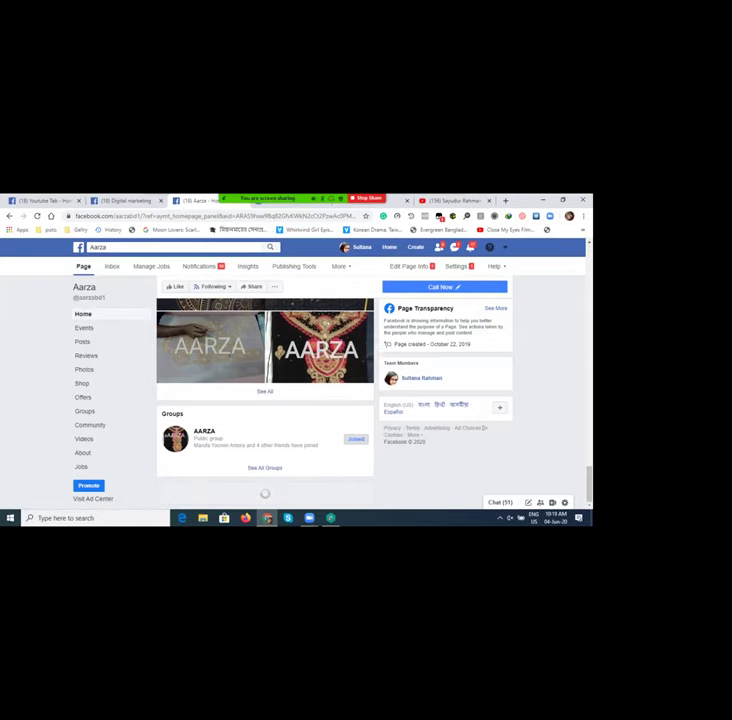
Step: Reload Aarza's Home timeline and open the January 6 'Now it's easier to call Aarza.' post from the like notification
{"action": "scroll", "coordinate": [265, 400], "scroll_direction": "down", "scroll_amount": 5}
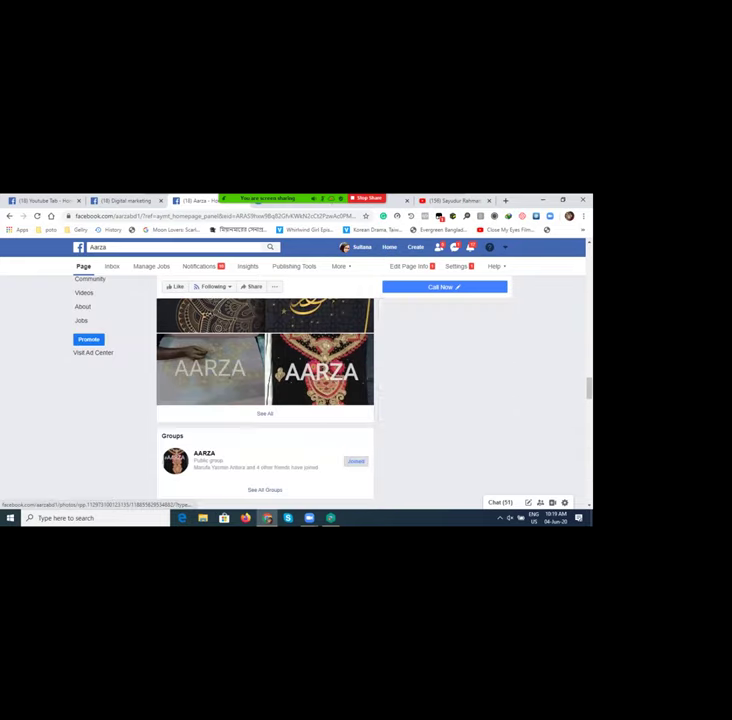
{"action": "scroll", "coordinate": [265, 400], "scroll_direction": "down", "scroll_amount": 2}
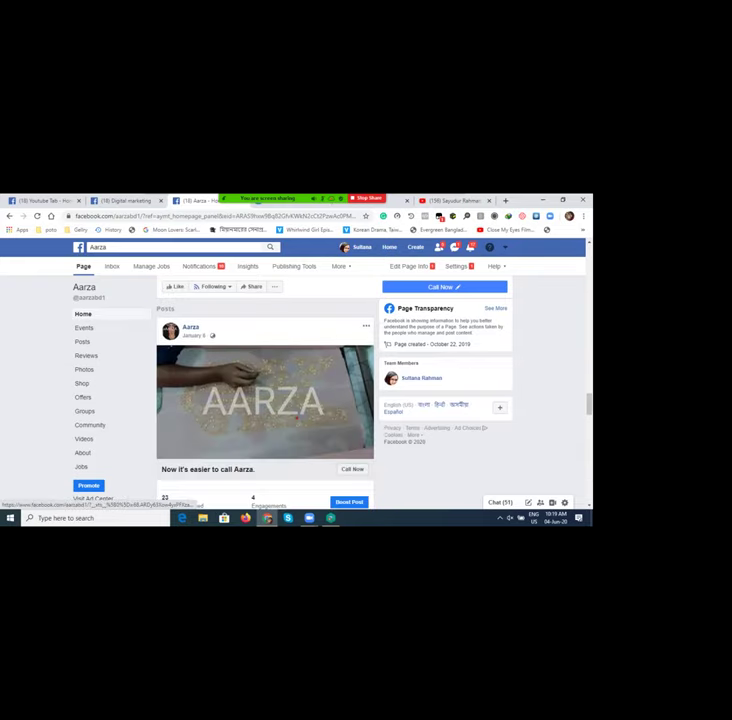
{"action": "scroll", "coordinate": [265, 400], "scroll_direction": "down", "scroll_amount": 2}
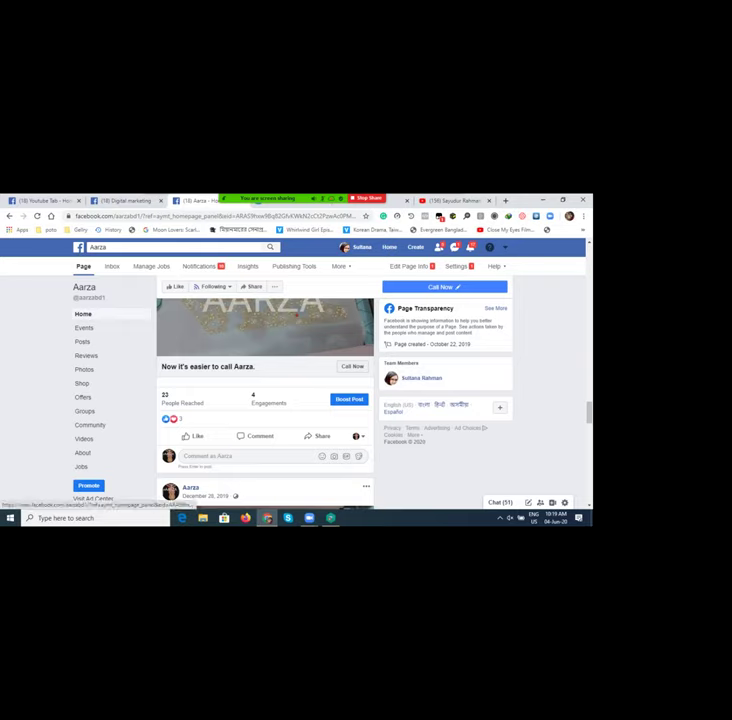
{"action": "scroll", "coordinate": [182, 403], "scroll_direction": "up", "scroll_amount": 1}
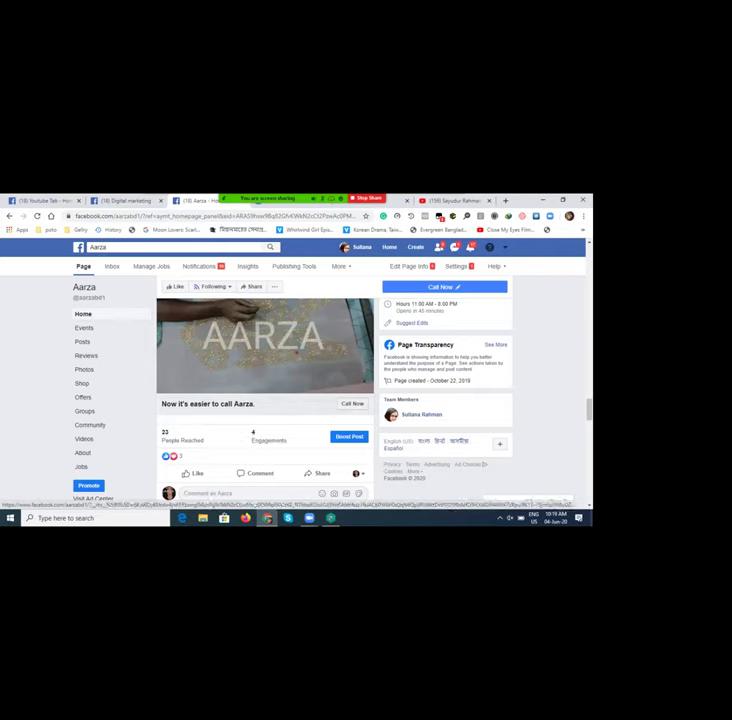
{"action": "left_click", "coordinate": [83, 314]}
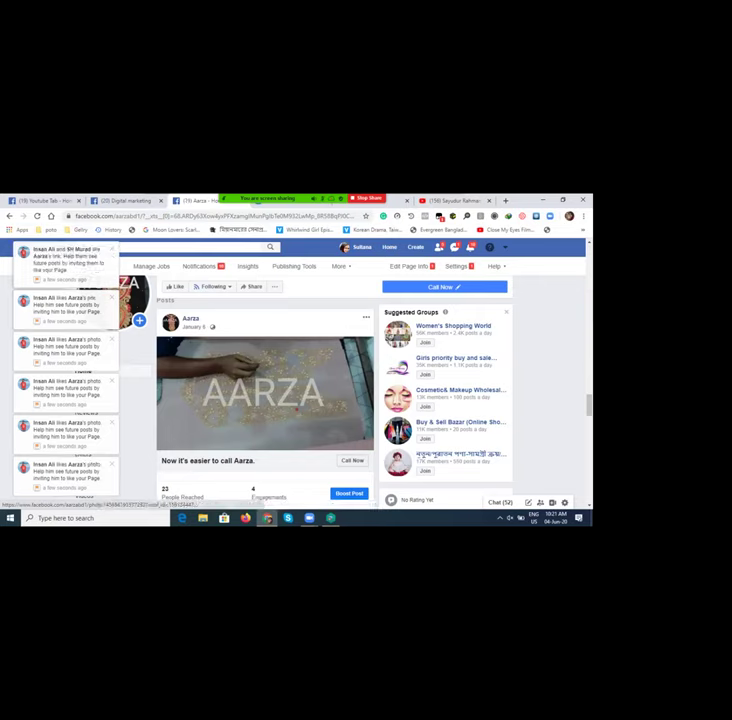
{"action": "left_click", "coordinate": [65, 262]}
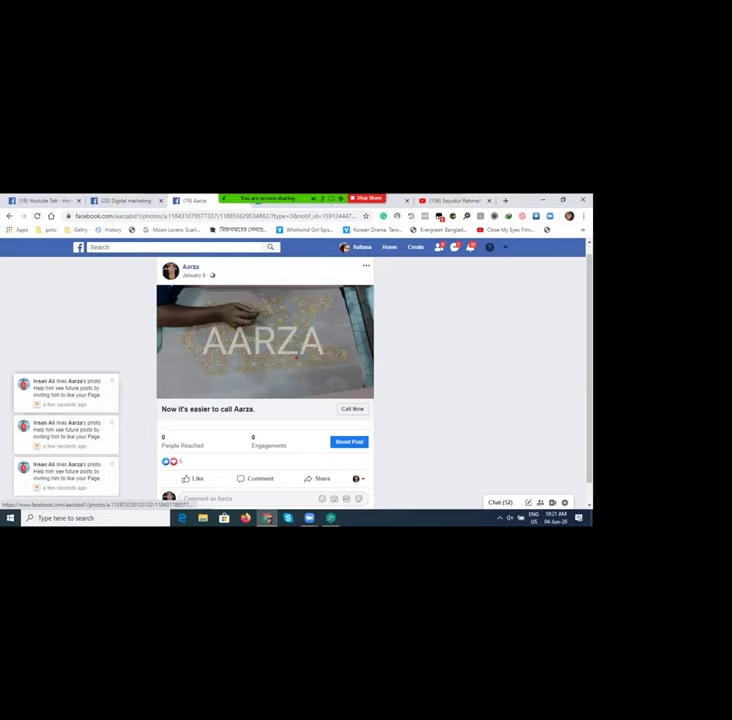
Step: Open the liked Aarza photo and post from notifications, dismissing the invite-to-like list
{"action": "left_click", "coordinate": [65, 390]}
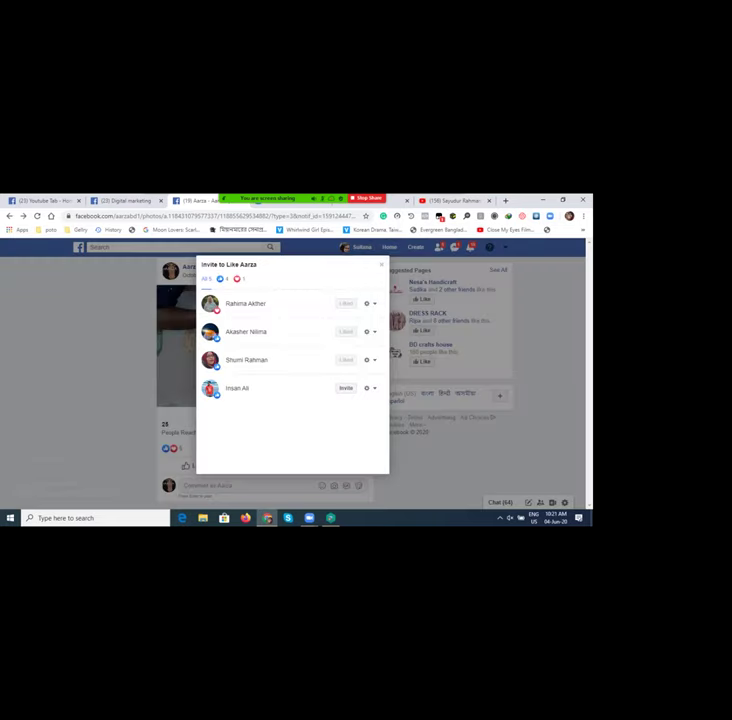
{"action": "key", "text": "Escape"}
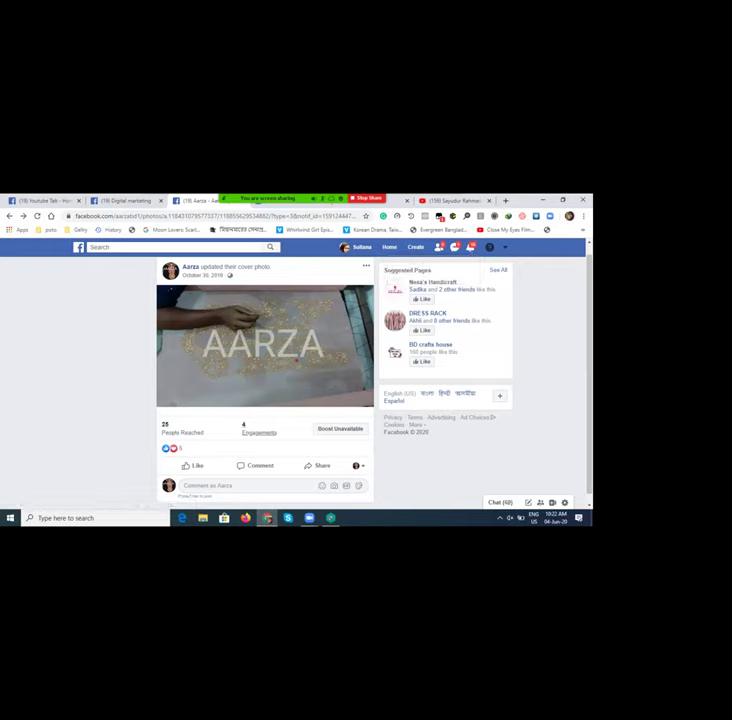
{"action": "scroll", "coordinate": [265, 340], "scroll_direction": "up", "scroll_amount": 1}
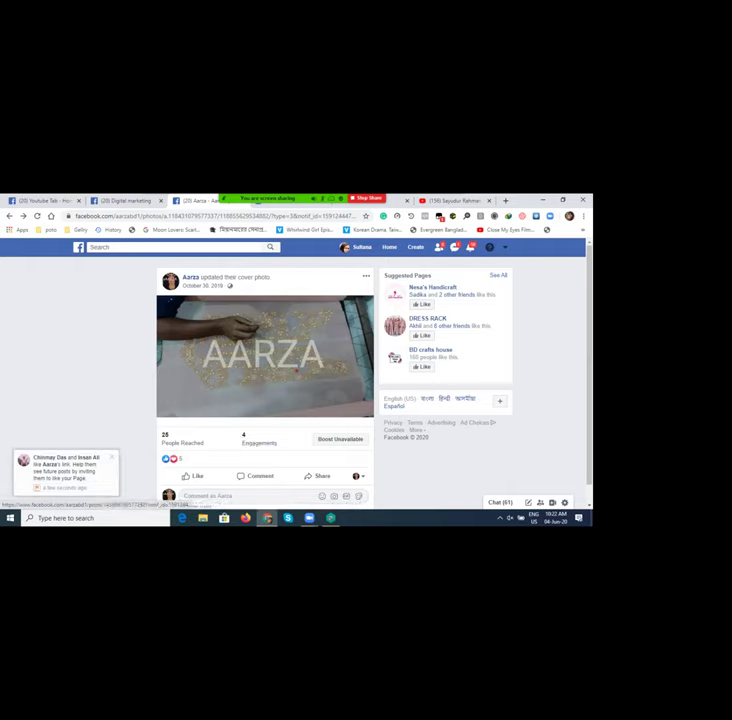
{"action": "left_click", "coordinate": [65, 470]}
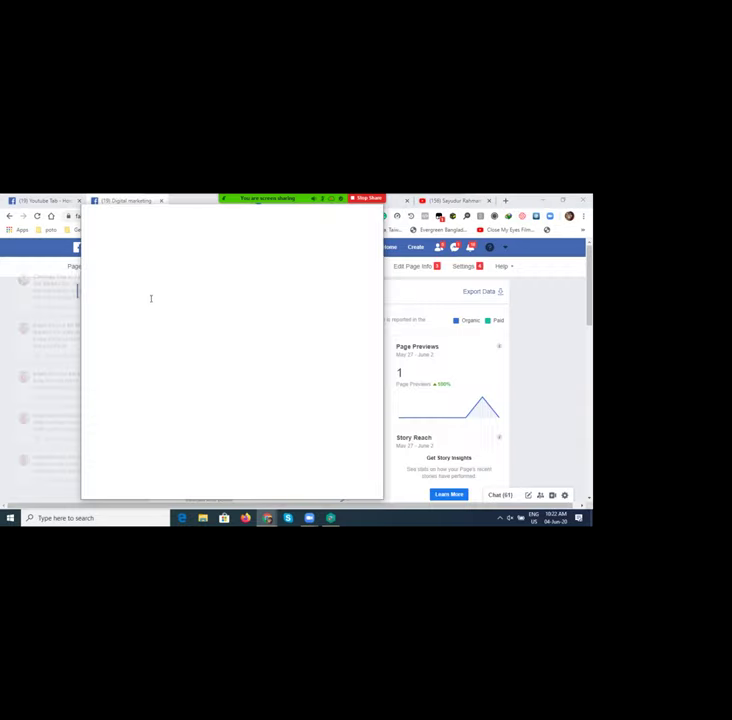
Step: Move the detached window aside and scroll Insights past Post Engagement and Page Followers to the recent posts
{"action": "left_click_drag", "start_coordinate": [165, 256], "coordinate": [147, 302]}
{"action": "double_click", "coordinate": [147, 302]}
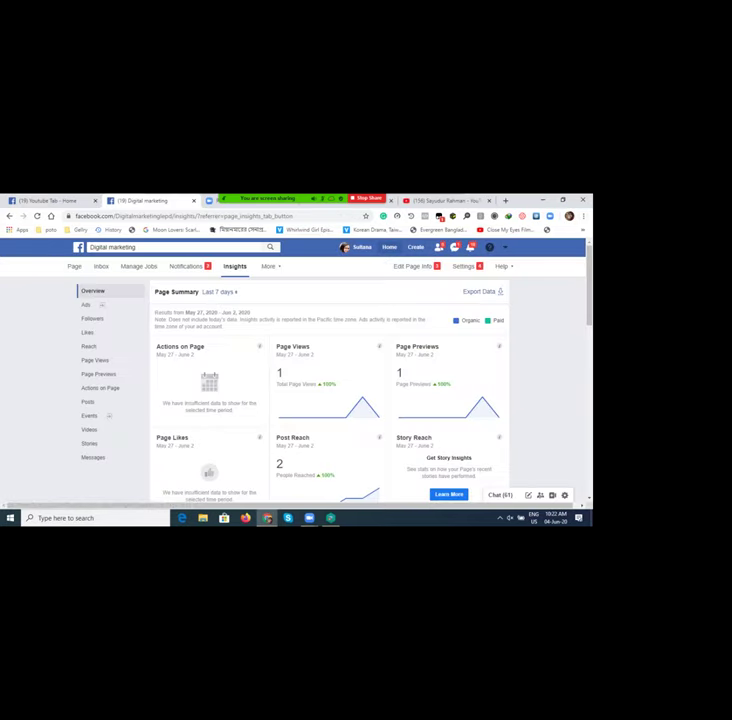
{"action": "scroll", "coordinate": [330, 400], "scroll_direction": "down", "scroll_amount": 4}
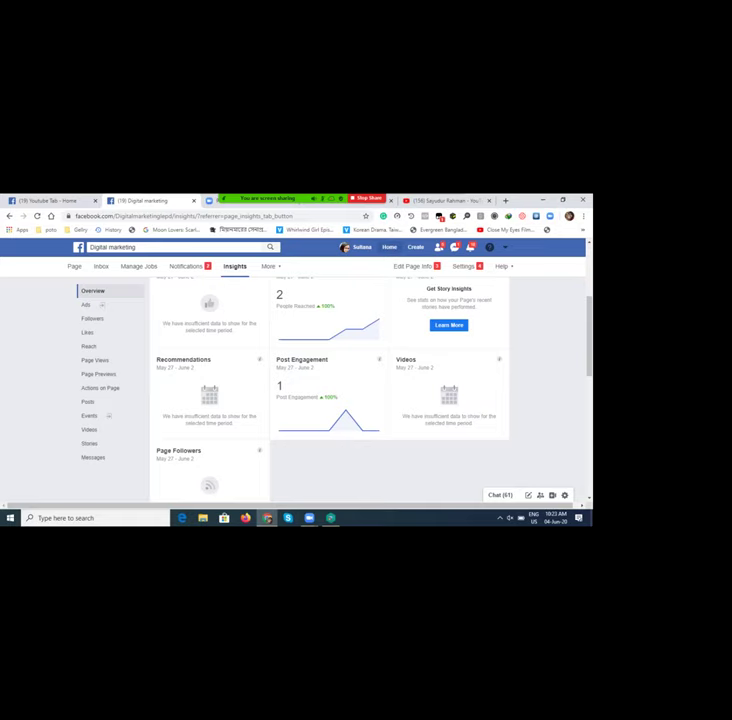
{"action": "mouse_move", "coordinate": [279, 429]}
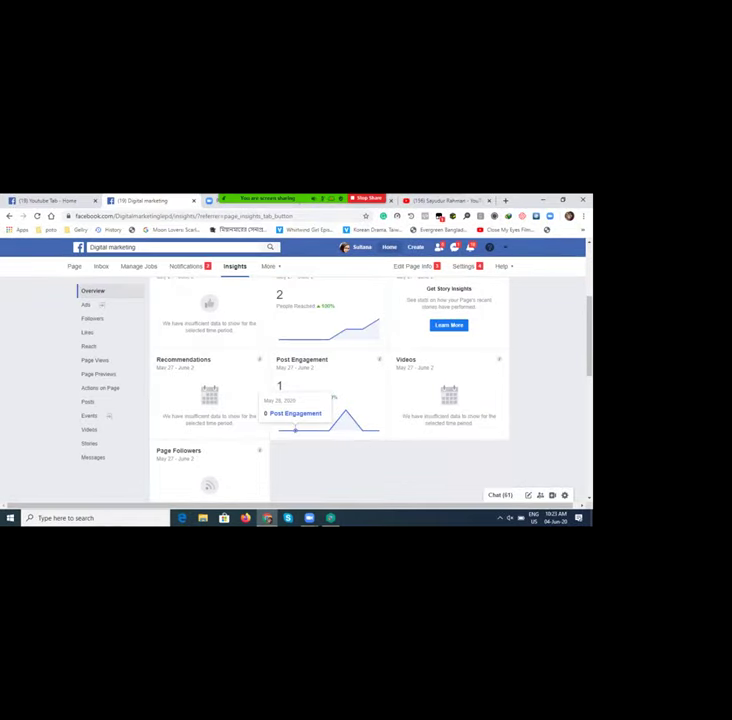
{"action": "scroll", "coordinate": [330, 400], "scroll_direction": "down", "scroll_amount": 1}
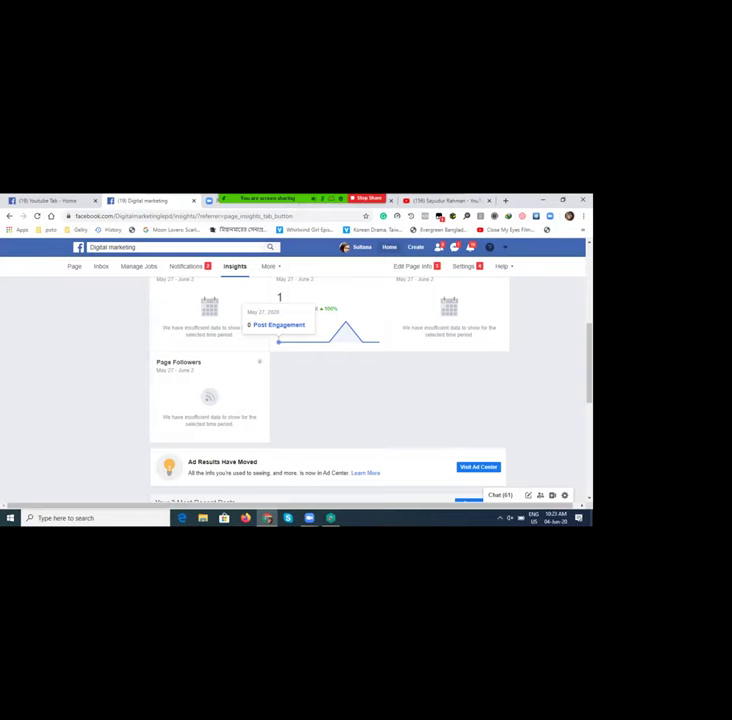
{"action": "scroll", "coordinate": [330, 400], "scroll_direction": "up", "scroll_amount": 1}
{"action": "scroll", "coordinate": [330, 400], "scroll_direction": "down", "scroll_amount": 1}
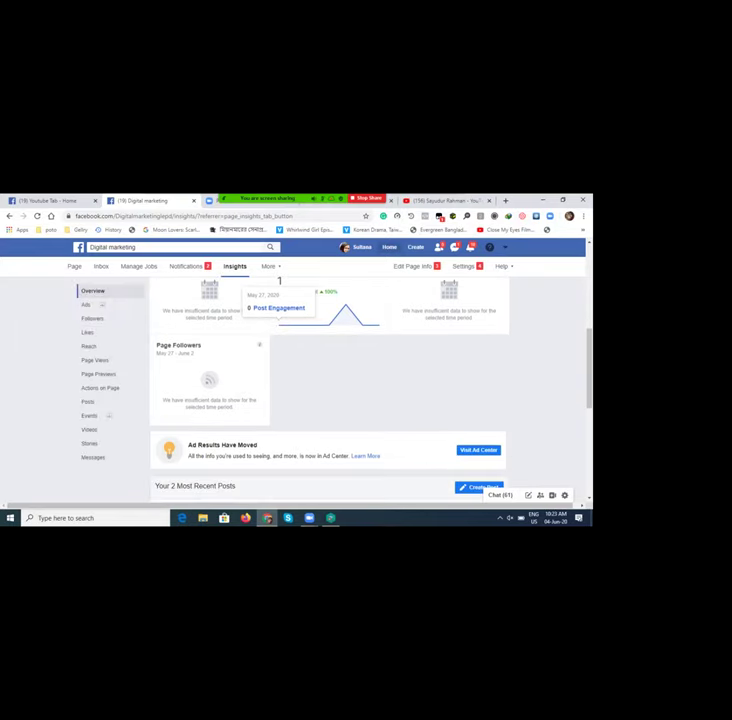
{"action": "scroll", "coordinate": [279, 282], "scroll_direction": "down", "scroll_amount": 3}
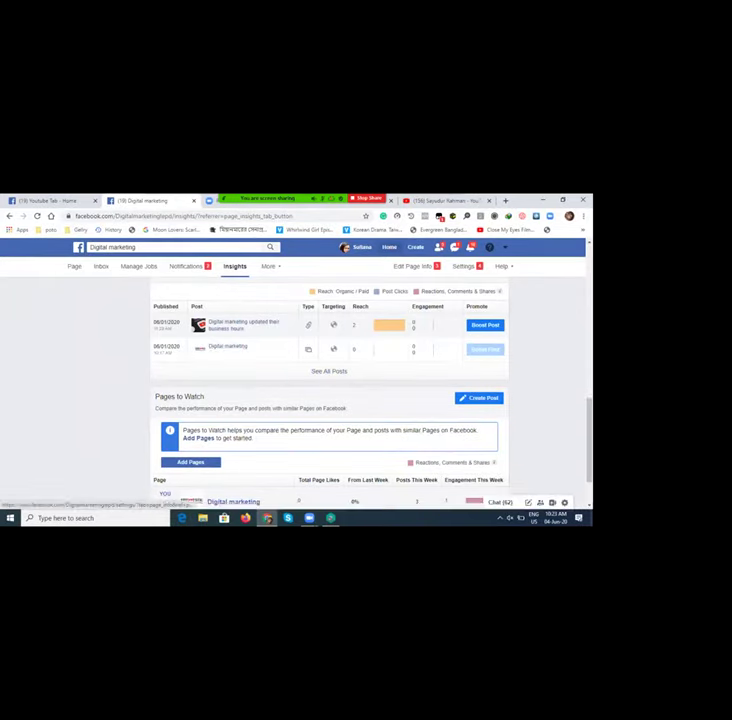
Step: Open the top-bar Home link (News Feed) in a new browser tab
{"action": "right_click", "coordinate": [394, 249]}
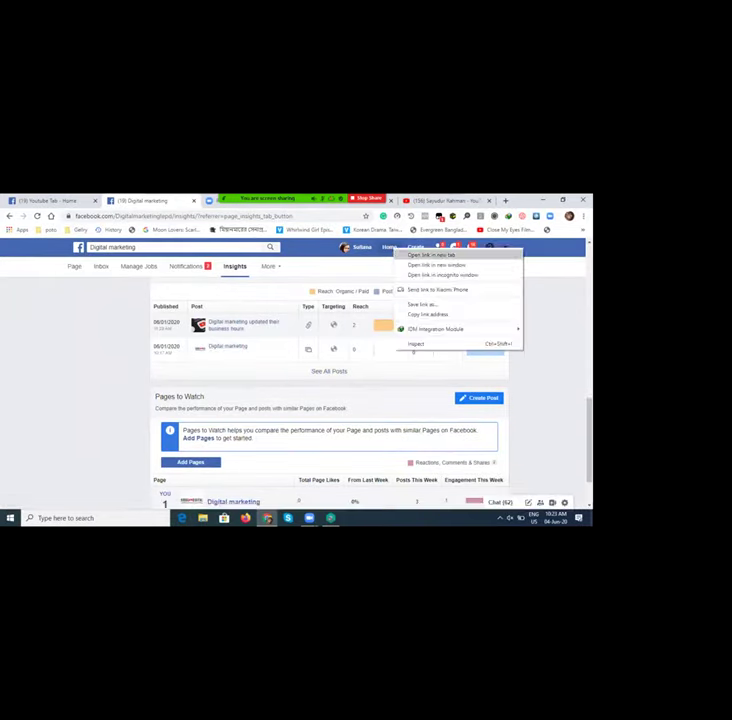
{"action": "left_click", "coordinate": [431, 255]}
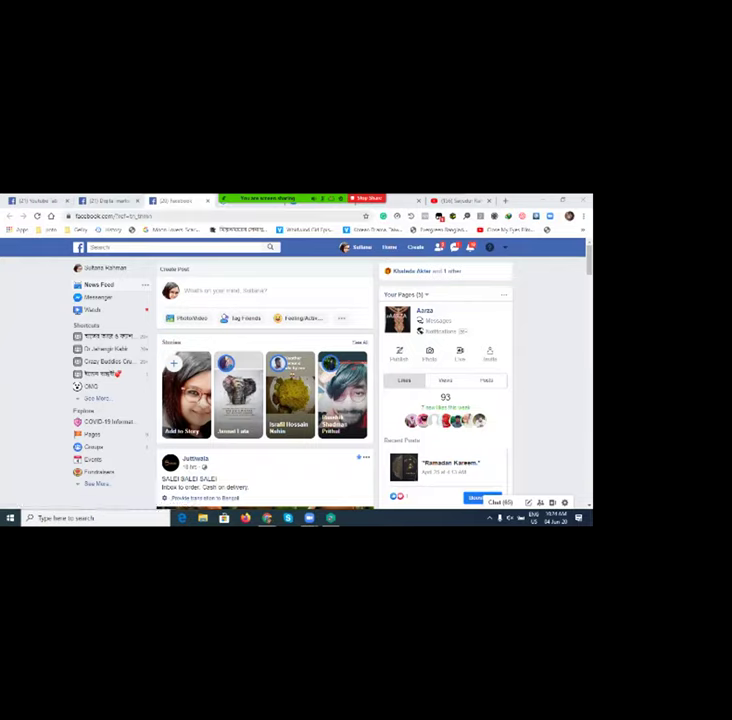
Step: Open Aarza from the Your Pages panel and glance over its home view
{"action": "mouse_move", "coordinate": [293, 205]}
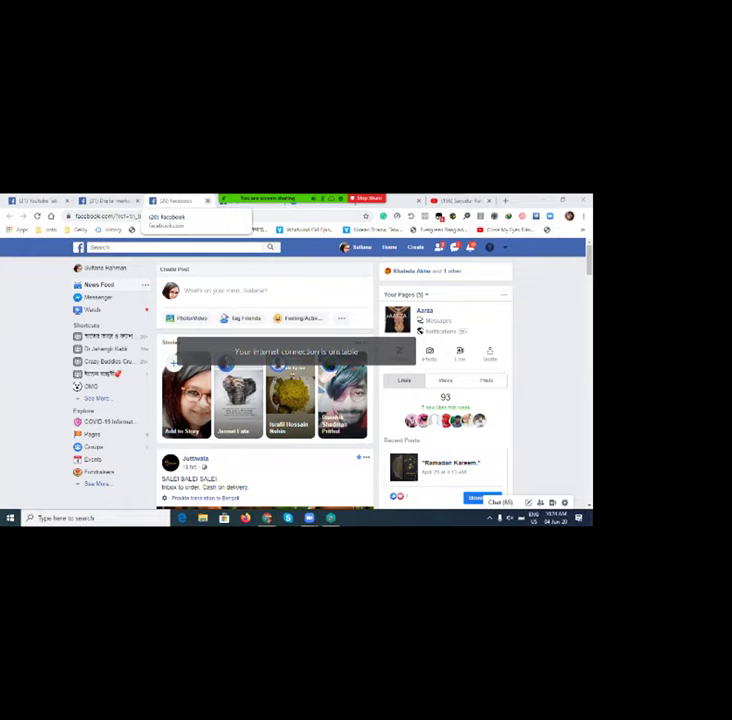
{"action": "left_click", "coordinate": [425, 310]}
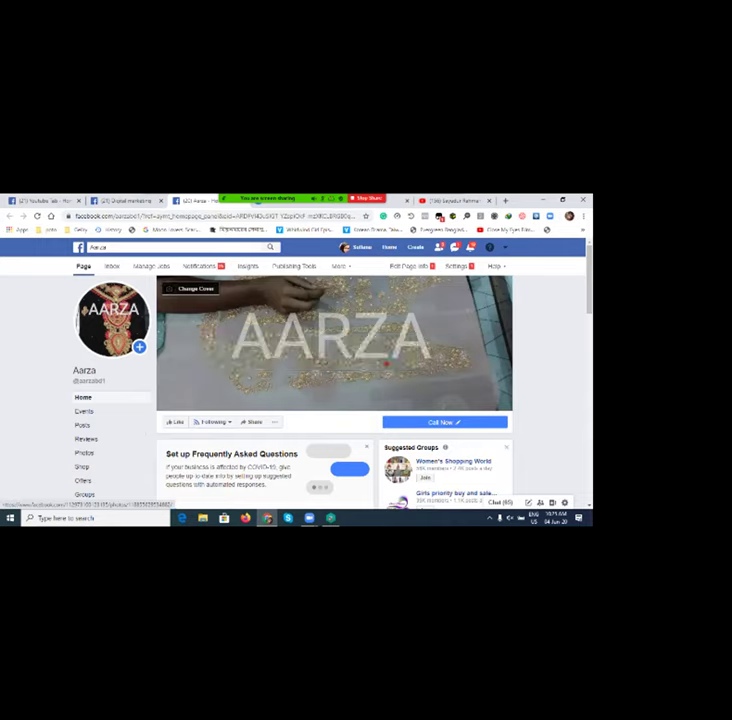
{"action": "scroll", "coordinate": [386, 363], "scroll_direction": "down", "scroll_amount": 3}
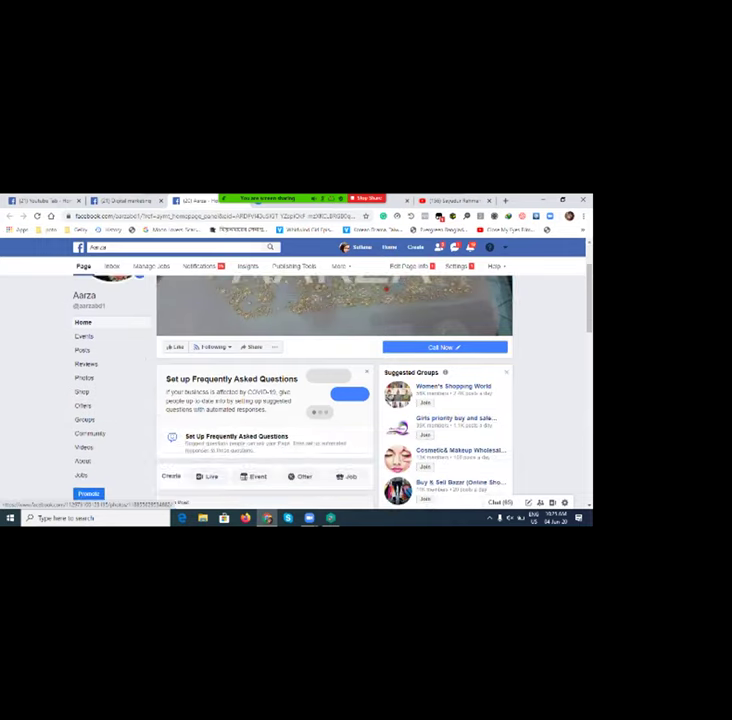
{"action": "scroll", "coordinate": [386, 363], "scroll_direction": "up", "scroll_amount": 3}
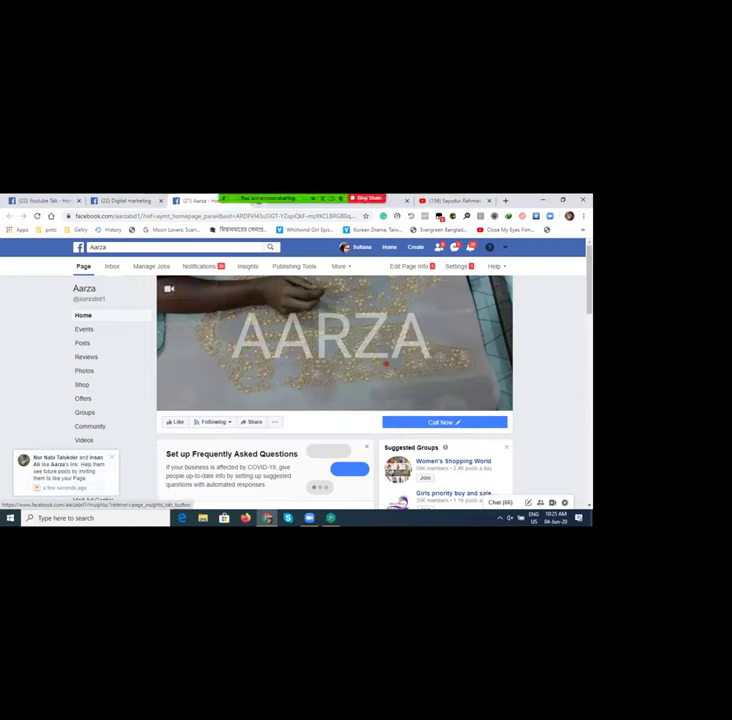
Step: Review the Aarza Insights summary: 10 Page Likes, 4 people reached, 50% responsiveness, 10 followers
{"action": "left_click", "coordinate": [247, 266]}
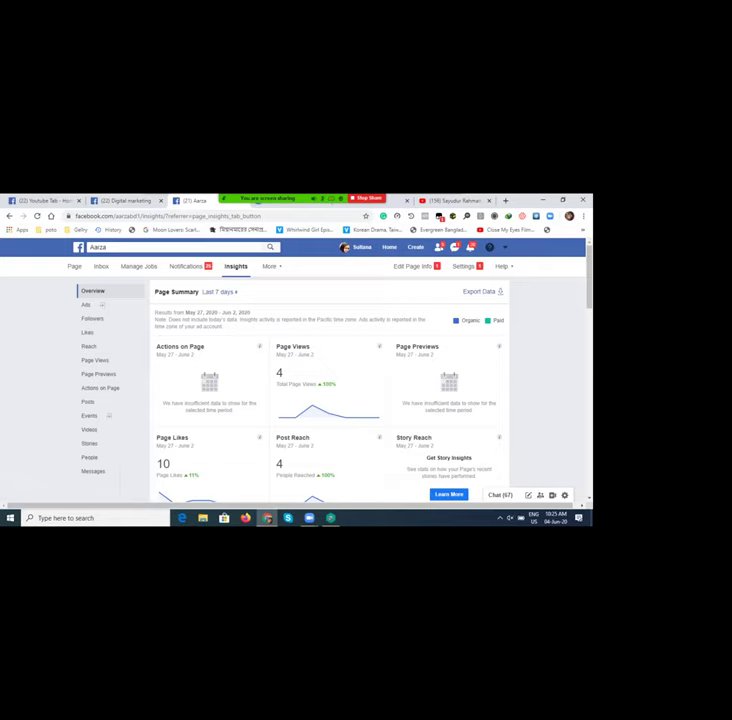
{"action": "scroll", "coordinate": [200, 380], "scroll_direction": "down", "scroll_amount": 3}
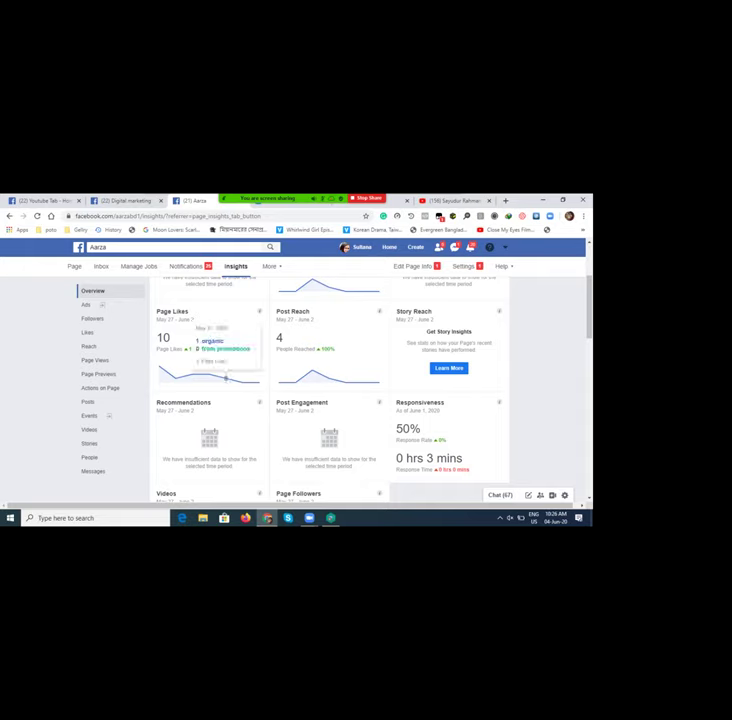
{"action": "mouse_move", "coordinate": [242, 381]}
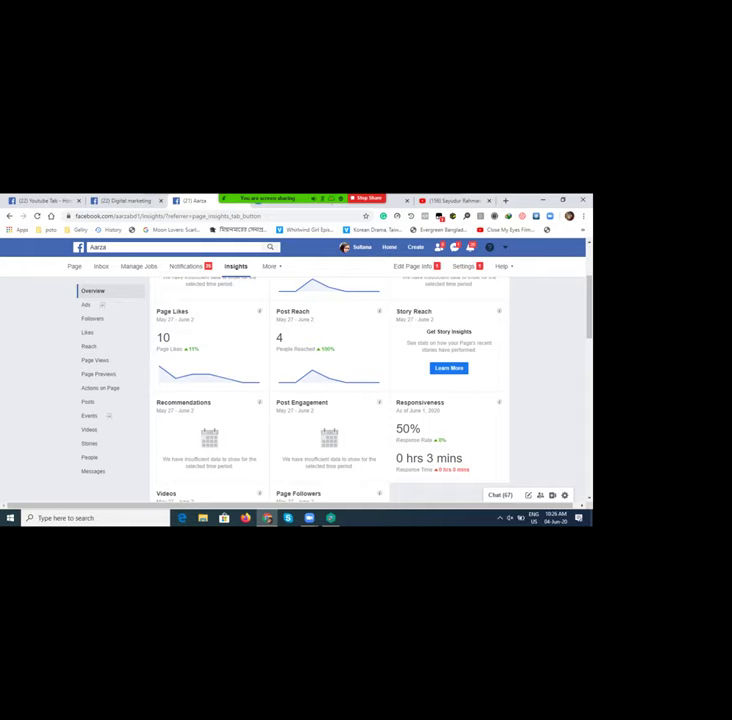
{"action": "scroll", "coordinate": [330, 390], "scroll_direction": "down", "scroll_amount": 1}
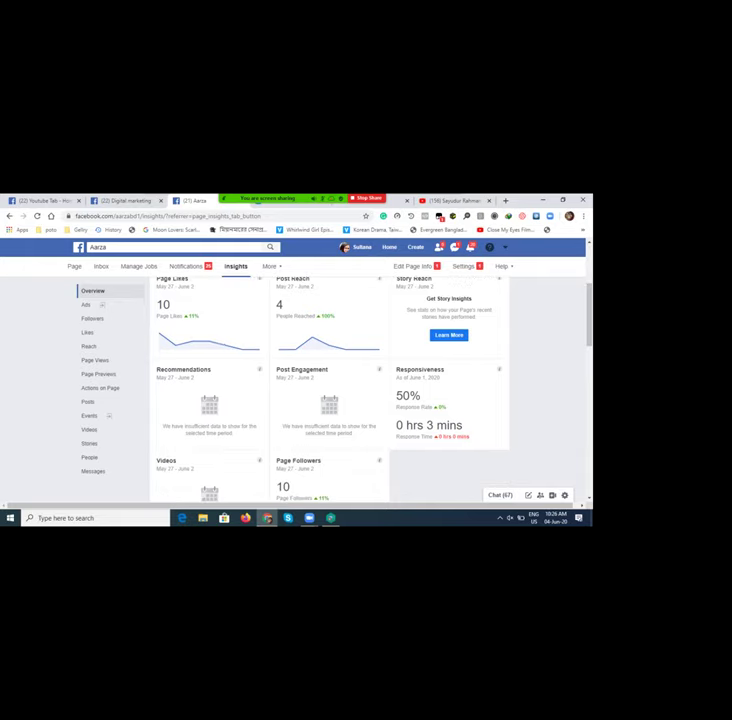
{"action": "scroll", "coordinate": [330, 390], "scroll_direction": "up", "scroll_amount": 1}
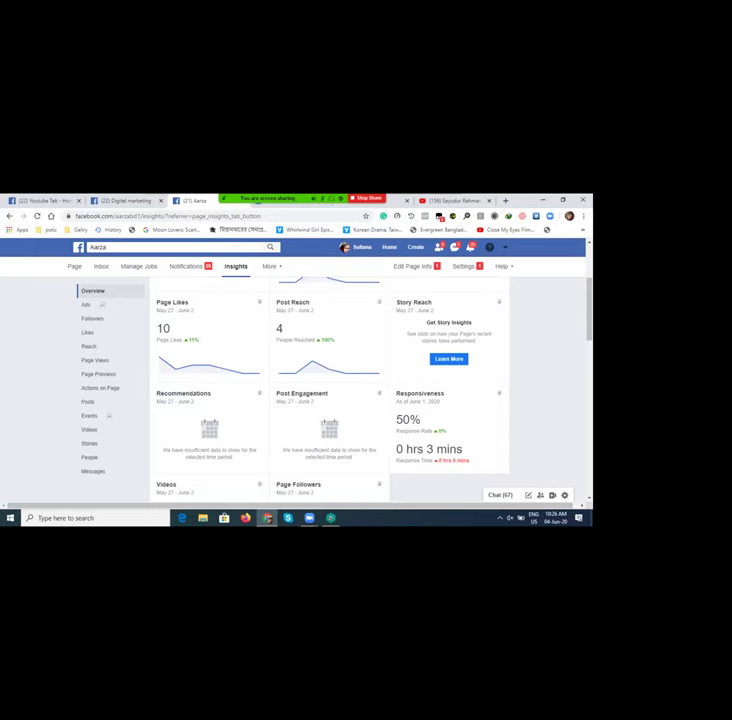
{"action": "scroll", "coordinate": [330, 390], "scroll_direction": "up", "scroll_amount": 1}
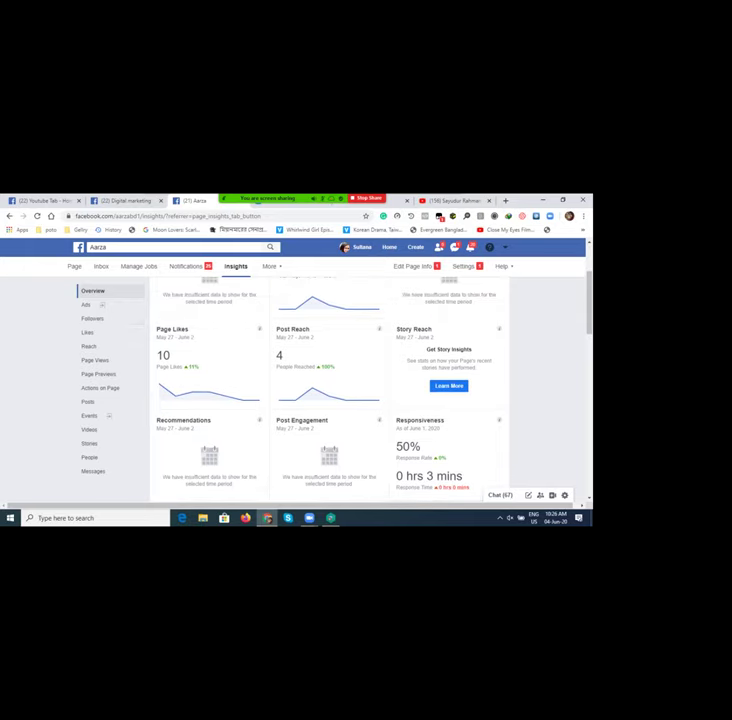
{"action": "scroll", "coordinate": [330, 390], "scroll_direction": "up", "scroll_amount": 3}
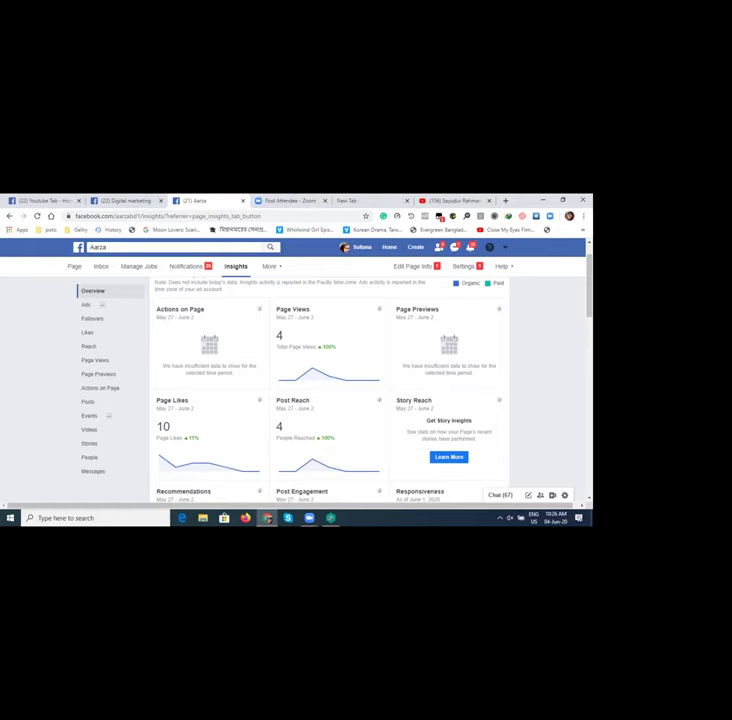
{"action": "scroll", "coordinate": [330, 390], "scroll_direction": "down", "scroll_amount": 2}
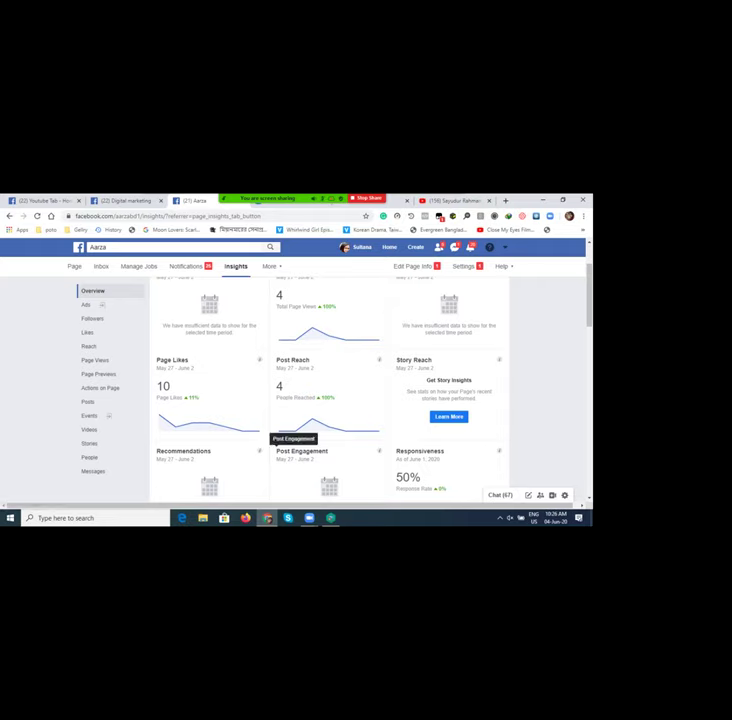
{"action": "scroll", "coordinate": [280, 425], "scroll_direction": "down", "scroll_amount": 3}
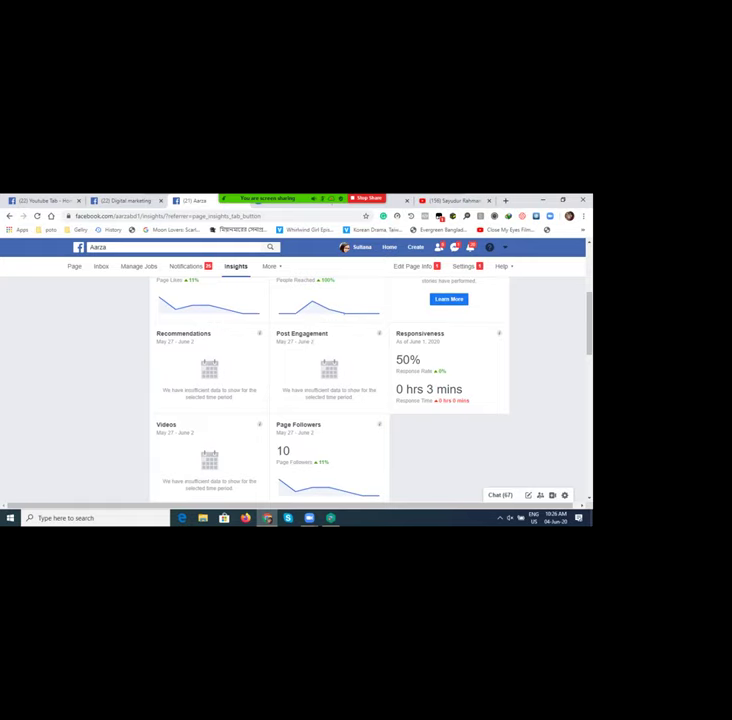
{"action": "scroll", "coordinate": [330, 400], "scroll_direction": "down", "scroll_amount": 3}
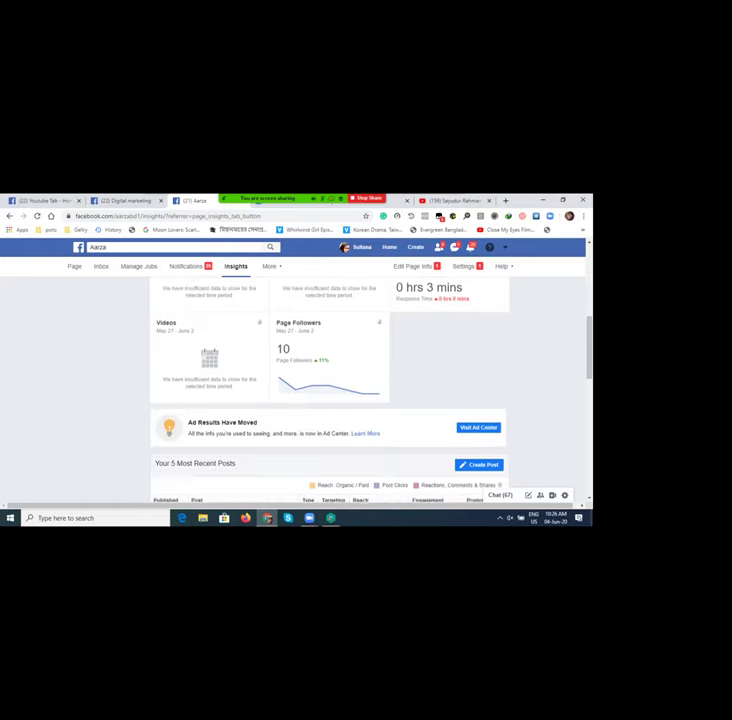
Step: Scroll to the 5 most recent posts table, with reach from 1 up to 23
{"action": "scroll", "coordinate": [330, 400], "scroll_direction": "down", "scroll_amount": 1}
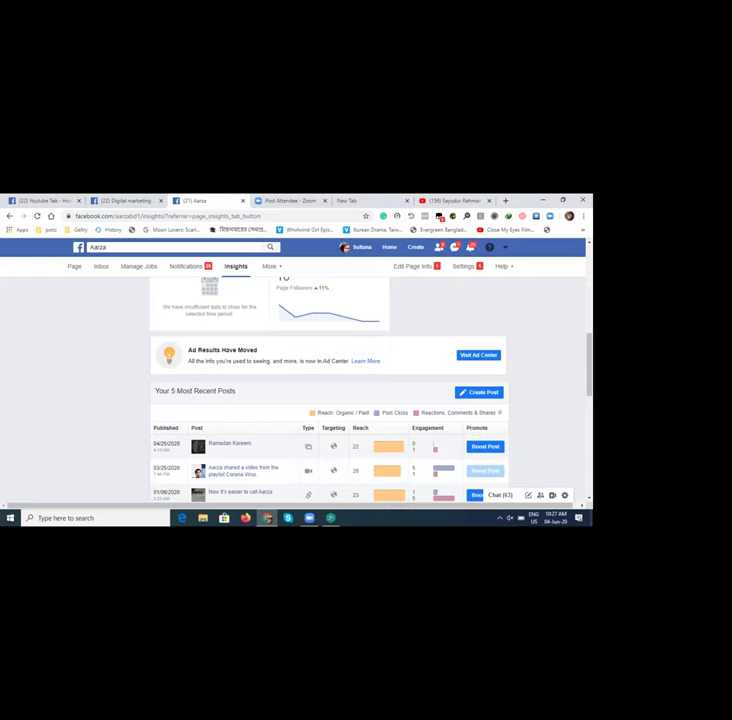
{"action": "scroll", "coordinate": [329, 390], "scroll_direction": "down", "scroll_amount": 4}
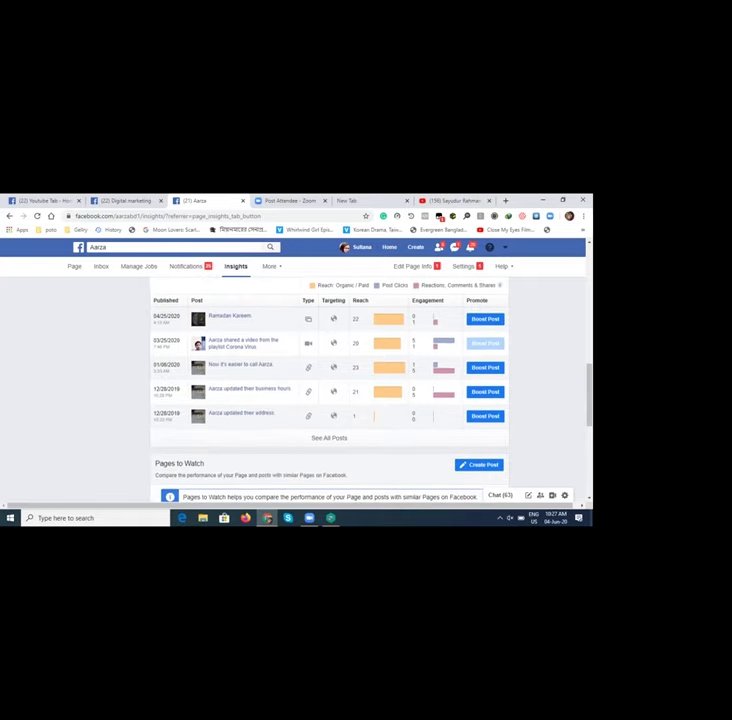
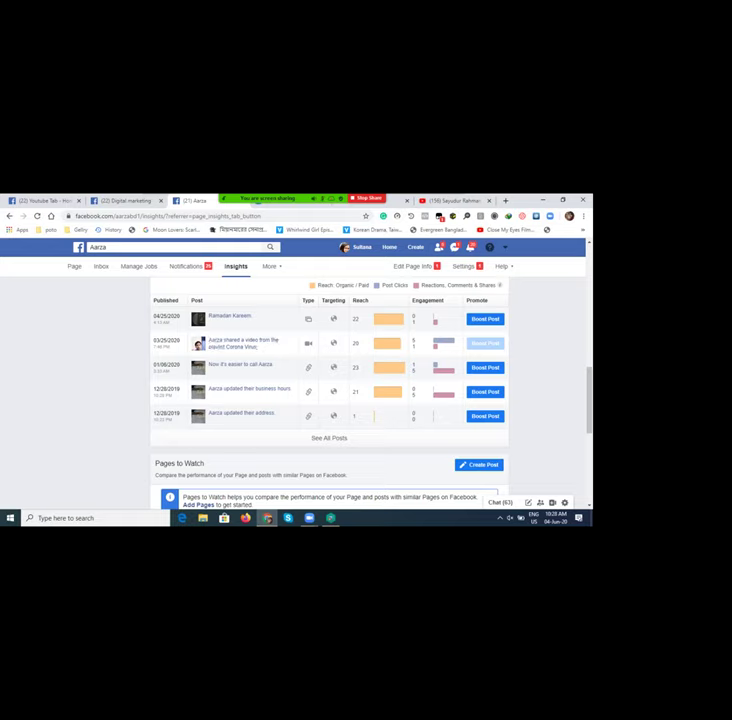
Step: Switch to the Digital marketing tab and open that Page's home
{"action": "scroll", "coordinate": [230, 345], "scroll_direction": "up", "scroll_amount": 2}
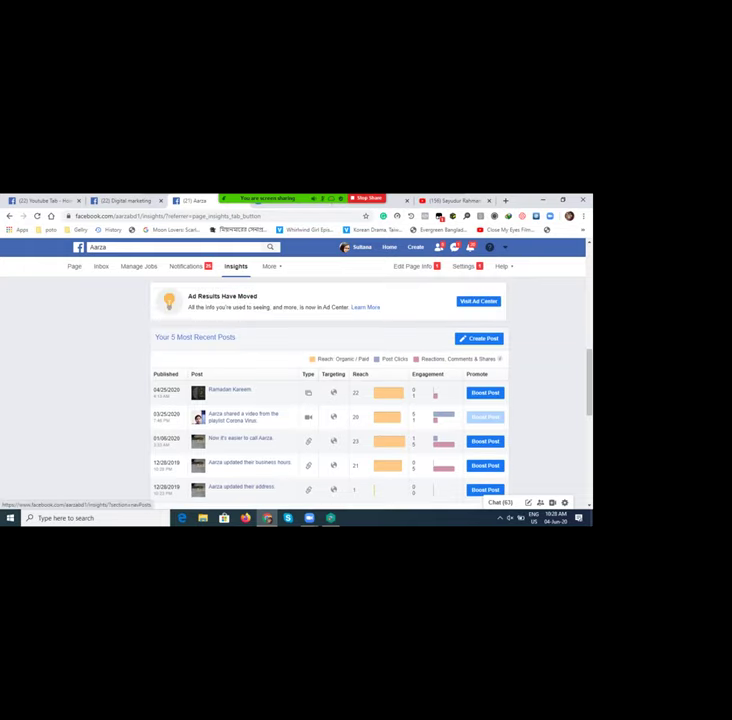
{"action": "scroll", "coordinate": [330, 400], "scroll_direction": "up", "scroll_amount": 3}
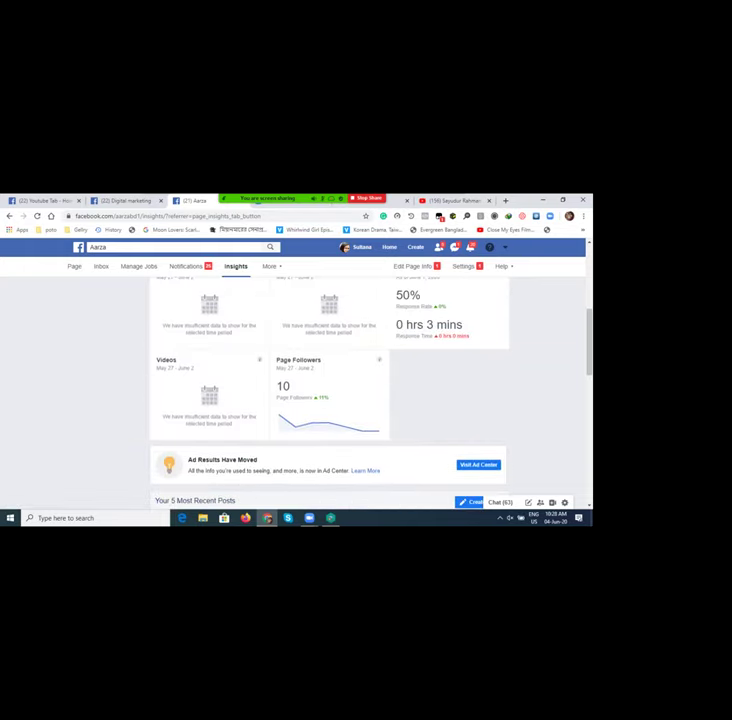
{"action": "scroll", "coordinate": [285, 366], "scroll_direction": "up", "scroll_amount": 2}
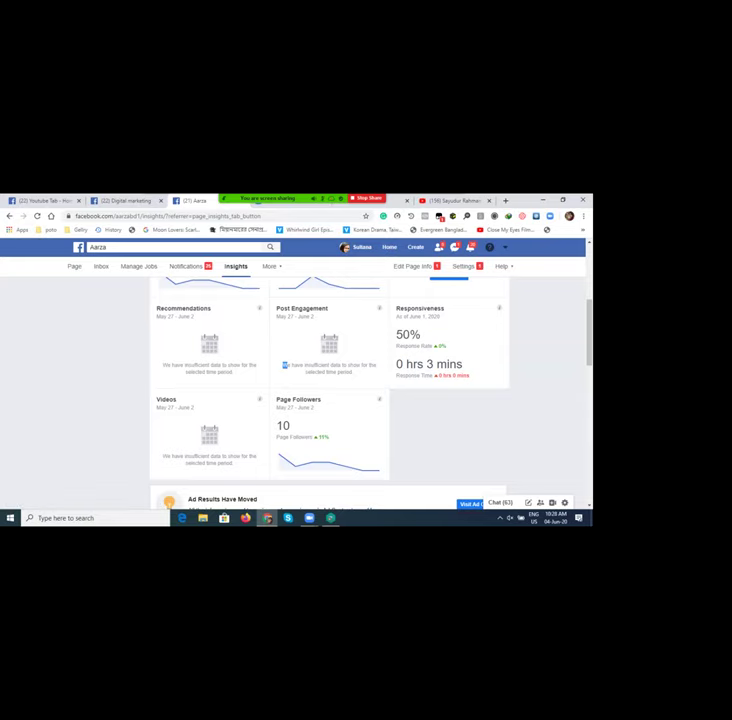
{"action": "scroll", "coordinate": [330, 400], "scroll_direction": "up", "scroll_amount": 5}
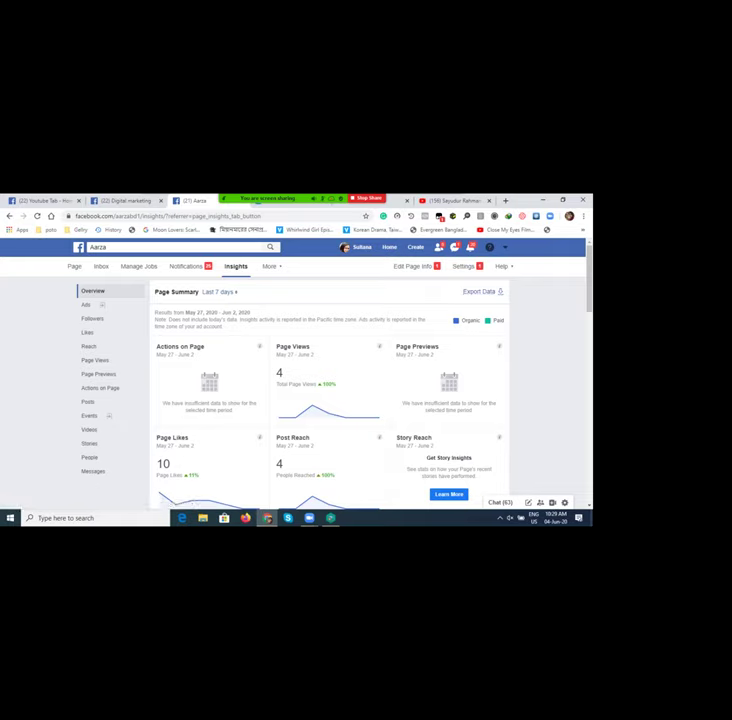
{"action": "scroll", "coordinate": [330, 400], "scroll_direction": "down", "scroll_amount": 5}
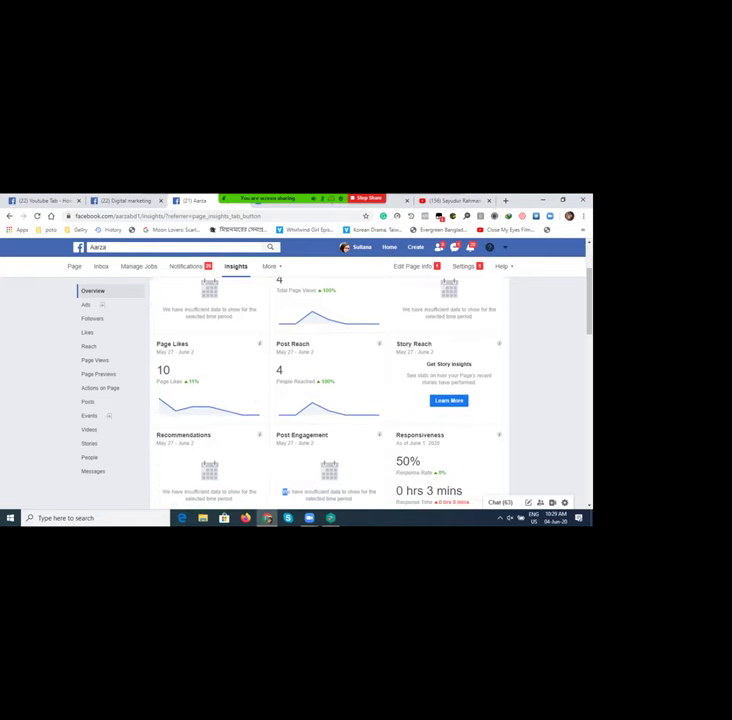
{"action": "scroll", "coordinate": [285, 345], "scroll_direction": "down", "scroll_amount": 5}
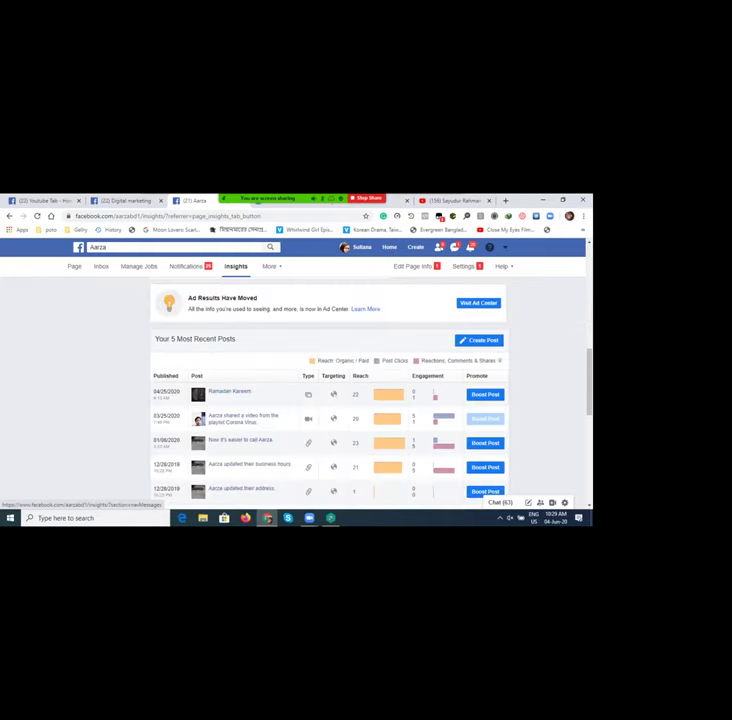
{"action": "scroll", "coordinate": [330, 400], "scroll_direction": "up", "scroll_amount": 10}
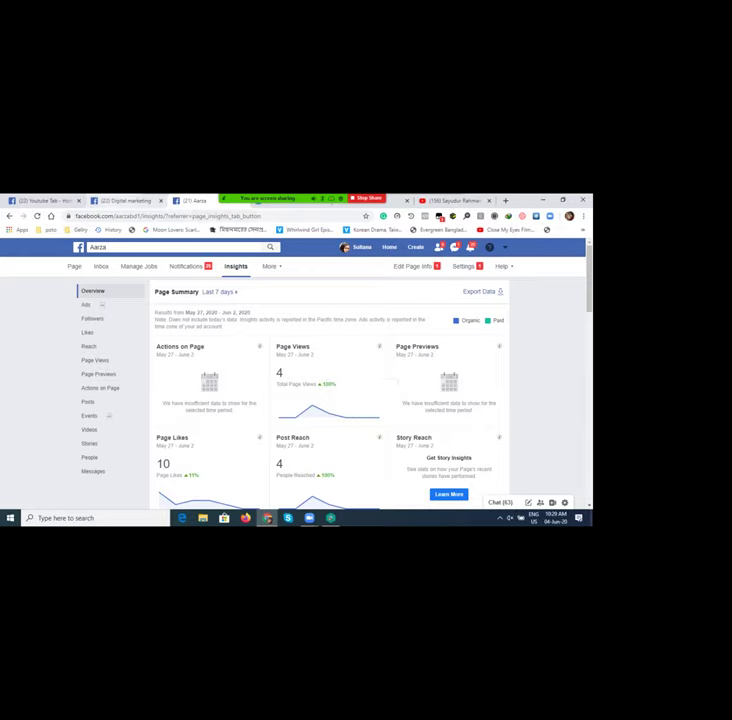
{"action": "left_click", "coordinate": [120, 201]}
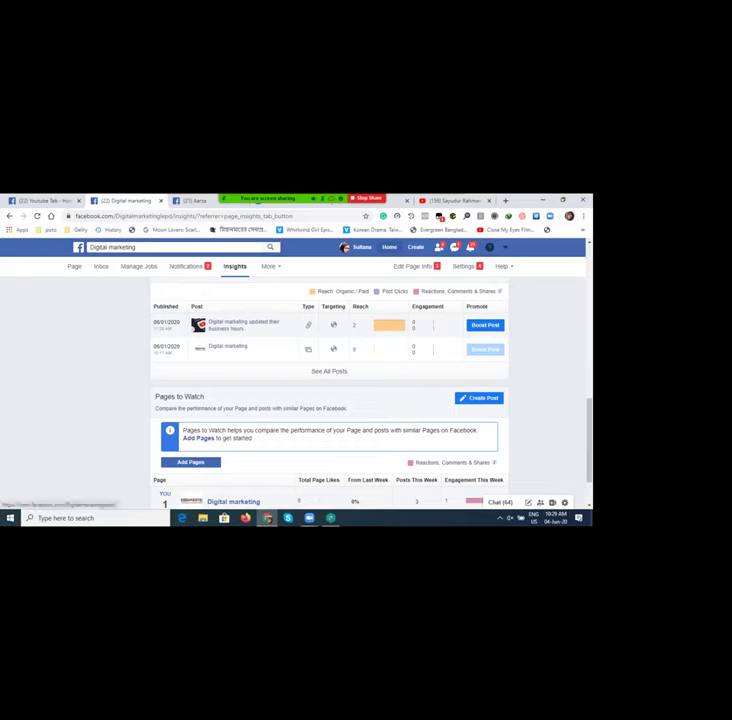
{"action": "left_click", "coordinate": [233, 501]}
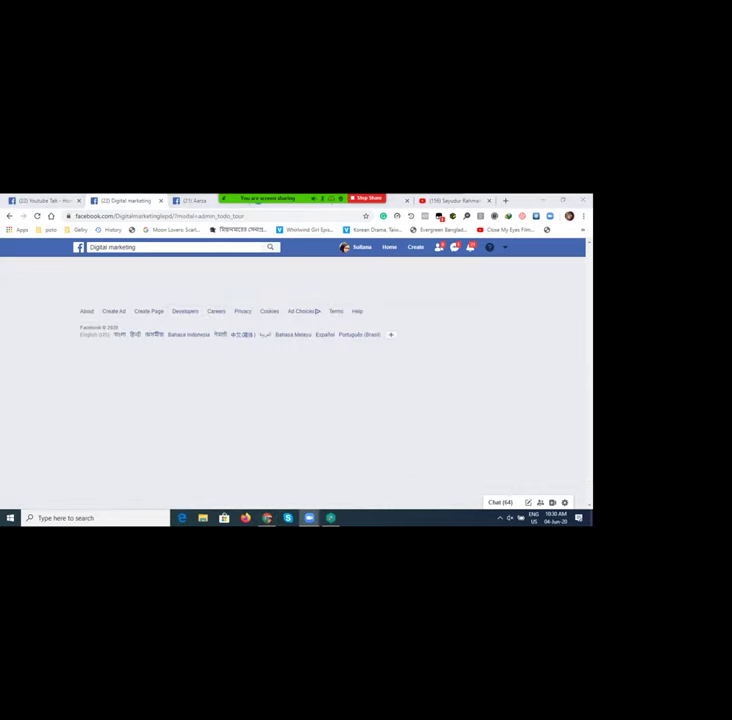
Step: Move the Aarza Insights tab into its own window and return to the Digital marketing window
{"action": "key", "text": "ctrl+Tab"}
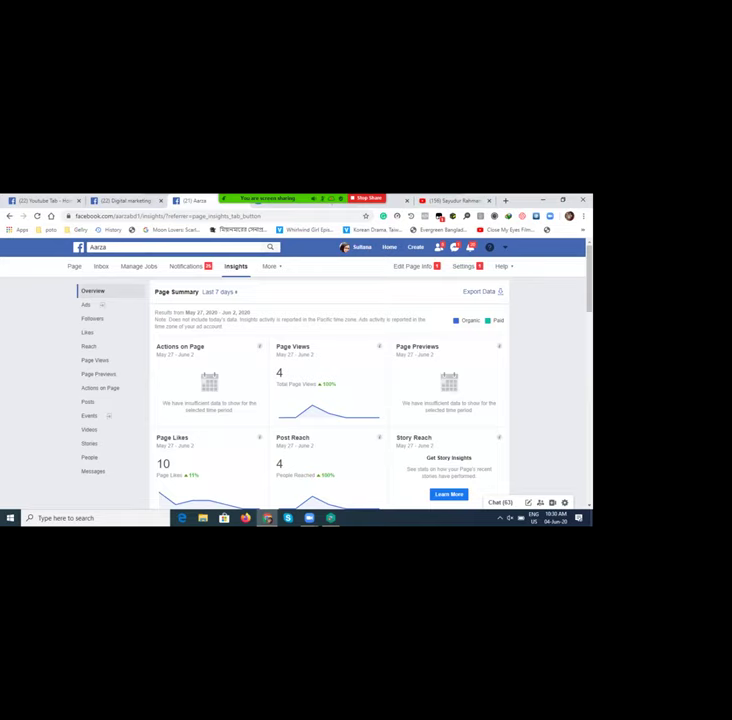
{"action": "left_click_drag", "start_coordinate": [185, 200], "coordinate": [160, 270]}
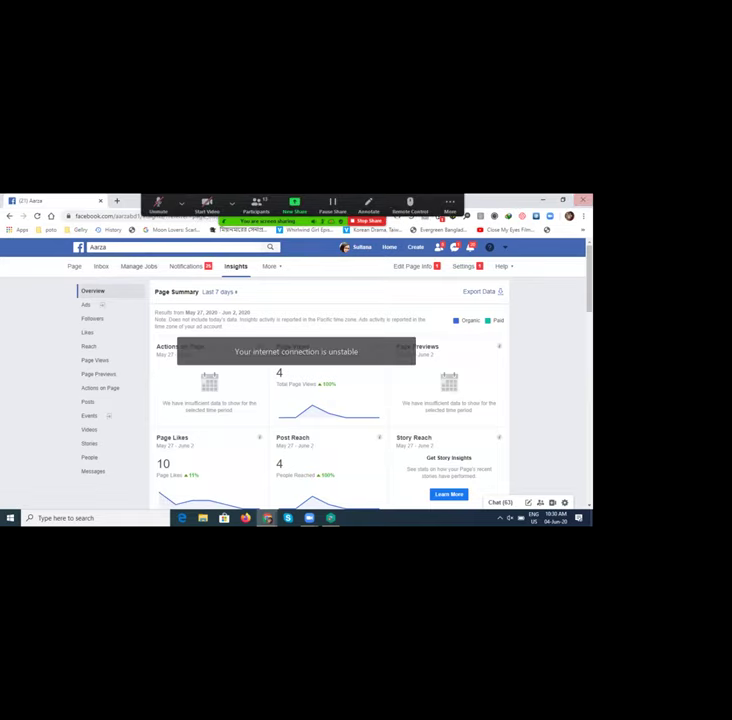
{"action": "key", "text": "alt+Tab"}
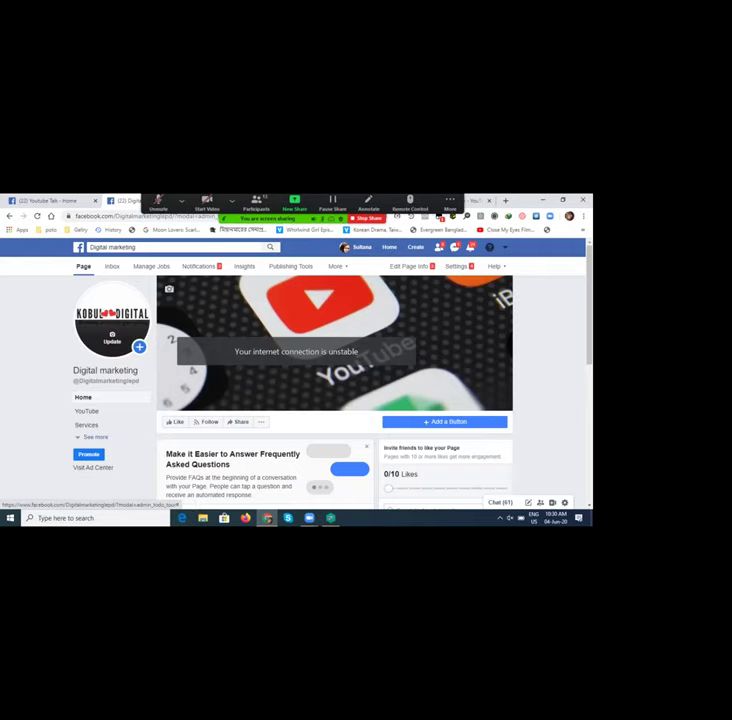
{"action": "mouse_move", "coordinate": [112, 338]}
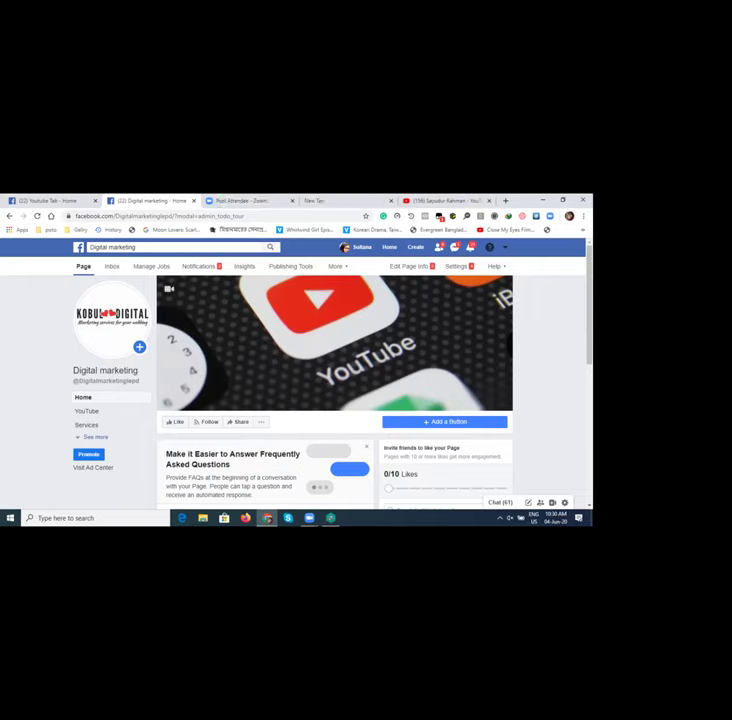
{"action": "scroll", "coordinate": [335, 360], "scroll_direction": "down", "scroll_amount": 3}
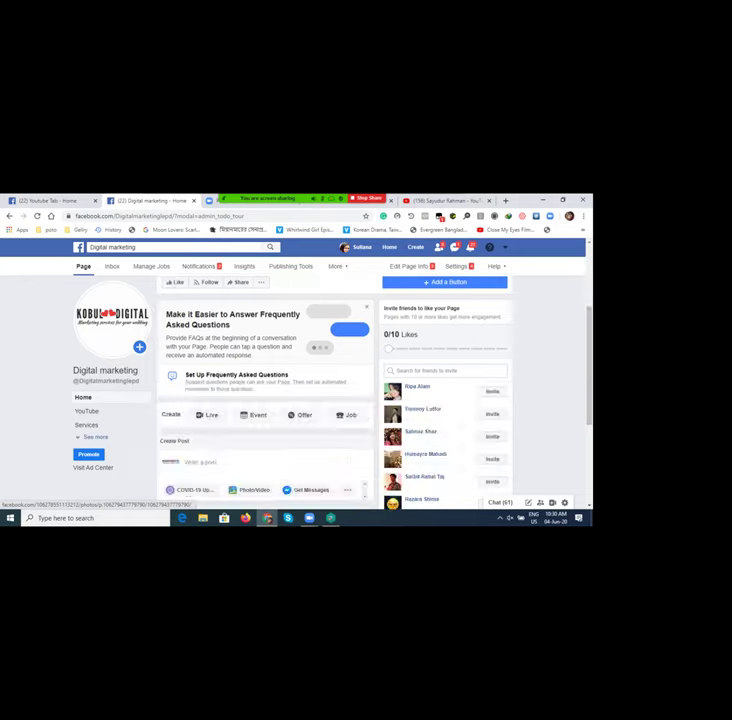
{"action": "scroll", "coordinate": [335, 360], "scroll_direction": "up", "scroll_amount": 3}
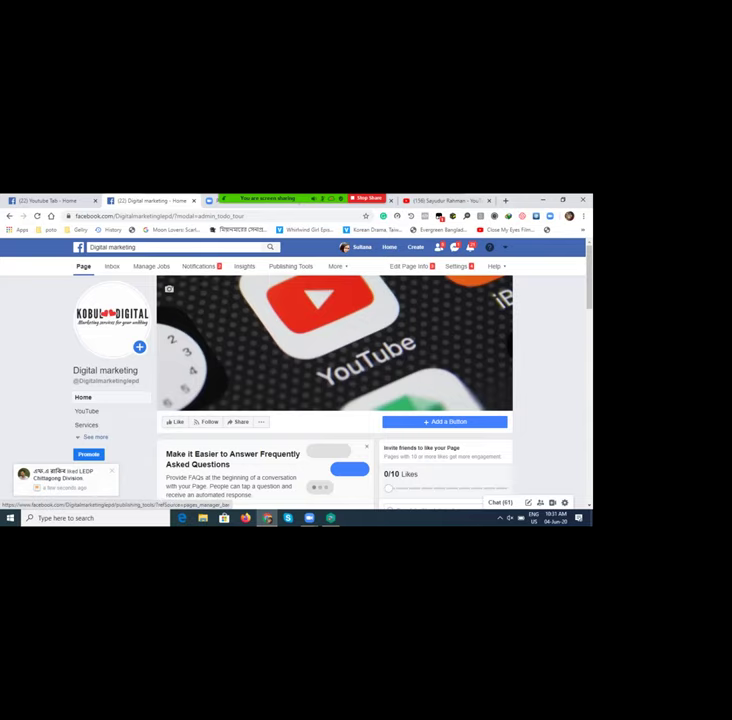
Step: Open the Digital marketing Page's Publishing Tools, listing its three June 1, 2020 posts
{"action": "left_click", "coordinate": [290, 266]}
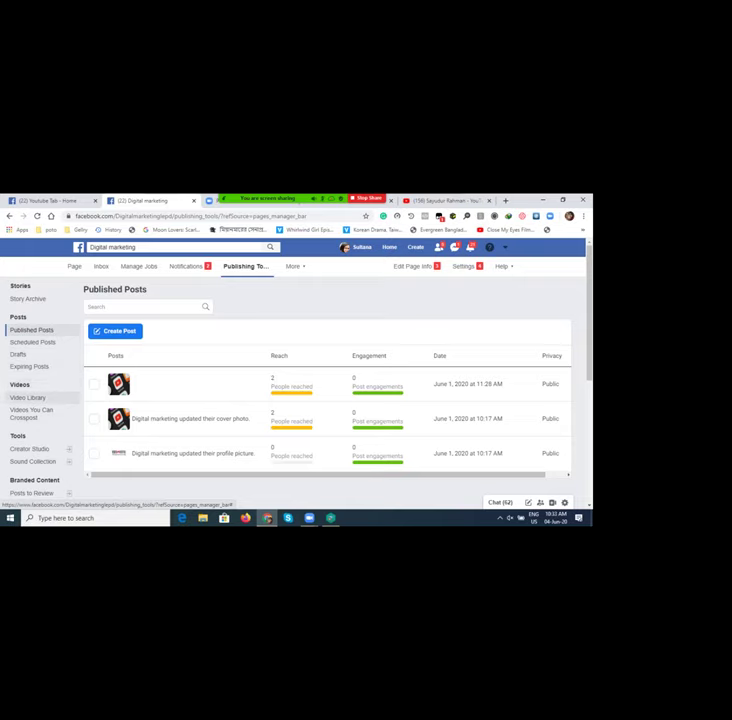
Step: Close the Youtube Tab - Home tab and detach the empty New Tab into a separate window
{"action": "scroll", "coordinate": [30, 390], "scroll_direction": "down", "scroll_amount": 2}
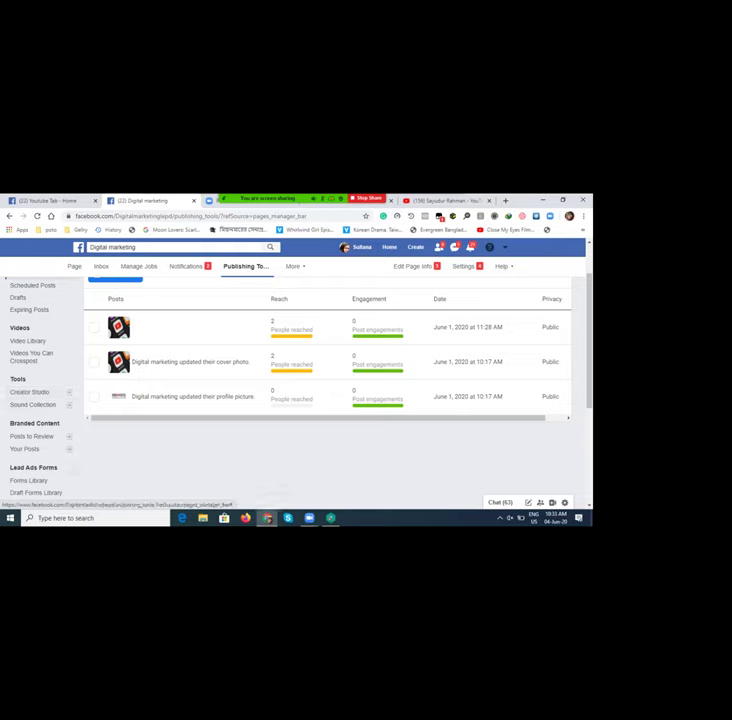
{"action": "scroll", "coordinate": [40, 330], "scroll_direction": "down", "scroll_amount": 3}
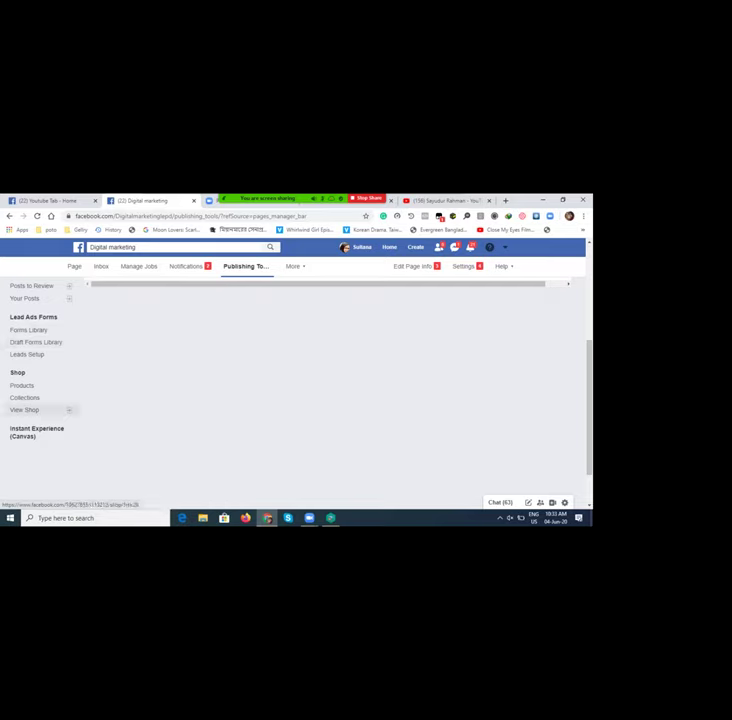
{"action": "scroll", "coordinate": [330, 390], "scroll_direction": "up", "scroll_amount": 8}
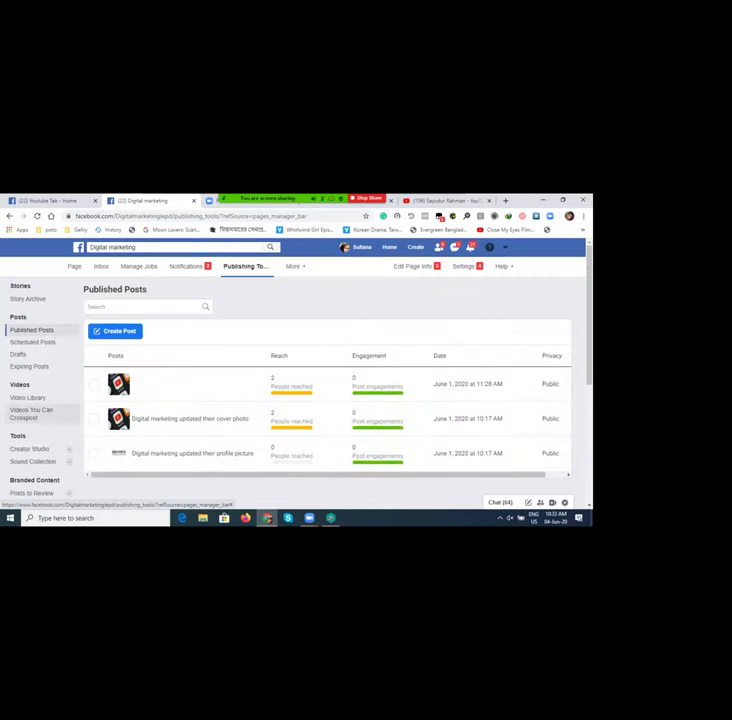
{"action": "scroll", "coordinate": [330, 390], "scroll_direction": "down", "scroll_amount": 6}
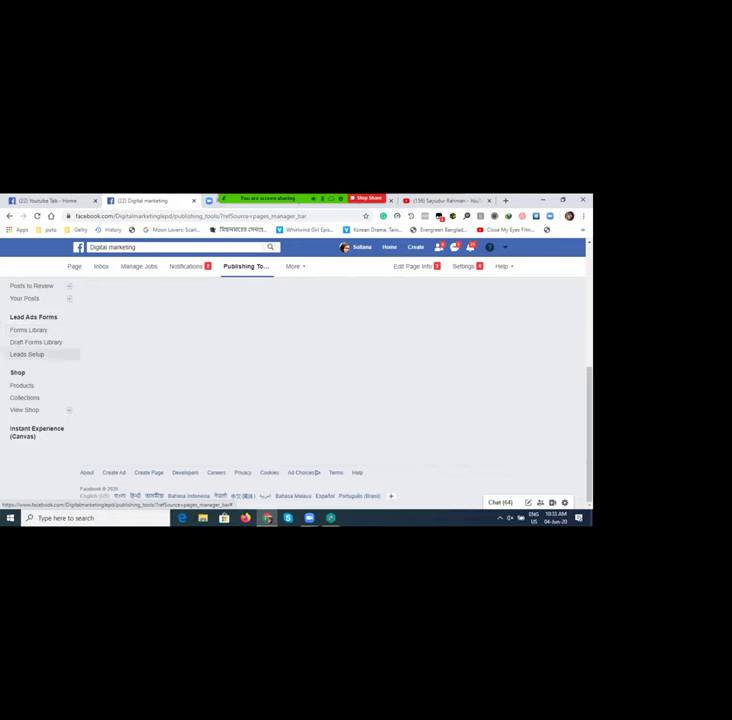
{"action": "scroll", "coordinate": [30, 352], "scroll_direction": "up", "scroll_amount": 2}
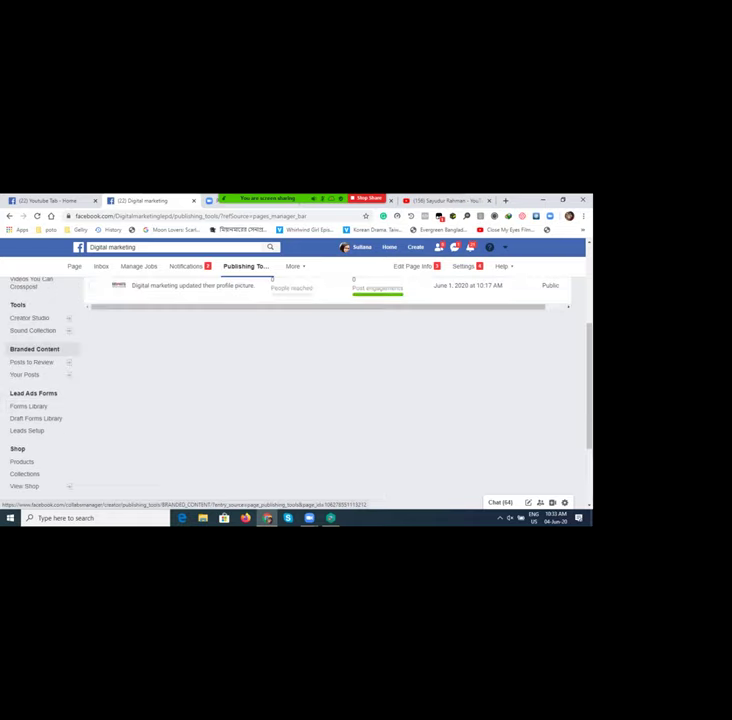
{"action": "scroll", "coordinate": [30, 352], "scroll_direction": "up", "scroll_amount": 2}
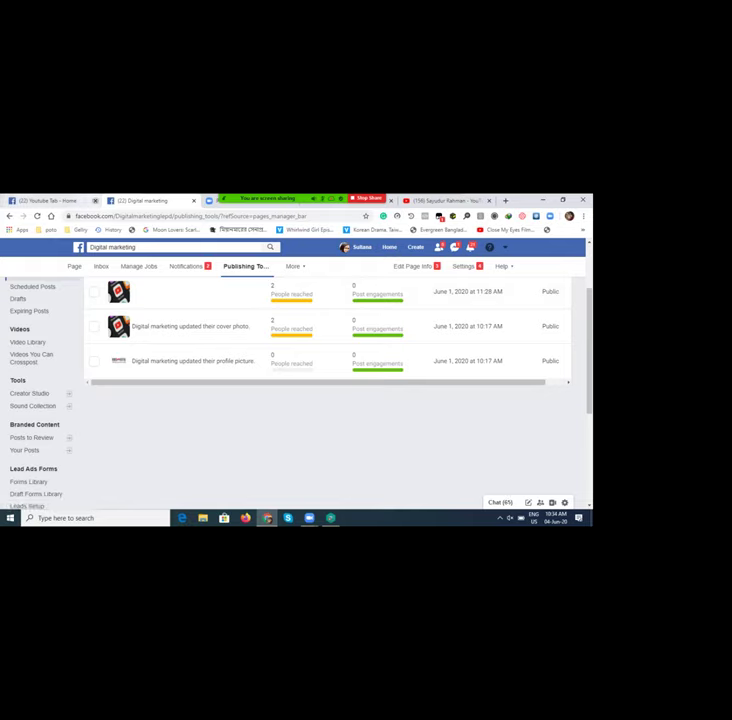
{"action": "left_click", "coordinate": [95, 200]}
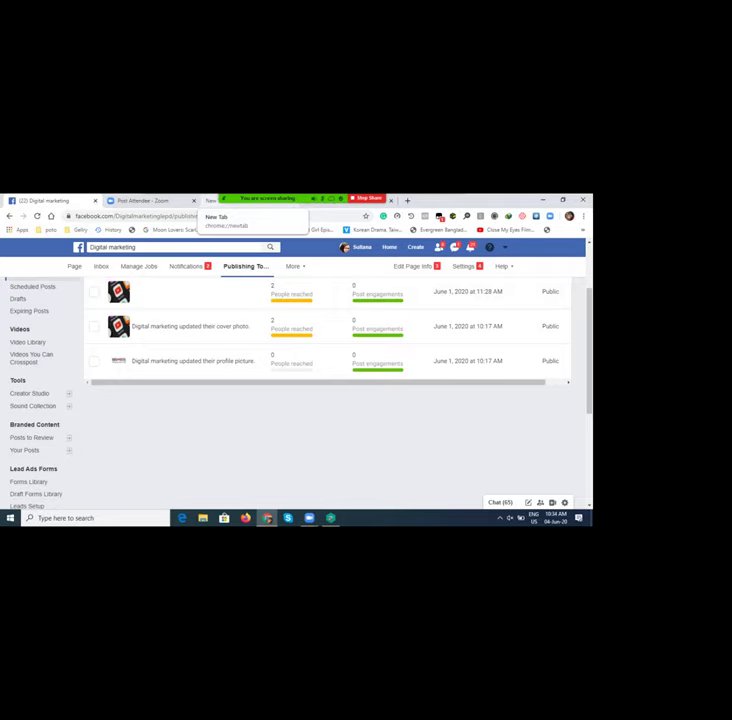
{"action": "left_click", "coordinate": [212, 201]}
{"action": "left_click_drag", "start_coordinate": [212, 201], "coordinate": [150, 280]}
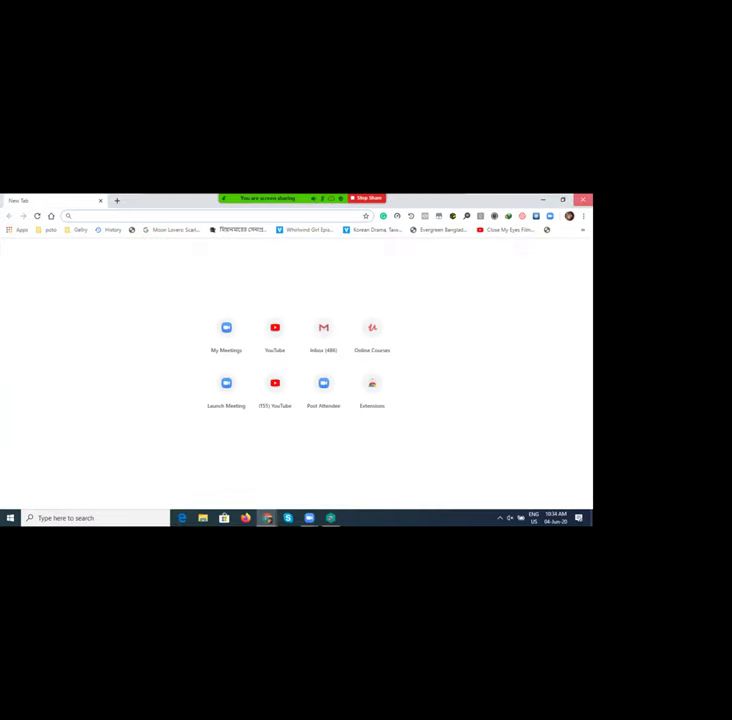
Step: Return to the Chrome window showing the YouTube channel's home page with its uploads
{"action": "key", "text": "alt+Tab"}
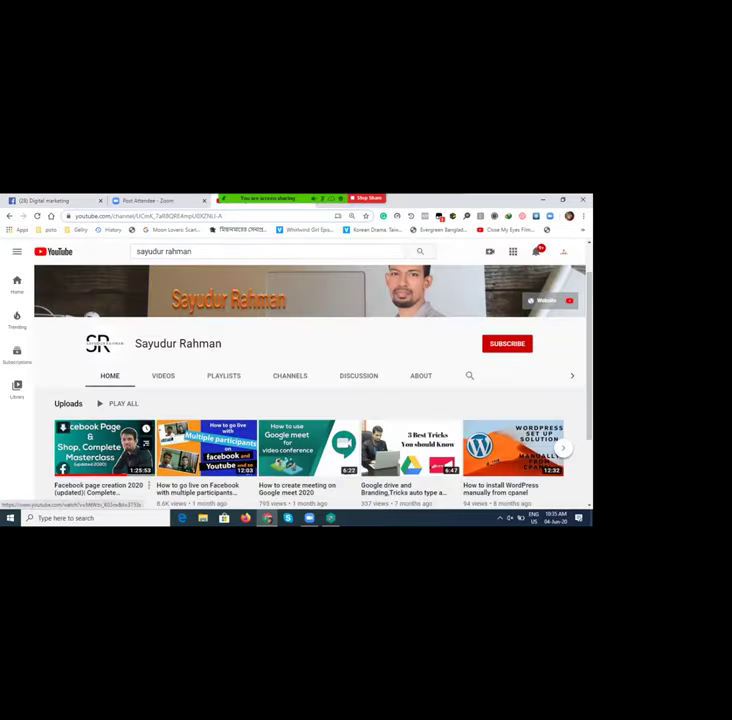
Step: Play the 'Facebook page creation 2020 (updated)' masterclass video in Theater mode
{"action": "left_click", "coordinate": [104, 448]}
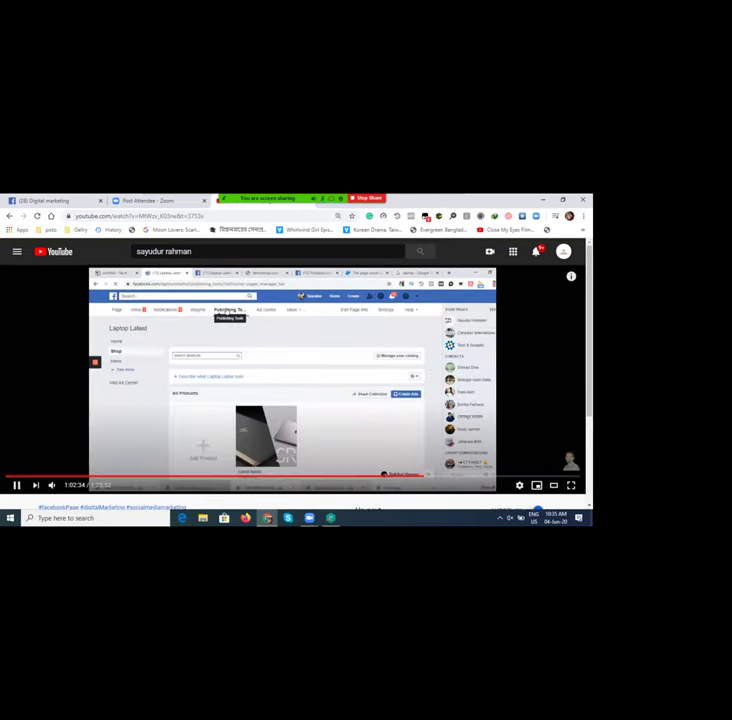
{"action": "left_click", "coordinate": [537, 485]}
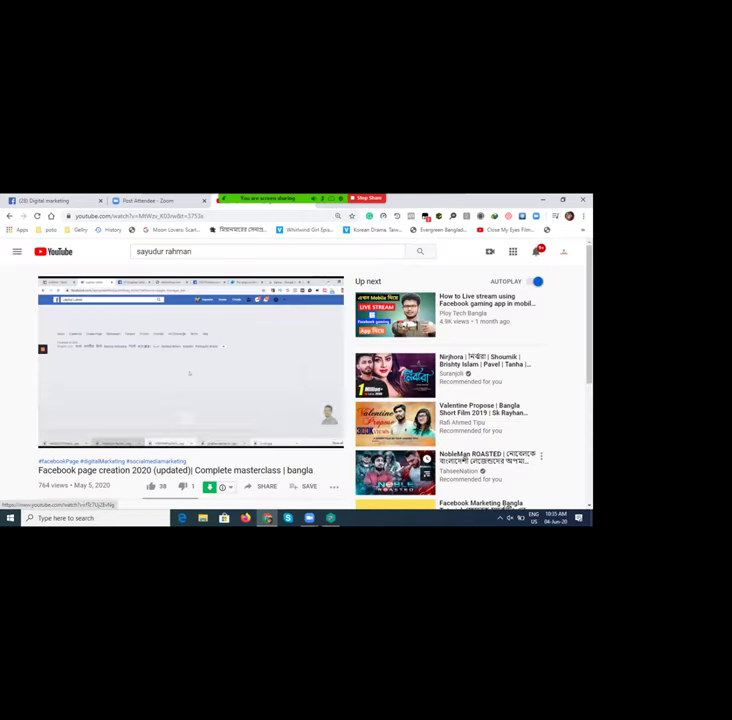
{"action": "left_click", "coordinate": [314, 438]}
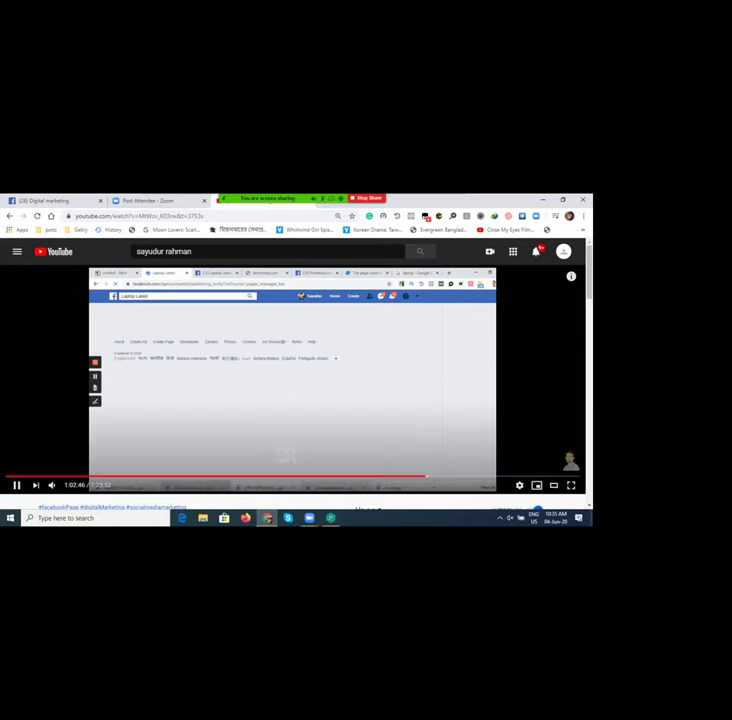
Step: Rewind the masterclass and pause it at 1:02:08, on the empty Collections prompt
{"action": "left_click", "coordinate": [283, 455]}
{"action": "key", "text": "space"}
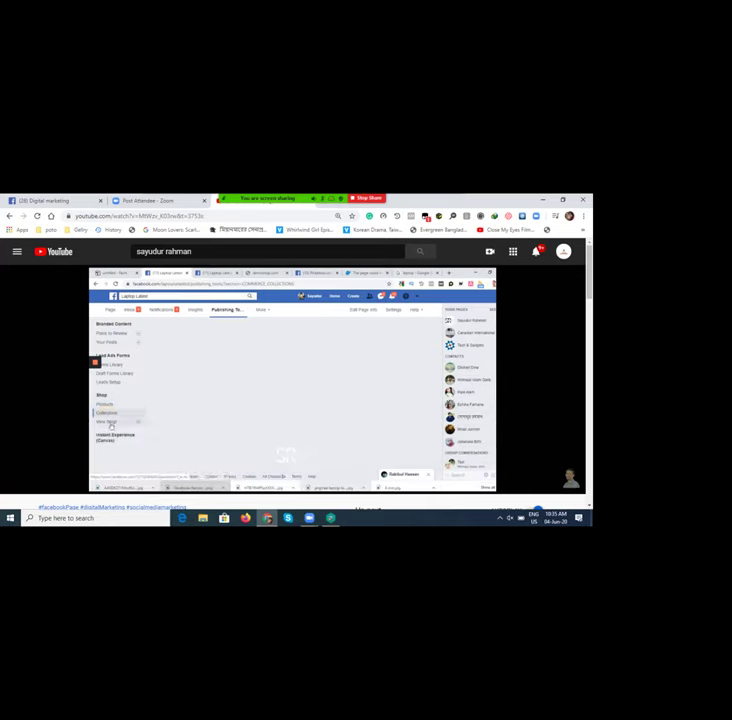
{"action": "key", "text": "Right"}
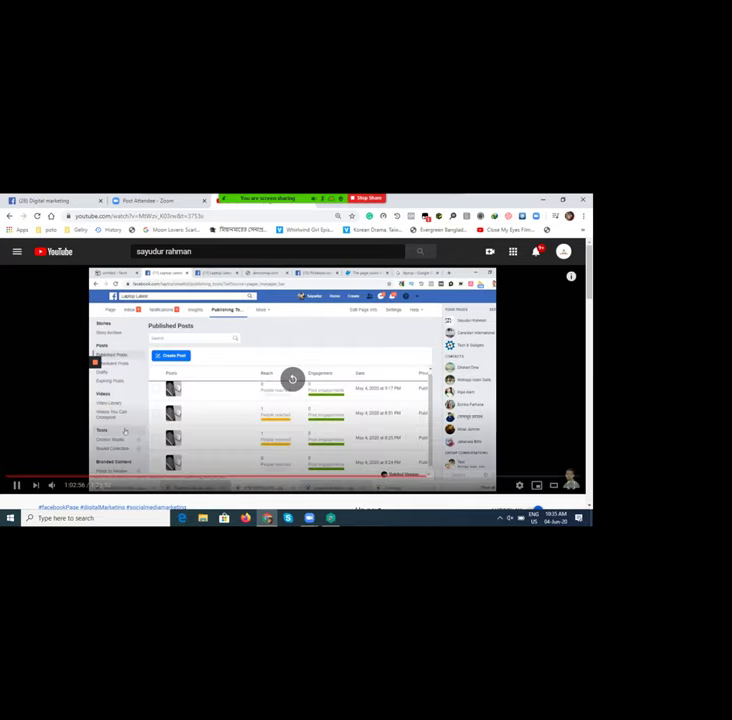
{"action": "key", "text": "Left"}
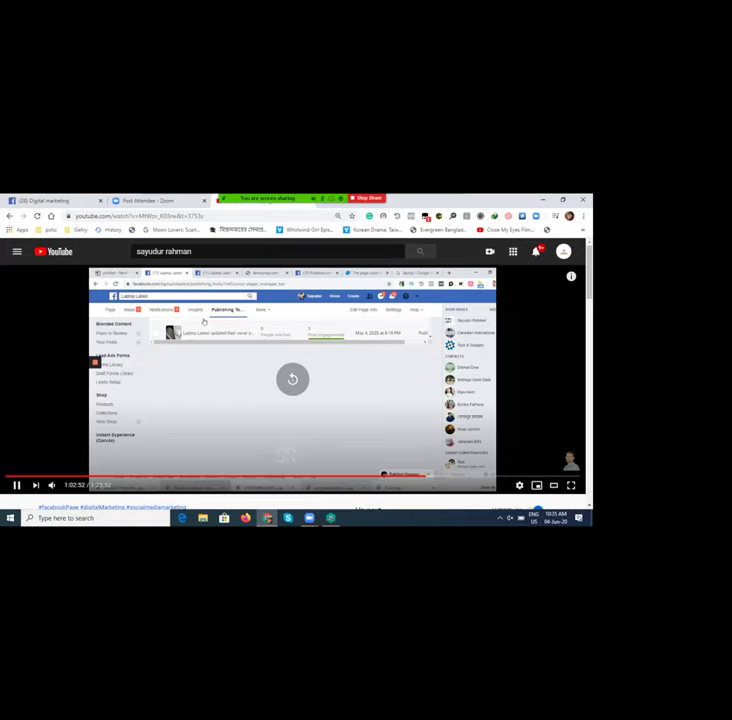
{"action": "key", "text": "Left"}
{"action": "key", "text": "Left"}
{"action": "key", "text": "Left"}
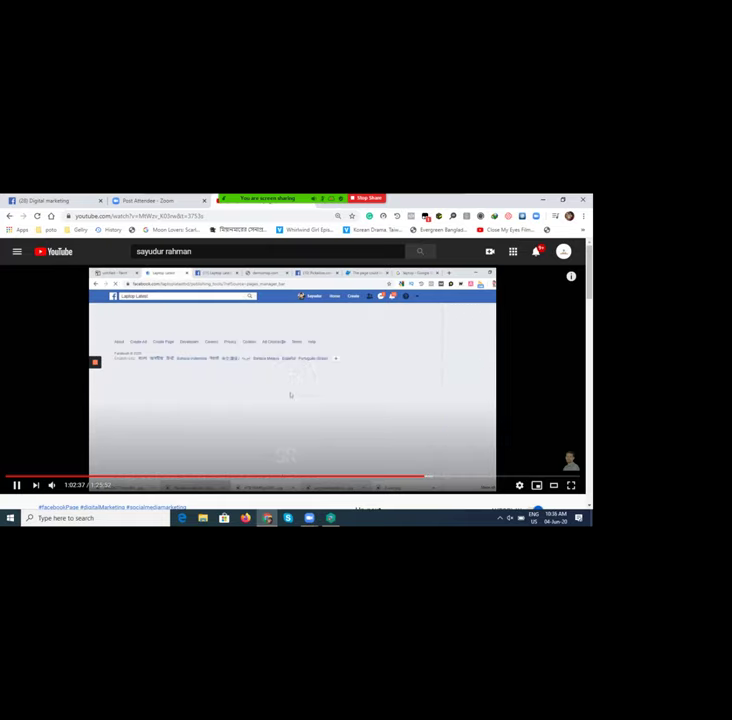
{"action": "key", "text": "Left"}
{"action": "key", "text": "Left"}
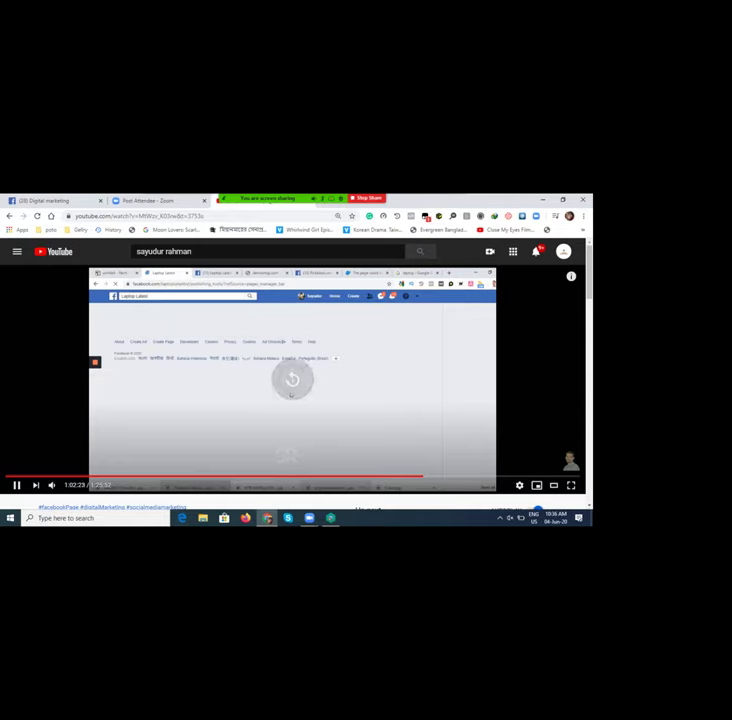
{"action": "key", "text": "Left"}
{"action": "key", "text": "Left"}
{"action": "key", "text": "space"}
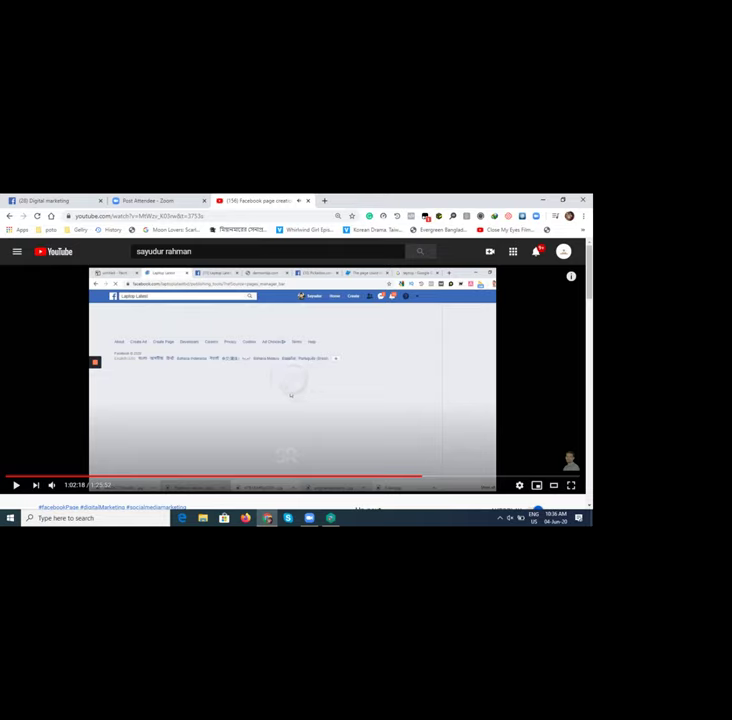
{"action": "key", "text": "Left"}
{"action": "left_click", "coordinate": [290, 395]}
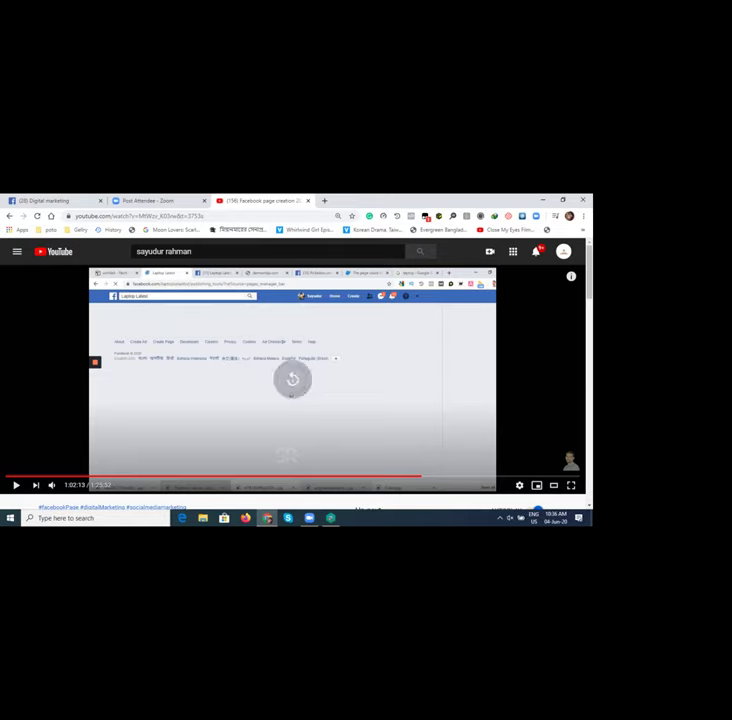
{"action": "key", "text": "Left"}
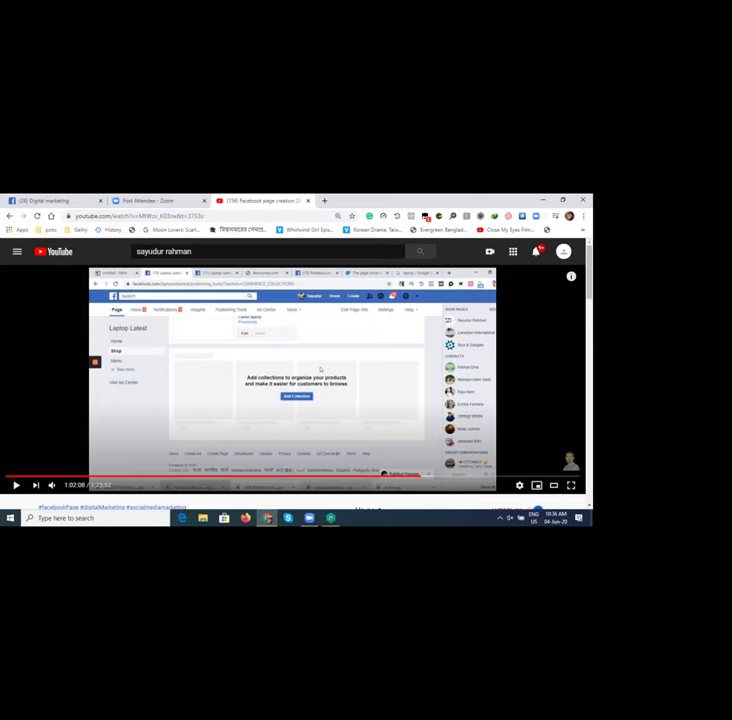
Step: Replay the tutorial from 1:01:34, then jump back to 1:01:13 and play the laptop shop section
{"action": "key", "text": "space"}
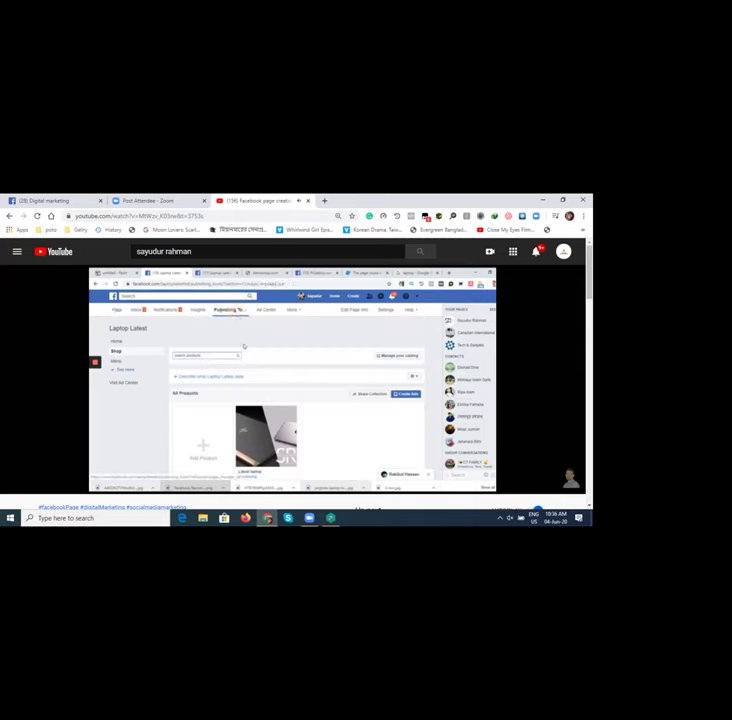
{"action": "key", "text": "space"}
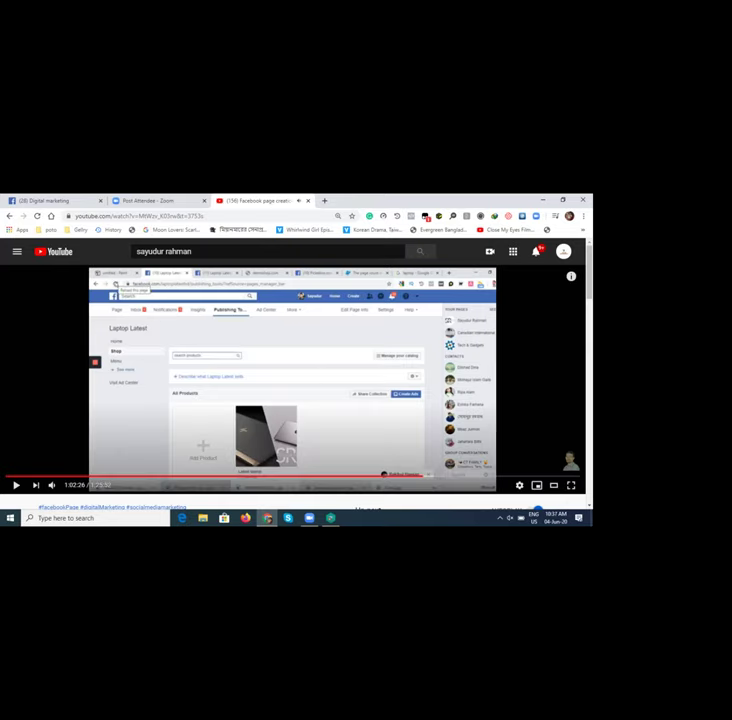
{"action": "left_click", "coordinate": [417, 476]}
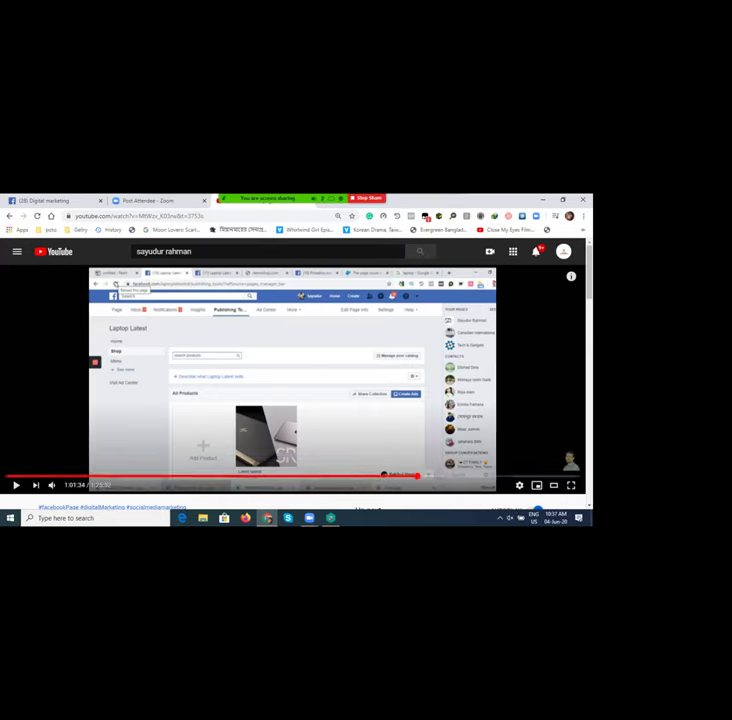
{"action": "key", "text": "space"}
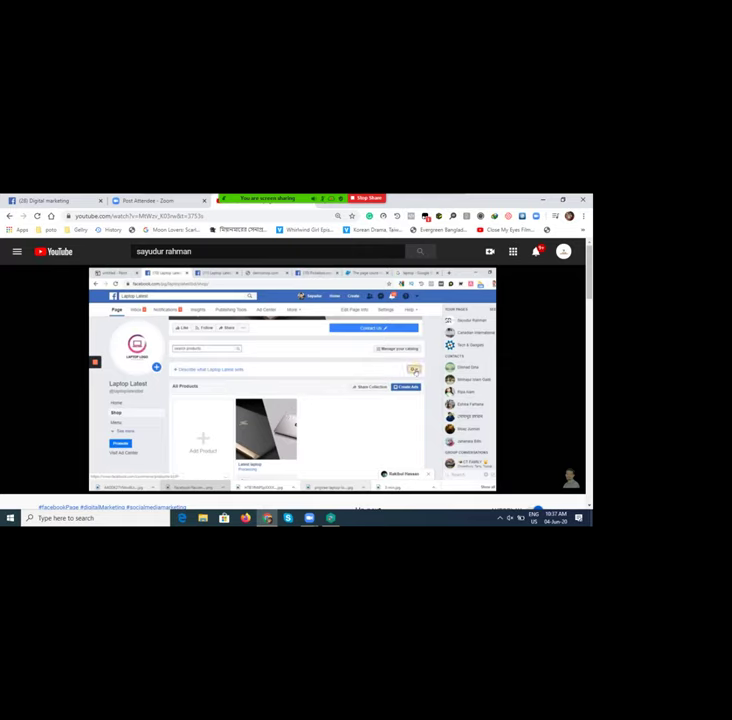
{"action": "key", "text": "space"}
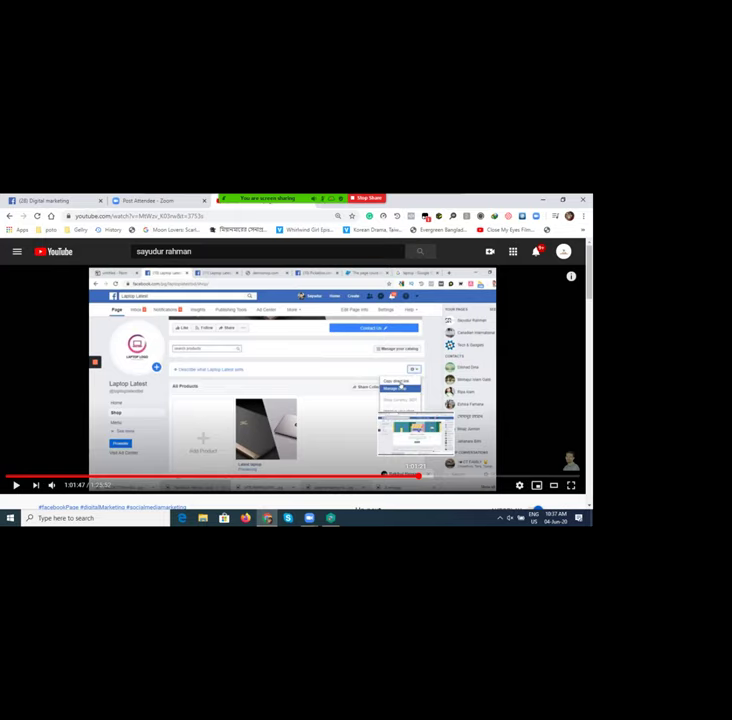
{"action": "left_click", "coordinate": [414, 476]}
{"action": "left_click", "coordinate": [331, 425]}
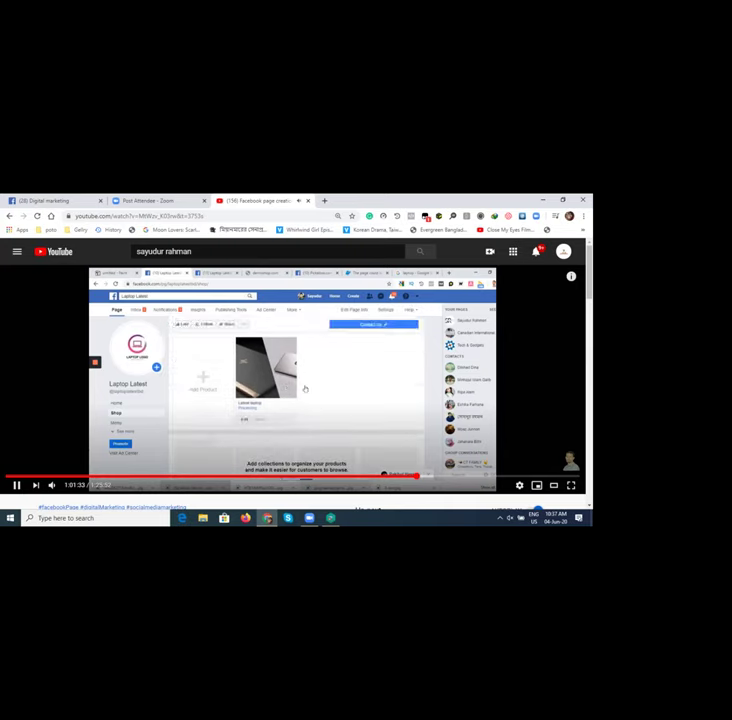
Step: Skip the masterclass ahead a few seconds and let it run to about 1:02:10
{"action": "key", "text": "Right"}
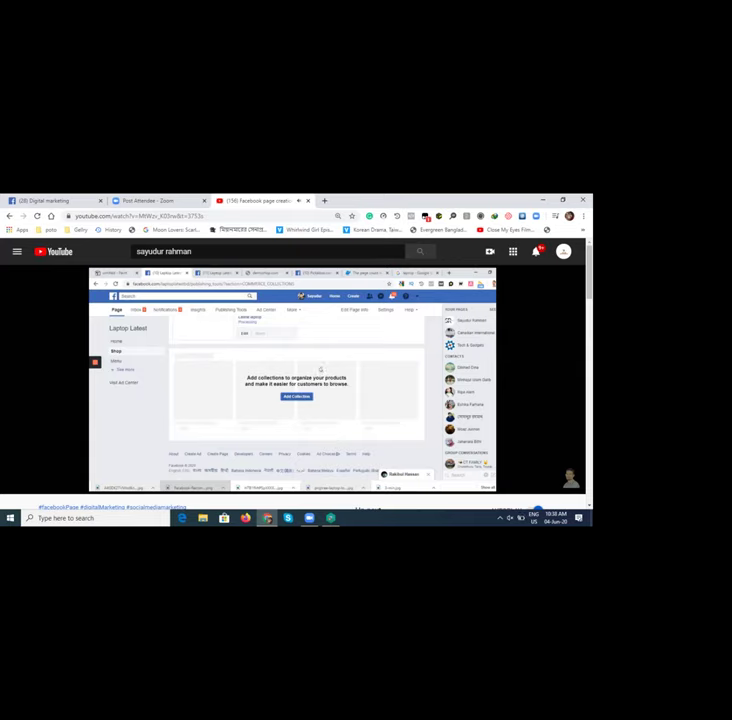
{"action": "mouse_move", "coordinate": [321, 401]}
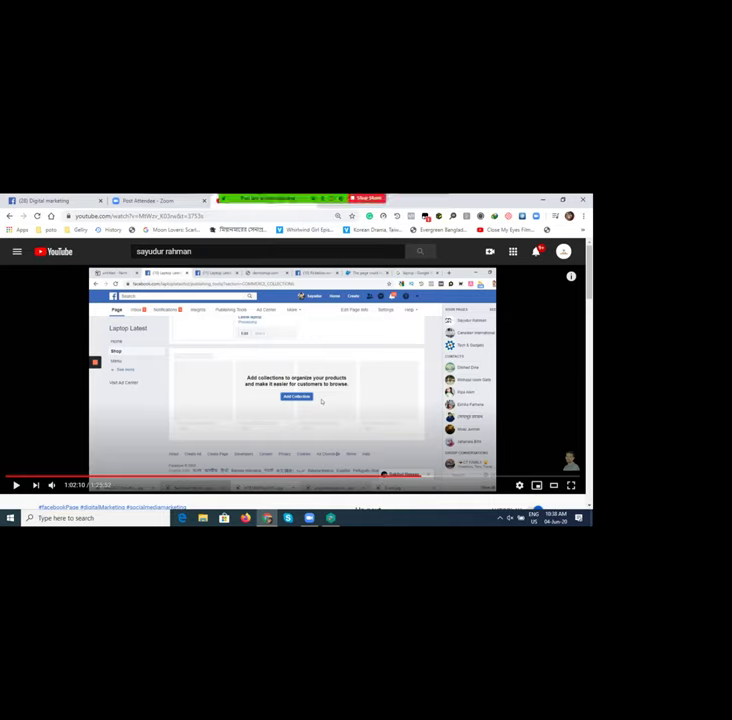
Step: Rewind the masterclass to 1:01:50 and resume playback of the Page Shop section
{"action": "key", "text": "Left"}
{"action": "key", "text": "Left"}
{"action": "key", "text": "Left"}
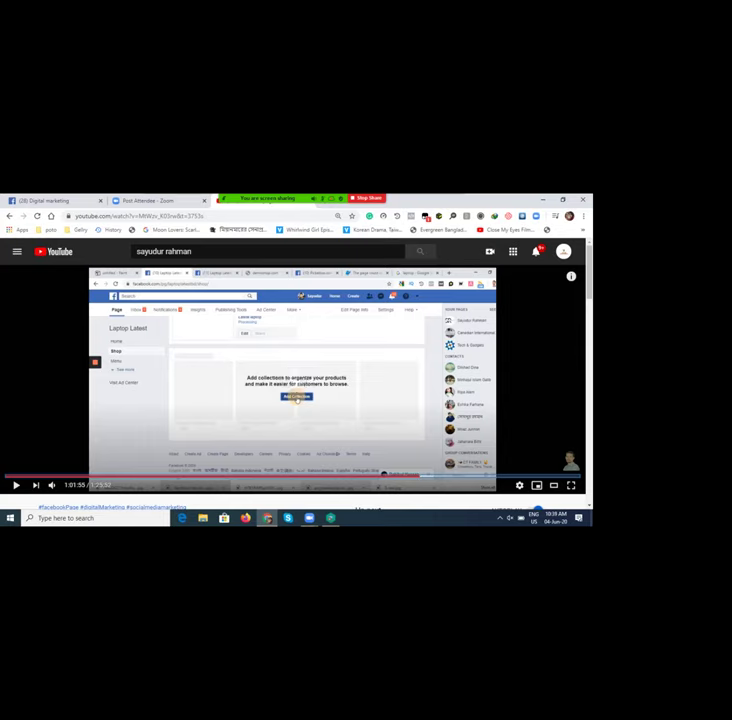
{"action": "key", "text": "Left"}
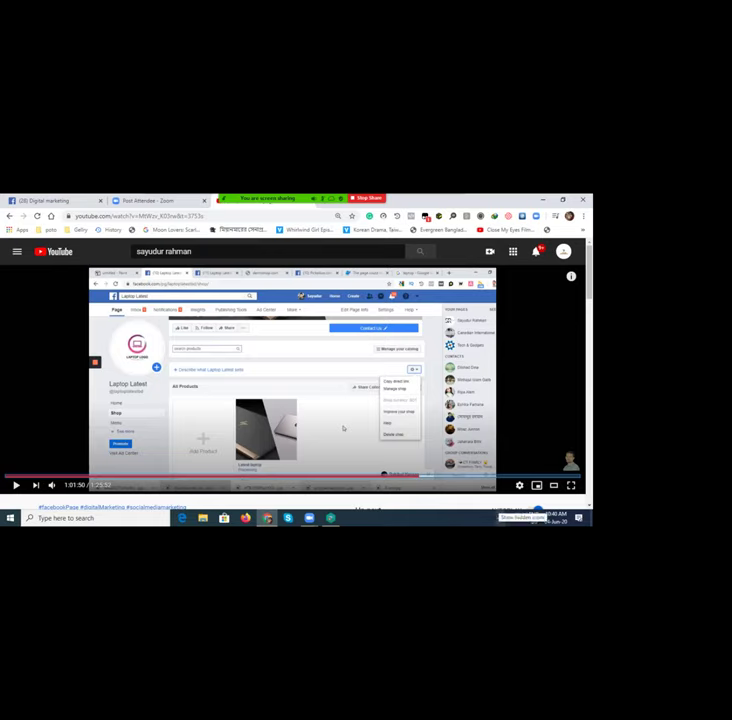
{"action": "key", "text": "space"}
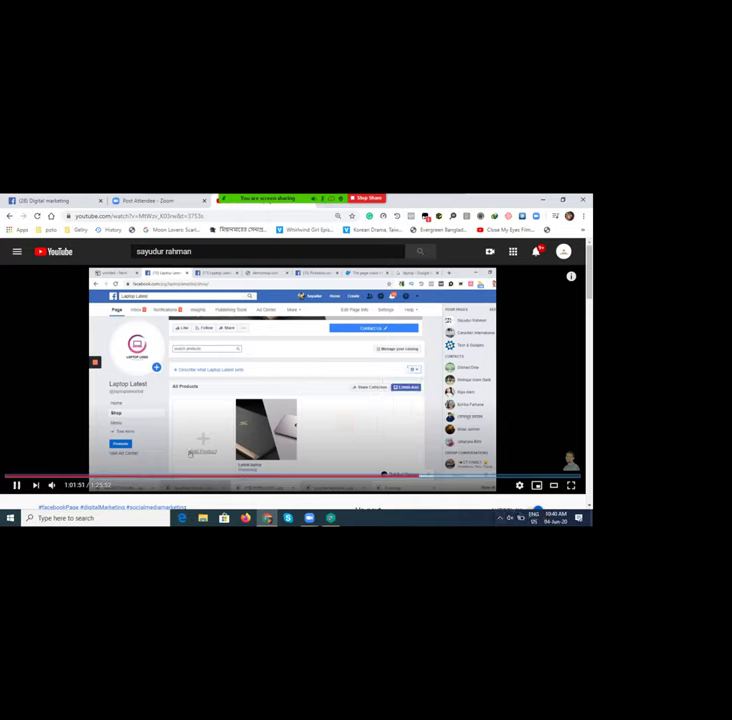
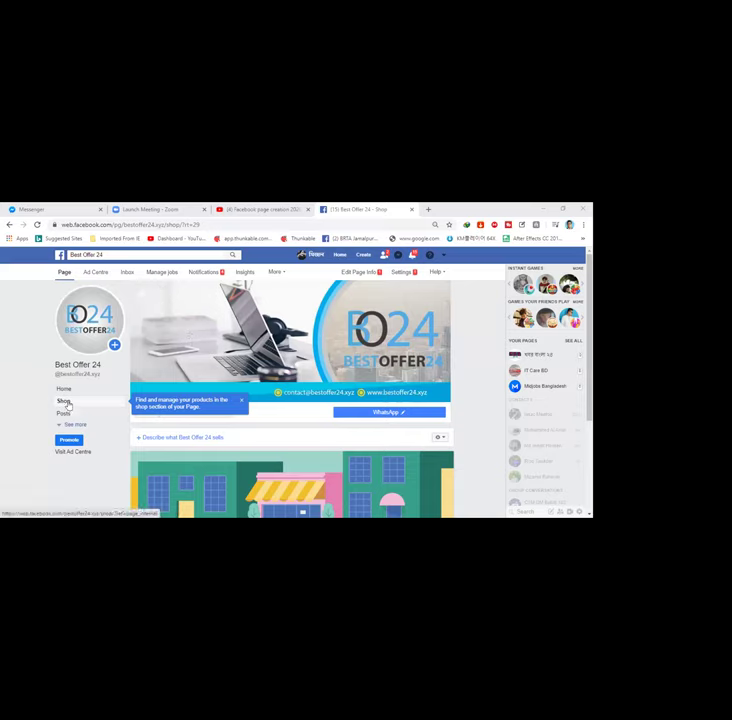
Step: Close the 'Find and manage your products' tip on the empty Best Offer 24 shop page
{"action": "scroll", "coordinate": [200, 425], "scroll_direction": "down", "scroll_amount": 3}
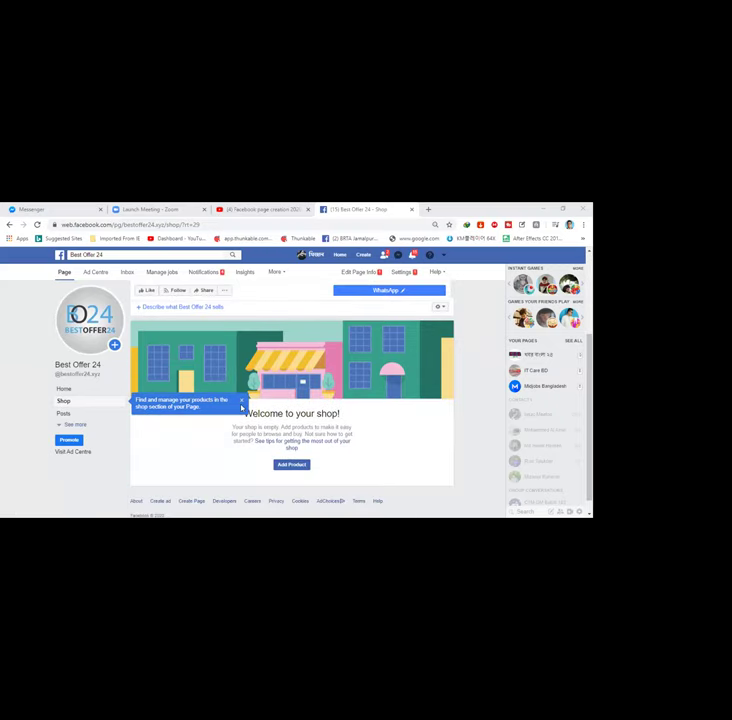
{"action": "left_click", "coordinate": [241, 401]}
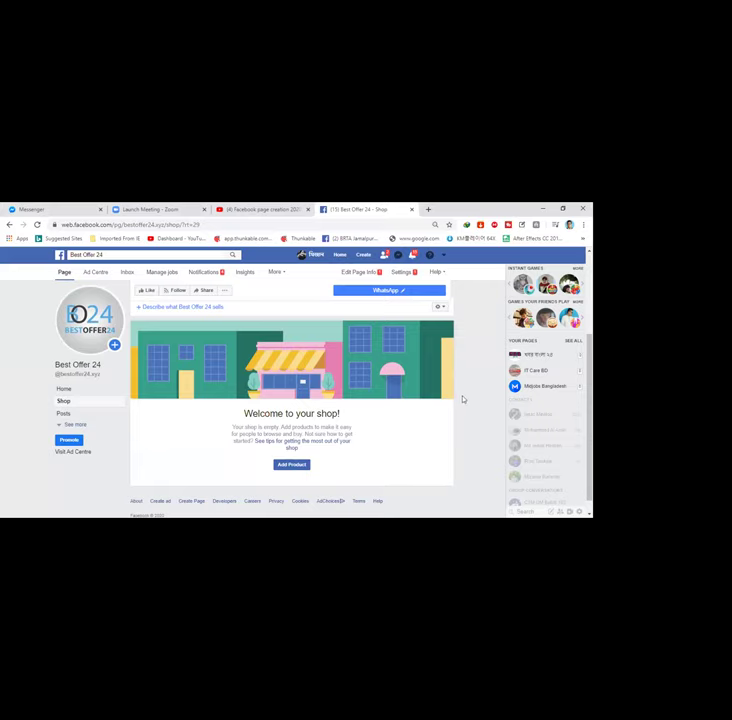
{"action": "scroll", "coordinate": [487, 387], "scroll_direction": "up", "scroll_amount": 3}
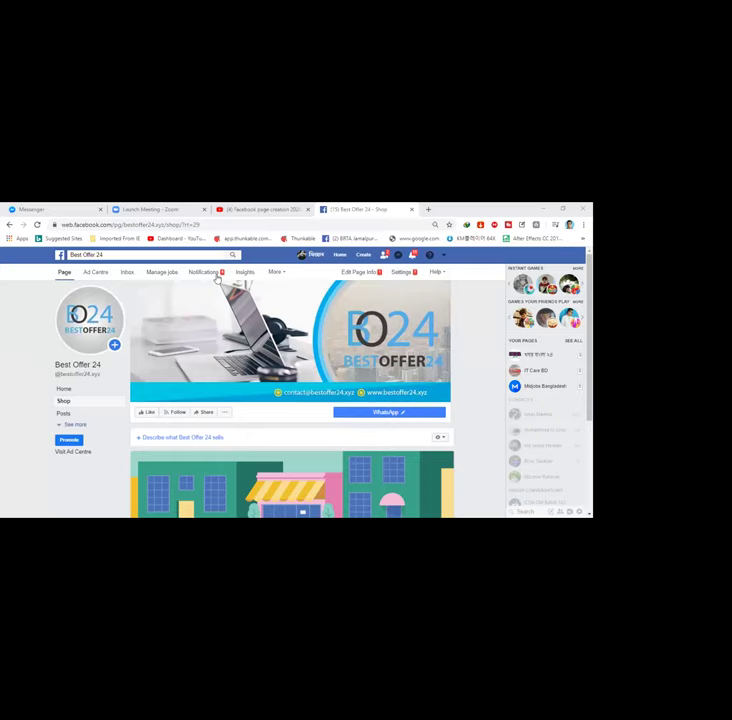
{"action": "scroll", "coordinate": [293, 467], "scroll_direction": "down", "scroll_amount": 3}
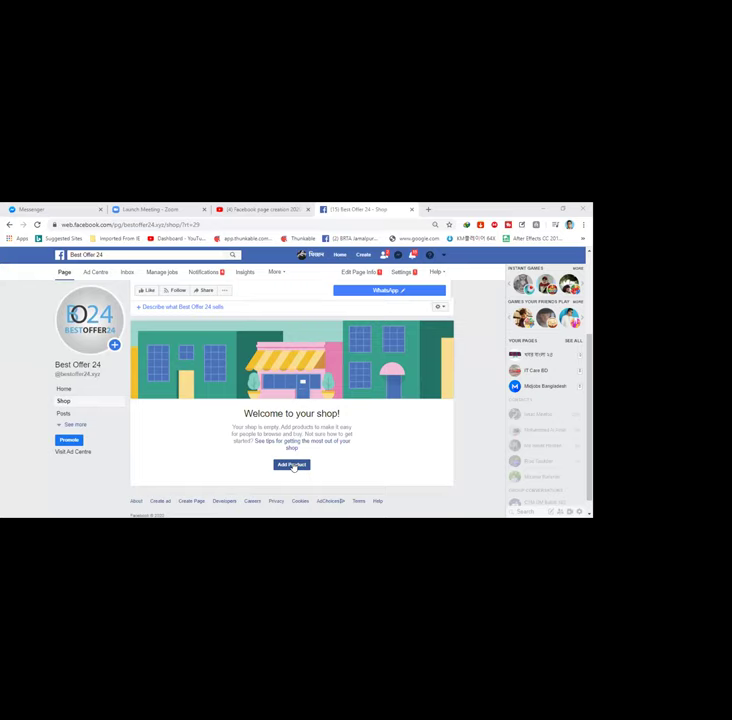
Step: Add a new shop product and upload Screenshot (6).png as its product photo
{"action": "left_click", "coordinate": [293, 465]}
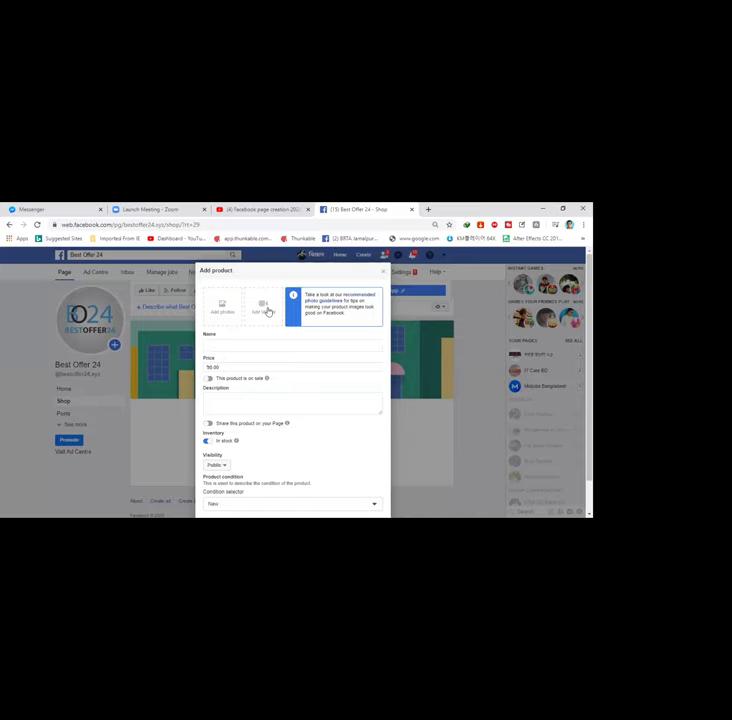
{"action": "left_click", "coordinate": [229, 314]}
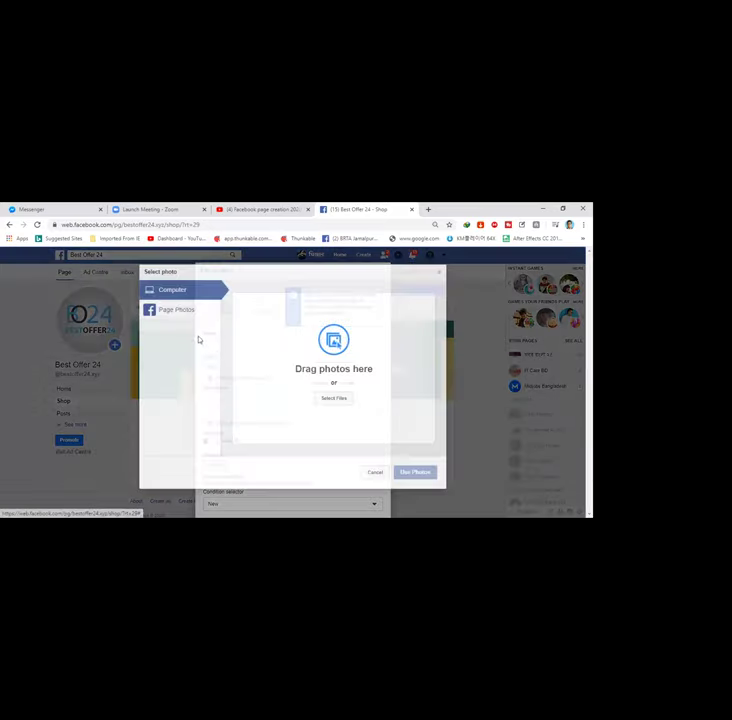
{"action": "left_click", "coordinate": [334, 398]}
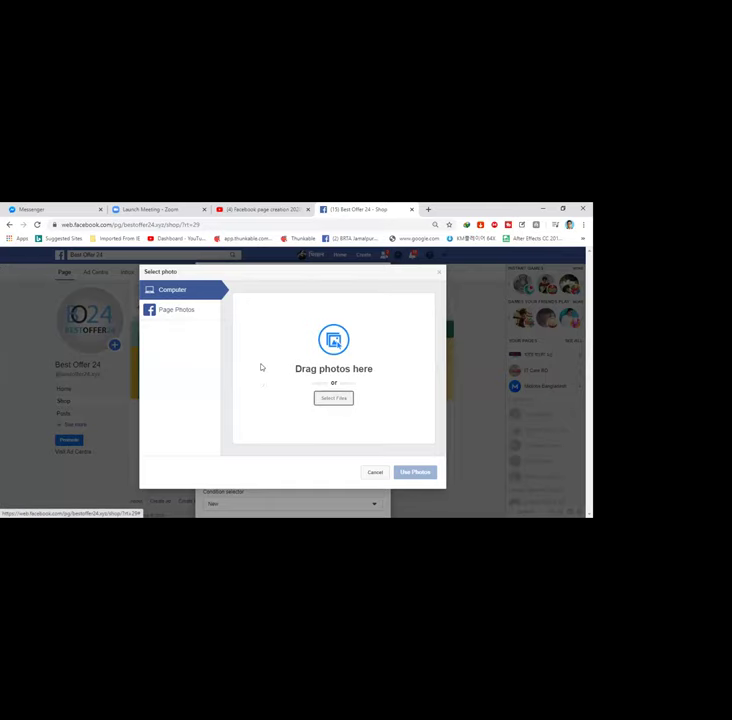
{"action": "left_click", "coordinate": [152, 340]}
{"action": "key", "text": "Return"}
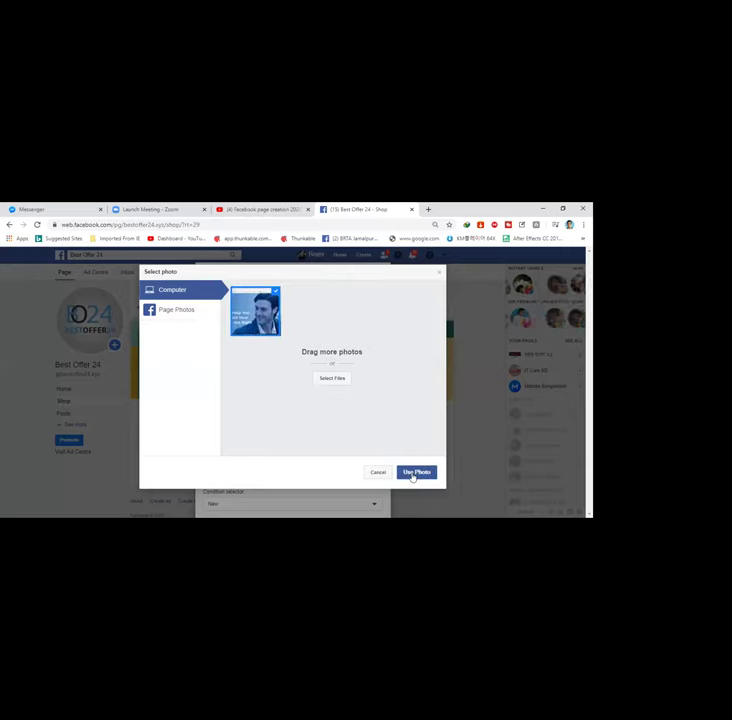
{"action": "left_click", "coordinate": [413, 477]}
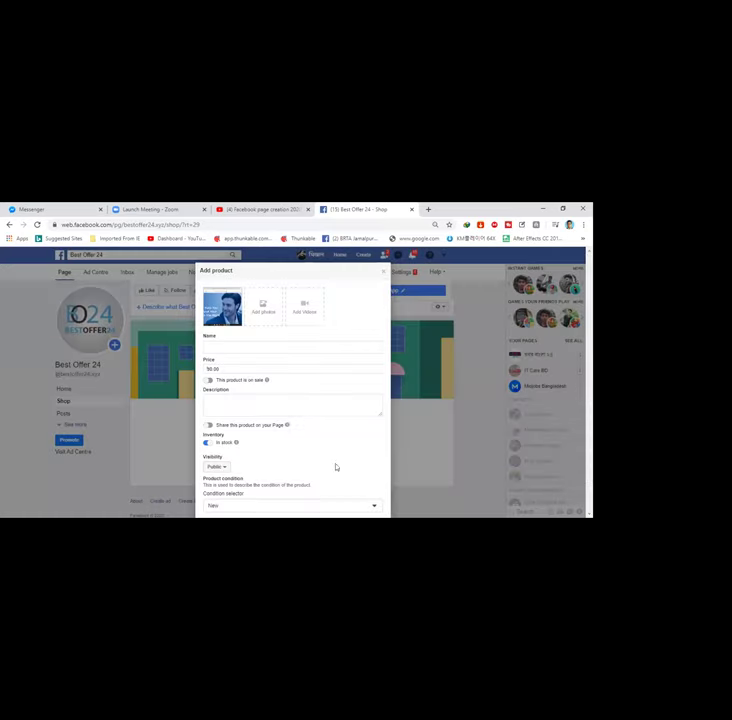
Step: Enter 'demo' as the new product's name in the Add product form
{"action": "left_click", "coordinate": [220, 347]}
{"action": "type", "text": "remo"}
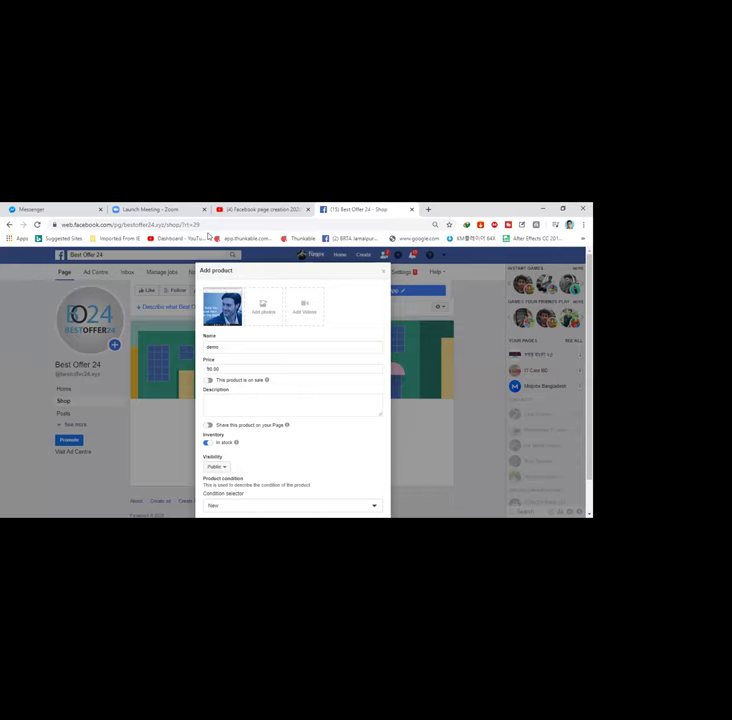
{"action": "mouse_move", "coordinate": [238, 308]}
{"action": "left_click", "coordinate": [221, 399]}
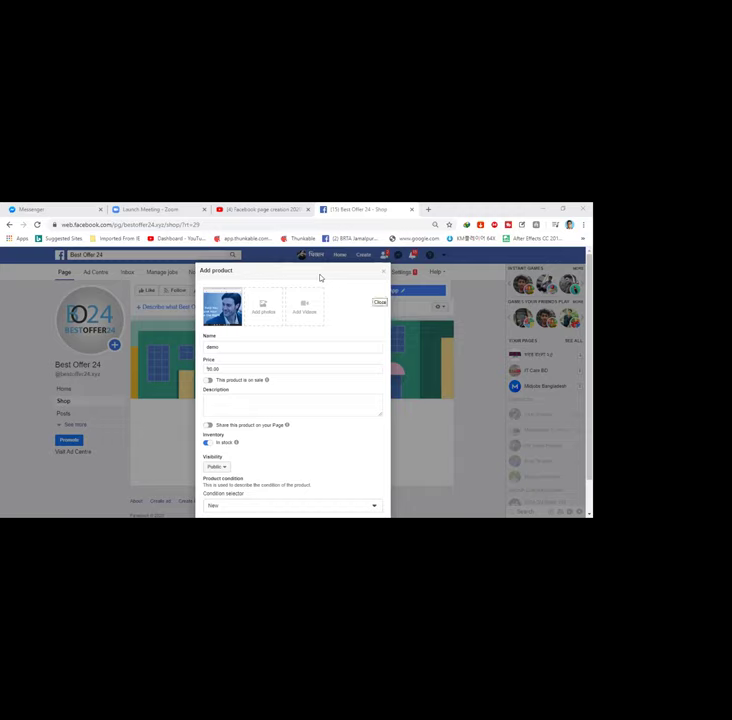
{"action": "mouse_move", "coordinate": [240, 318]}
Step: Rename the product to 'mobile' and give it the description 'smooth'
{"action": "double_click", "coordinate": [229, 347]}
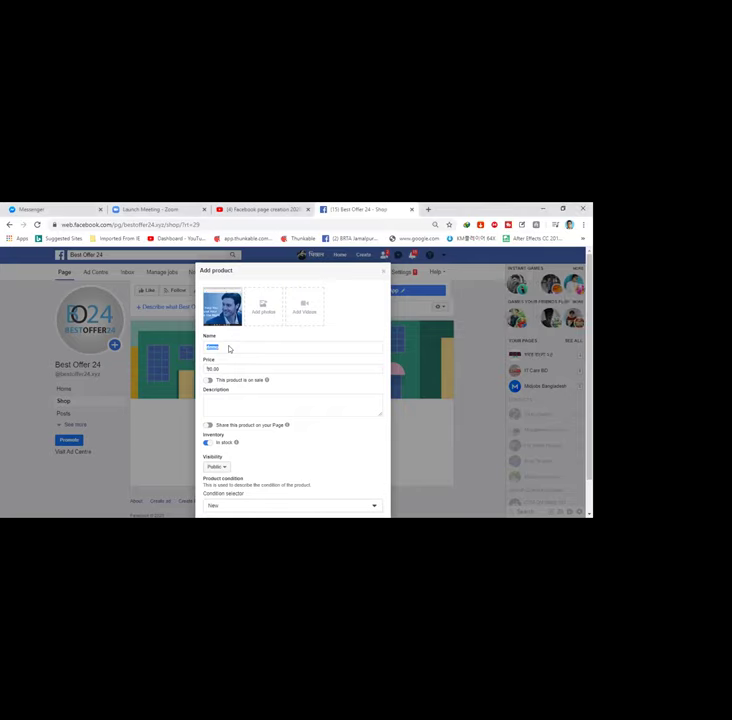
{"action": "type", "text": "mo"}
{"action": "type", "text": "bile"}
{"action": "type", "text": "smooth"}
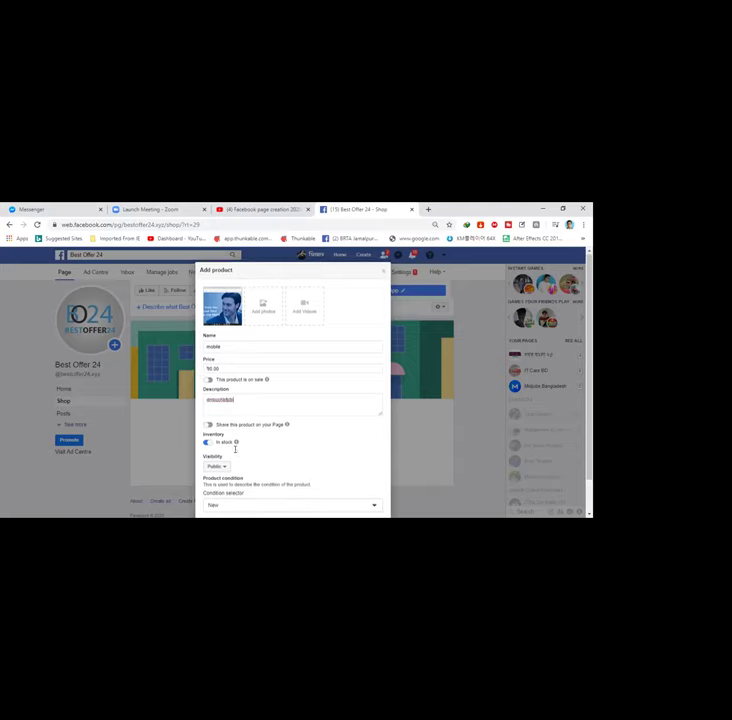
{"action": "scroll", "coordinate": [260, 467], "scroll_direction": "down", "scroll_amount": 1}
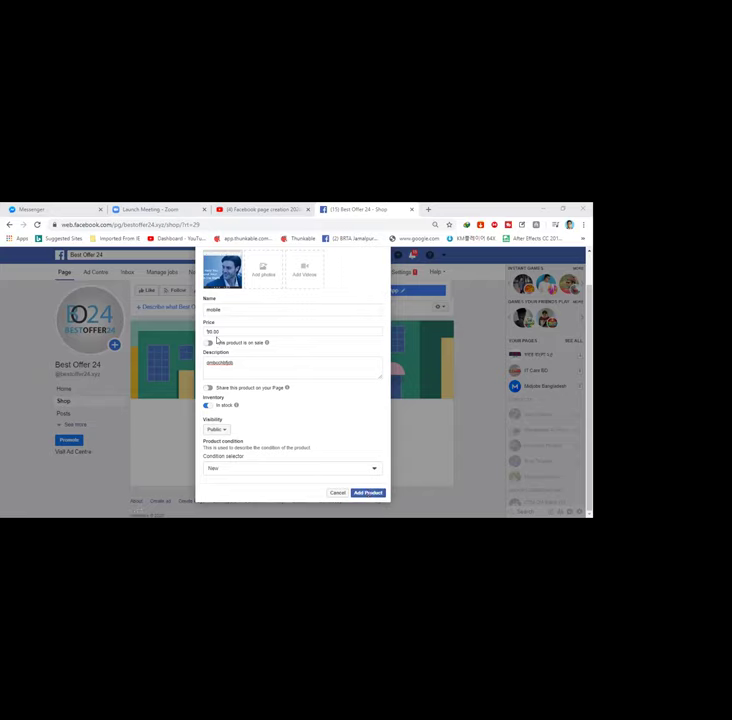
Step: Set price 2000 with an on-sale price of 150, share on the Page, and submit
{"action": "left_click", "coordinate": [209, 331]}
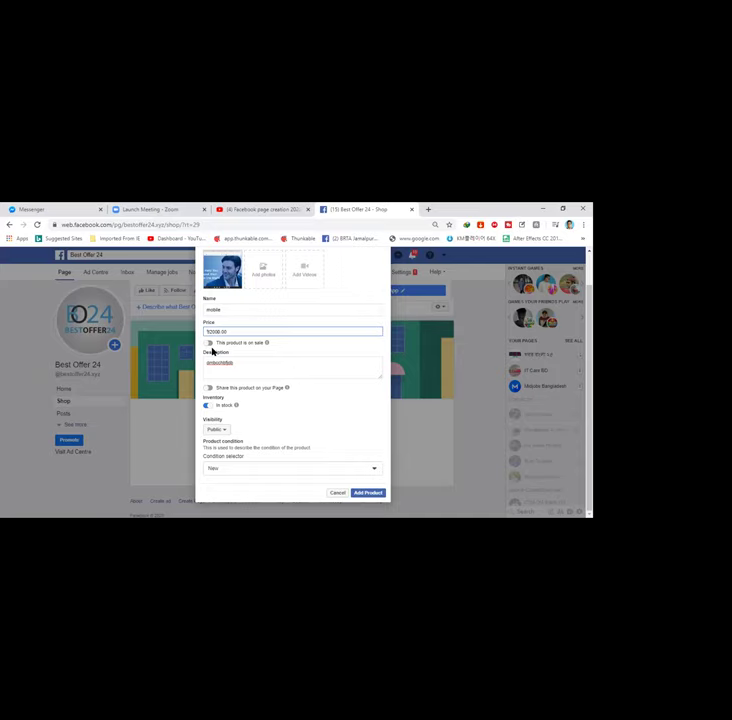
{"action": "left_click", "coordinate": [208, 343]}
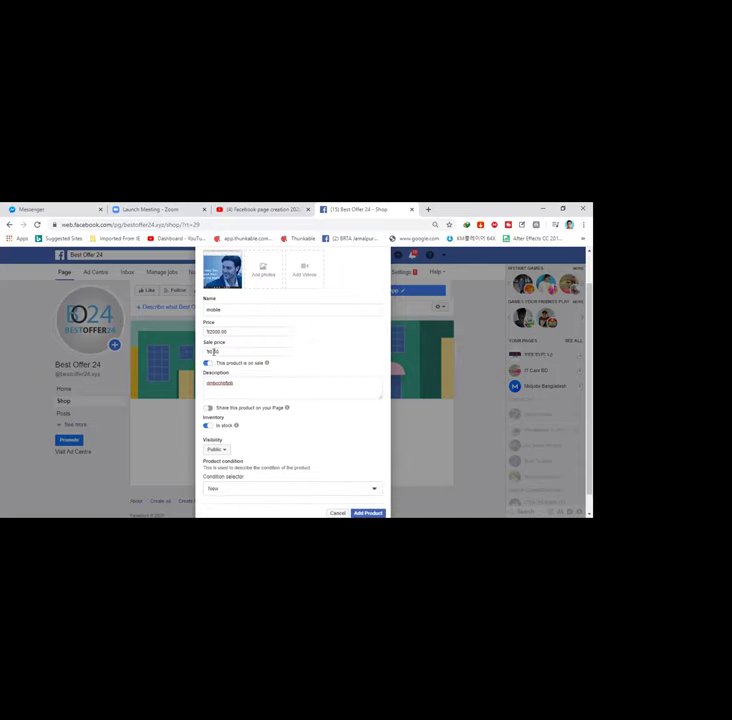
{"action": "left_click", "coordinate": [209, 352]}
{"action": "left_click", "coordinate": [208, 410]}
{"action": "left_click", "coordinate": [208, 410]}
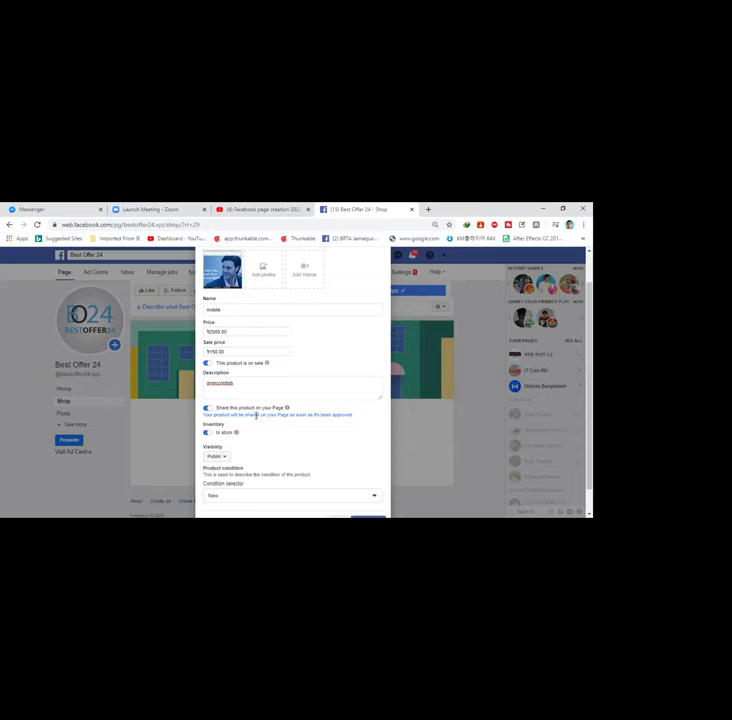
{"action": "scroll", "coordinate": [255, 418], "scroll_direction": "down", "scroll_amount": 1}
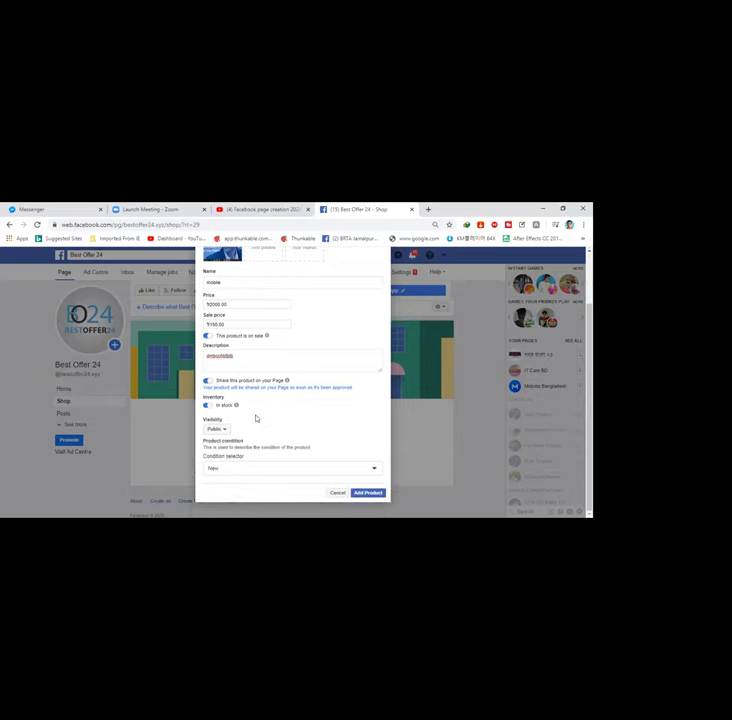
{"action": "left_click", "coordinate": [368, 493]}
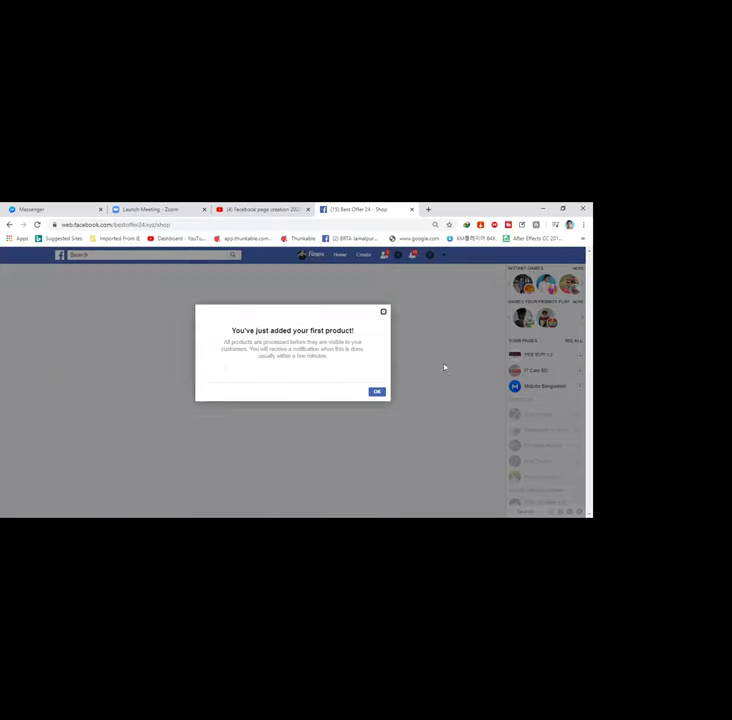
Step: Dismiss the first-product notice and find 'mobile' at 150.00 under All products
{"action": "left_click", "coordinate": [376, 393]}
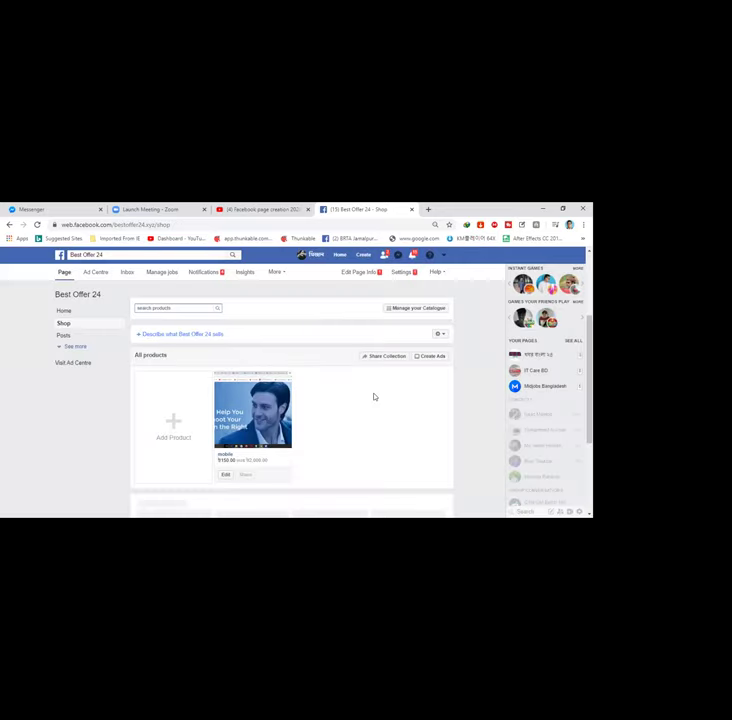
{"action": "scroll", "coordinate": [304, 415], "scroll_direction": "up", "scroll_amount": 1}
{"action": "scroll", "coordinate": [304, 415], "scroll_direction": "down", "scroll_amount": 2}
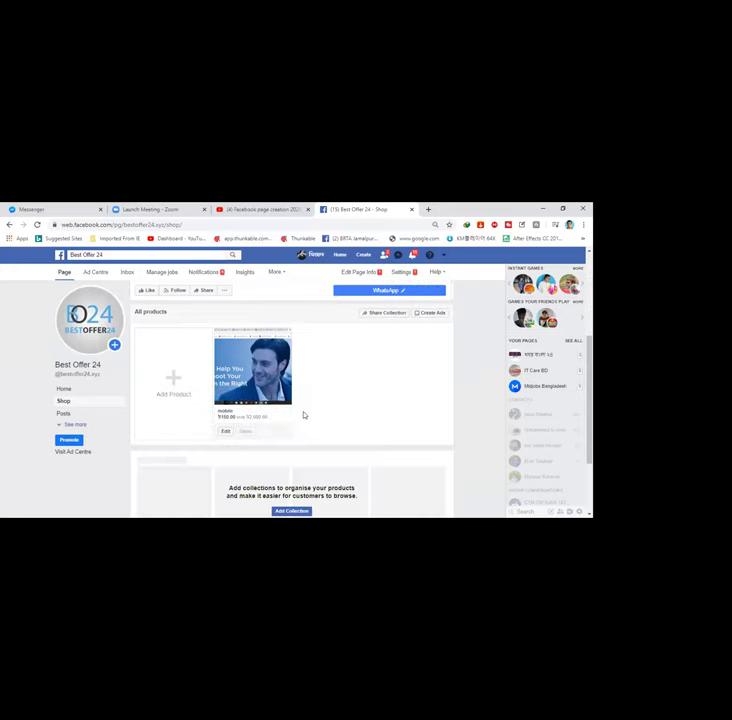
{"action": "scroll", "coordinate": [304, 415], "scroll_direction": "up", "scroll_amount": 2}
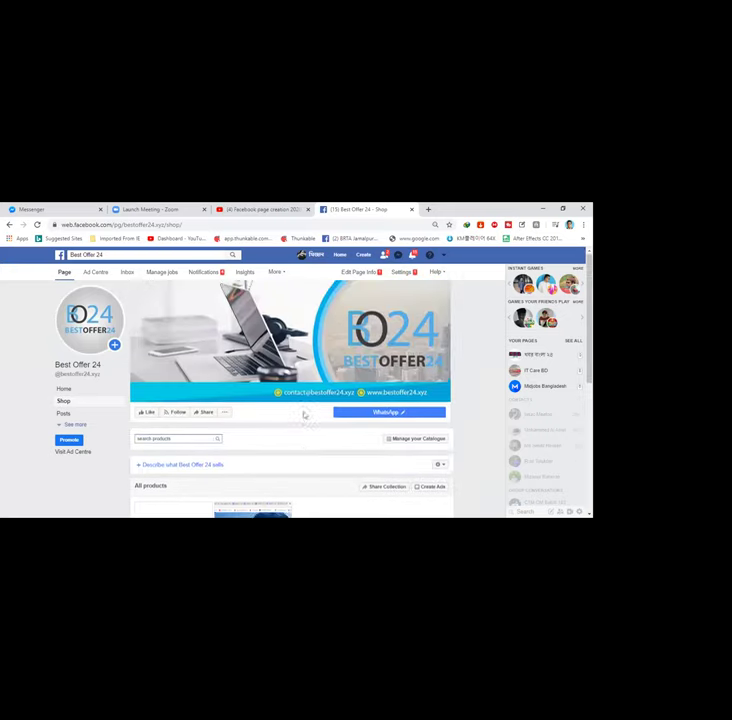
{"action": "scroll", "coordinate": [304, 415], "scroll_direction": "down", "scroll_amount": 1}
{"action": "scroll", "coordinate": [304, 415], "scroll_direction": "down", "scroll_amount": 2}
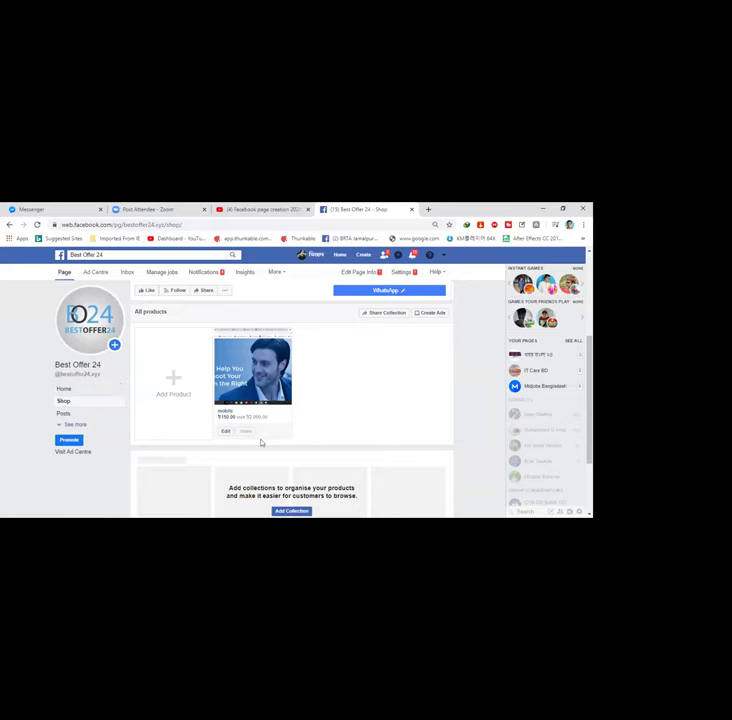
Step: Open the Page's Messaging settings and review its Messenger link, greeting and automated responses
{"action": "left_click", "coordinate": [402, 273]}
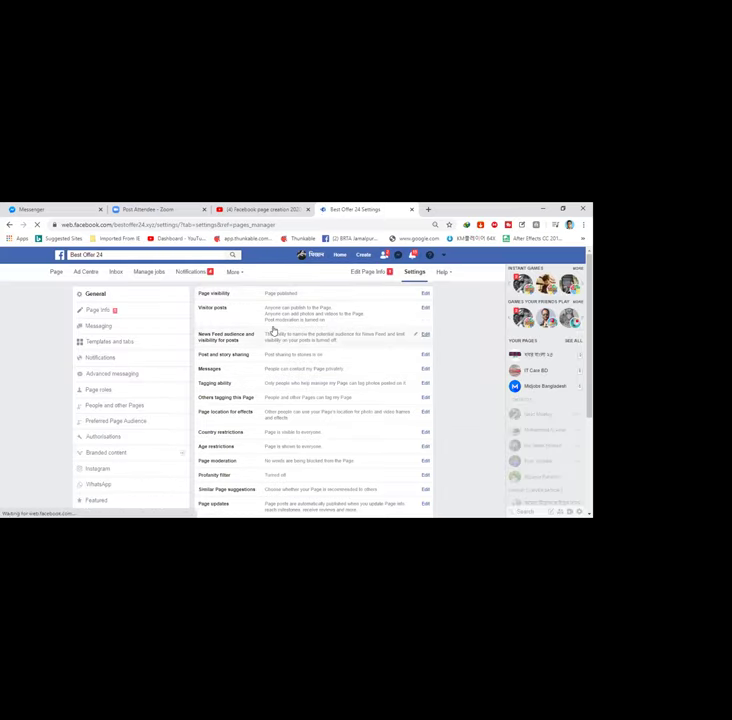
{"action": "left_click", "coordinate": [124, 327]}
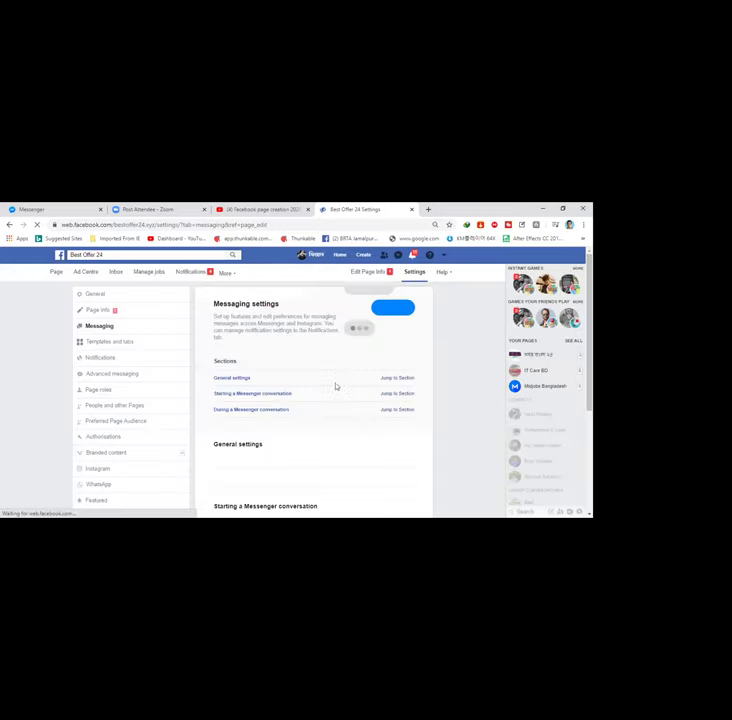
{"action": "scroll", "coordinate": [336, 387], "scroll_direction": "down", "scroll_amount": 1}
{"action": "scroll", "coordinate": [336, 387], "scroll_direction": "down", "scroll_amount": 1}
{"action": "scroll", "coordinate": [336, 386], "scroll_direction": "down", "scroll_amount": 1}
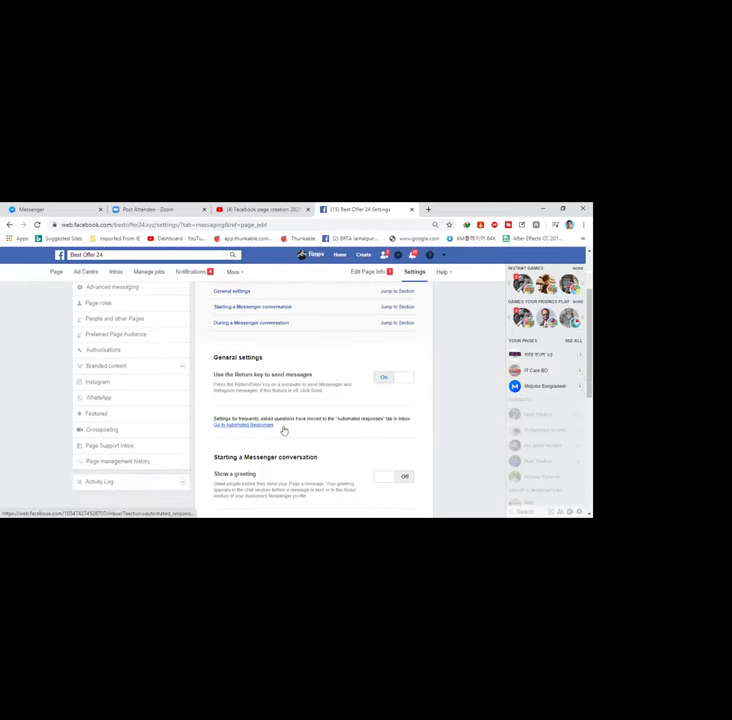
{"action": "scroll", "coordinate": [289, 430], "scroll_direction": "down", "scroll_amount": 4}
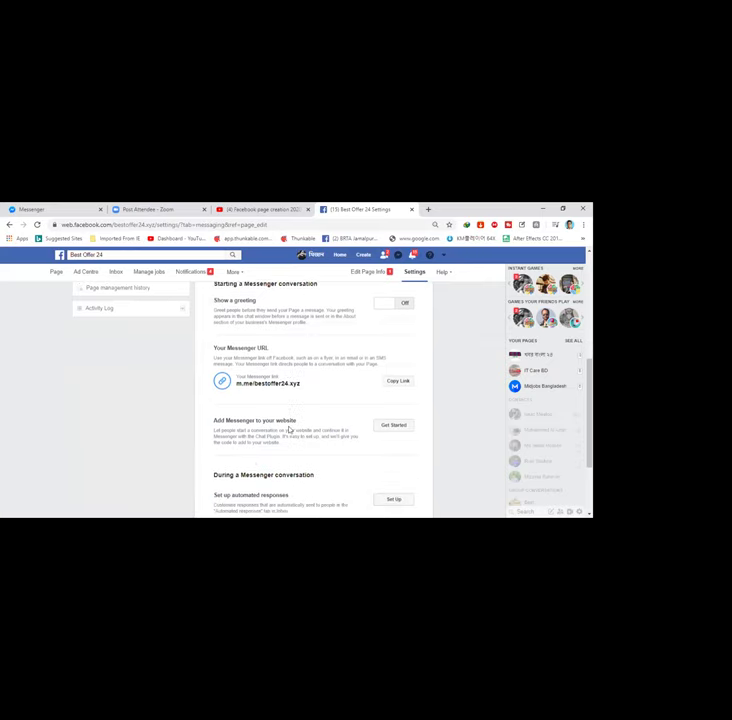
{"action": "scroll", "coordinate": [289, 430], "scroll_direction": "down", "scroll_amount": 2}
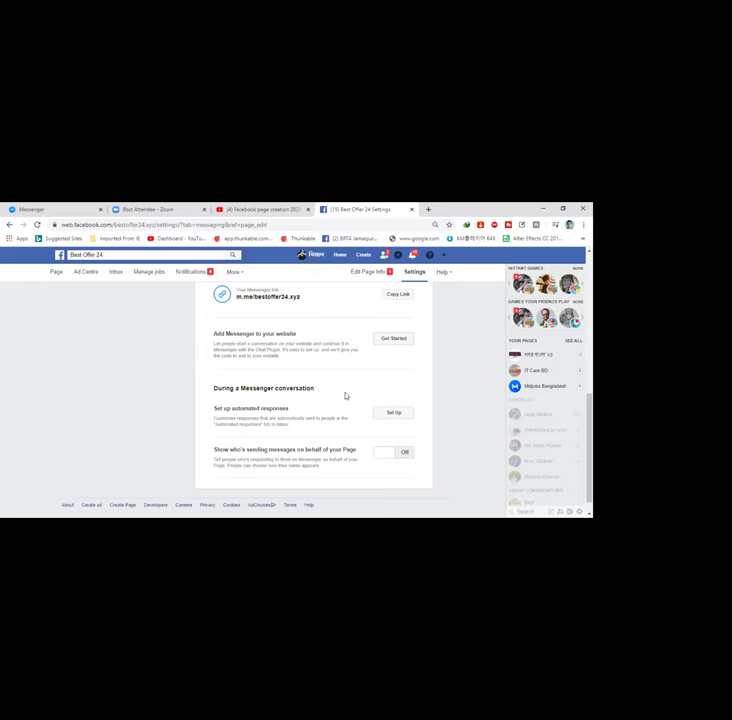
{"action": "scroll", "coordinate": [345, 396], "scroll_direction": "up", "scroll_amount": 1}
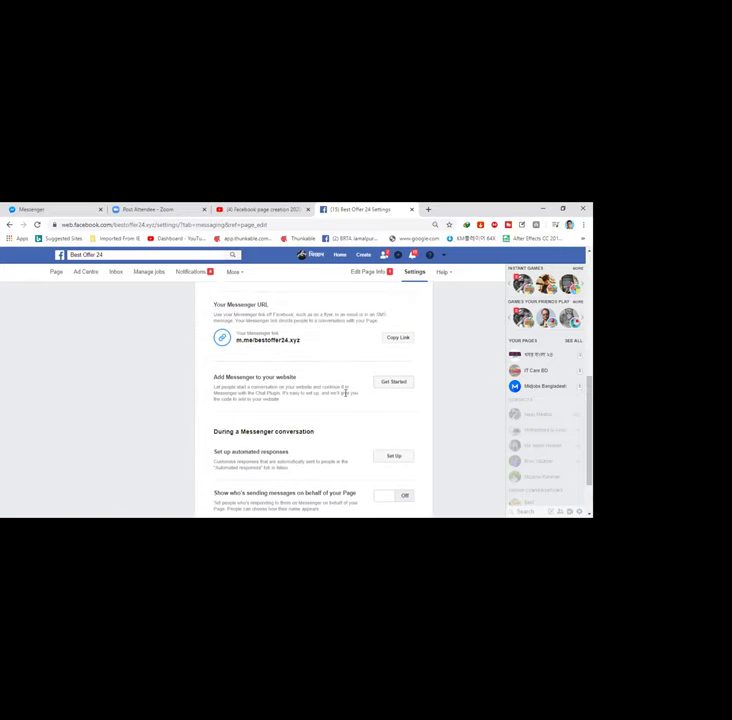
{"action": "scroll", "coordinate": [345, 393], "scroll_direction": "up", "scroll_amount": 1}
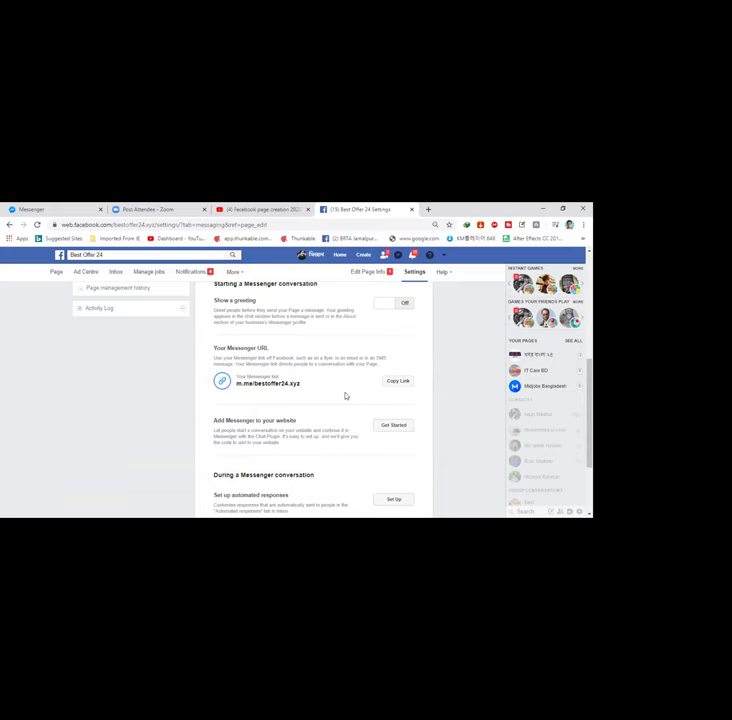
{"action": "scroll", "coordinate": [284, 346], "scroll_direction": "up", "scroll_amount": 2}
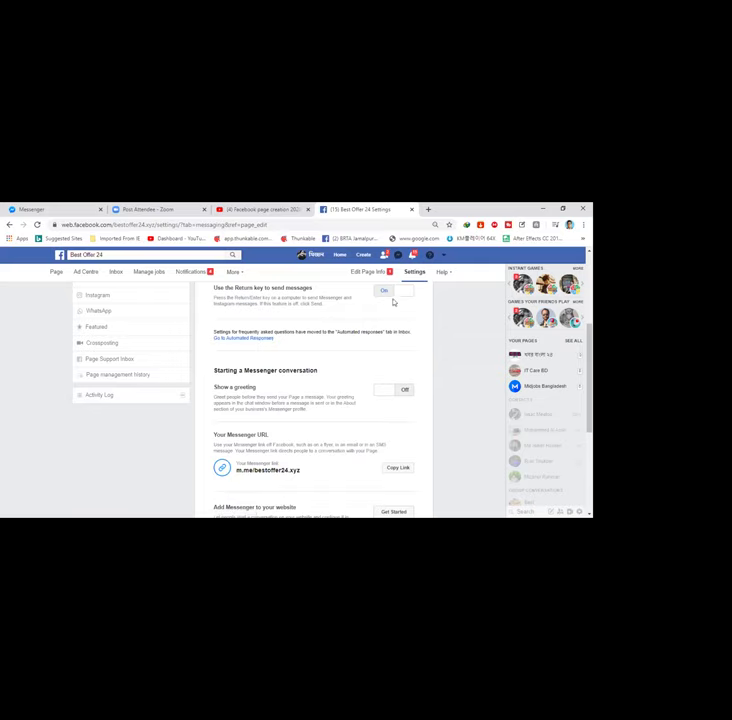
Step: Go back from settings to the Best Offer 24 Shop section listing the 'mobile' product
{"action": "left_click", "coordinate": [58, 277]}
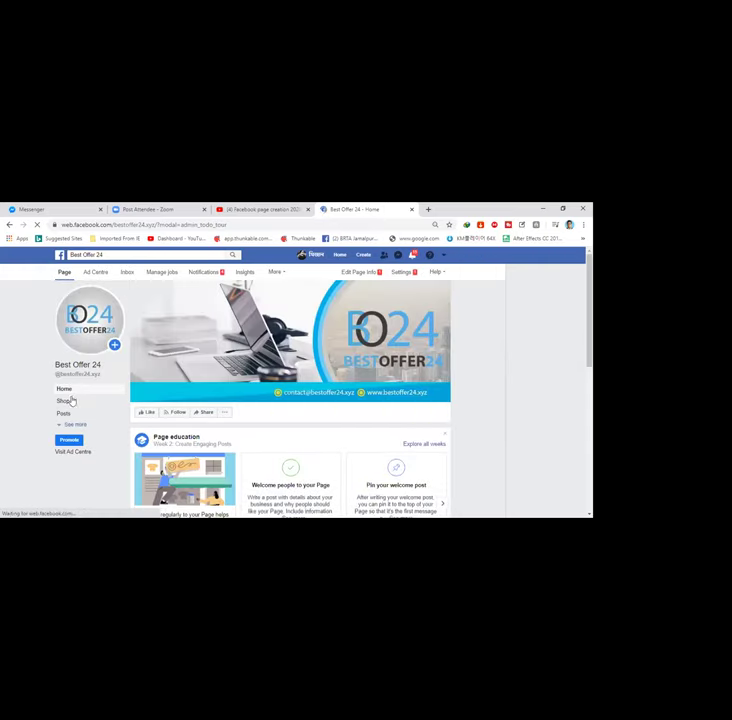
{"action": "left_click", "coordinate": [68, 400]}
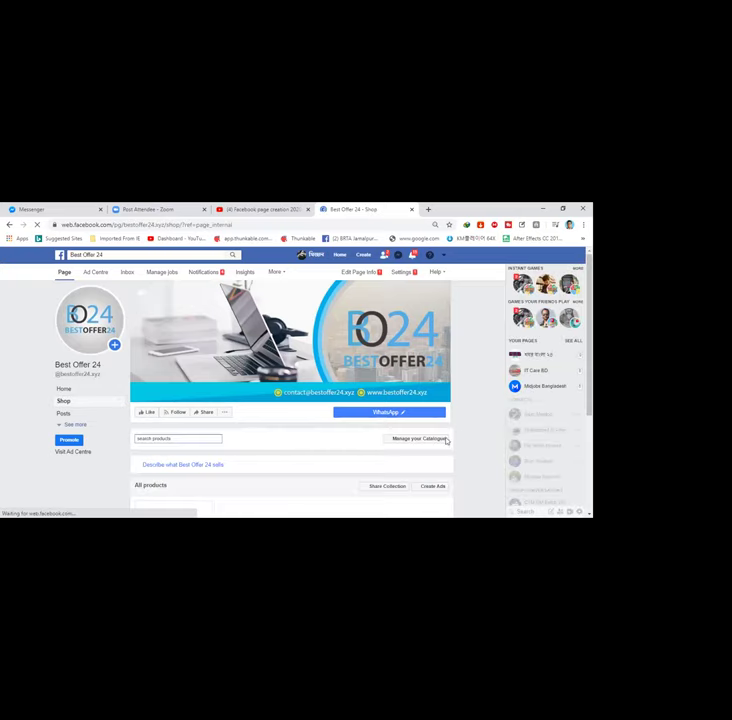
{"action": "scroll", "coordinate": [431, 451], "scroll_direction": "down", "scroll_amount": 2}
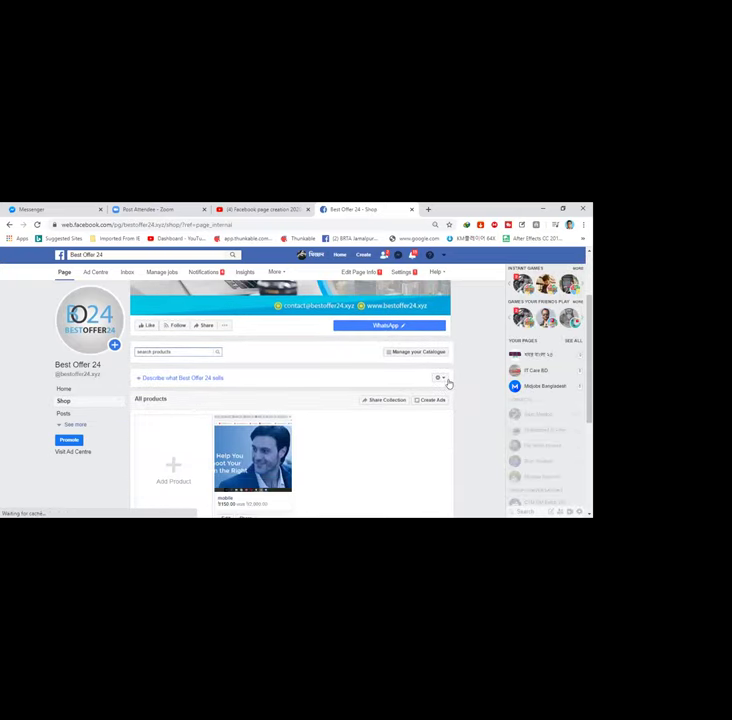
Step: Delete the Best Offer 24 shop from its gear menu and reload the Page
{"action": "left_click", "coordinate": [440, 378]}
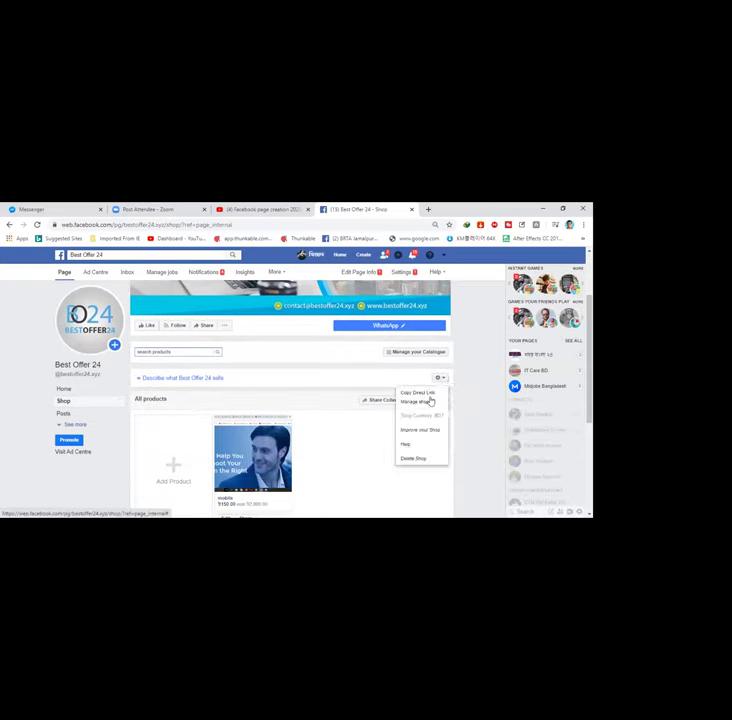
{"action": "left_click", "coordinate": [415, 461]}
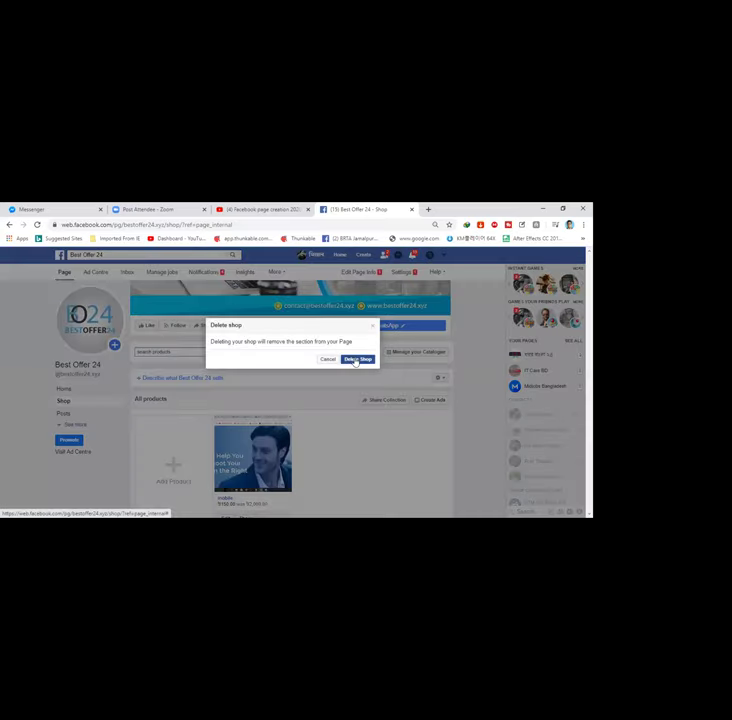
{"action": "left_click", "coordinate": [357, 360]}
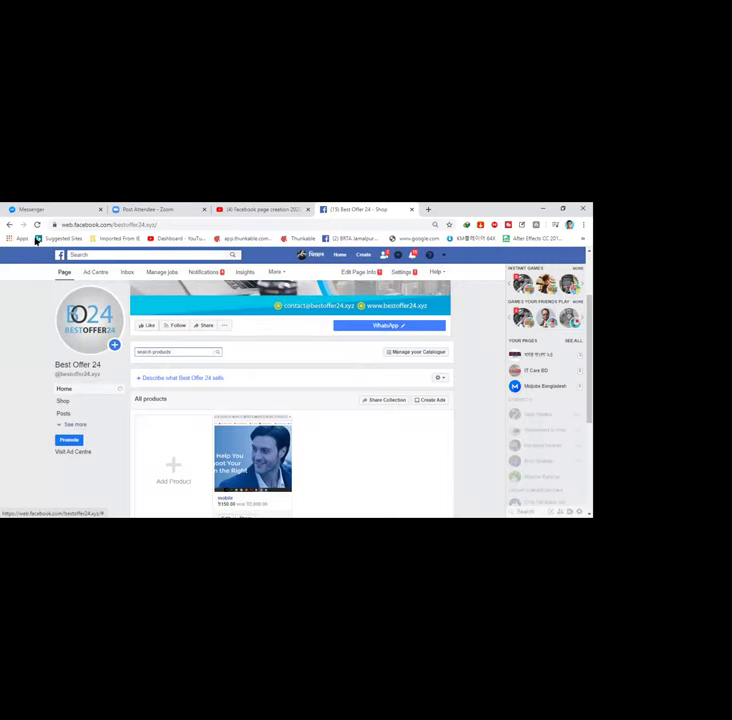
{"action": "left_click", "coordinate": [36, 225]}
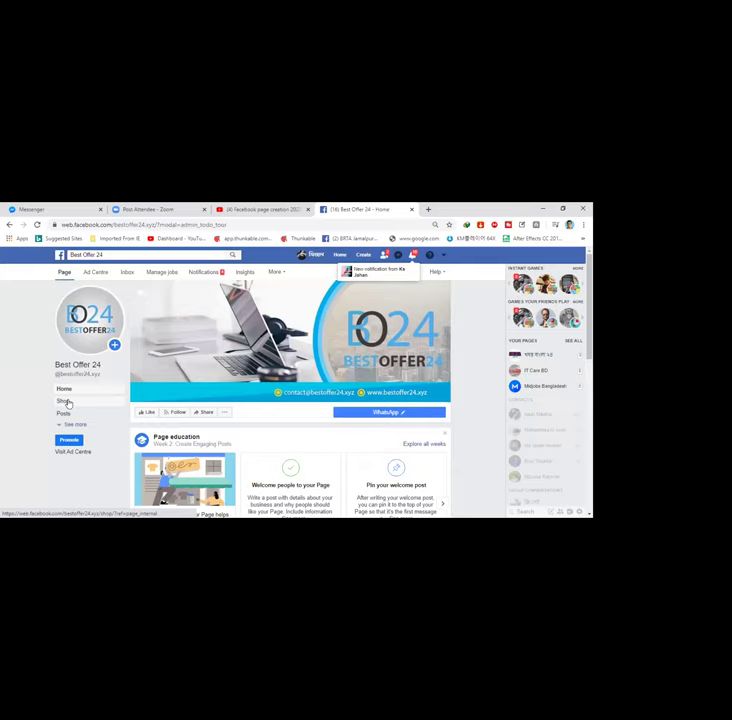
Step: Open the Shop section to bring up the 'Set up your shop section' terms dialog
{"action": "left_click", "coordinate": [66, 401]}
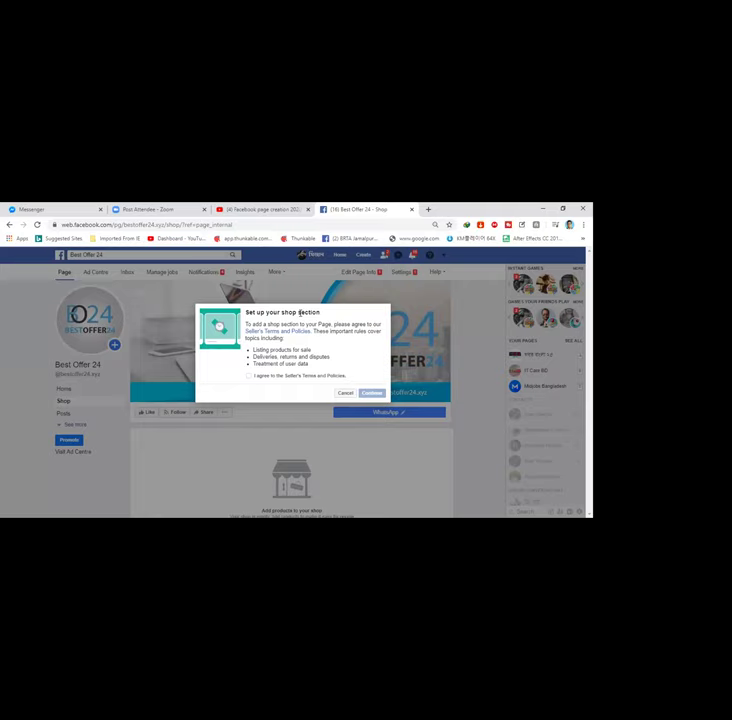
Step: Agree to the Seller's Terms and Policies and choose 'Message to buy' as checkout method
{"action": "left_click", "coordinate": [248, 376]}
{"action": "left_click", "coordinate": [371, 394]}
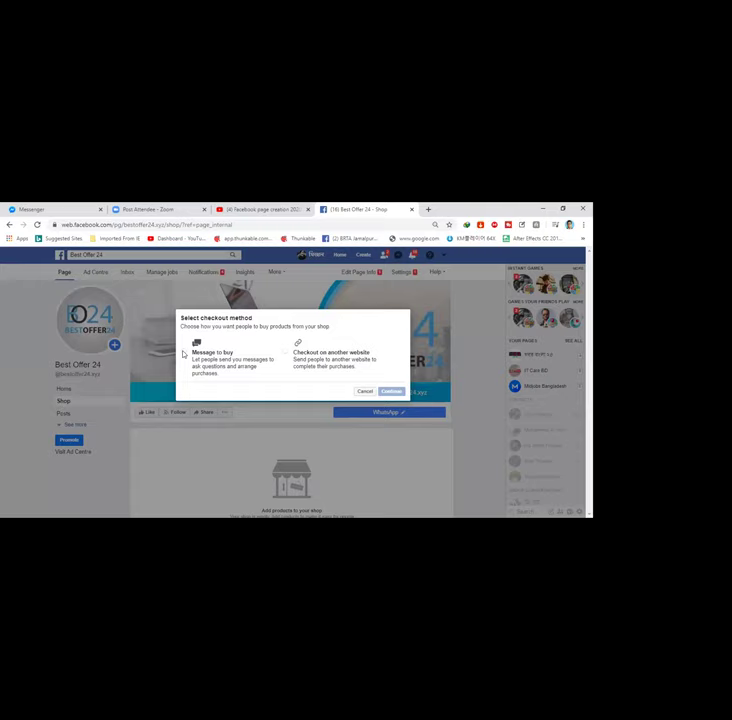
{"action": "left_click", "coordinate": [184, 353]}
{"action": "left_click", "coordinate": [391, 391]}
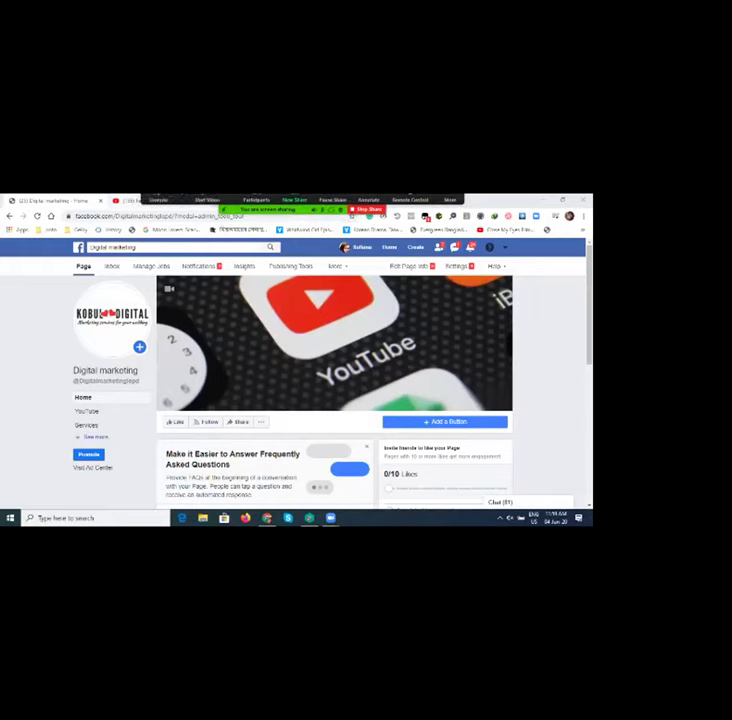
Step: Switch to the YouTube tab with the tutorial paused at 1:06:02
{"action": "key", "text": "ctrl+Tab"}
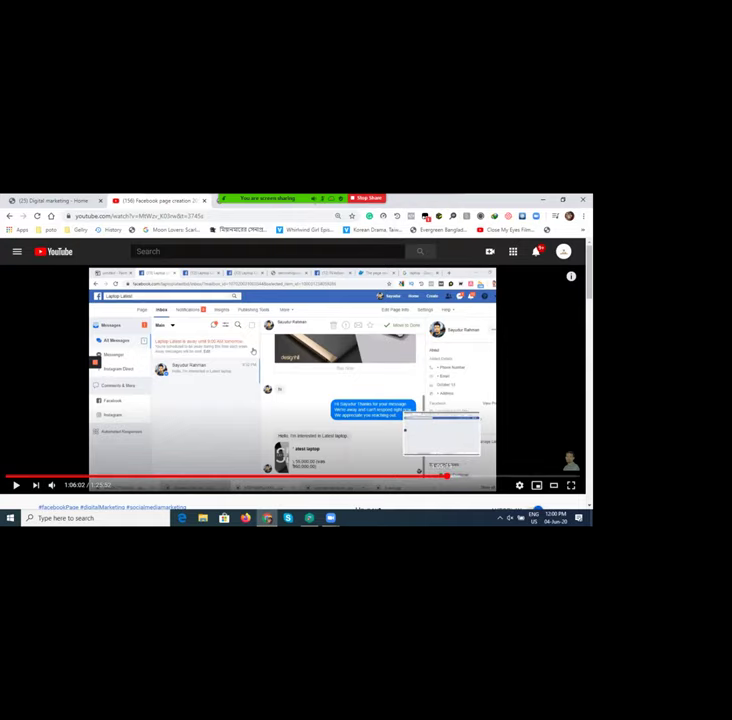
Step: Rewind the tutorial to about 1:04:13 at the shop page and resume playback
{"action": "left_click", "coordinate": [441, 476]}
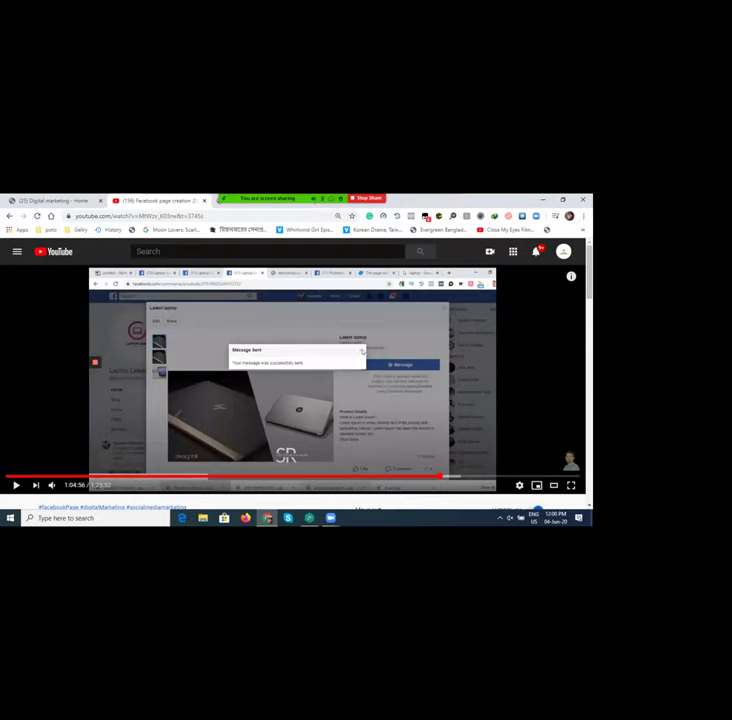
{"action": "left_click", "coordinate": [433, 476]}
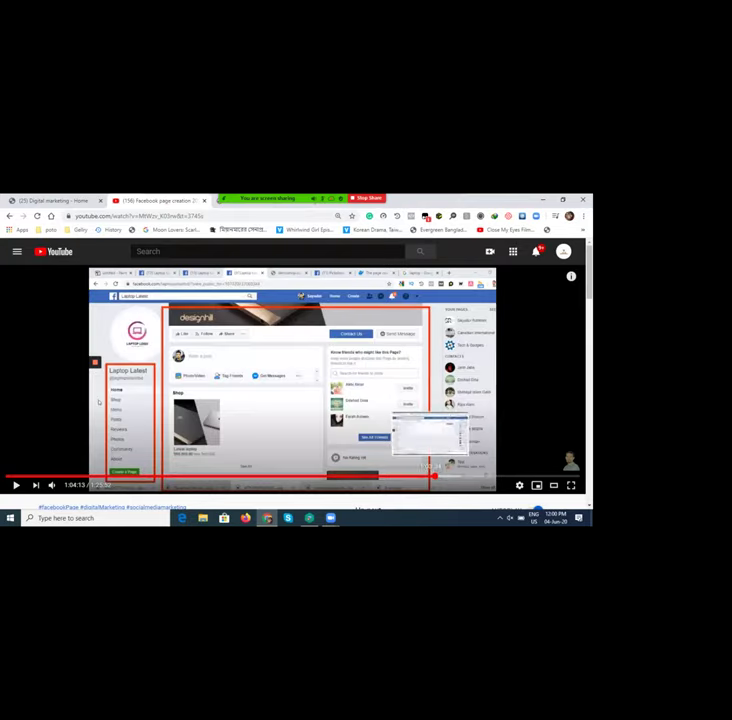
{"action": "key", "text": "space"}
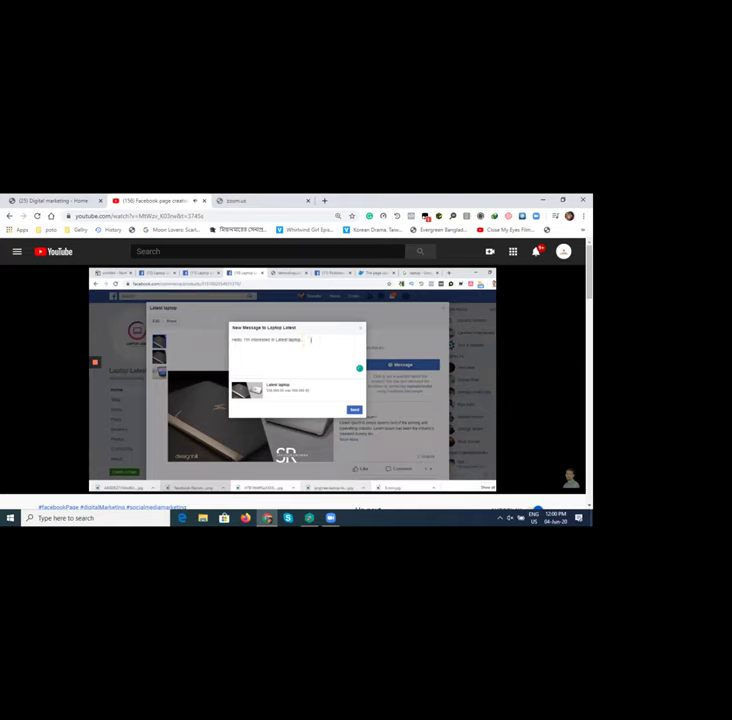
Step: Pause the tutorial at 1:04:51 on the drafted laptop message, then return to Digital marketing
{"action": "left_click", "coordinate": [318, 368]}
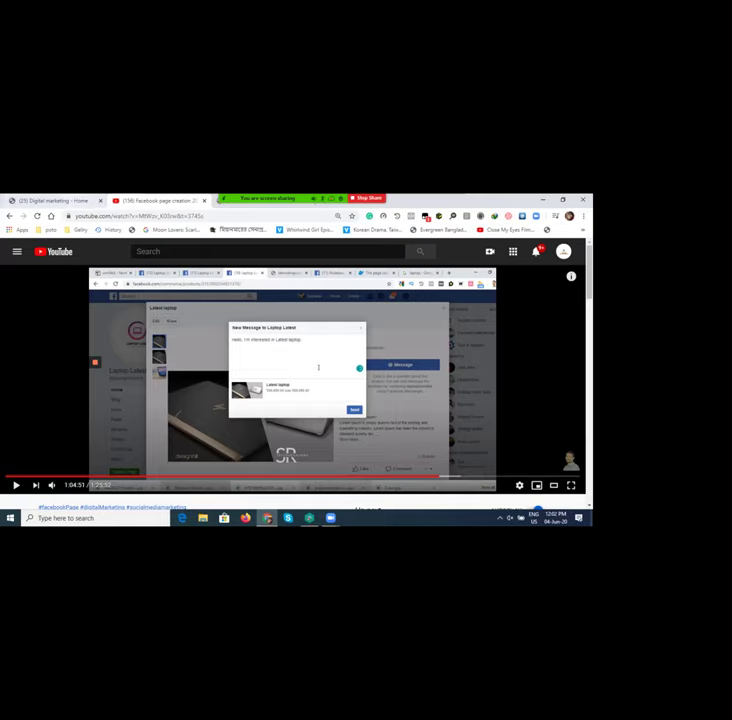
{"action": "left_click", "coordinate": [50, 200]}
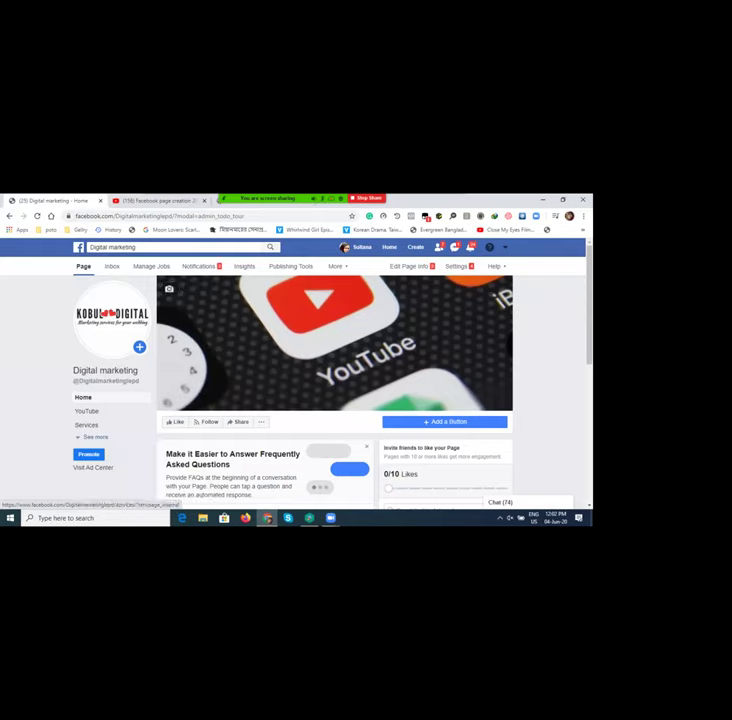
Step: Open the Digital marketing page's Shop and view the hfhedjf product priced 200.00
{"action": "left_click", "coordinate": [95, 437]}
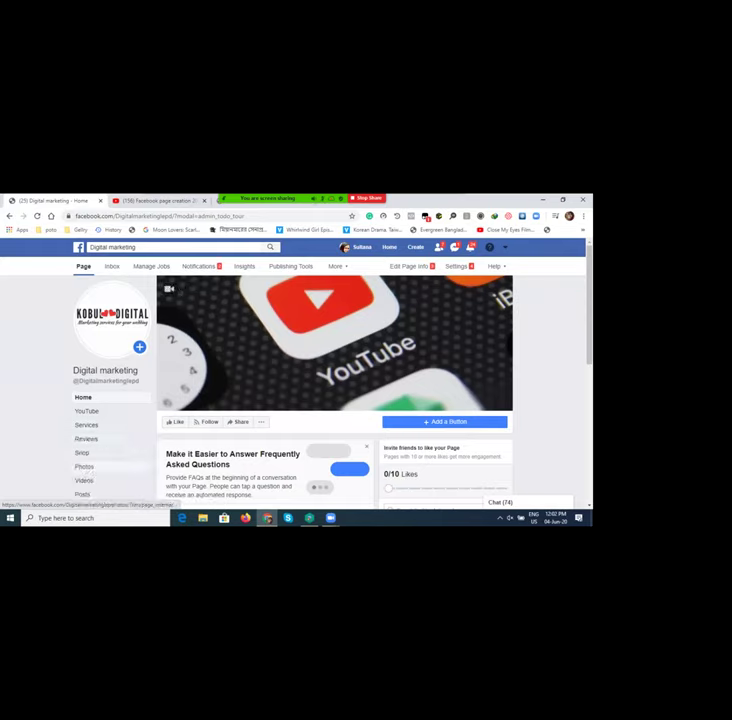
{"action": "scroll", "coordinate": [87, 470], "scroll_direction": "down", "scroll_amount": 2}
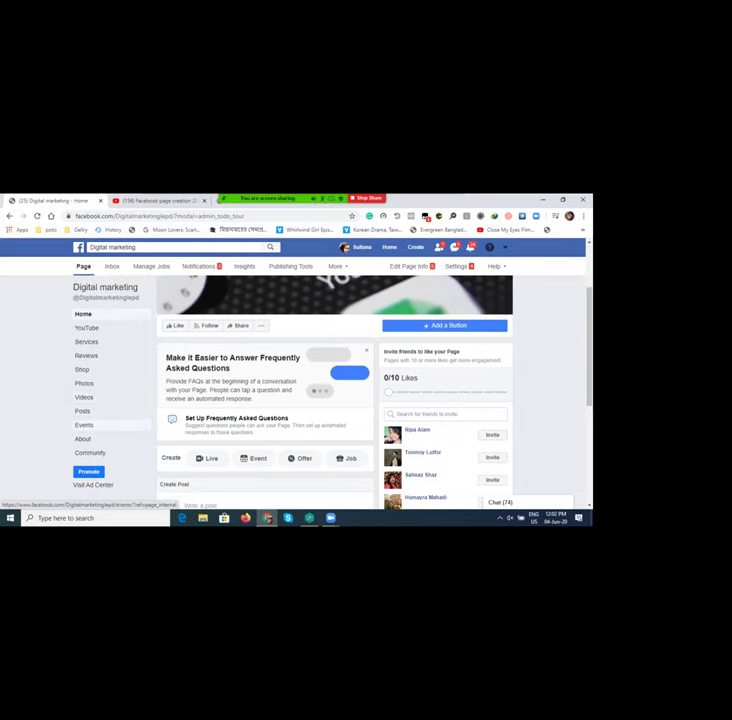
{"action": "left_click", "coordinate": [82, 369]}
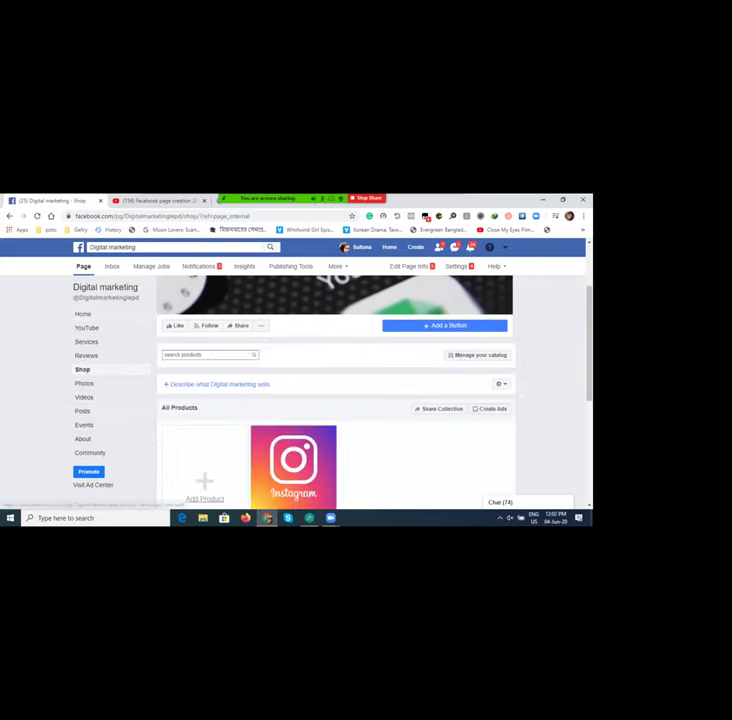
{"action": "scroll", "coordinate": [336, 400], "scroll_direction": "down", "scroll_amount": 1}
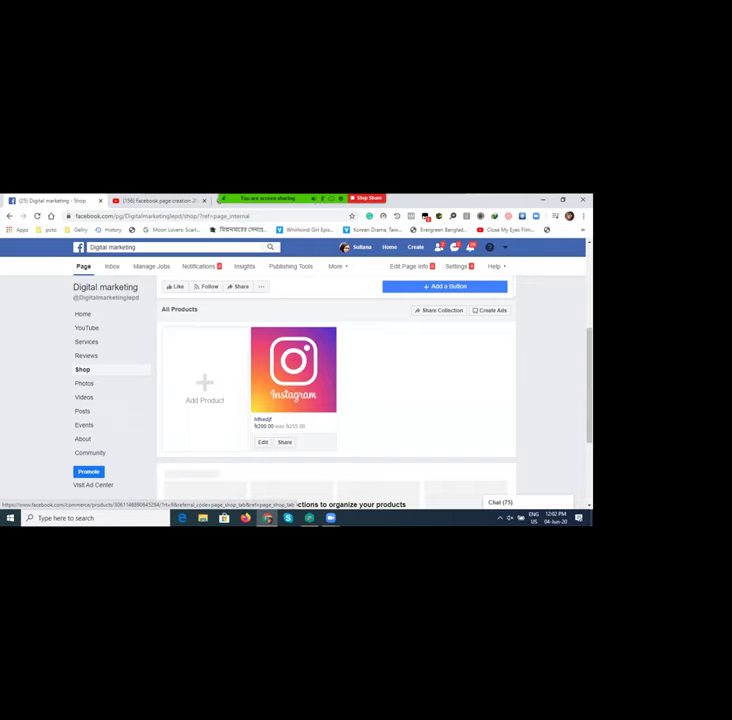
{"action": "left_click", "coordinate": [293, 369]}
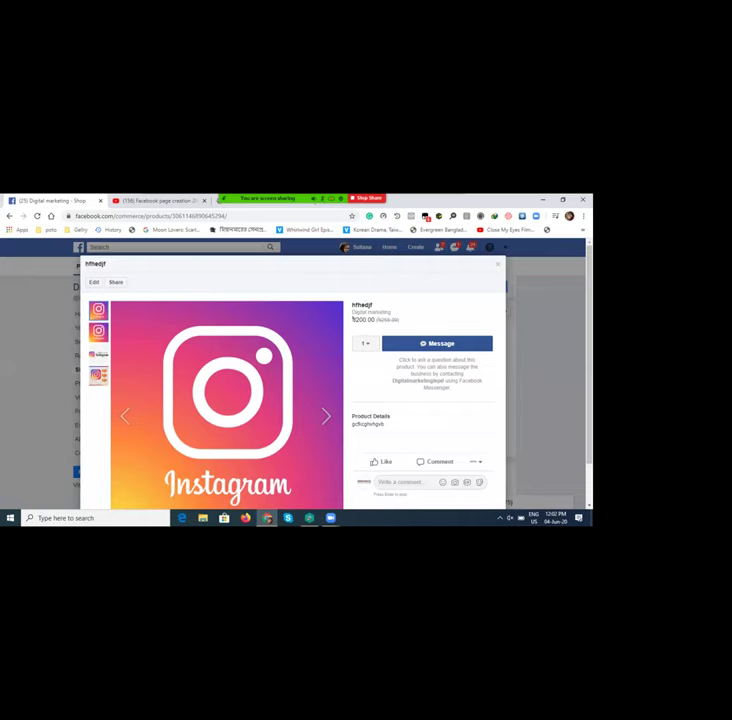
Step: Start a message to Digital marketing about hfhedjf and erase the test letters typed in it
{"action": "left_click", "coordinate": [437, 343]}
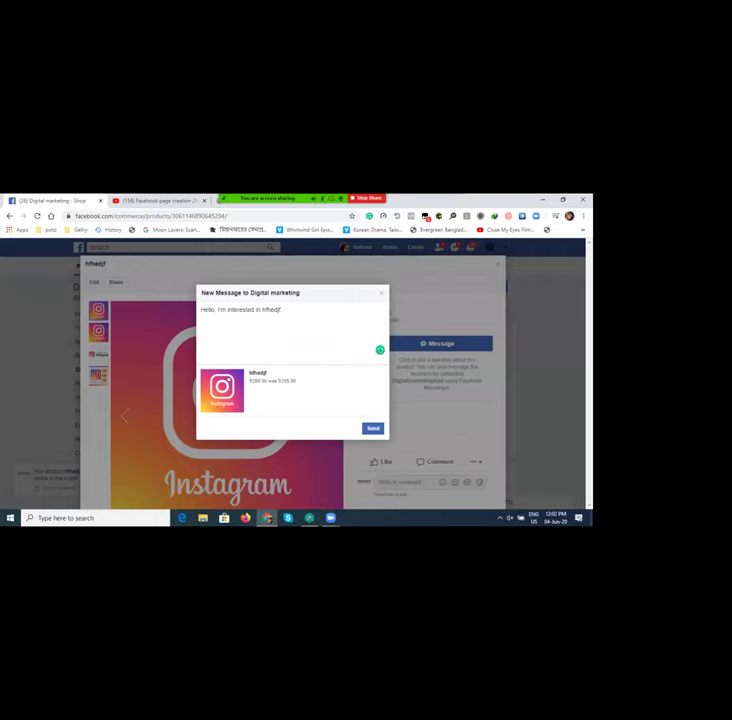
{"action": "key", "text": "BackSpace"}
{"action": "key", "text": "BackSpace"}
{"action": "key", "text": "BackSpace"}
{"action": "key", "text": "BackSpace"}
{"action": "key", "text": "BackSpace"}
{"action": "key", "text": "BackSpace"}
{"action": "key", "text": "BackSpace"}
{"action": "key", "text": "BackSpace"}
{"action": "key", "text": "BackSpace"}
{"action": "key", "text": "BackSpace"}
{"action": "key", "text": "BackSpace"}
{"action": "key", "text": "BackSpace"}
{"action": "key", "text": "BackSpace"}
{"action": "key", "text": "BackSpace"}
{"action": "key", "text": "BackSpace"}
{"action": "key", "text": "BackSpace"}
{"action": "key", "text": "BackSpace"}
{"action": "key", "text": "BackSpace"}
{"action": "key", "text": "BackSpace"}
{"action": "key", "text": "BackSpace"}
{"action": "type", "text": "skrlkzzofjjk"}
{"action": "type", "text": "tgdfgdf"}
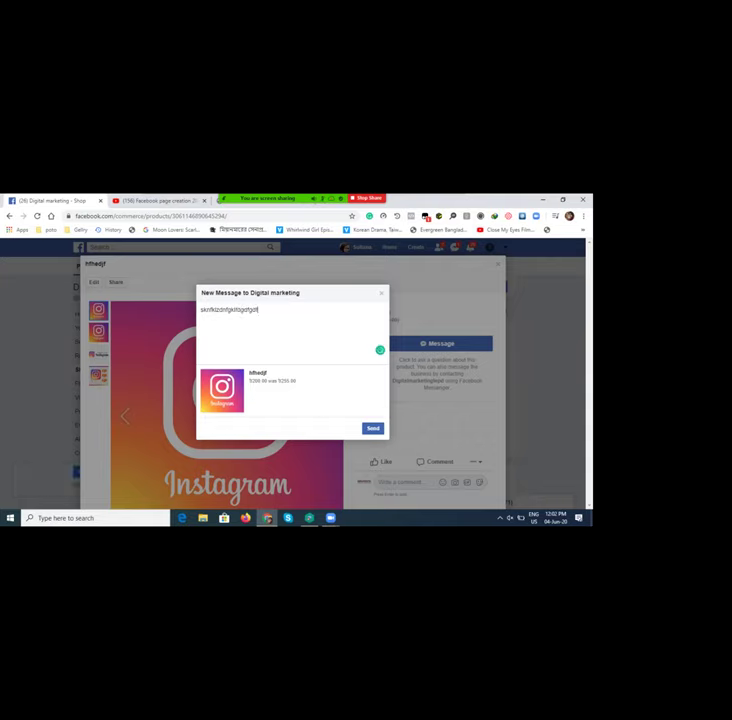
{"action": "key", "text": "BackSpace"}
{"action": "key", "text": "BackSpace"}
{"action": "key", "text": "BackSpace"}
{"action": "key", "text": "BackSpace"}
{"action": "key", "text": "BackSpace"}
{"action": "key", "text": "BackSpace"}
{"action": "key", "text": "BackSpace"}
{"action": "key", "text": "BackSpace"}
{"action": "key", "text": "BackSpace"}
{"action": "key", "text": "BackSpace"}
{"action": "key", "text": "BackSpace"}
{"action": "key", "text": "BackSpace"}
{"action": "key", "text": "BackSpace"}
{"action": "key", "text": "BackSpace"}
{"action": "key", "text": "BackSpace"}
{"action": "key", "text": "BackSpace"}
{"action": "key", "text": "BackSpace"}
{"action": "key", "text": "BackSpace"}
{"action": "key", "text": "BackSpace"}
{"action": "key", "text": "BackSpace"}
Step: Type 'ami eita jinish ta,' in the New Message to Digital marketing box
{"action": "type", "text": "ami eita jini"}
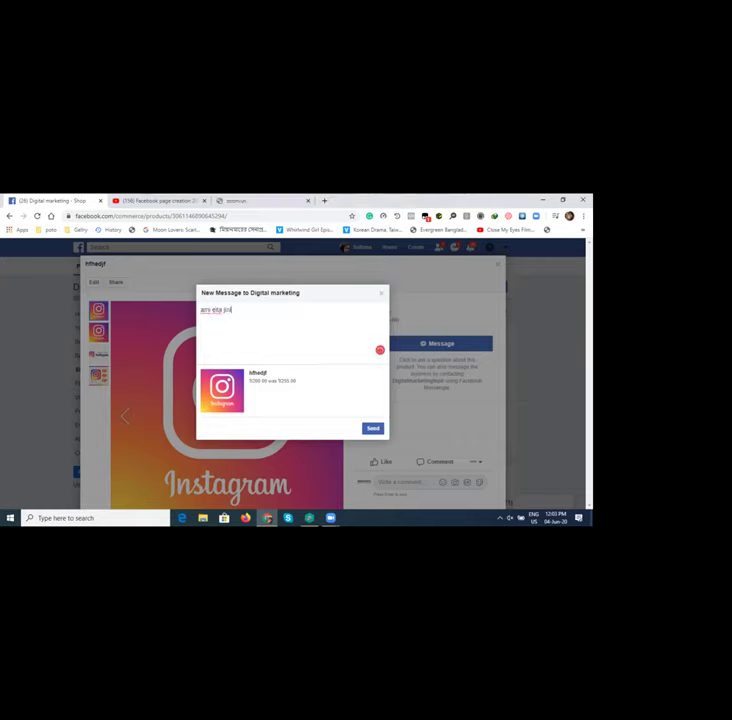
{"action": "type", "text": "sh ta"}
{"action": "type", "text": ","}
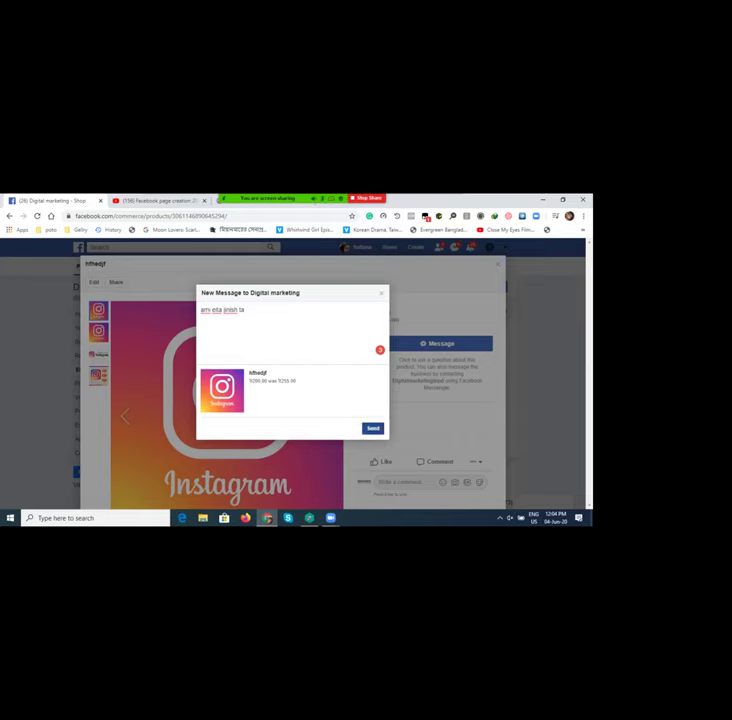
Step: Send the hfhedjf product message, close the Digital marketing chat, and return to the tutorial
{"action": "left_click", "coordinate": [372, 428]}
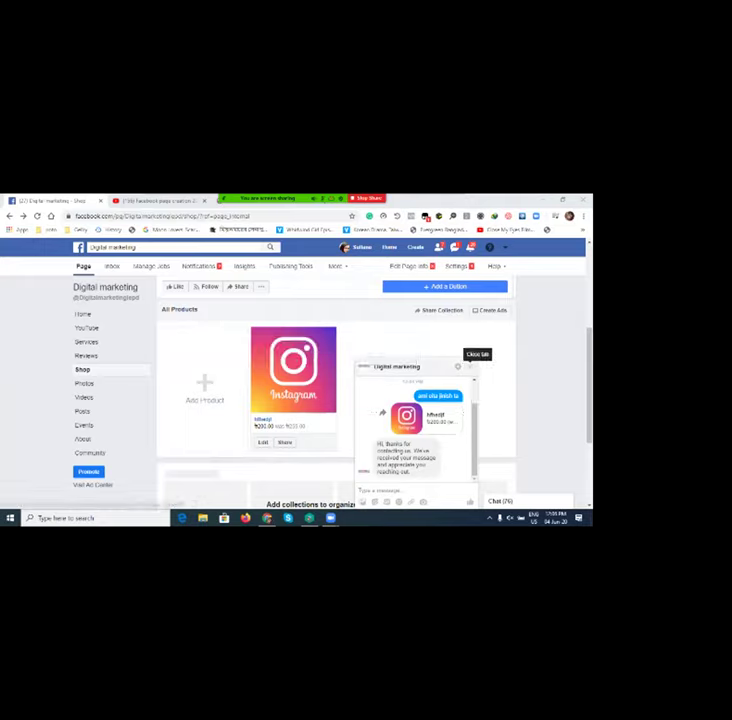
{"action": "left_click", "coordinate": [469, 366]}
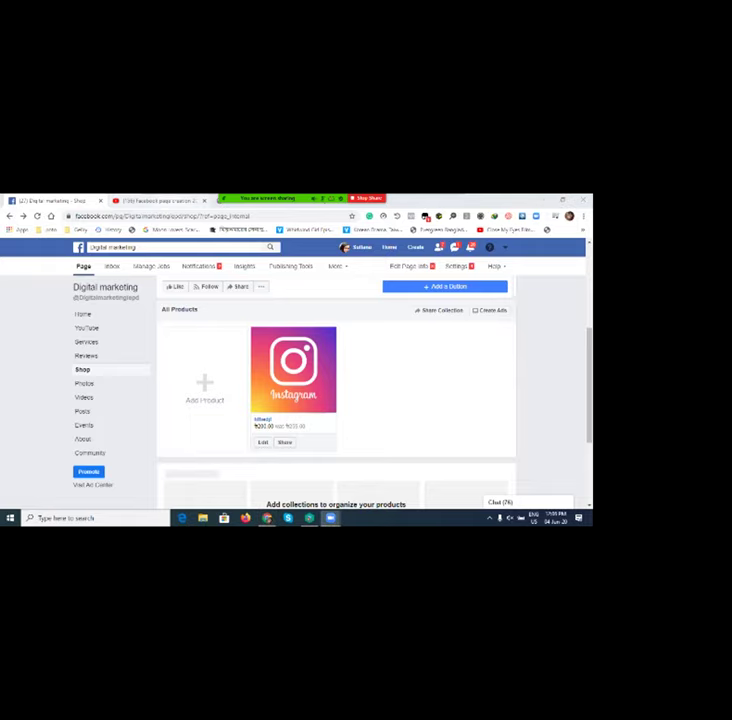
{"action": "key", "text": "ctrl+Tab"}
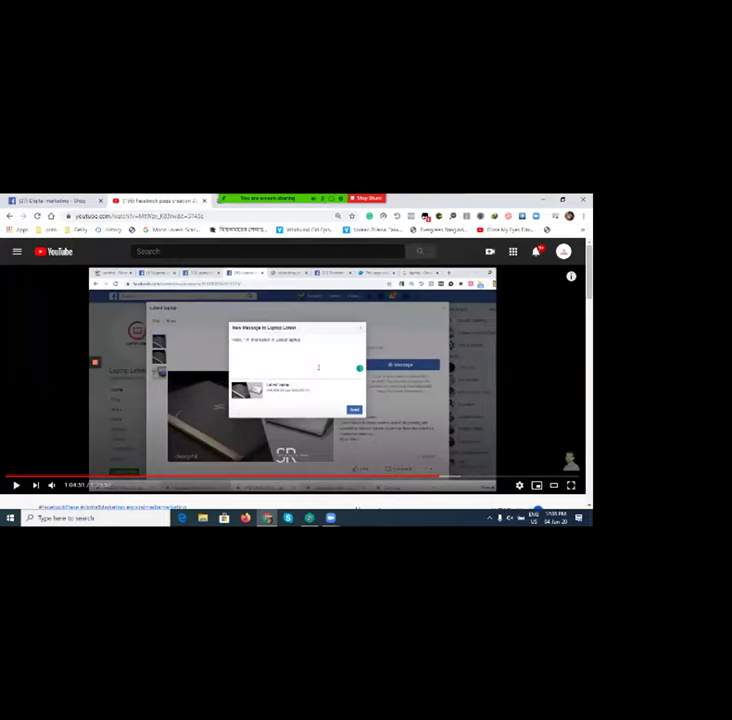
Step: Alternate playing and pausing the tutorial with Space until it passes 1:05:08
{"action": "key", "text": "space"}
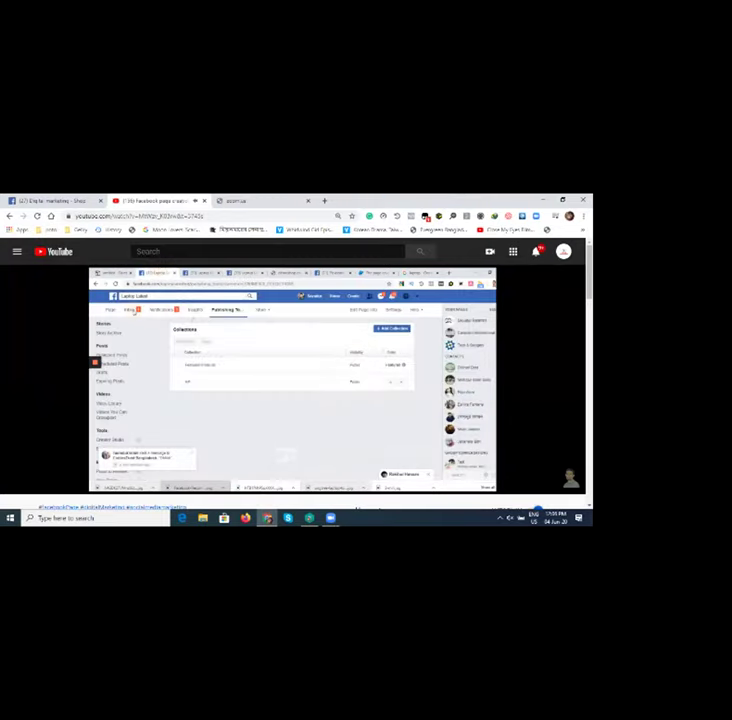
{"action": "key", "text": "space"}
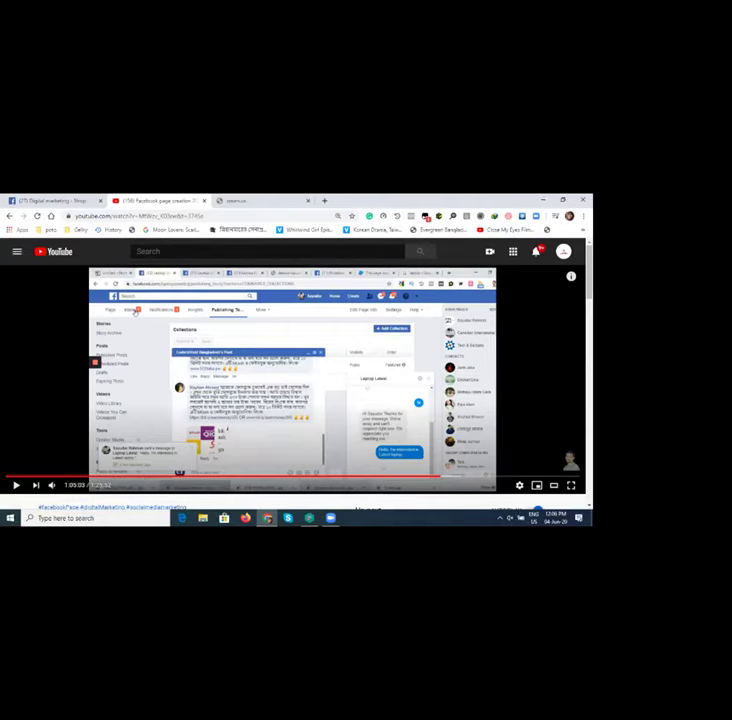
{"action": "key", "text": "space"}
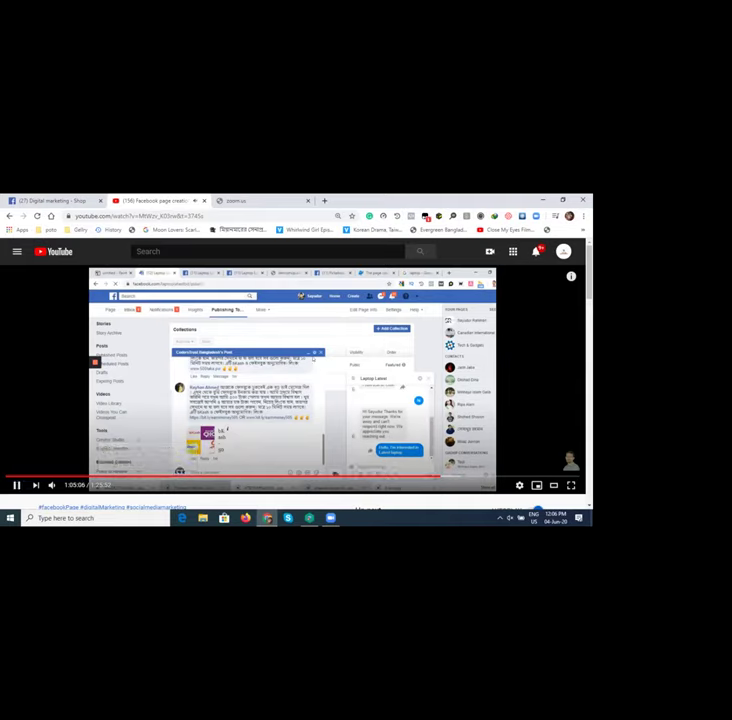
{"action": "key", "text": "space"}
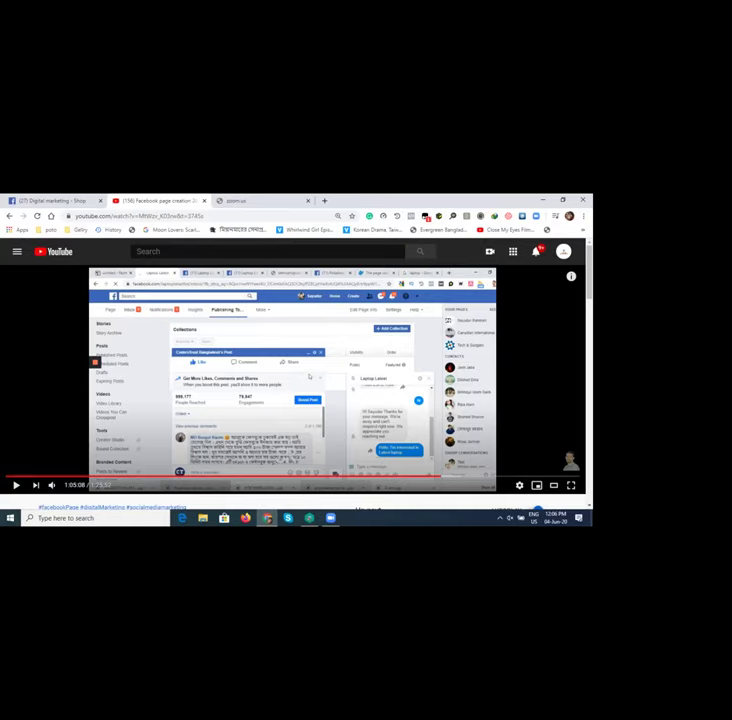
{"action": "key", "text": "space"}
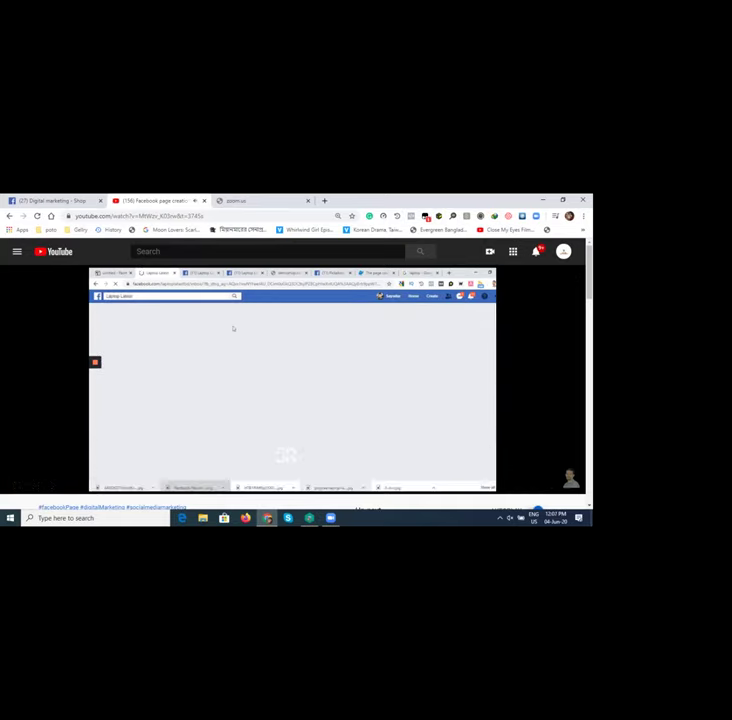
Step: Pause the tutorial, then resume it and let it run to the Laptop Latest Home view
{"action": "key", "text": "space"}
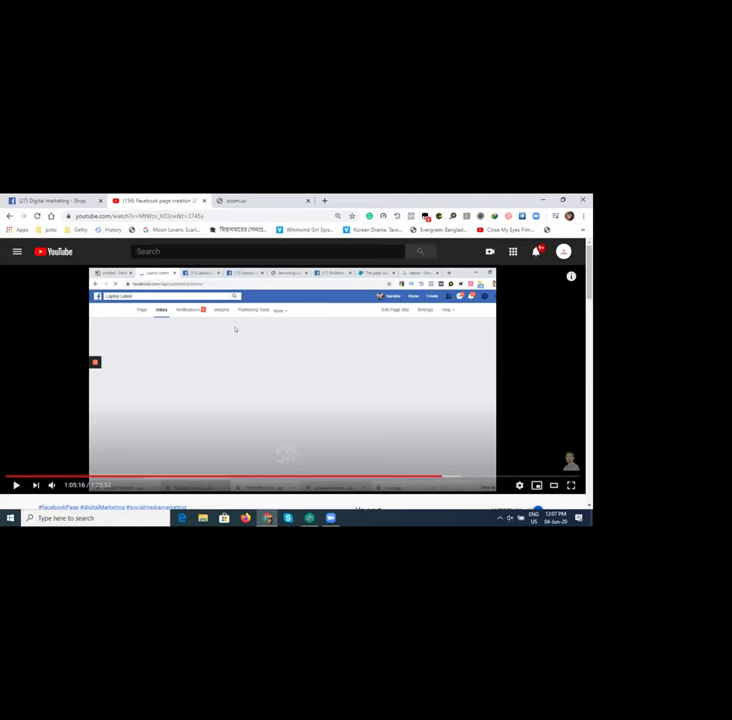
{"action": "left_click", "coordinate": [235, 329]}
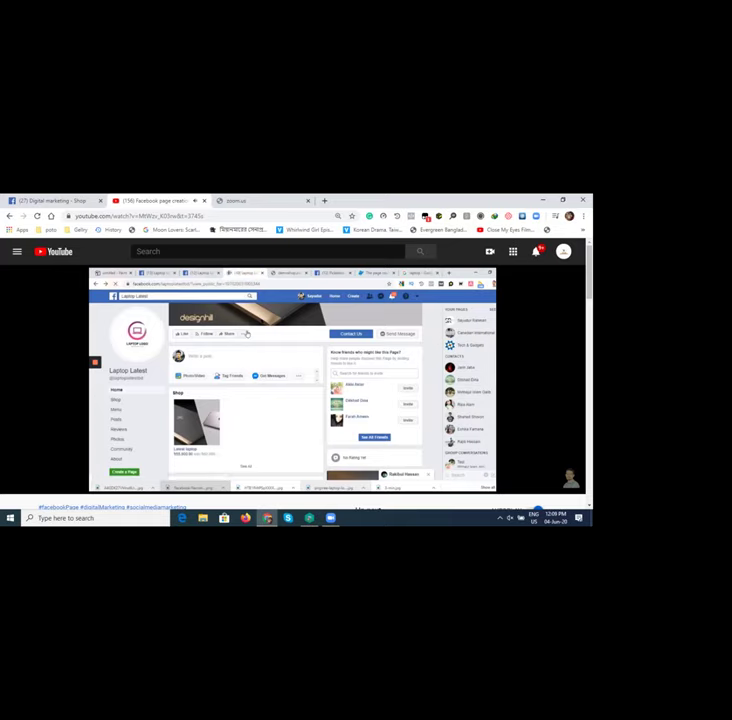
Step: Scroll the YouTube page while bringing the tutorial back to about 1:02:29
{"action": "mouse_move", "coordinate": [380, 358]}
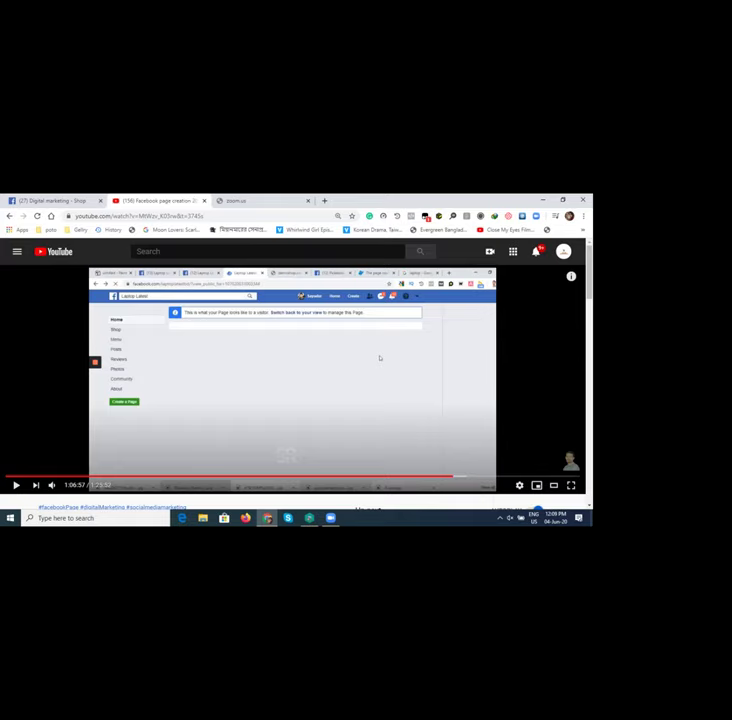
{"action": "scroll", "coordinate": [380, 358], "scroll_direction": "down", "scroll_amount": 4}
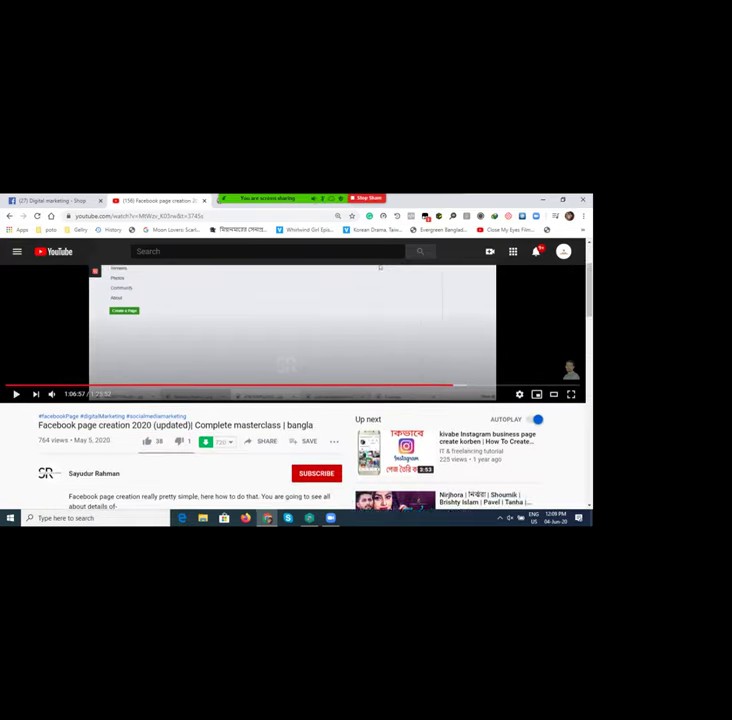
{"action": "scroll", "coordinate": [380, 358], "scroll_direction": "up", "scroll_amount": 4}
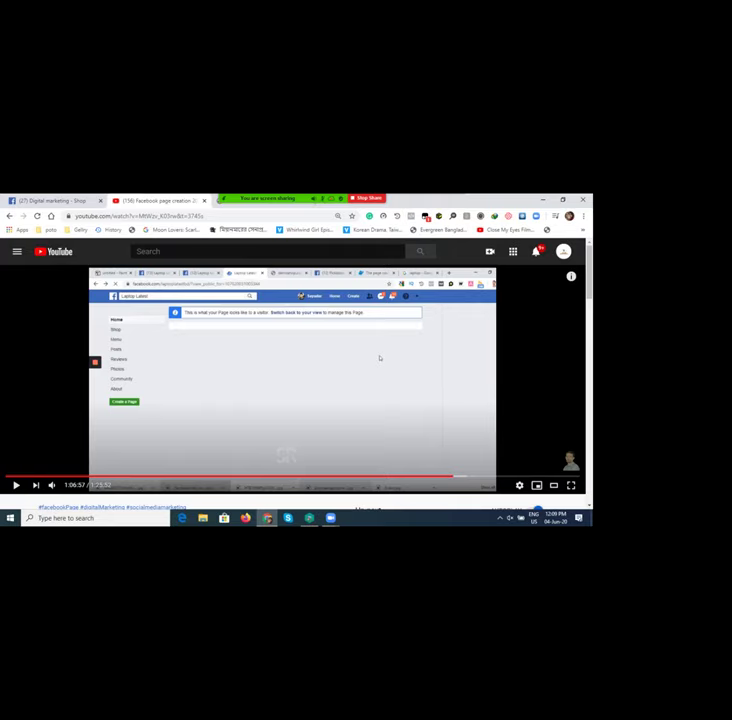
{"action": "scroll", "coordinate": [379, 357], "scroll_direction": "down", "scroll_amount": 4}
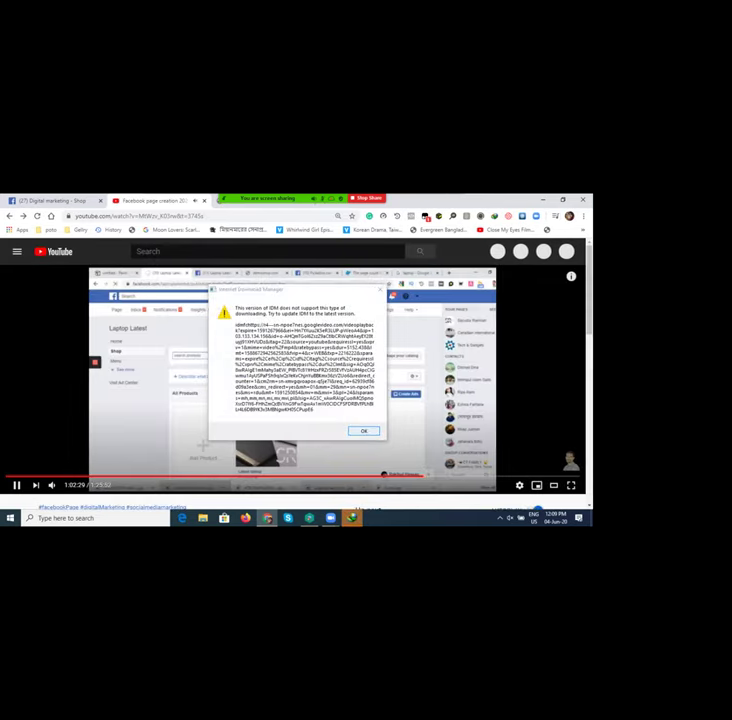
Step: Let the YouTube tutorial play on, then pause it at 1:02:38
{"action": "scroll", "coordinate": [293, 400], "scroll_direction": "down", "scroll_amount": 1}
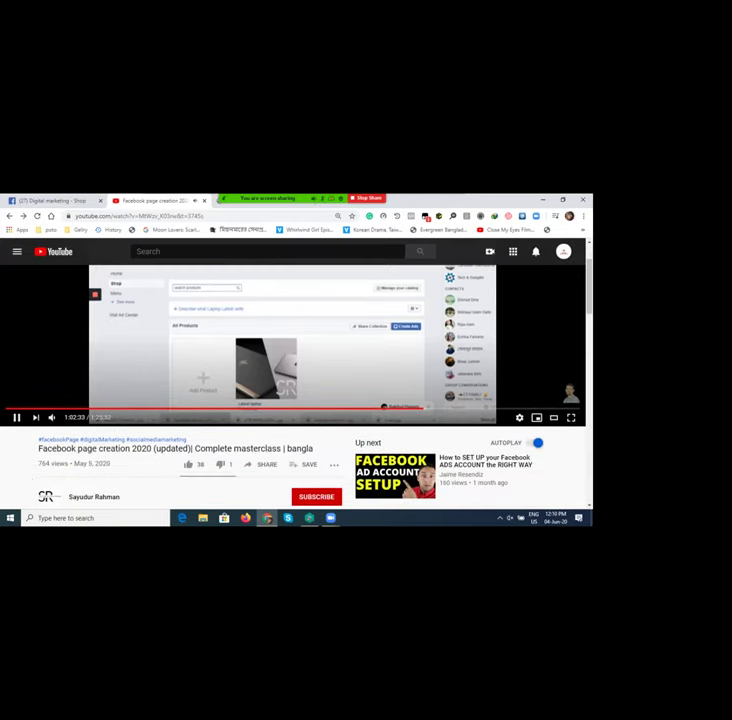
{"action": "scroll", "coordinate": [293, 400], "scroll_direction": "down", "scroll_amount": 1}
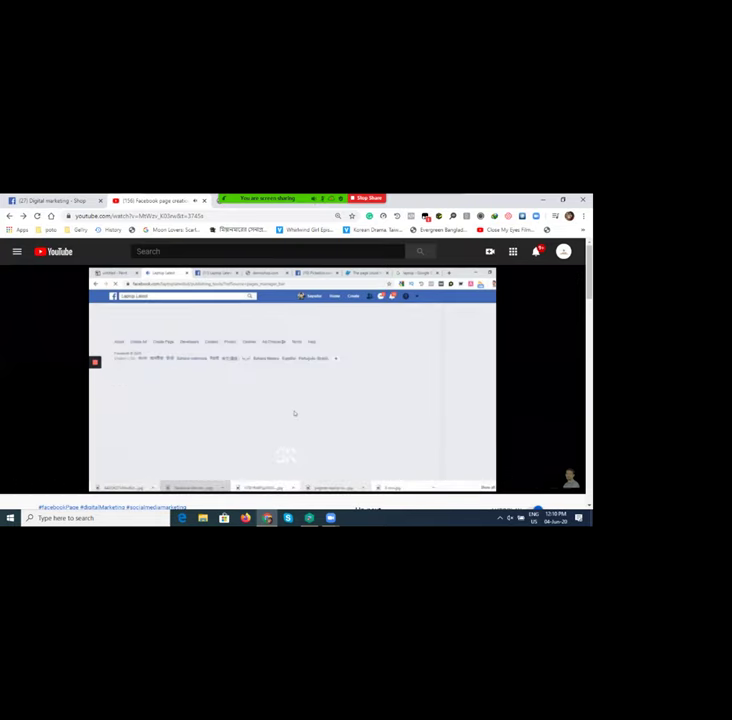
{"action": "left_click", "coordinate": [290, 394]}
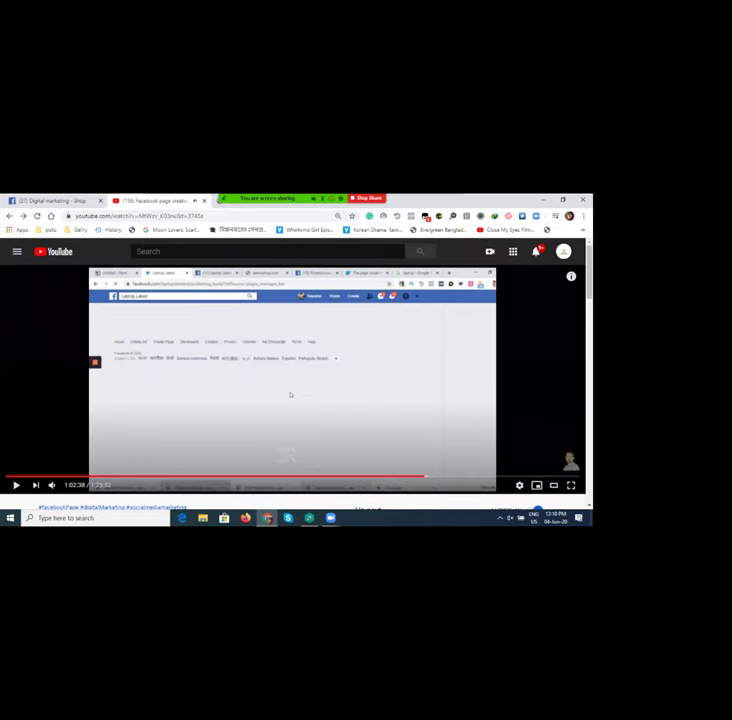
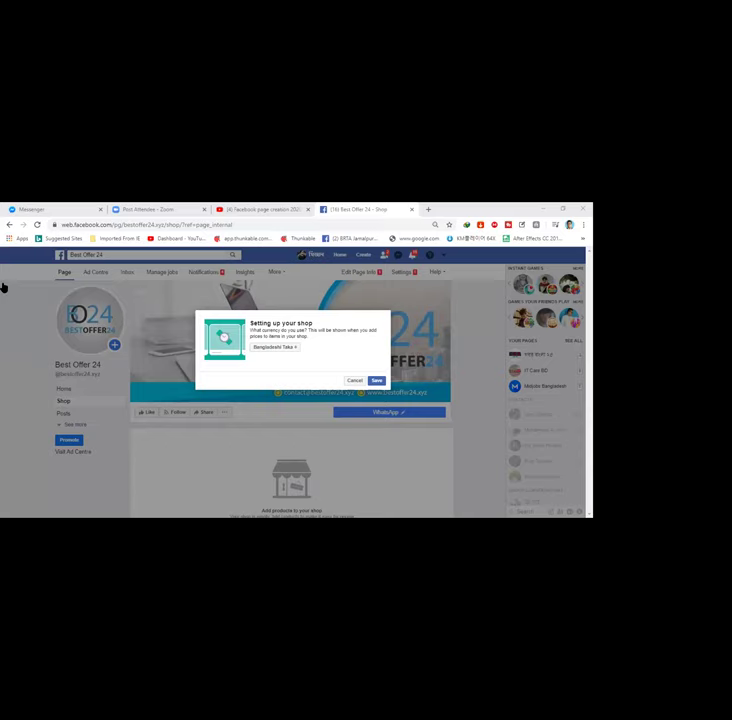
Step: Dismiss the shop currency setup prompt to reveal Best Offer 24's empty shop
{"action": "left_click", "coordinate": [354, 380]}
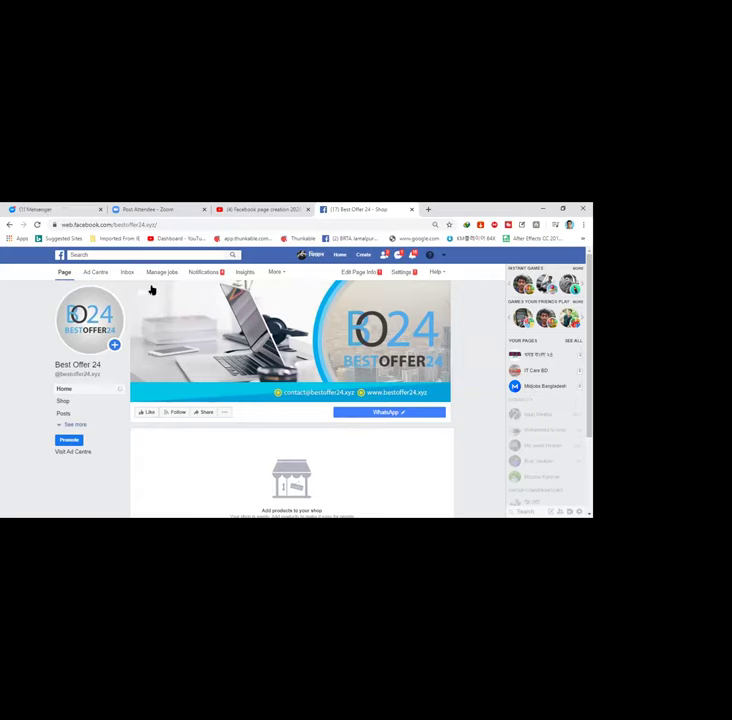
{"action": "mouse_move", "coordinate": [152, 291]}
{"action": "scroll", "coordinate": [351, 425], "scroll_direction": "down", "scroll_amount": 1}
{"action": "scroll", "coordinate": [352, 420], "scroll_direction": "up", "scroll_amount": 1}
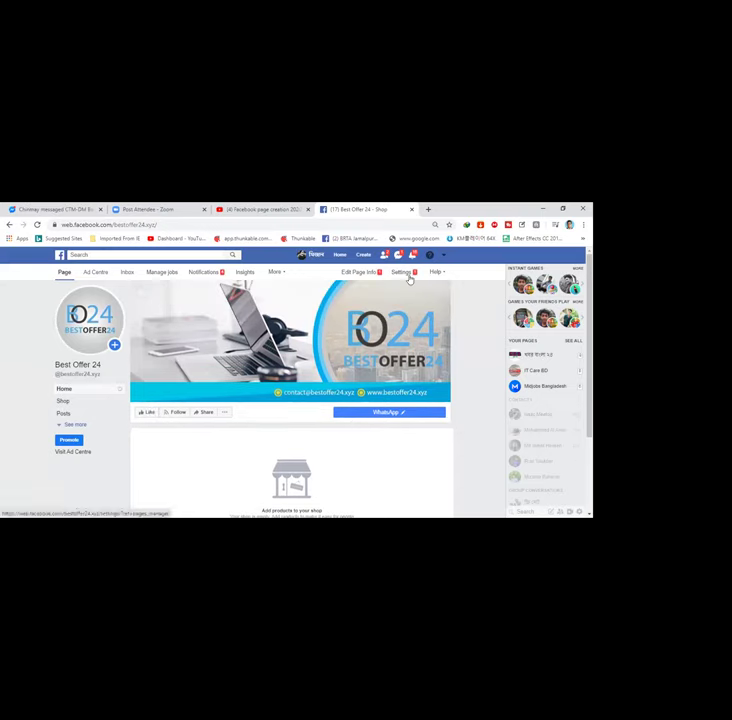
Step: Go to the Best Offer 24 page settings and choose the Templates and tabs section
{"action": "left_click", "coordinate": [401, 272]}
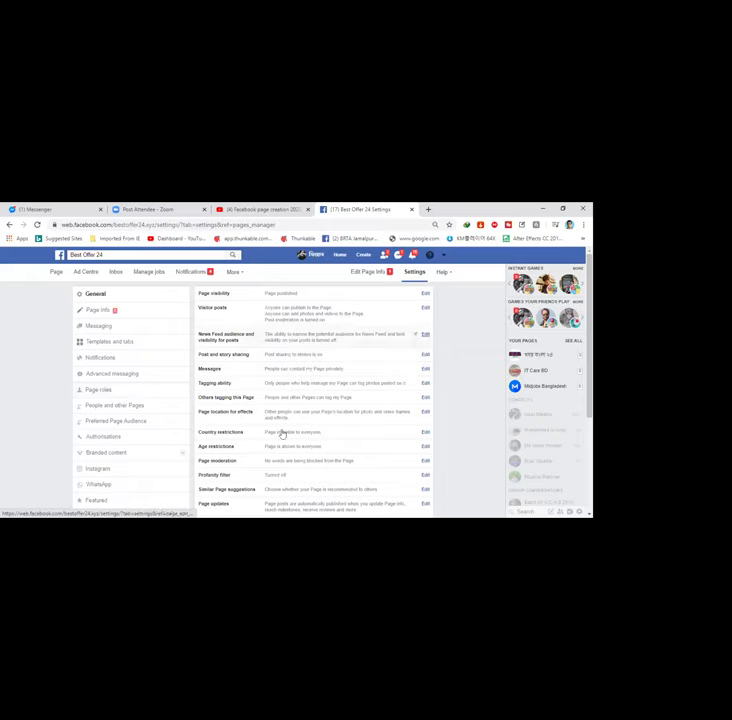
{"action": "left_click", "coordinate": [108, 342]}
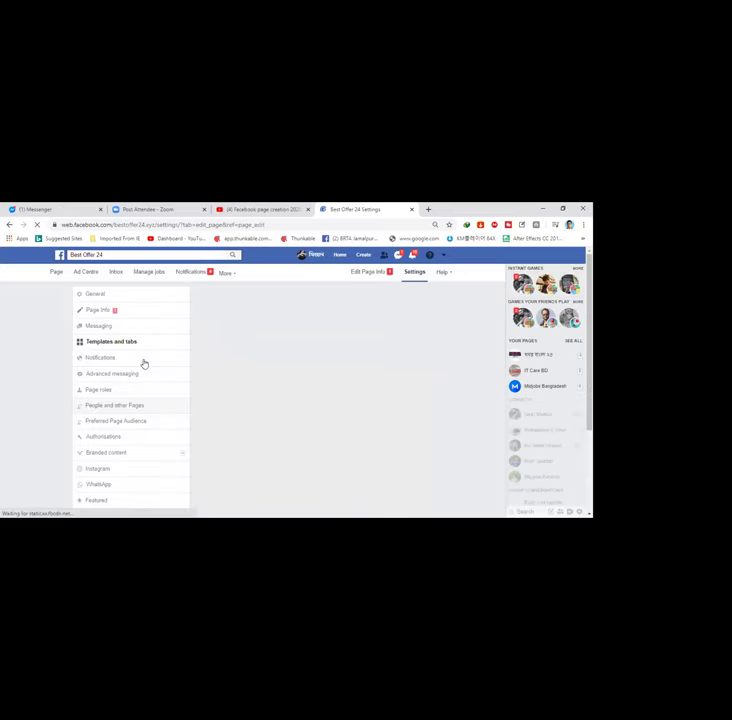
Step: Review the current Shopping template, then move to the page's Messaging settings
{"action": "left_click", "coordinate": [127, 346]}
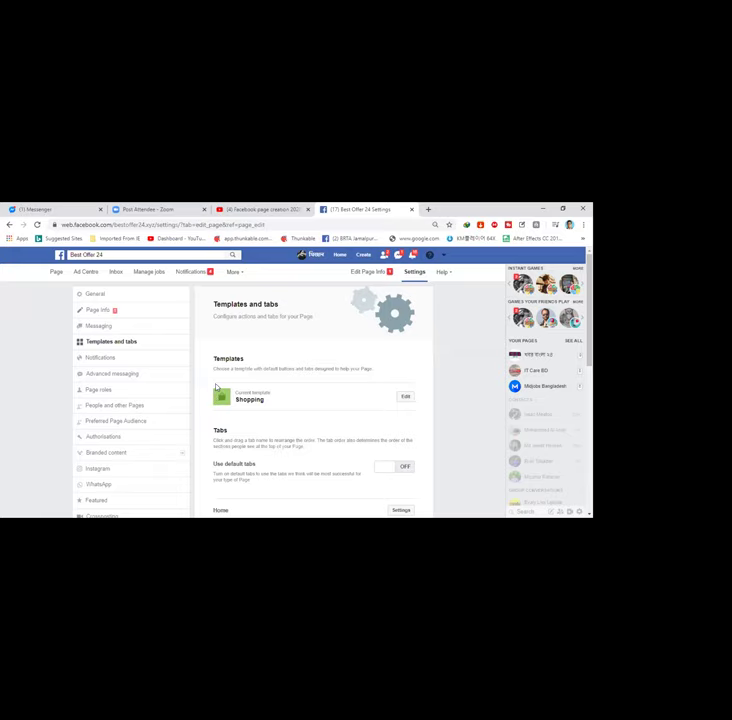
{"action": "scroll", "coordinate": [215, 387], "scroll_direction": "down", "scroll_amount": 10}
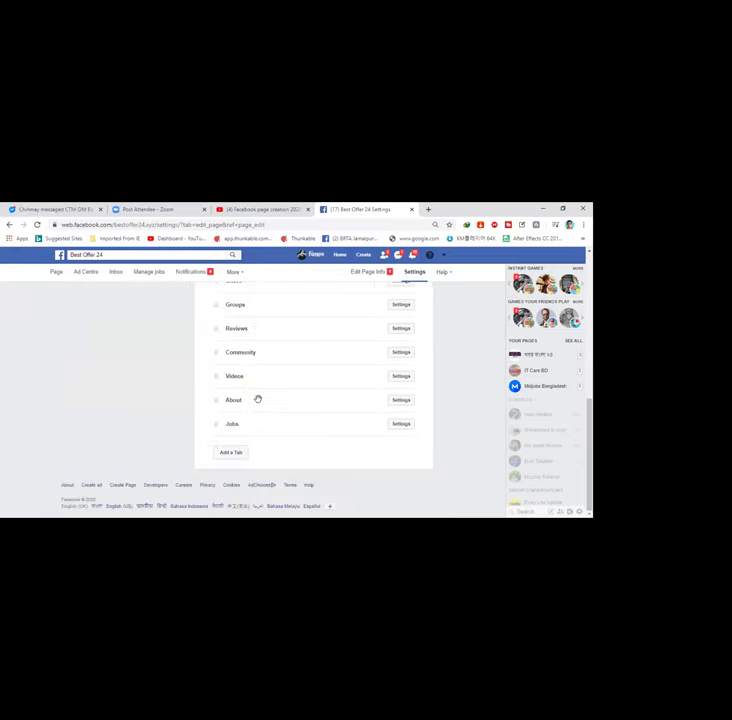
{"action": "scroll", "coordinate": [257, 399], "scroll_direction": "up", "scroll_amount": 5}
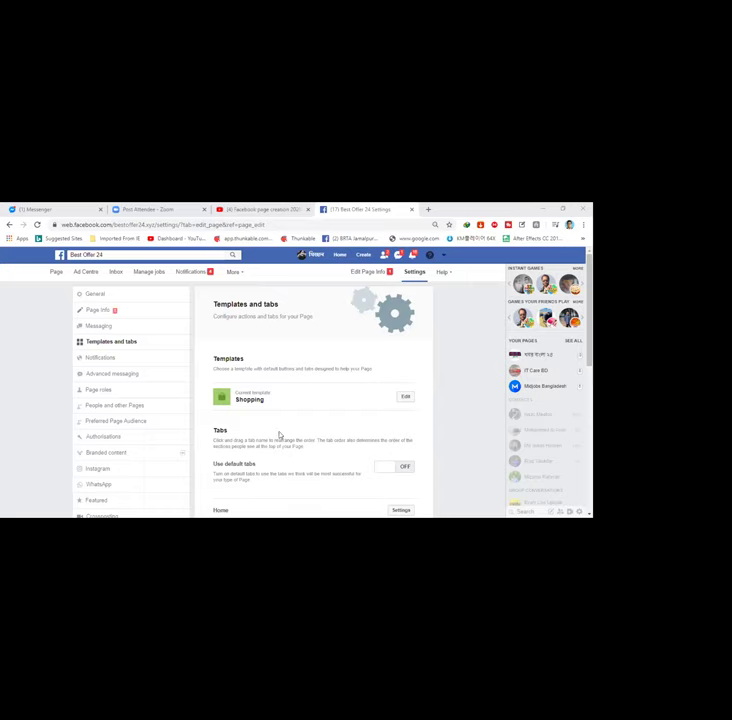
{"action": "left_click", "coordinate": [96, 328]}
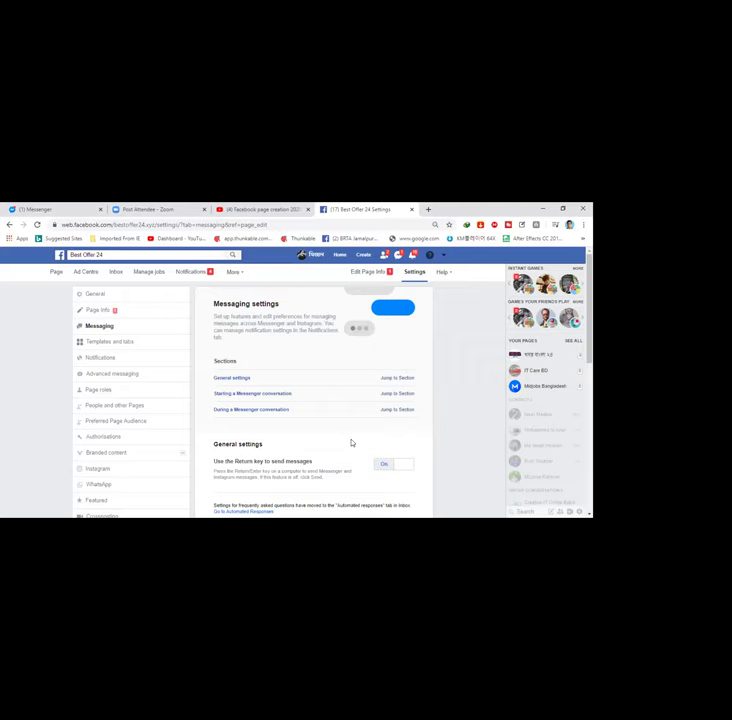
Step: Follow the Messaging settings link to the inbox's Automated responses
{"action": "scroll", "coordinate": [351, 443], "scroll_direction": "down", "scroll_amount": 5}
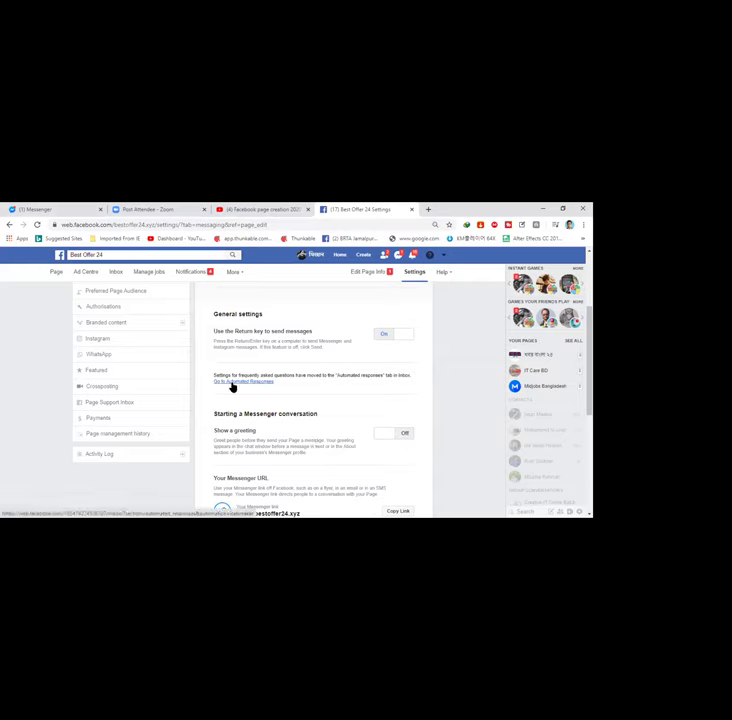
{"action": "left_click", "coordinate": [231, 383]}
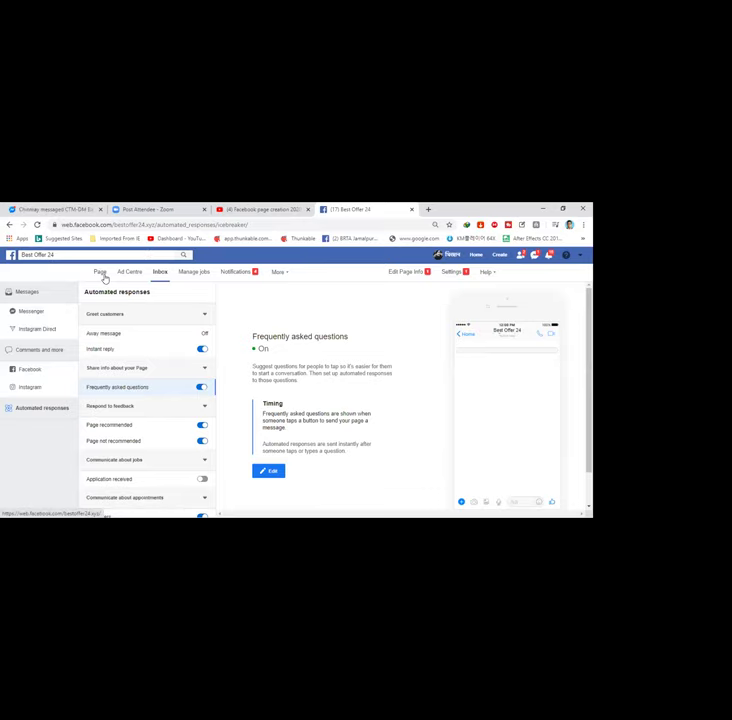
Step: Return to the Best Offer 24 page home, then back to its General settings
{"action": "left_click", "coordinate": [101, 273]}
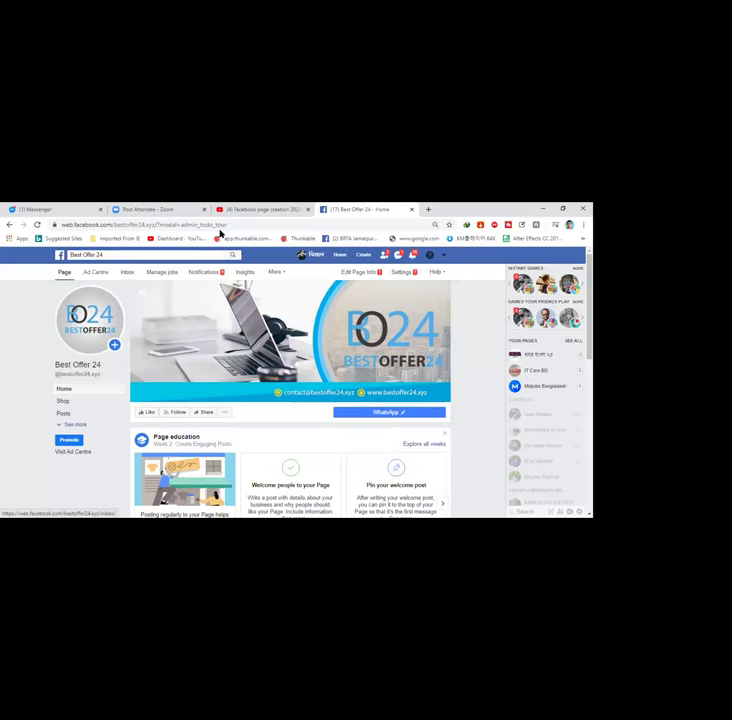
{"action": "left_click", "coordinate": [405, 273]}
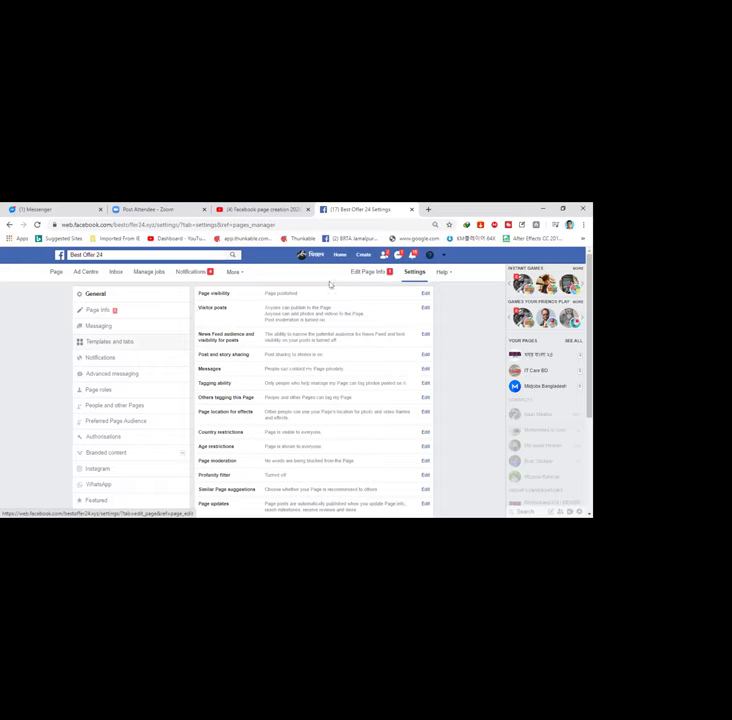
Step: Switch the Best Offer 24 page settings to the Messaging section
{"action": "scroll", "coordinate": [103, 365], "scroll_direction": "down", "scroll_amount": 2}
{"action": "scroll", "coordinate": [104, 335], "scroll_direction": "up", "scroll_amount": 2}
{"action": "left_click", "coordinate": [103, 326]}
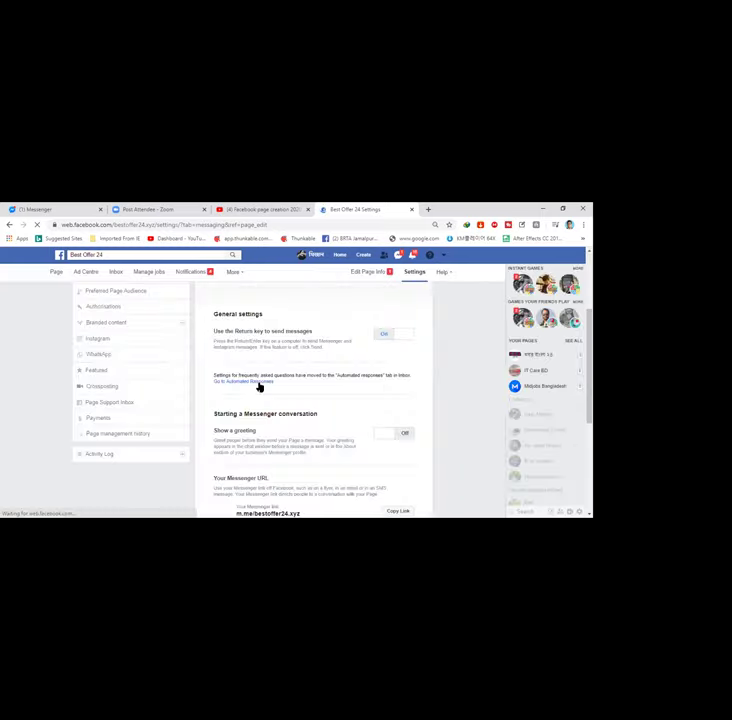
Step: Briefly visit the inbox's automated responses, then return to the page's General settings
{"action": "left_click", "coordinate": [258, 383]}
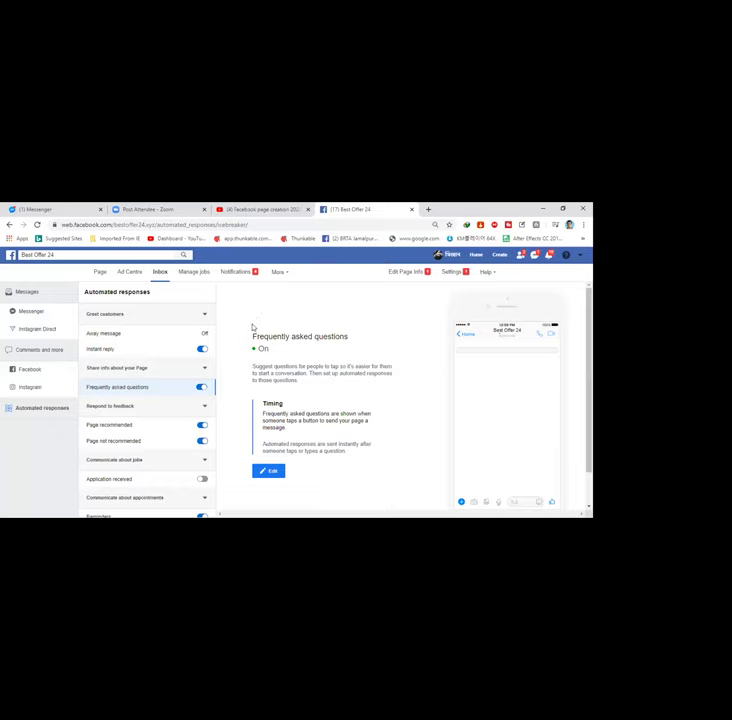
{"action": "left_click", "coordinate": [449, 276]}
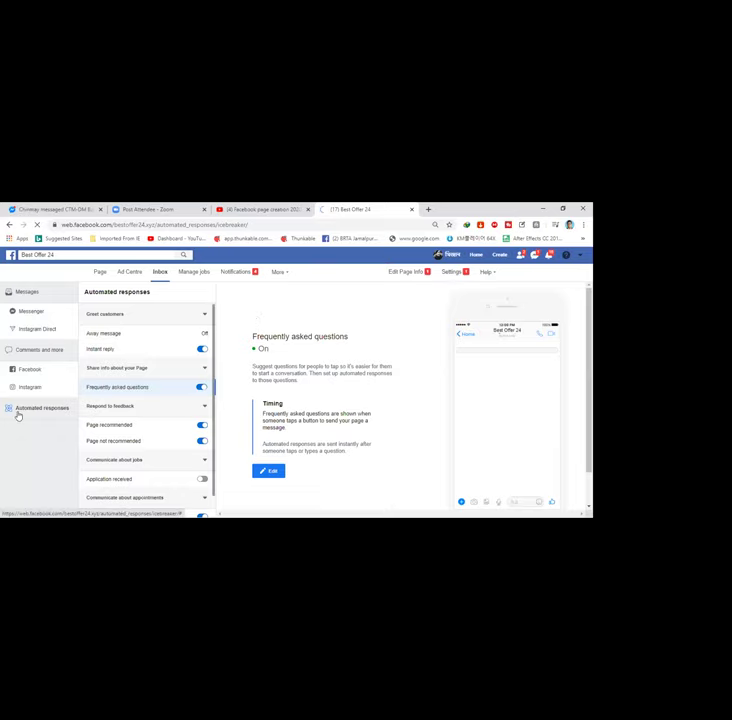
{"action": "left_click", "coordinate": [17, 412]}
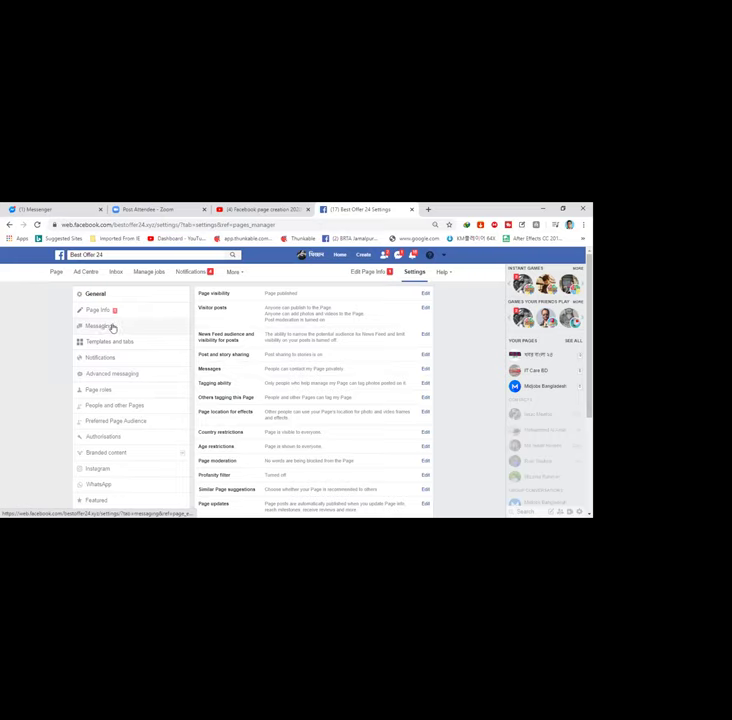
Step: Scroll through the page's Messaging settings, then bring the Messenger chats to the front
{"action": "left_click", "coordinate": [113, 327]}
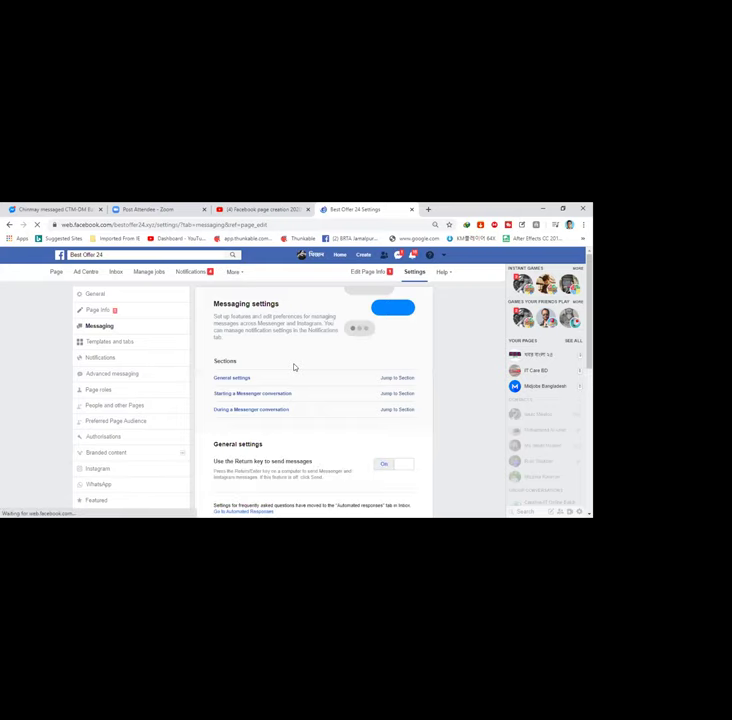
{"action": "scroll", "coordinate": [294, 367], "scroll_direction": "down", "scroll_amount": 3}
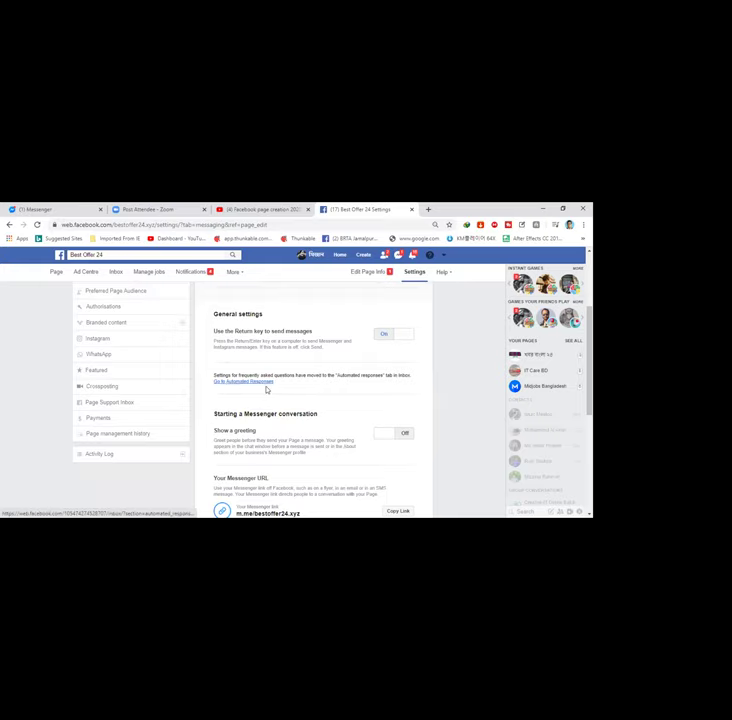
{"action": "scroll", "coordinate": [268, 387], "scroll_direction": "down", "scroll_amount": 1}
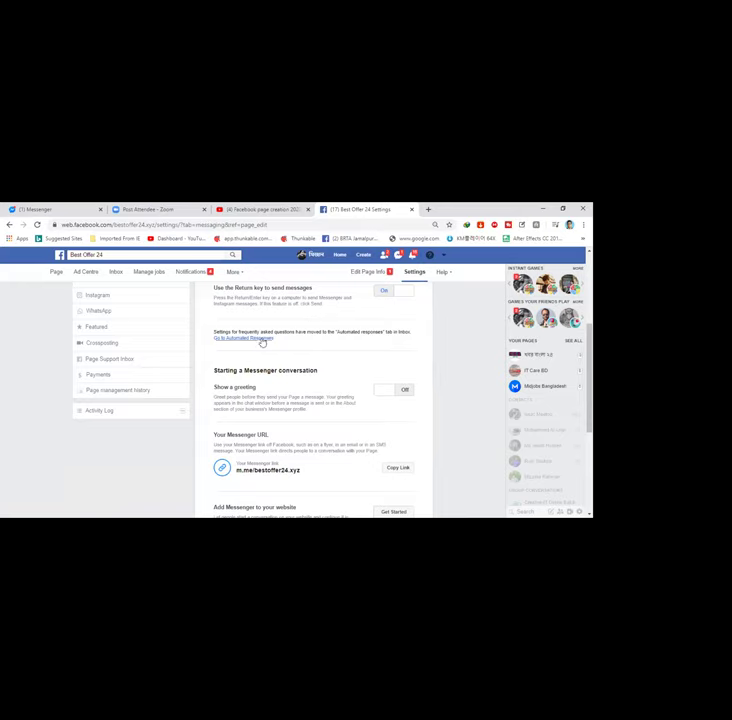
{"action": "scroll", "coordinate": [283, 355], "scroll_direction": "down", "scroll_amount": 5}
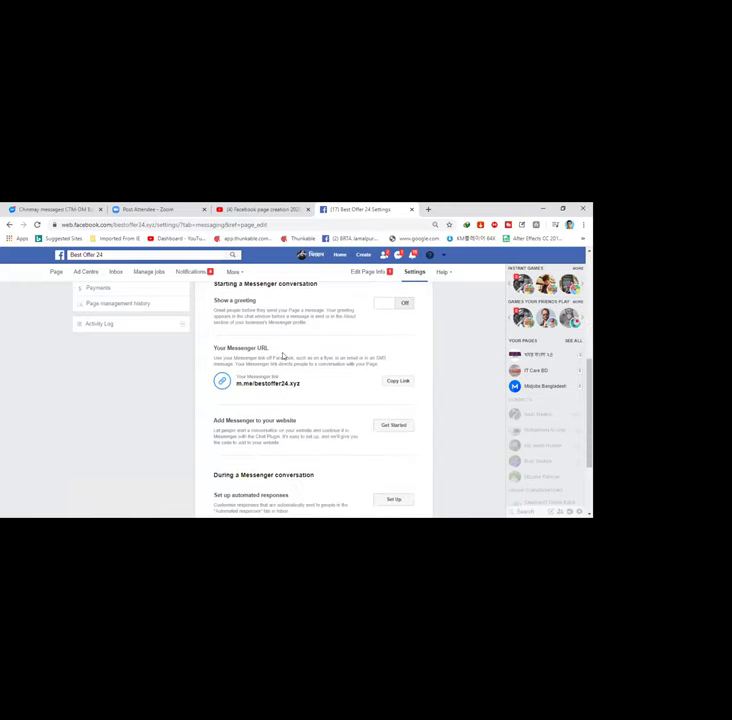
{"action": "scroll", "coordinate": [283, 367], "scroll_direction": "up", "scroll_amount": 5}
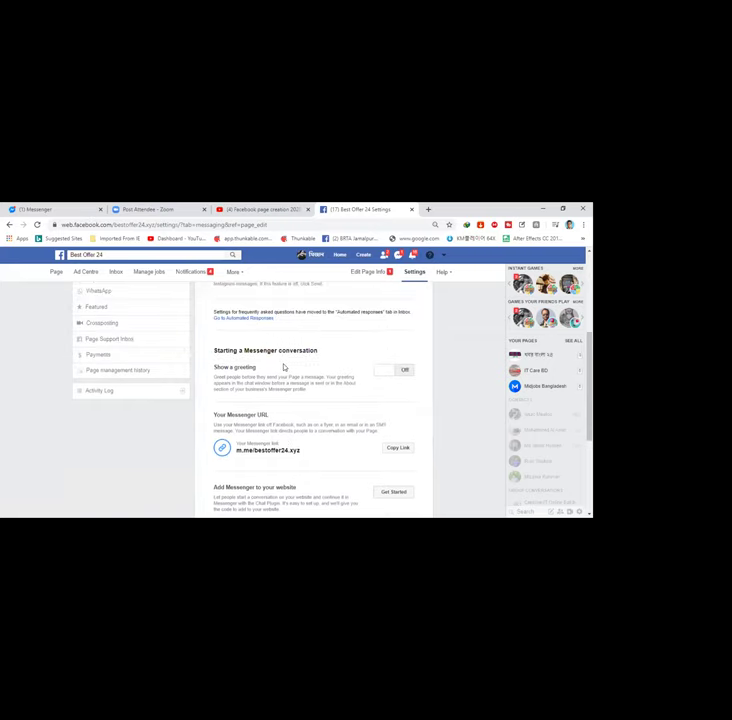
{"action": "scroll", "coordinate": [283, 367], "scroll_direction": "down", "scroll_amount": 3}
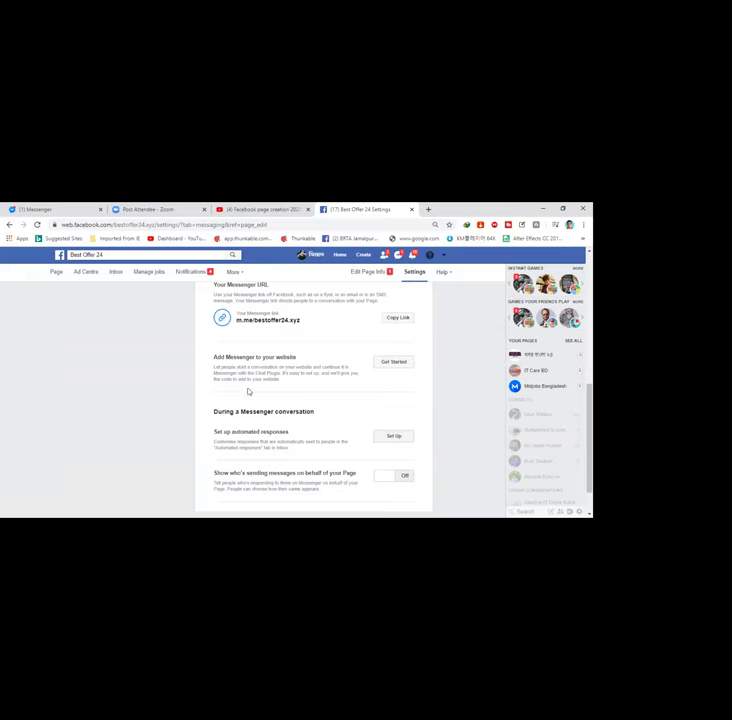
{"action": "scroll", "coordinate": [249, 392], "scroll_direction": "up", "scroll_amount": 1}
{"action": "scroll", "coordinate": [249, 392], "scroll_direction": "up", "scroll_amount": 1}
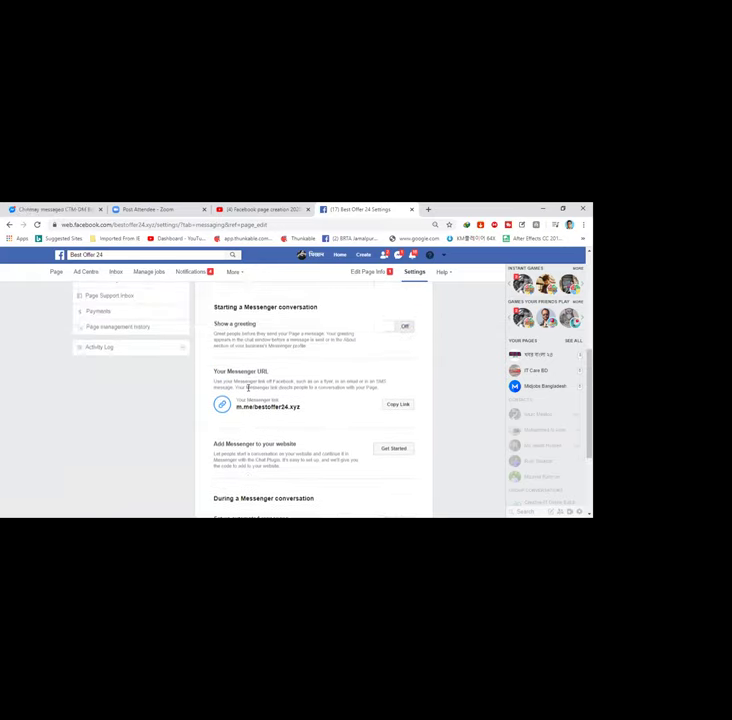
{"action": "scroll", "coordinate": [249, 392], "scroll_direction": "down", "scroll_amount": 2}
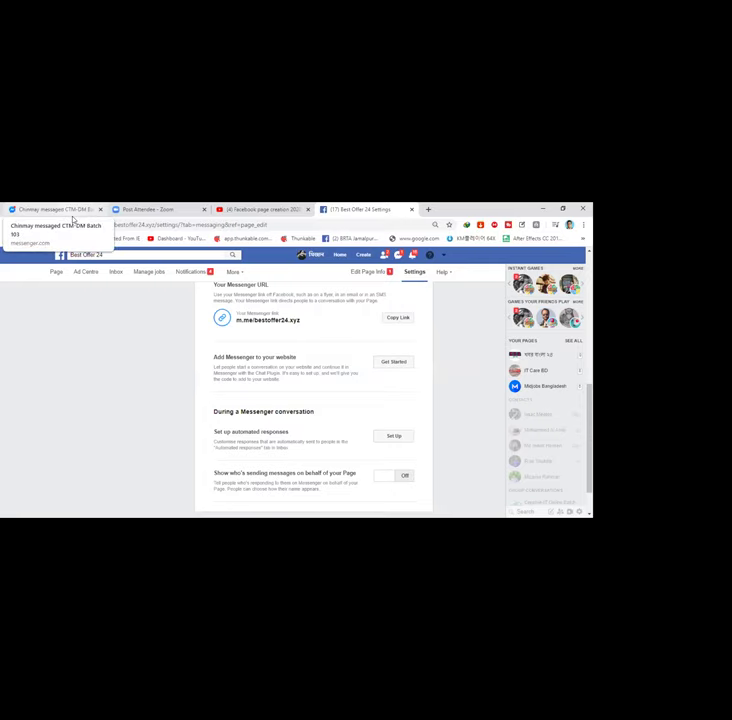
{"action": "left_click", "coordinate": [73, 218]}
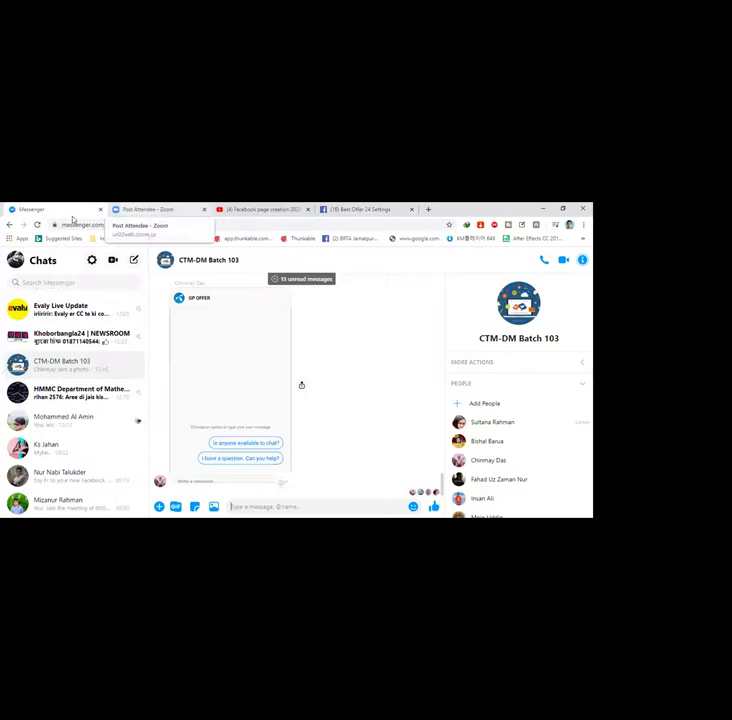
Step: Switch to the Zoom attendee page
{"action": "left_click", "coordinate": [150, 212]}
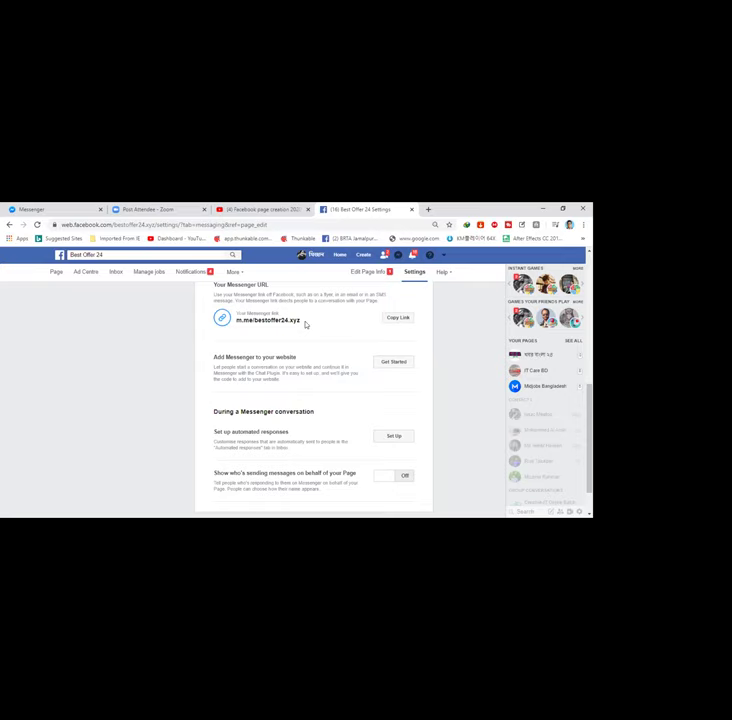
Step: Select the m.me/bestoffer24.xyz Messenger link, then return to the Best Offer 24 Page home
{"action": "left_click_drag", "start_coordinate": [306, 324], "coordinate": [228, 322]}
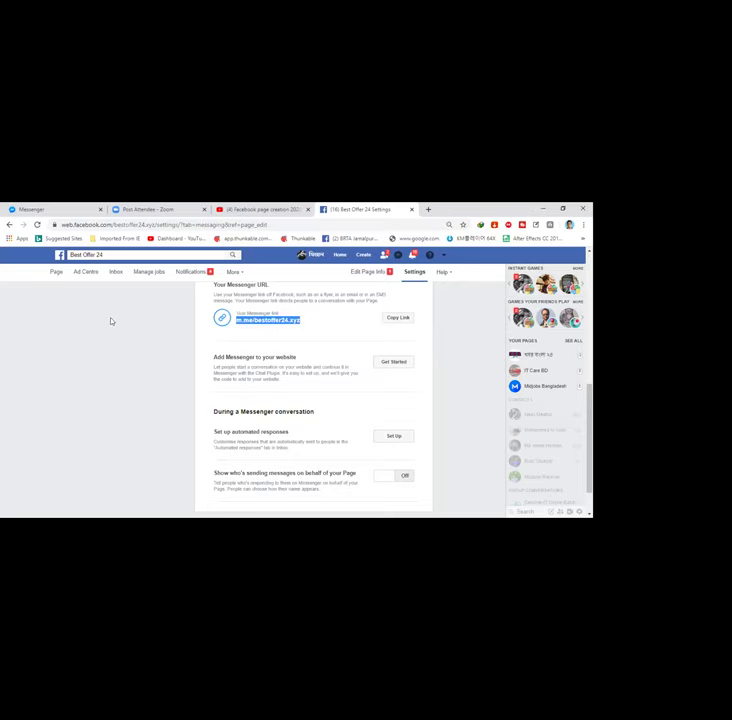
{"action": "left_click", "coordinate": [203, 322]}
{"action": "scroll", "coordinate": [203, 322], "scroll_direction": "up", "scroll_amount": 1}
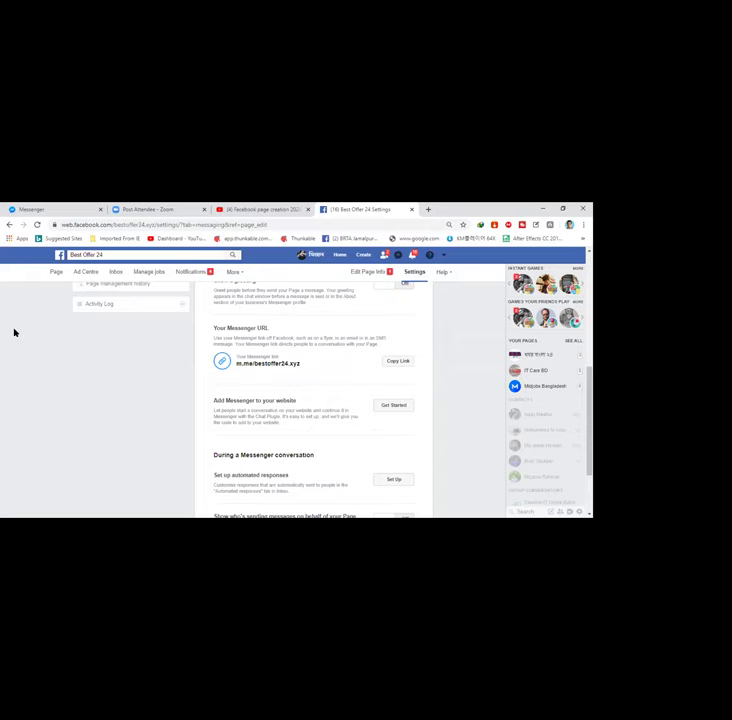
{"action": "scroll", "coordinate": [46, 277], "scroll_direction": "up", "scroll_amount": 1}
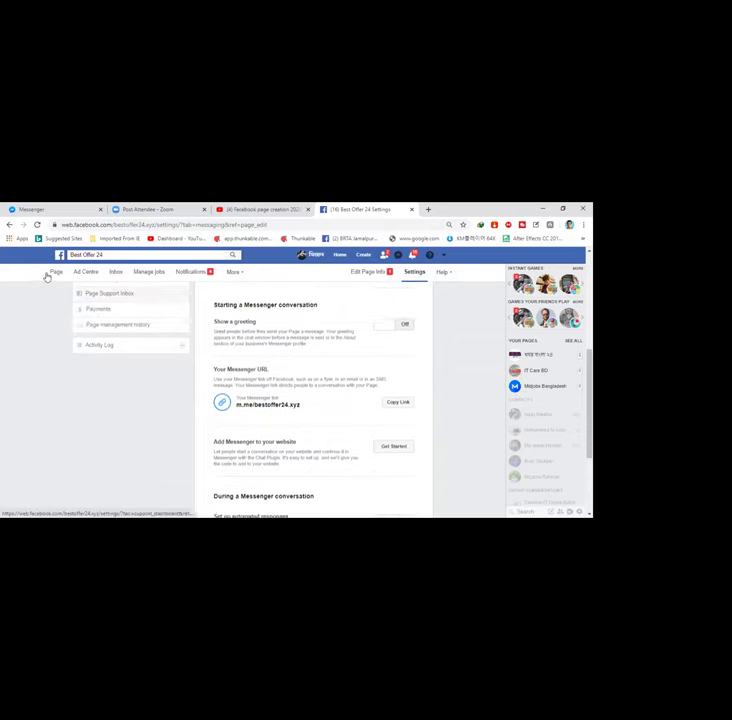
{"action": "left_click", "coordinate": [55, 272]}
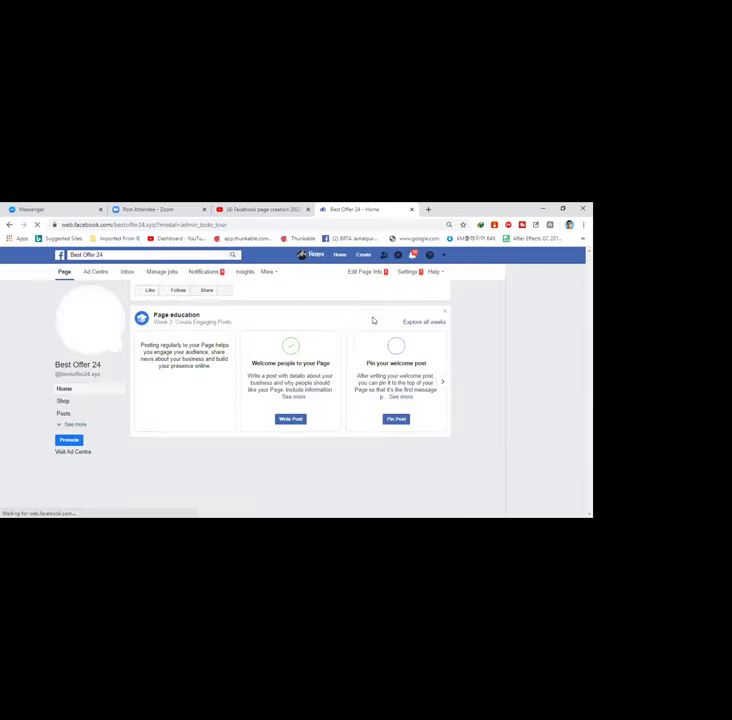
Step: Open the Best Offer 24 page's WhatsApp button options to edit it, then switch to the Messenger tab
{"action": "left_click", "coordinate": [405, 418]}
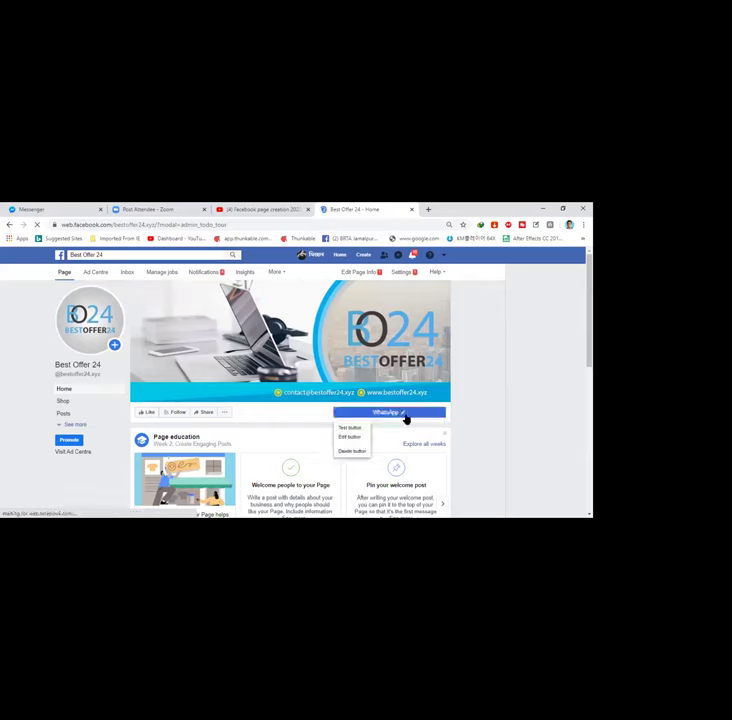
{"action": "left_click", "coordinate": [388, 426]}
{"action": "left_click", "coordinate": [404, 417]}
{"action": "left_click", "coordinate": [400, 417]}
{"action": "left_click", "coordinate": [390, 418]}
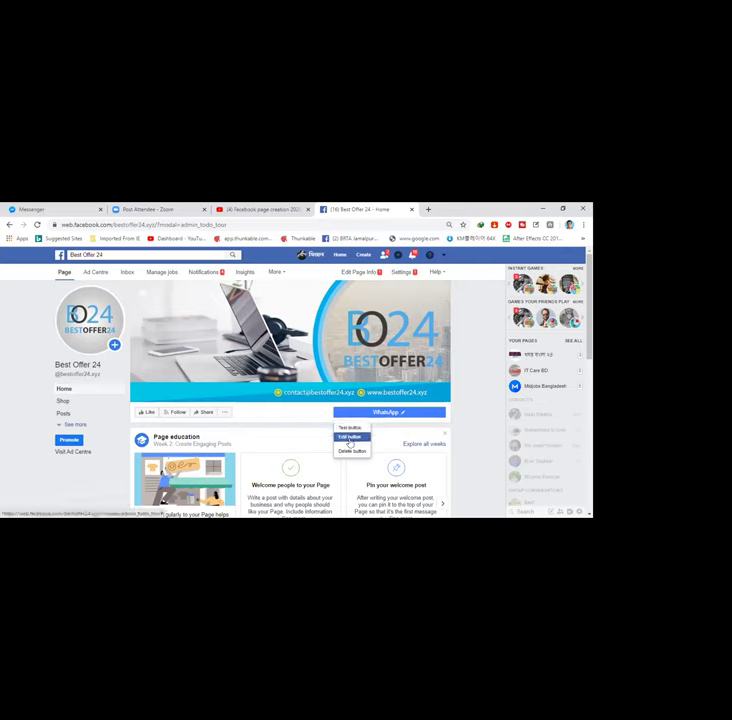
{"action": "left_click", "coordinate": [349, 438]}
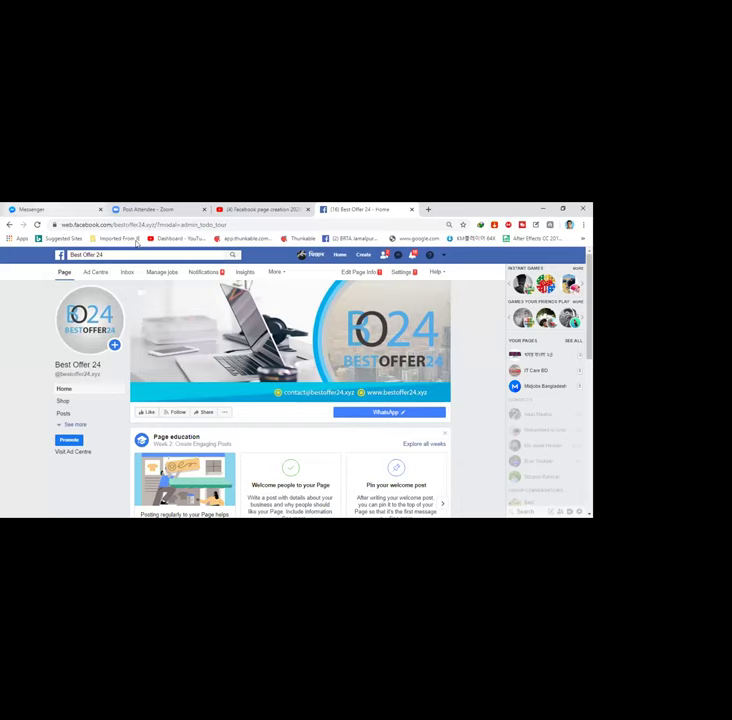
{"action": "key", "text": "ctrl+1"}
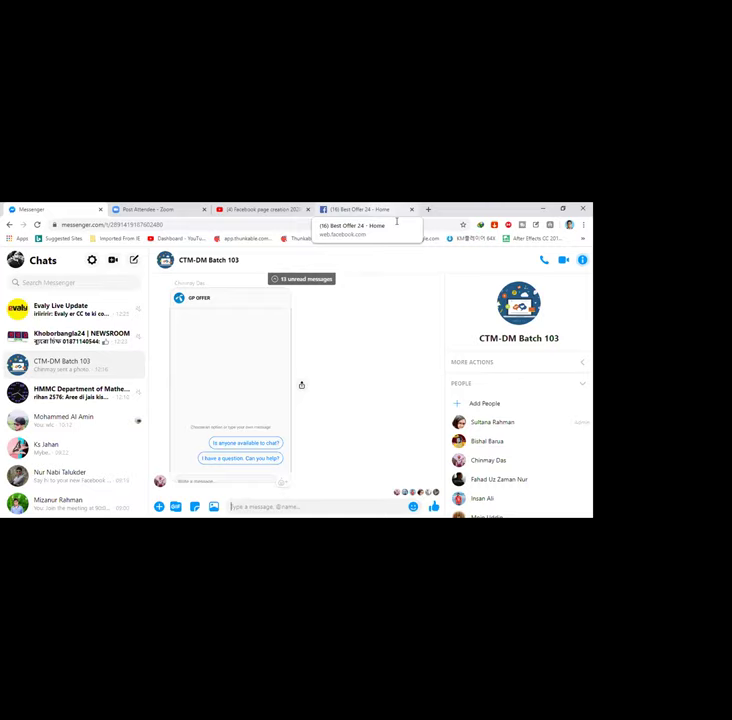
{"action": "left_click", "coordinate": [380, 210]}
{"action": "key", "text": "ctrl+1"}
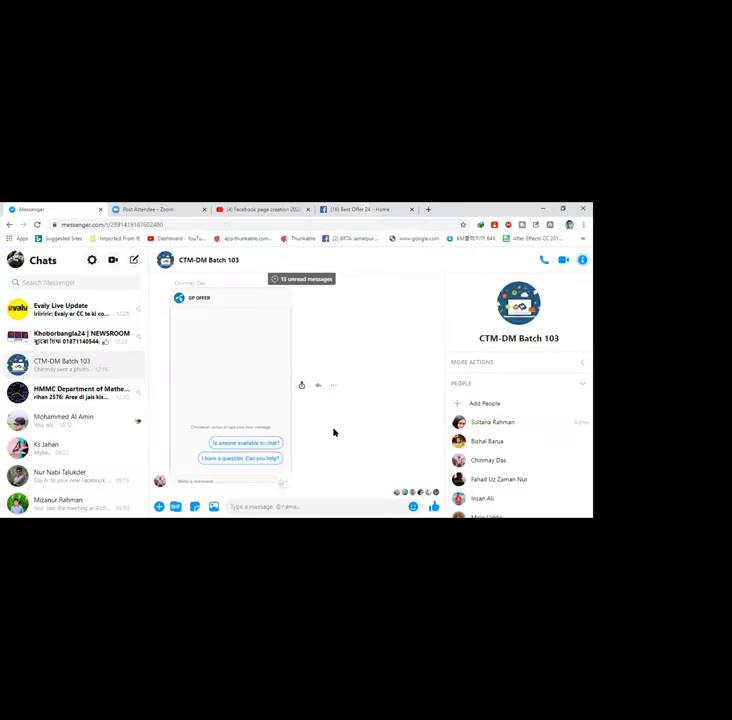
Step: Return to the Best Offer 24 Home tab and open the page's Messaging settings
{"action": "left_click", "coordinate": [385, 210]}
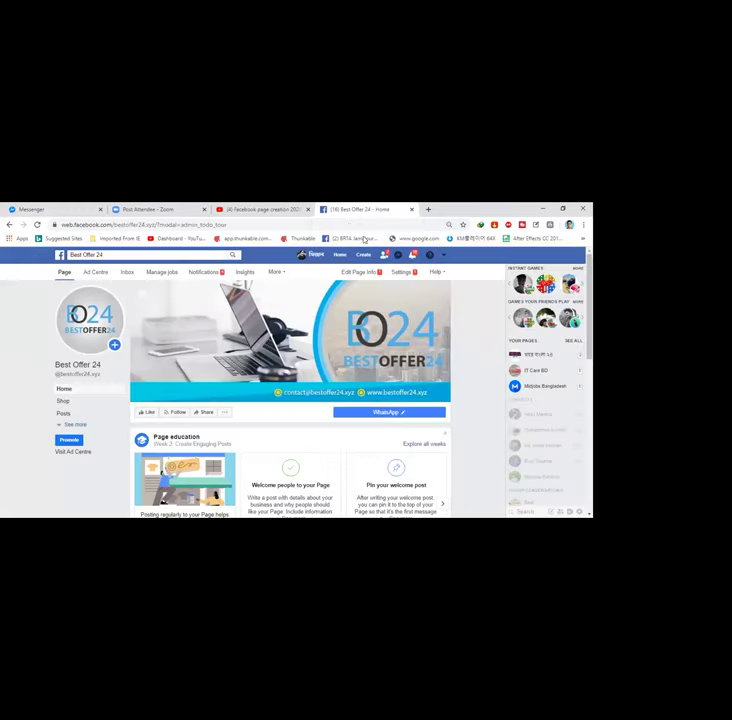
{"action": "left_click", "coordinate": [405, 274]}
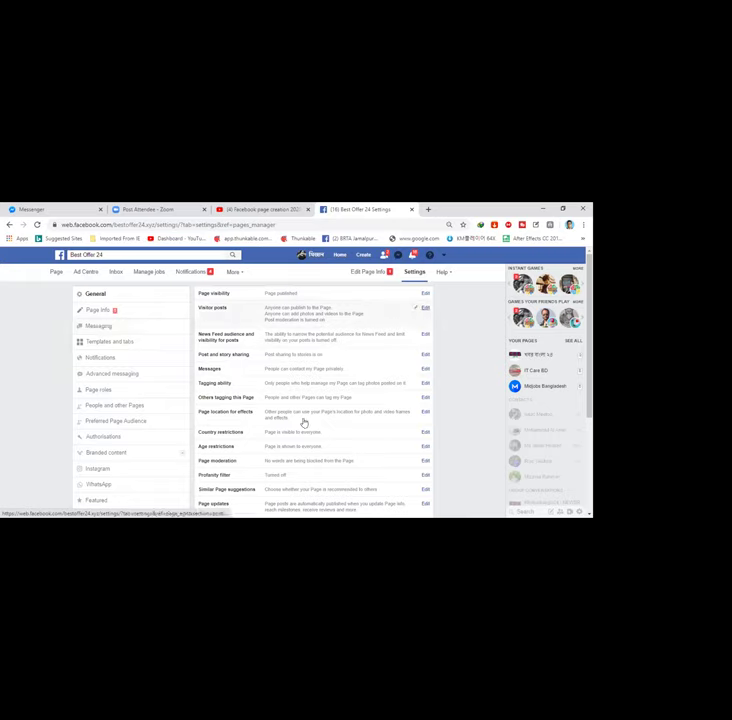
{"action": "left_click", "coordinate": [137, 330]}
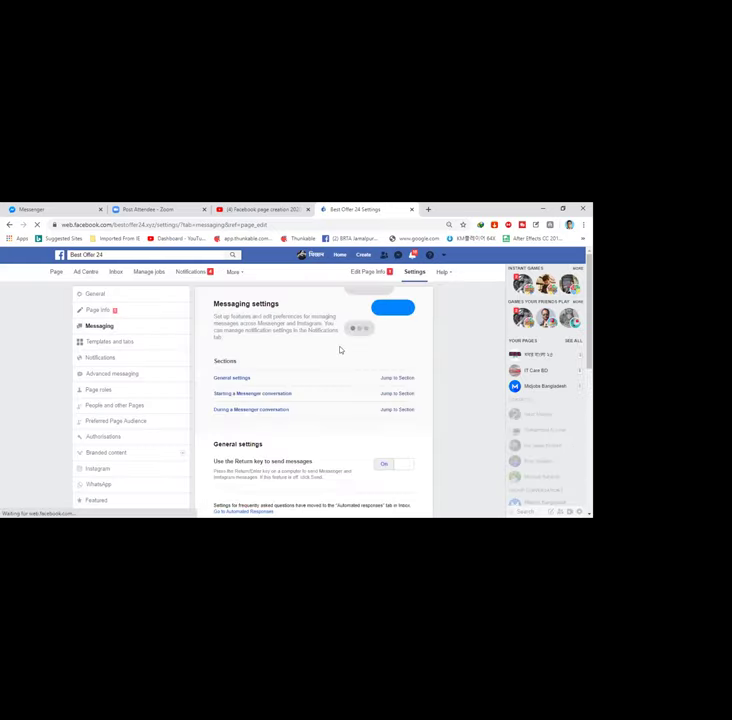
Step: Open Automated Responses from the General settings in Messaging settings
{"action": "scroll", "coordinate": [340, 351], "scroll_direction": "down", "scroll_amount": 1}
{"action": "scroll", "coordinate": [340, 351], "scroll_direction": "down", "scroll_amount": 3}
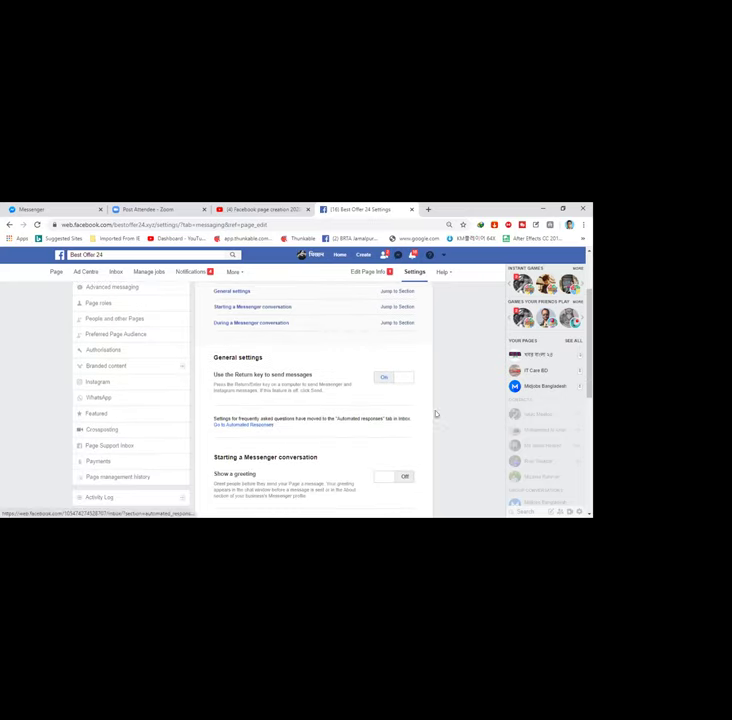
{"action": "left_click", "coordinate": [256, 426]}
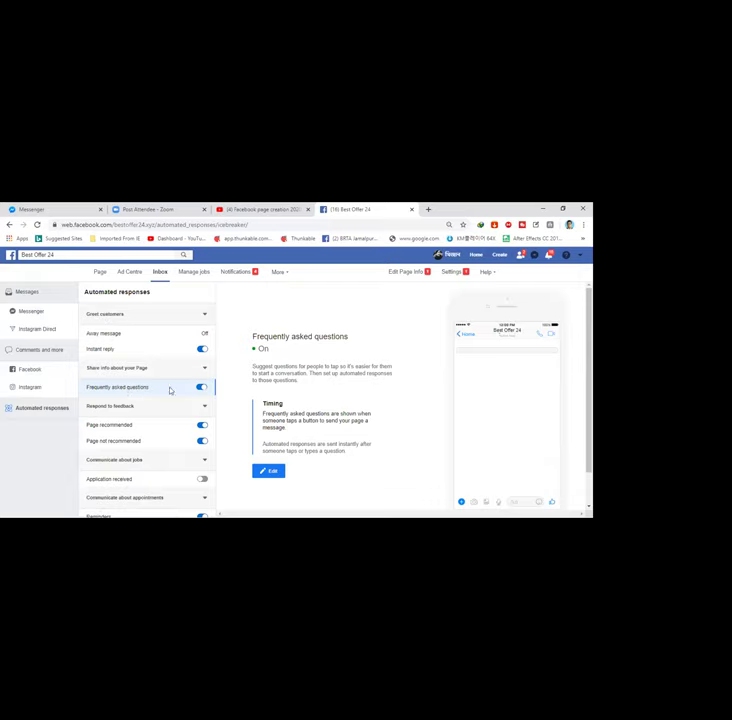
Step: Collapse and re-expand the Respond to feedback group beside Frequently asked questions
{"action": "left_click", "coordinate": [139, 407]}
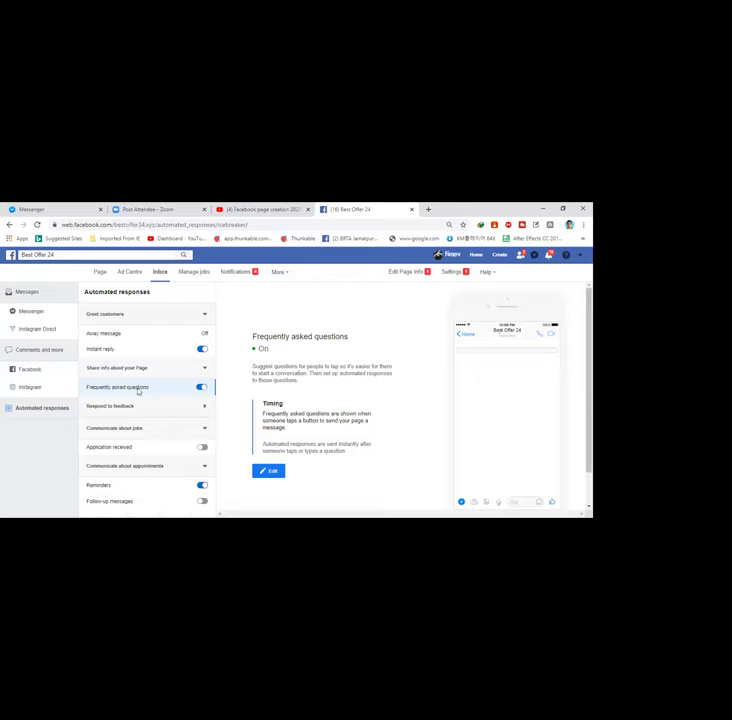
{"action": "left_click", "coordinate": [204, 407]}
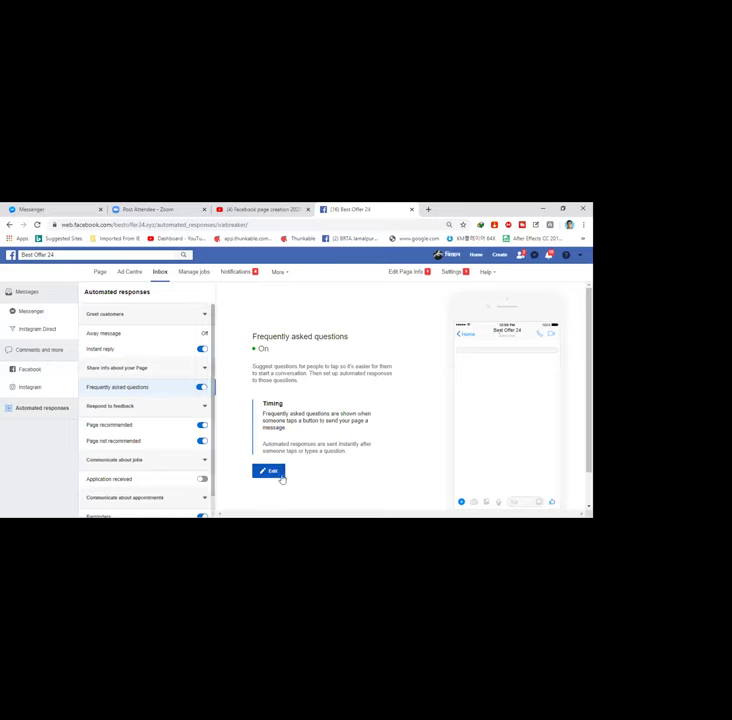
Step: Add FAQ Question #1 'What is your price range?' and move to its automated answer
{"action": "left_click", "coordinate": [281, 475]}
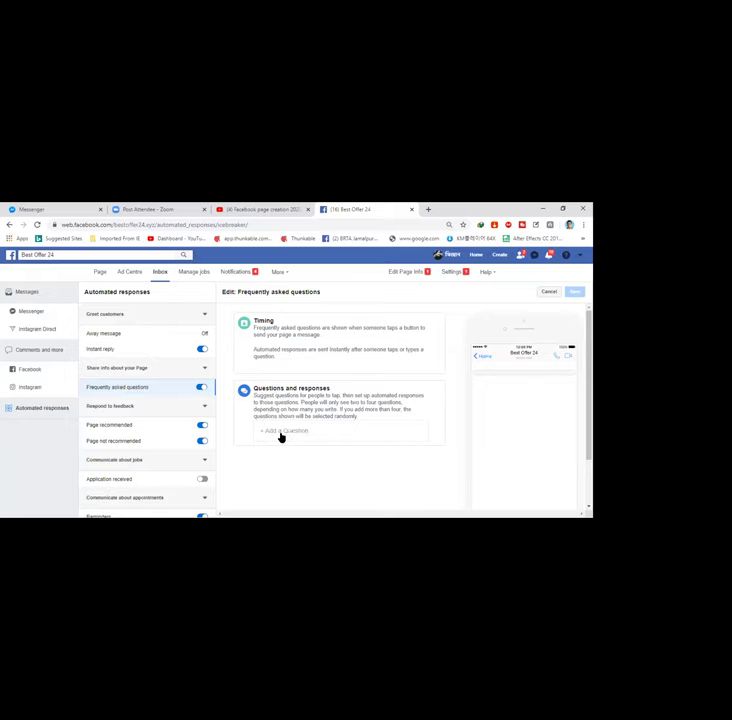
{"action": "left_click", "coordinate": [282, 436]}
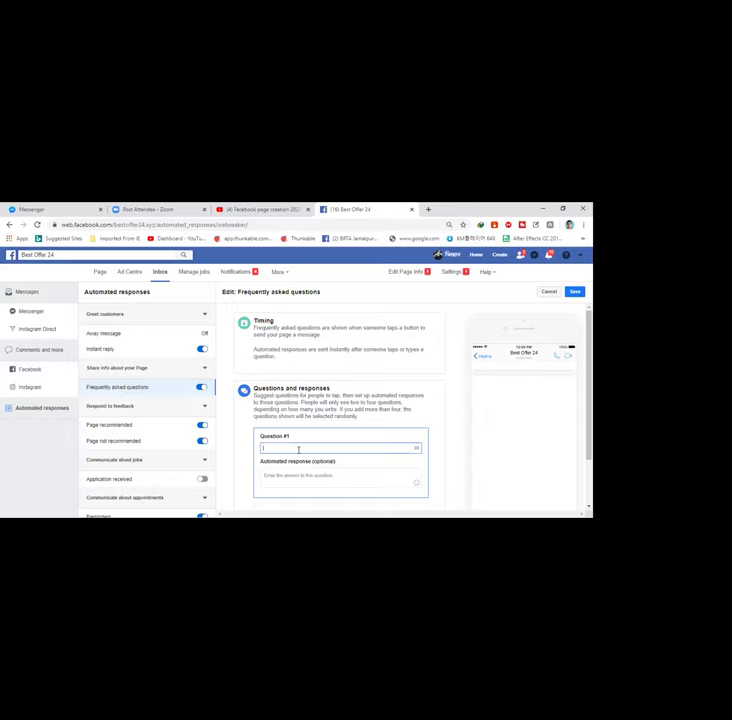
{"action": "type", "text": "Virtual"}
{"action": "type", "text": "t"}
{"action": "type", "text": " is"}
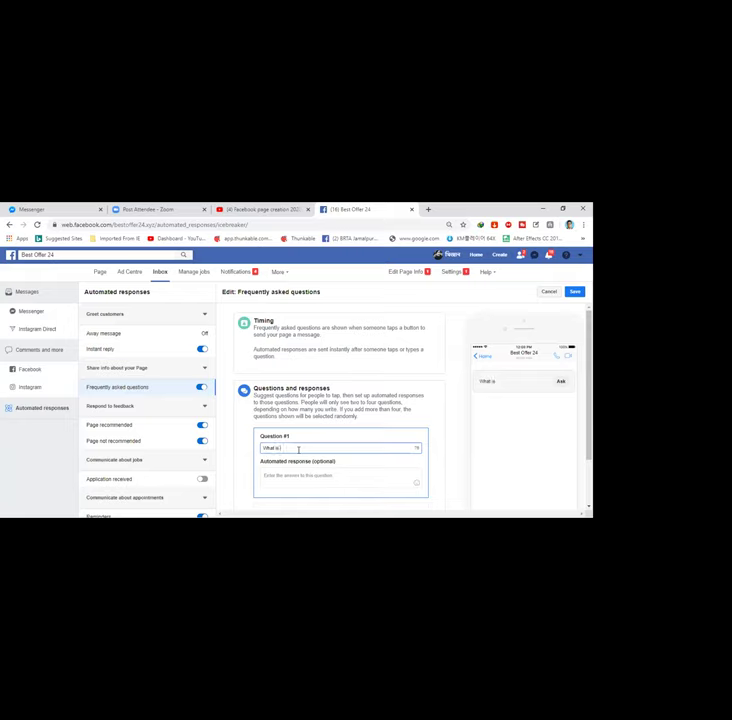
{"action": "type", "text": " your"}
{"action": "type", "text": "price range?"}
{"action": "left_click", "coordinate": [343, 477]}
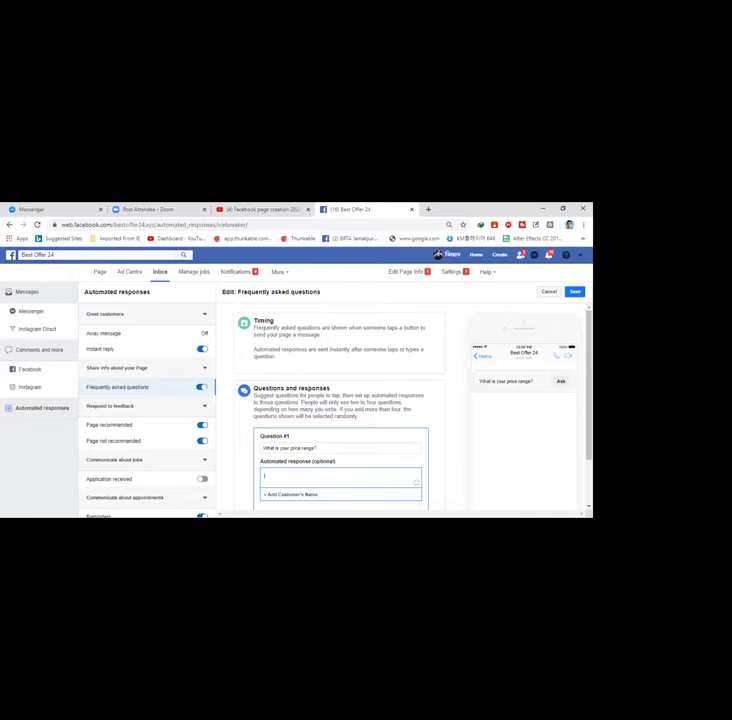
Step: Enter 500-1000 in the reply and put the customer's Full name placeholder at its start
{"action": "type", "text": "500-1000"}
{"action": "left_click", "coordinate": [290, 496]}
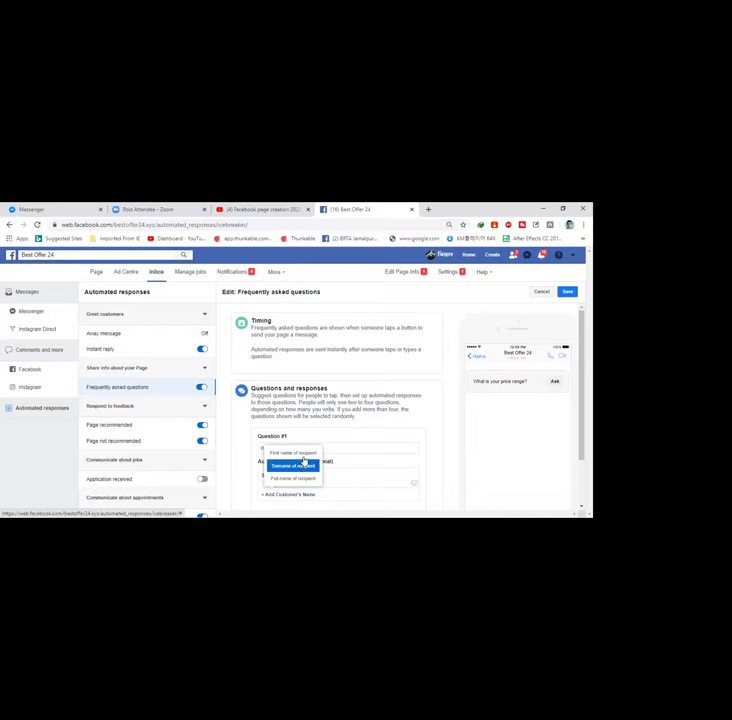
{"action": "left_click", "coordinate": [293, 455]}
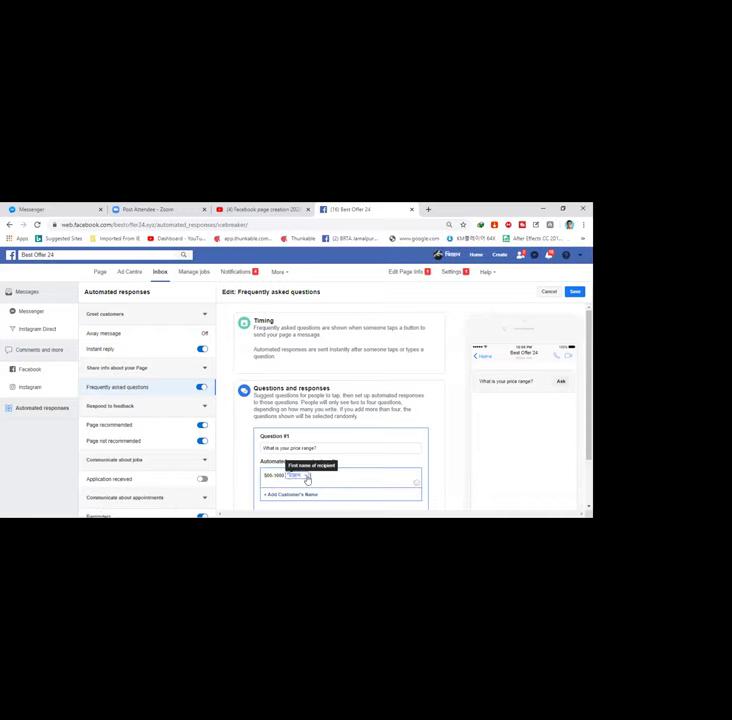
{"action": "scroll", "coordinate": [310, 488], "scroll_direction": "down", "scroll_amount": 2}
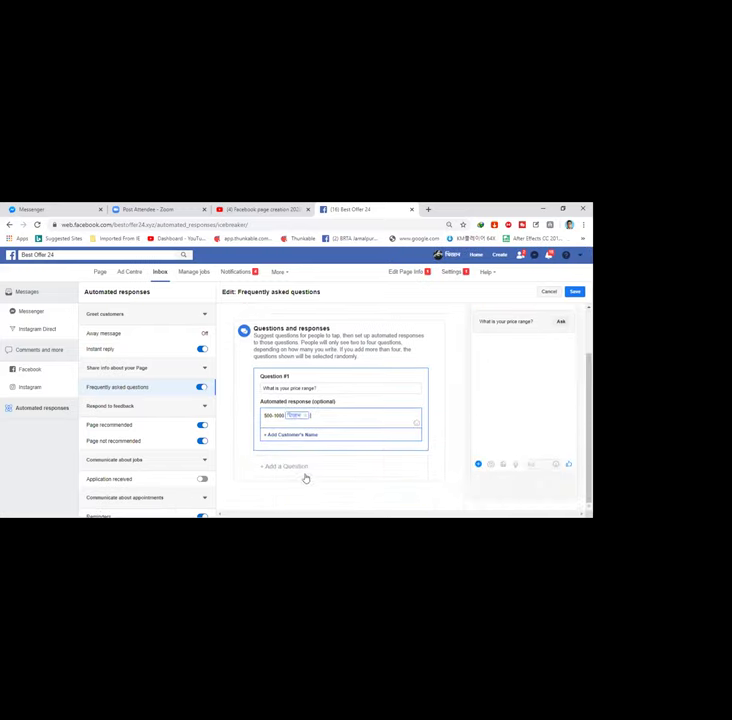
{"action": "left_click", "coordinate": [305, 416]}
{"action": "key", "text": "Home"}
{"action": "left_click", "coordinate": [290, 434]}
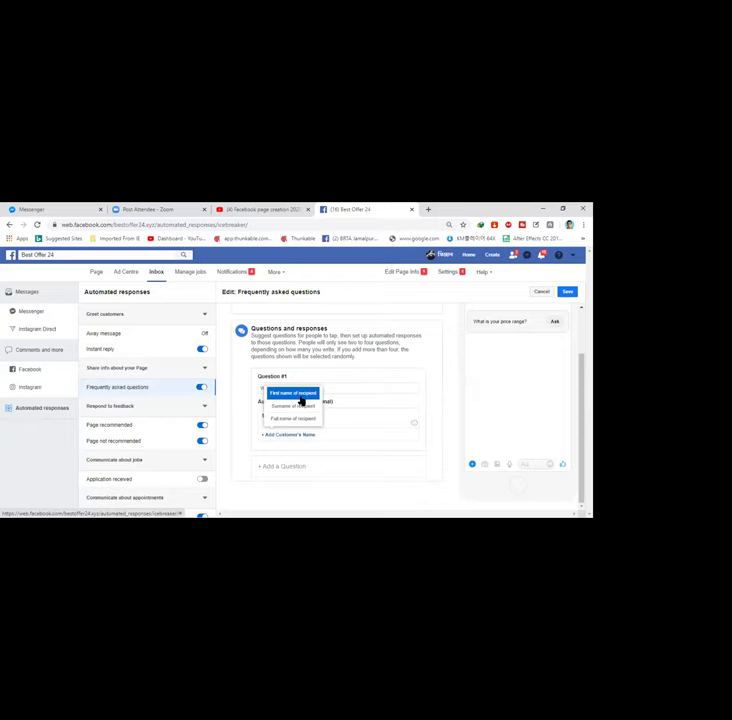
{"action": "left_click", "coordinate": [295, 420]}
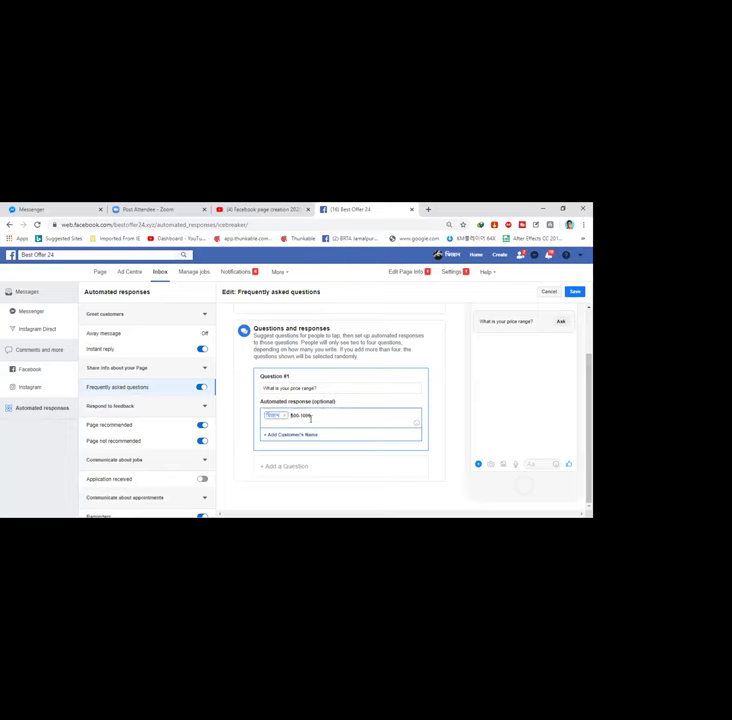
Step: Complete the reply with 'our price range is' and contact details, then save the FAQ
{"action": "type", "text": "$our price range is"}
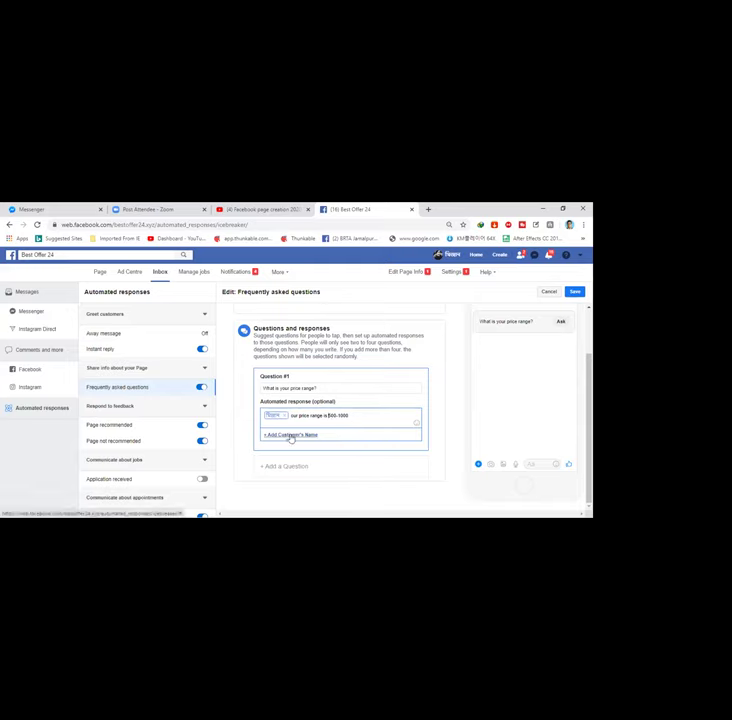
{"action": "left_click", "coordinate": [354, 416]}
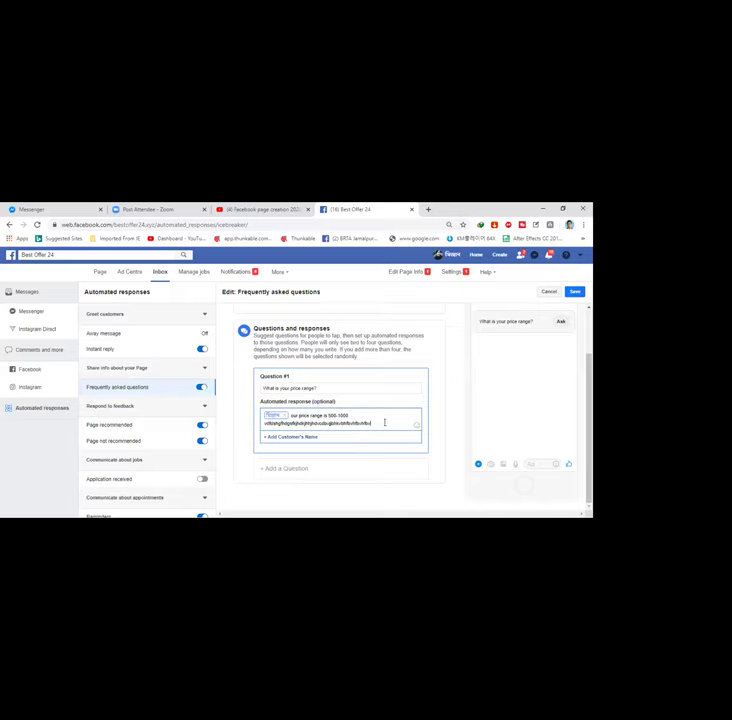
{"action": "left_click", "coordinate": [531, 272]}
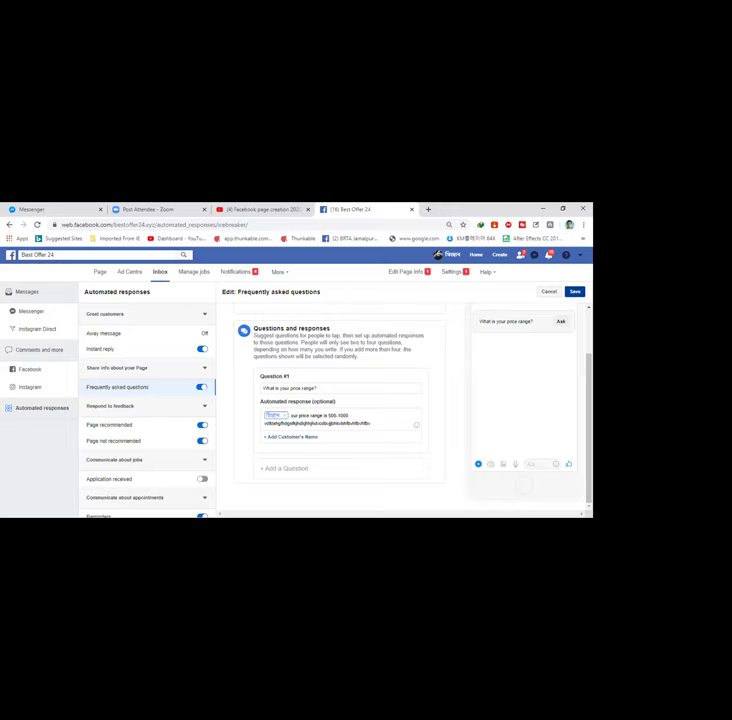
{"action": "left_click", "coordinate": [574, 291]}
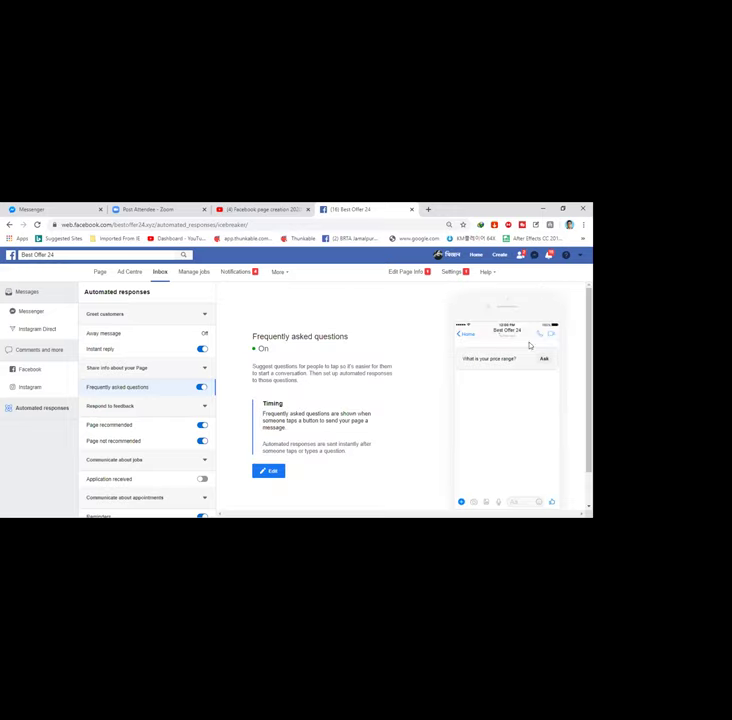